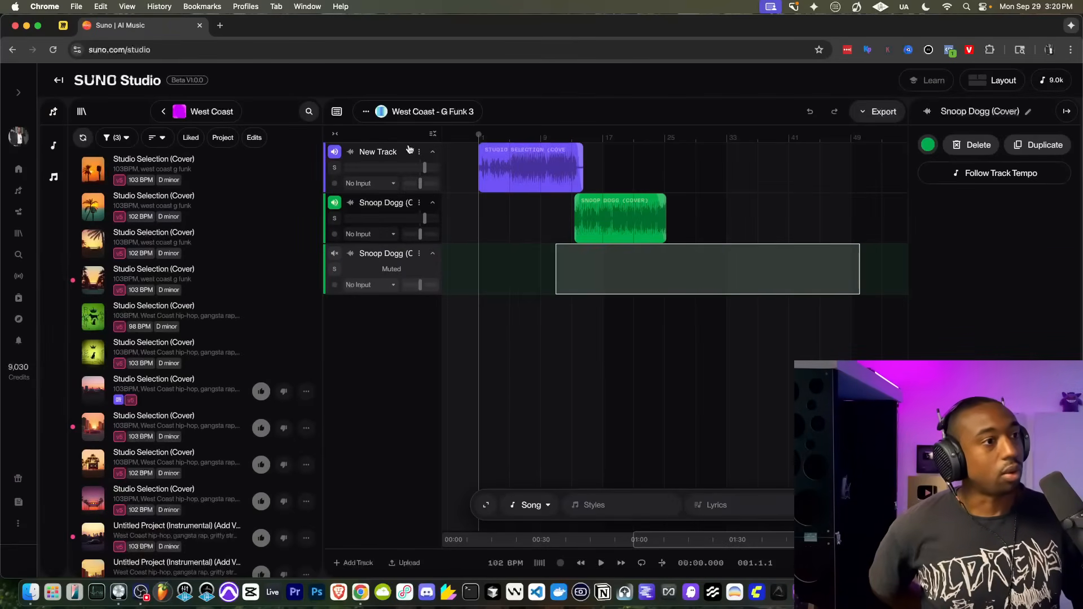
Start a new empty project and bring up the song creation form
left_click(410, 111)
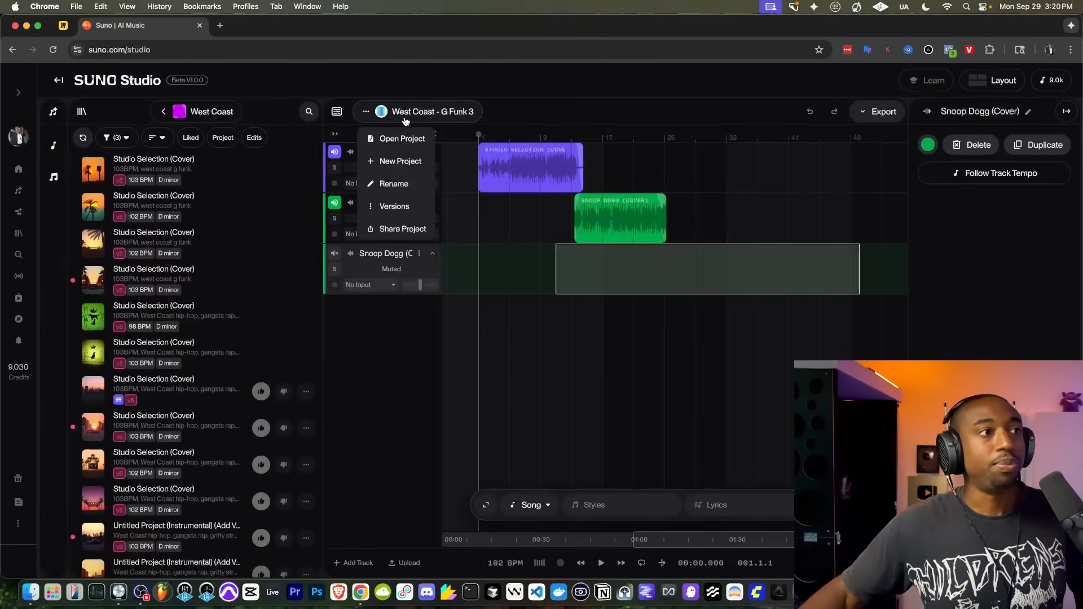
left_click(401, 160)
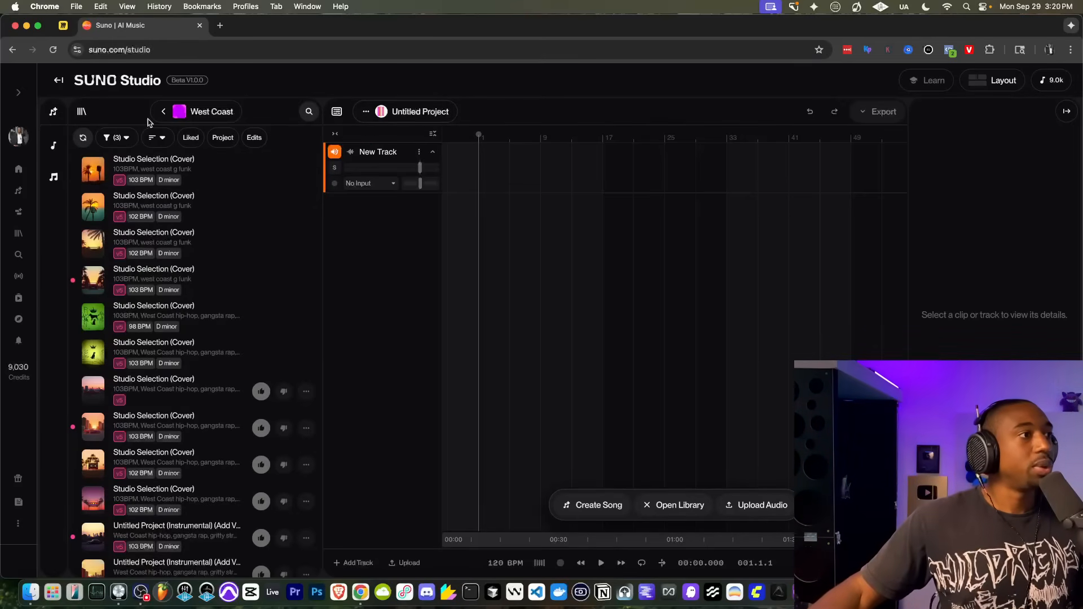
left_click(53, 110)
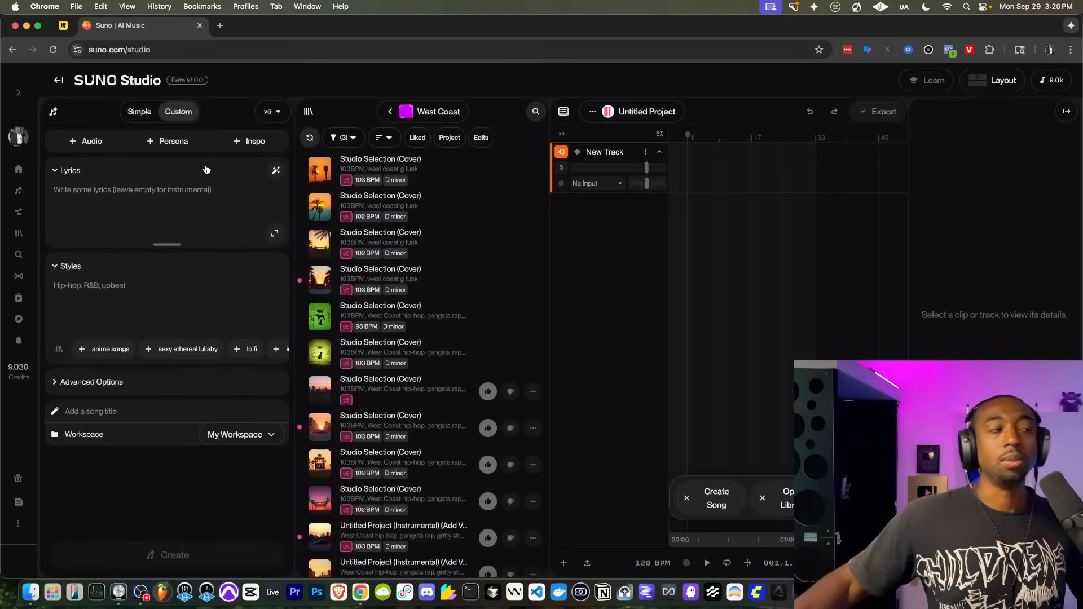
left_click(54, 113)
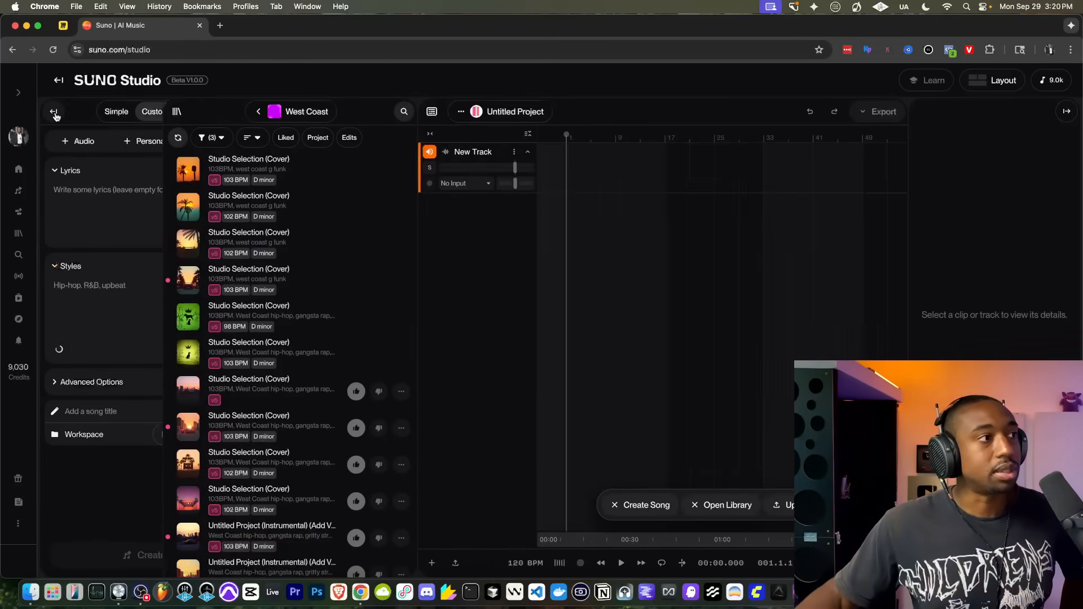
Upload Master.wav from the Busy Works Beats folder as source audio and save the clip to the library
left_click(100, 139)
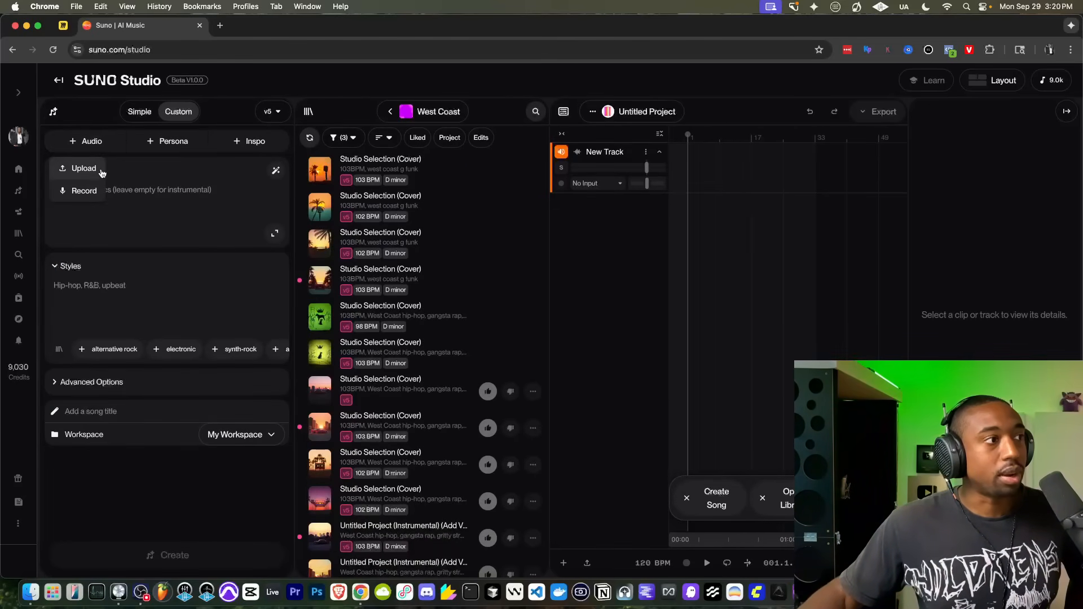
left_click(84, 168)
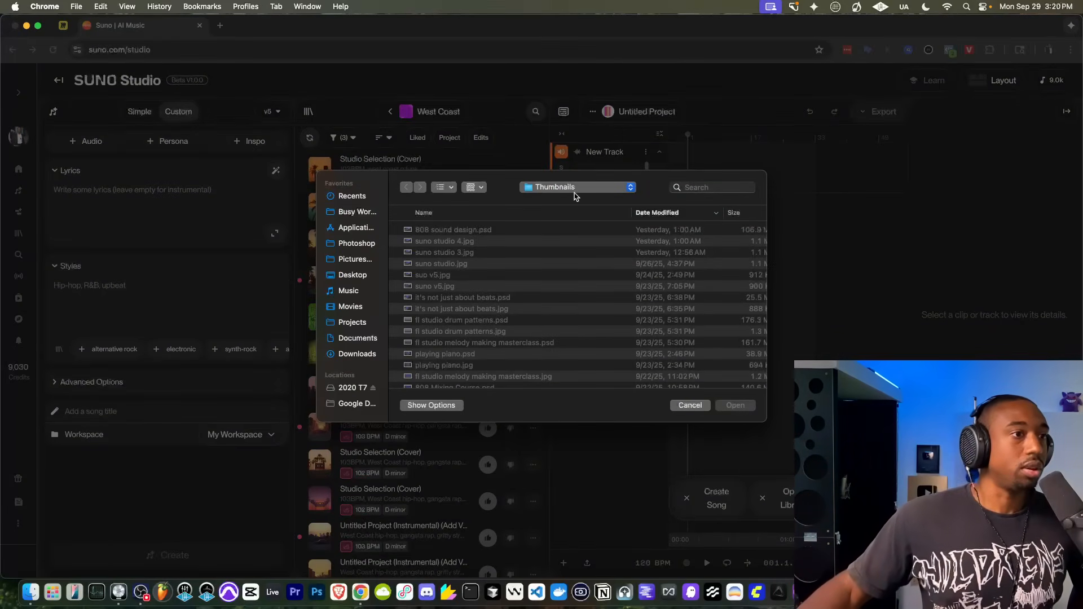
left_click(574, 191)
left_click(367, 295)
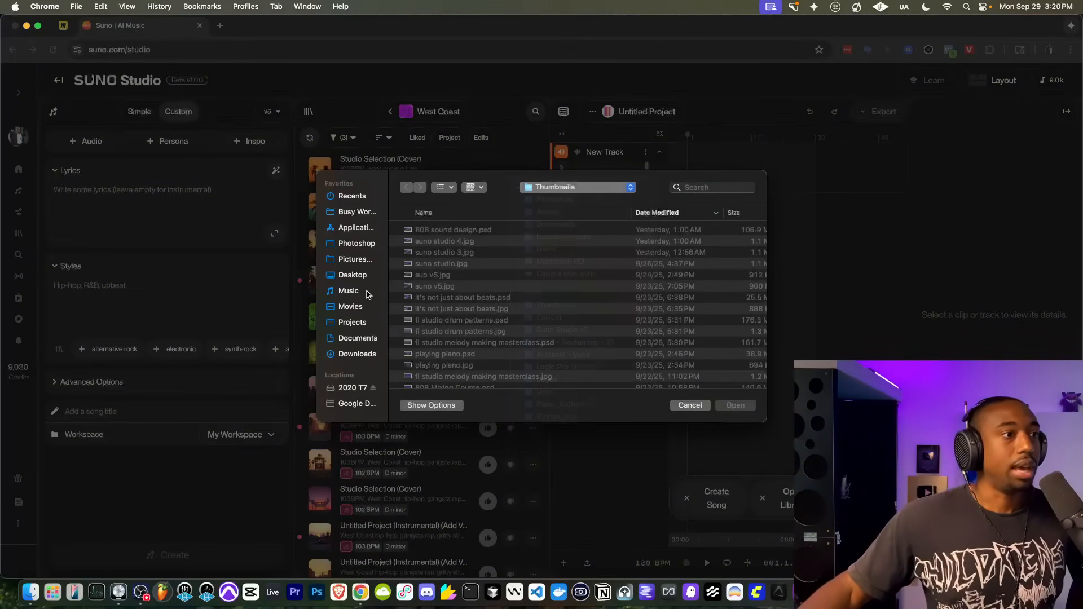
left_click(367, 294)
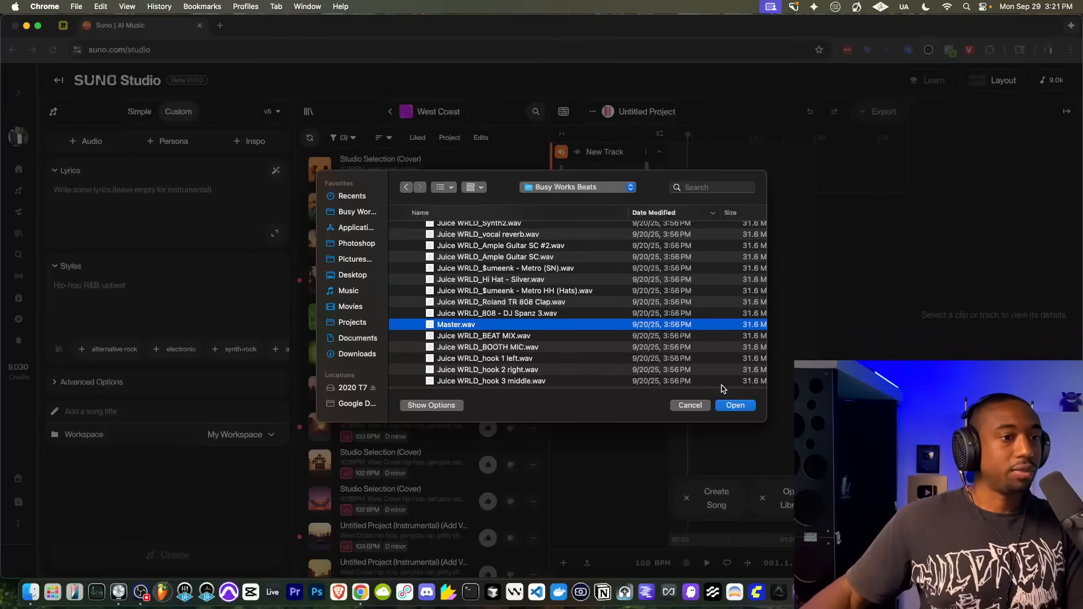
left_click(735, 405)
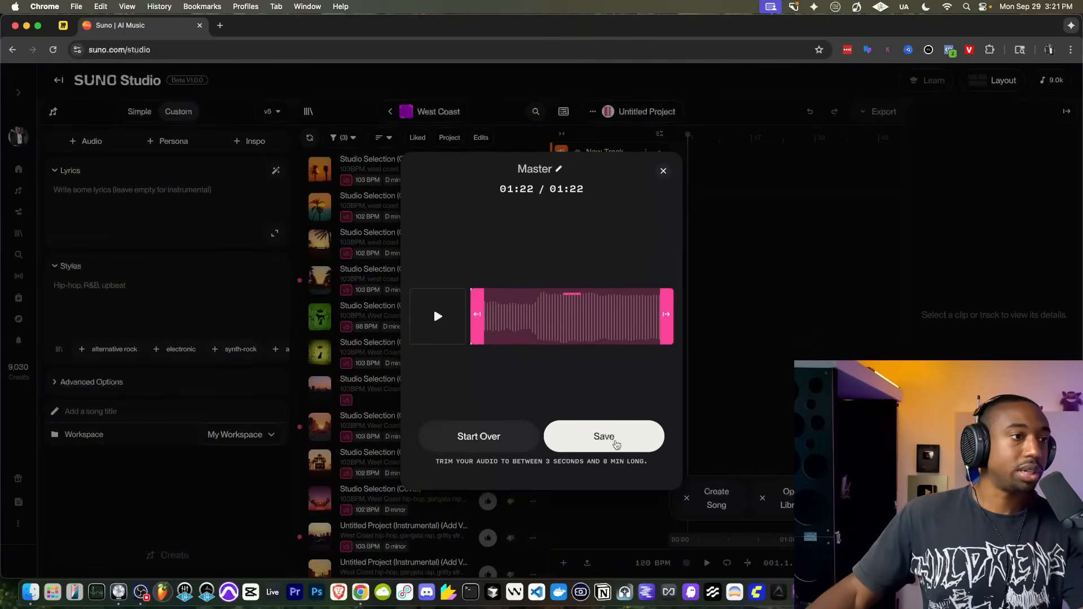
left_click(615, 443)
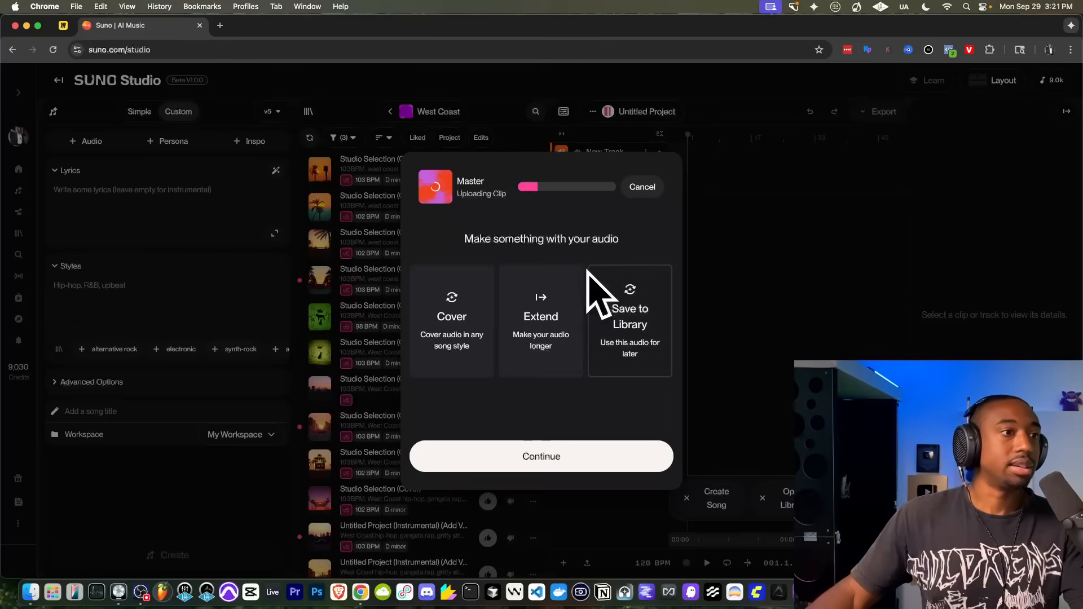
left_click(143, 595)
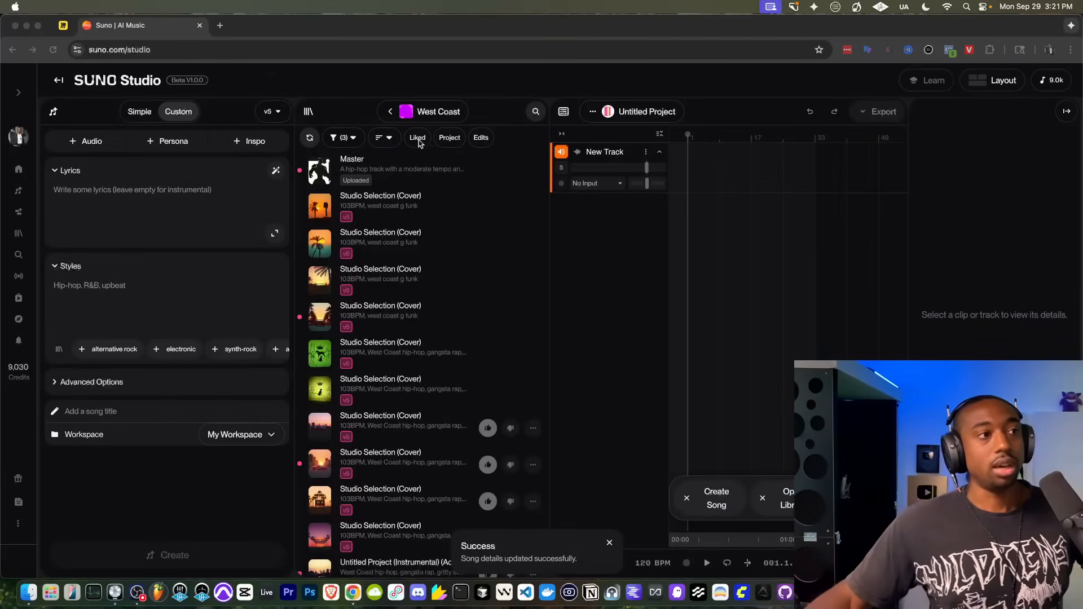
Review the uploaded Master clip's full style description and its transcribed lyrics in the song details
left_click(398, 174)
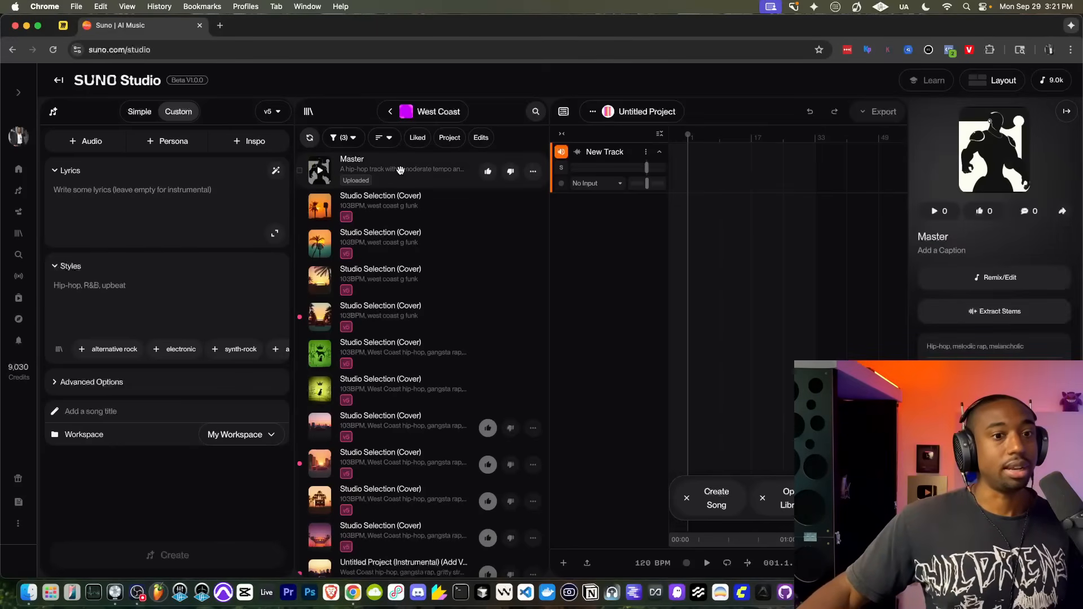
scroll(985, 353, "down", 2)
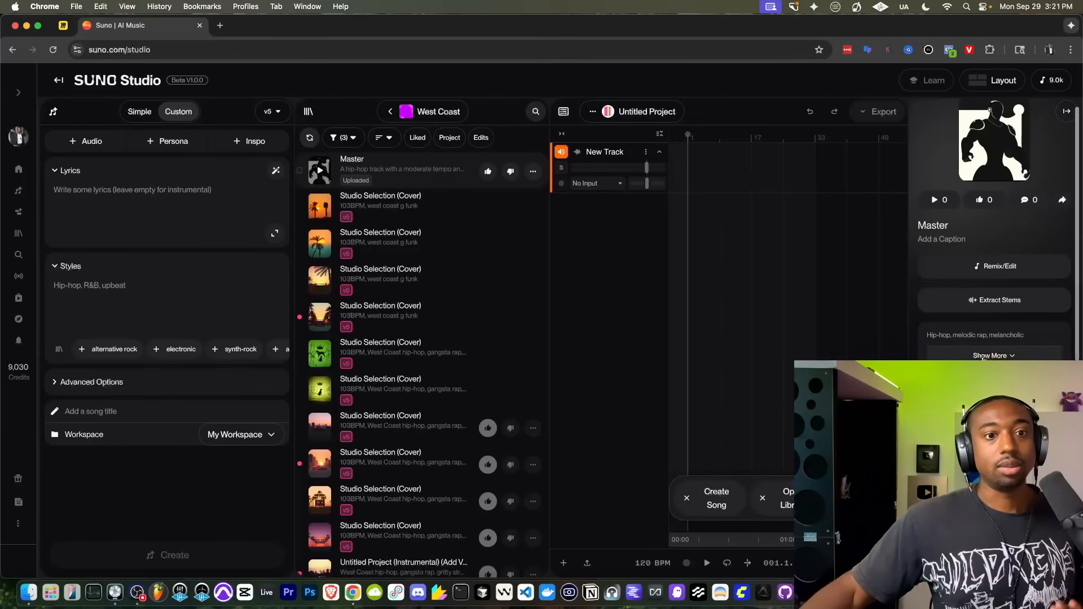
scroll(985, 356, "down", 5)
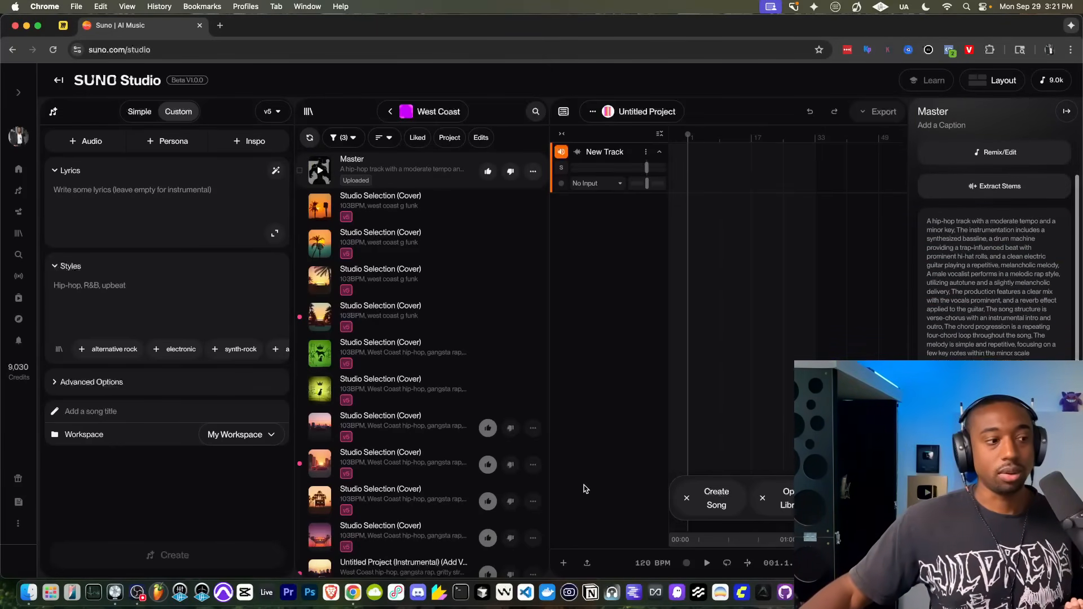
left_click(137, 592)
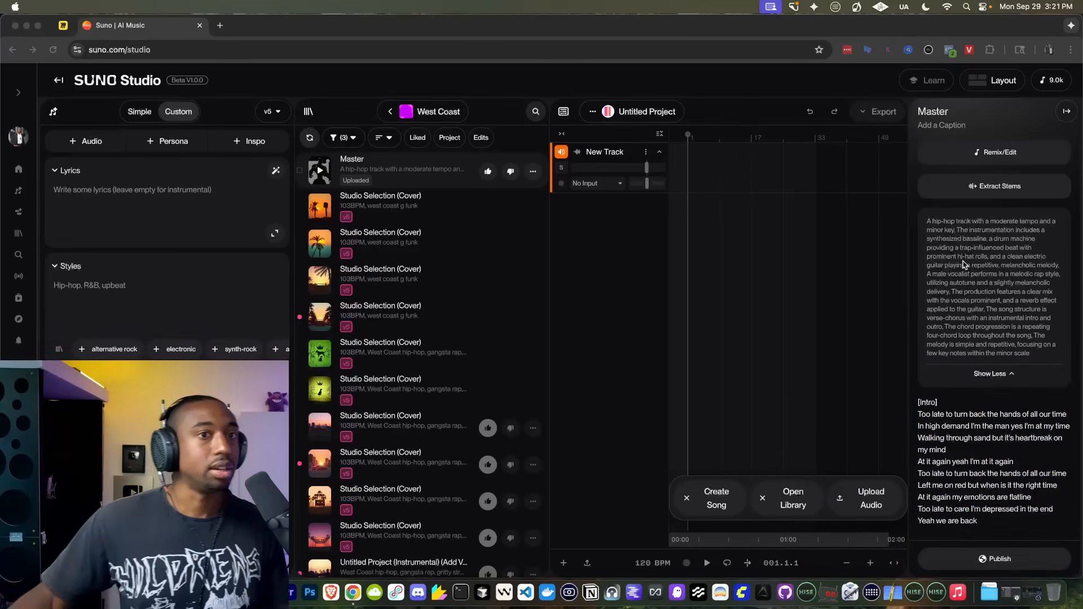
scroll(963, 262, "down", 1)
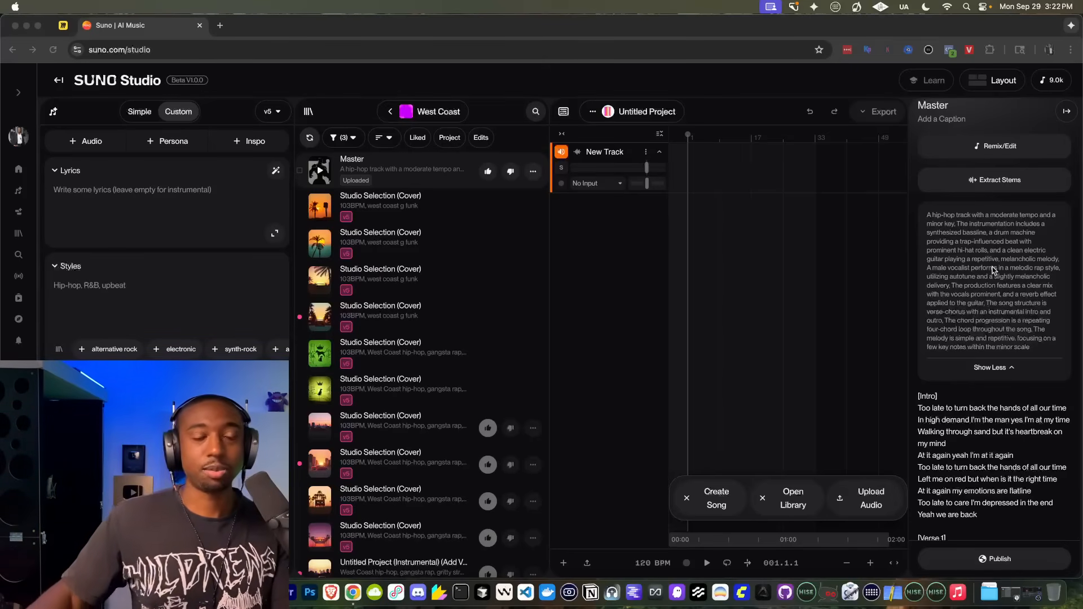
scroll(993, 269, "down", 5)
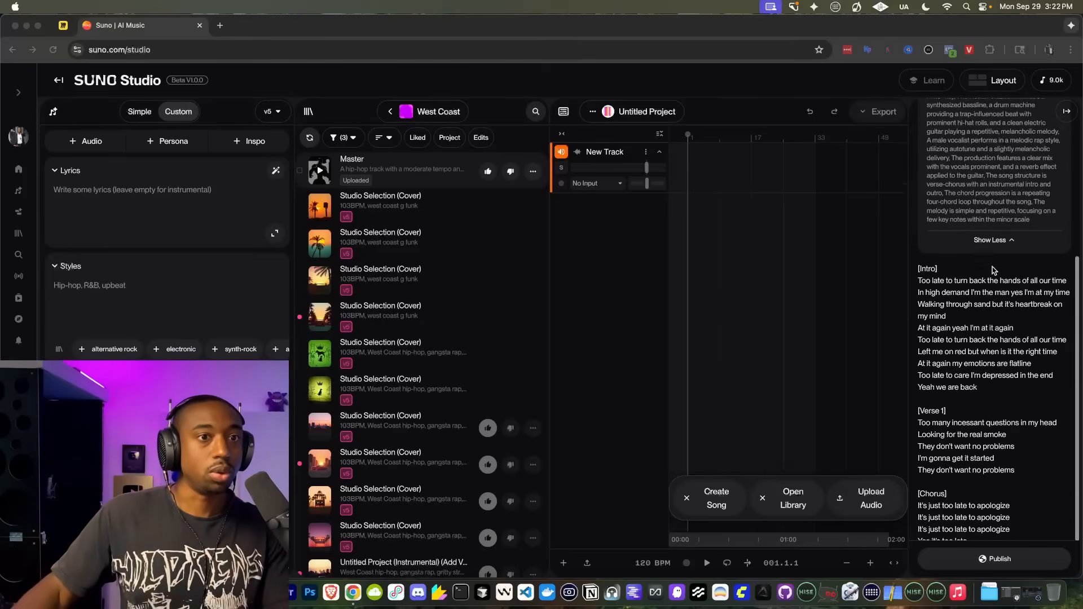
scroll(992, 270, "down", 2)
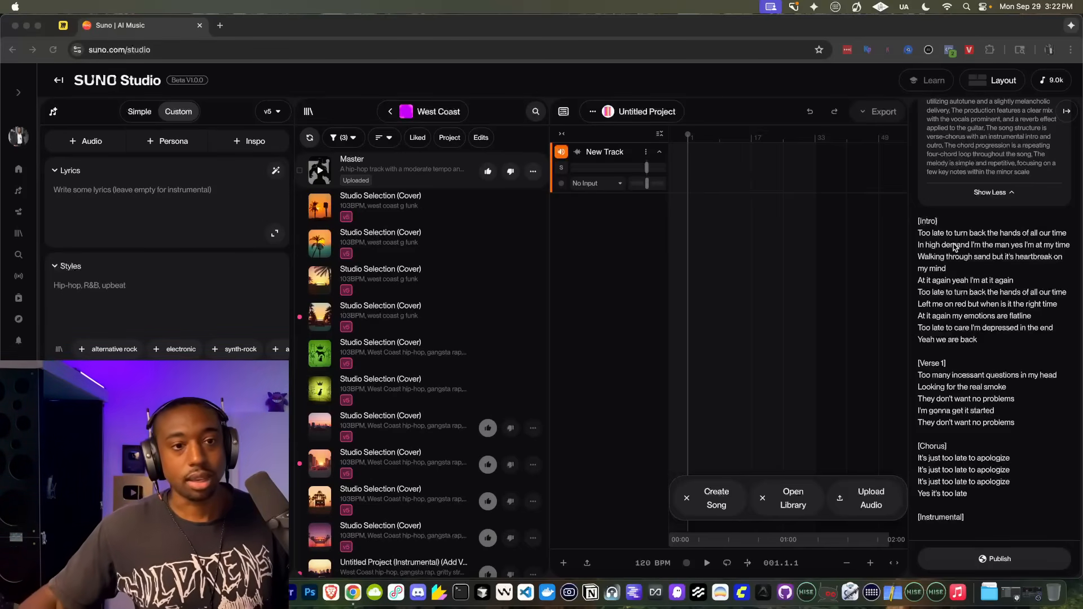
scroll(947, 293, "up", 10)
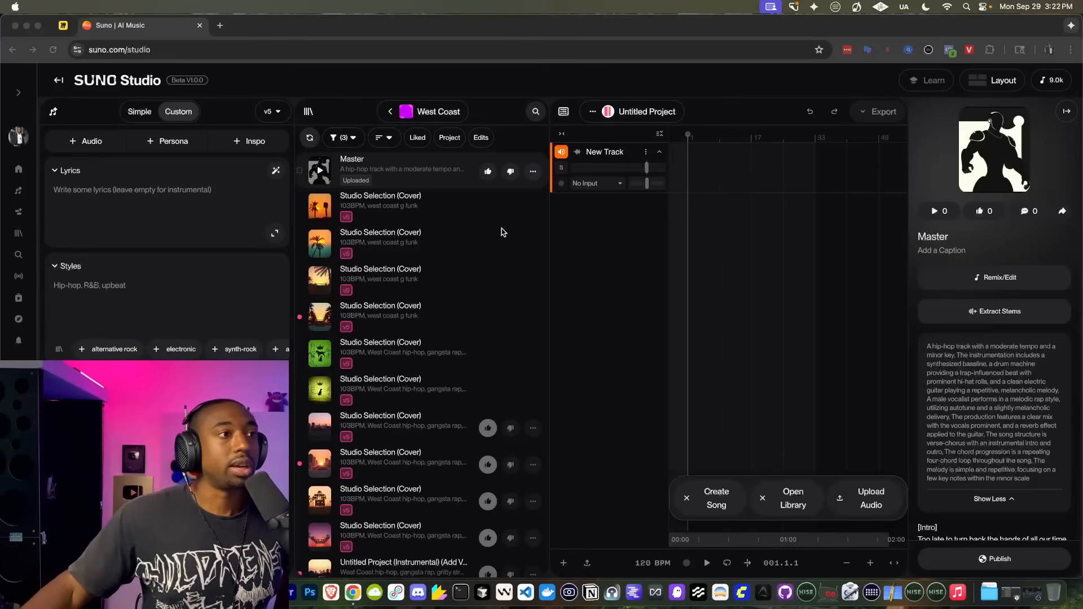
Play the uploaded Master clip briefly and pause it
left_click_drag(324, 177, 322, 176)
left_click(320, 175)
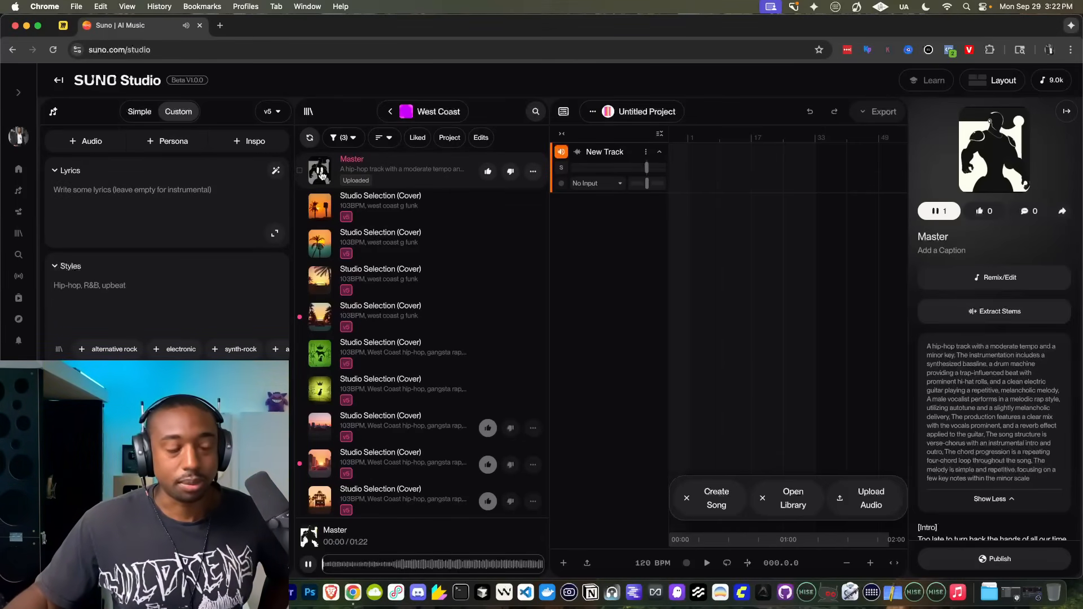
left_click(320, 174)
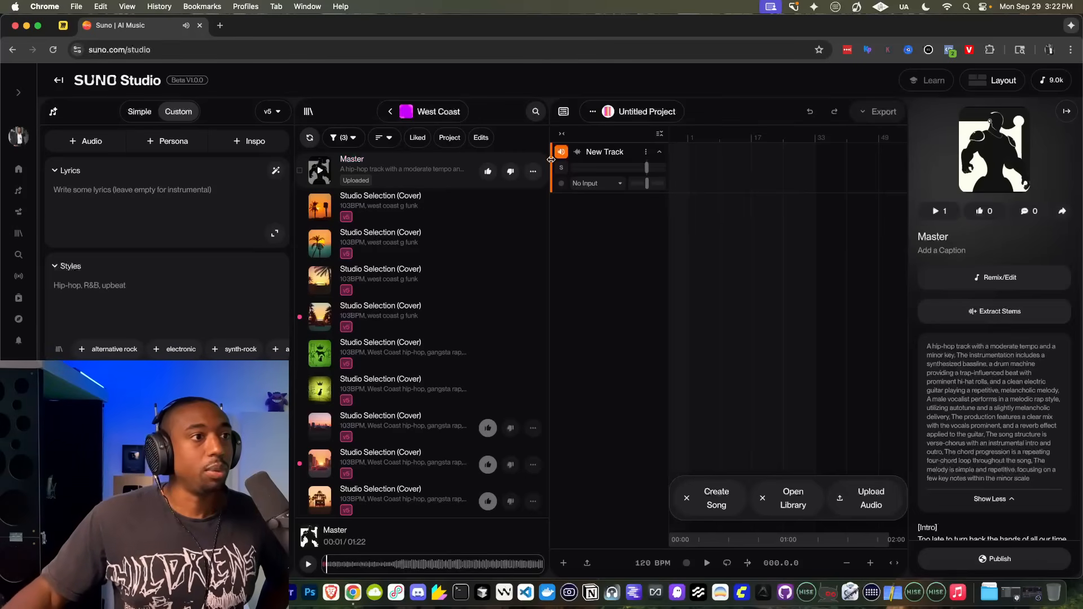
Load the uploaded Master clip into the creation form as the source for a cover
left_click(533, 172)
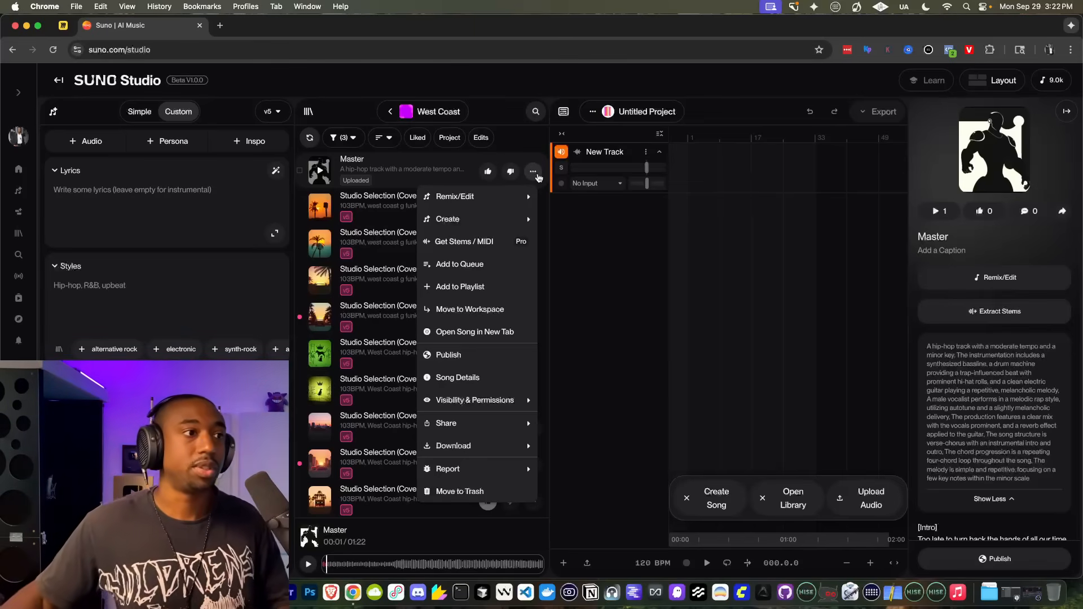
mouse_move(533, 195)
left_click(587, 246)
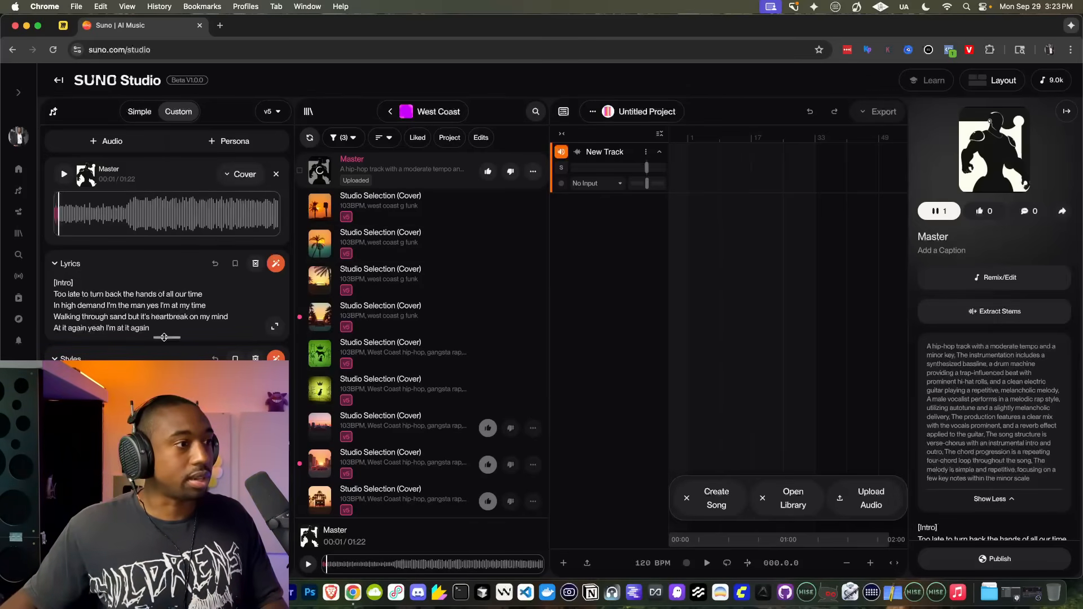
In the expanded cover lyrics, change the first intro line to "Too late to turn back the hands of our lifetime"
left_click_drag(164, 337, 164, 349)
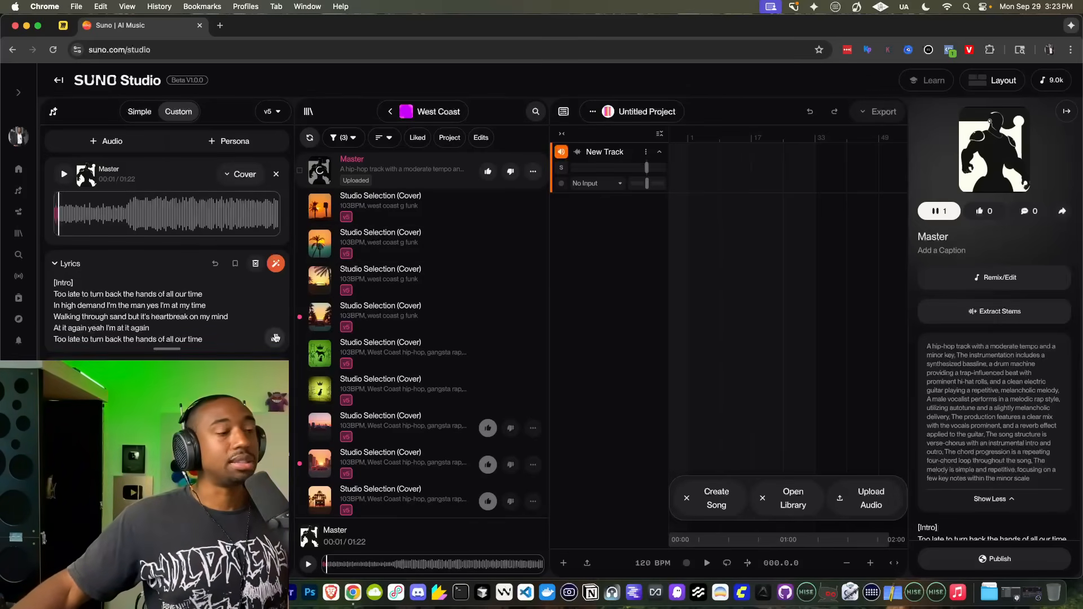
left_click(275, 337)
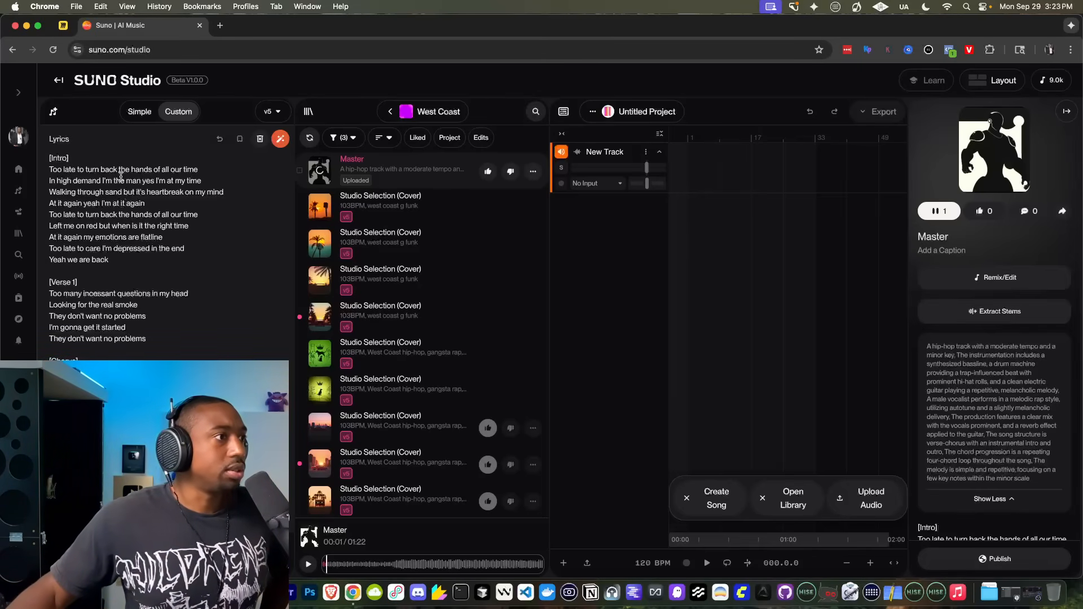
double_click(176, 169)
key("BackSpace")
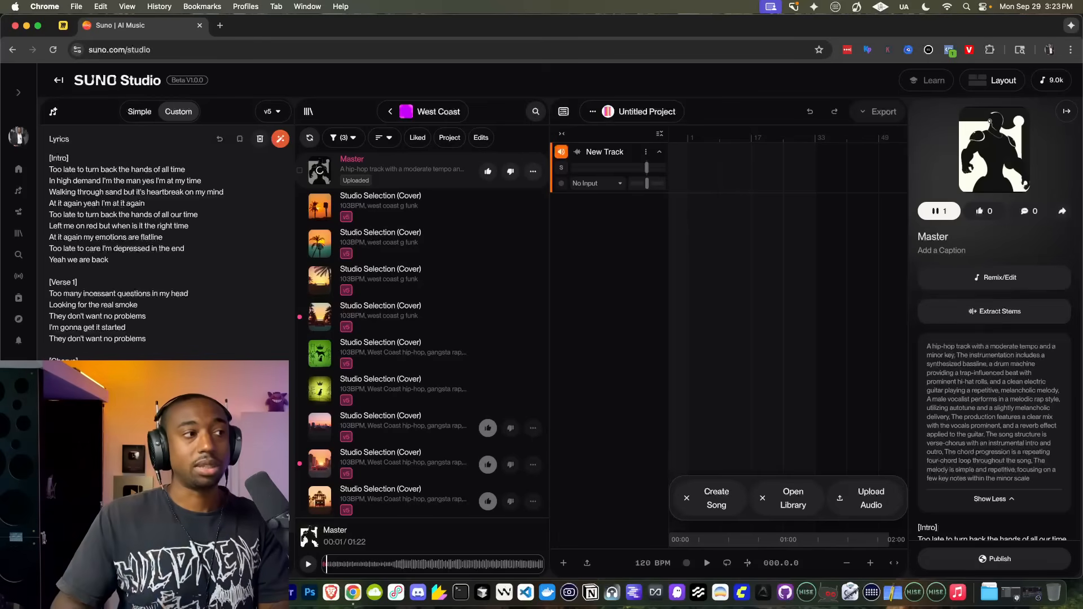
key("BackSpace")
key("BackSpace")
key("BackSpace")
key("BackSpace")
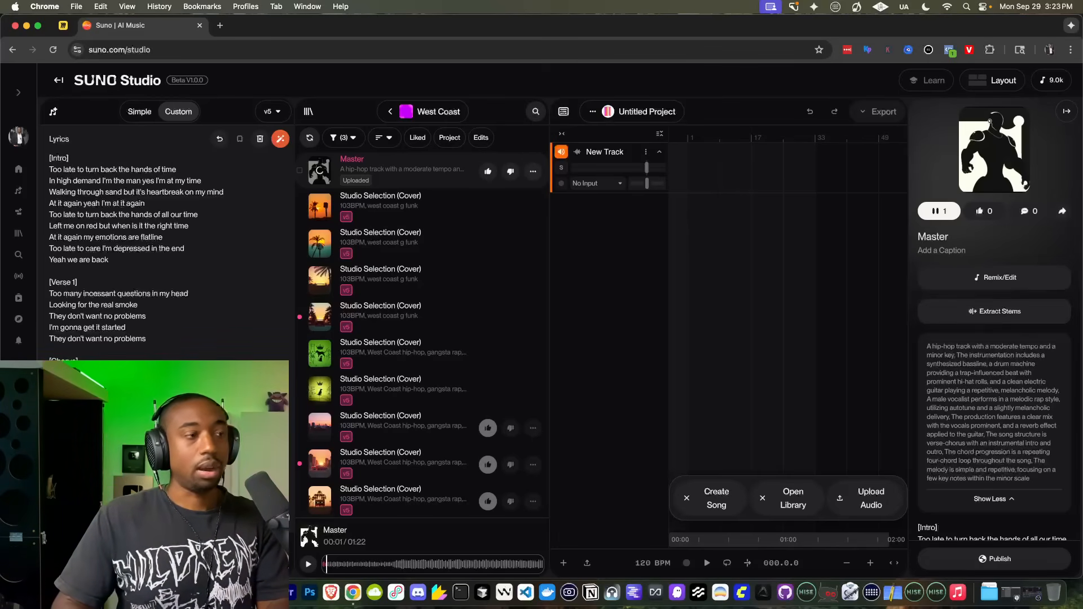
type("our life")
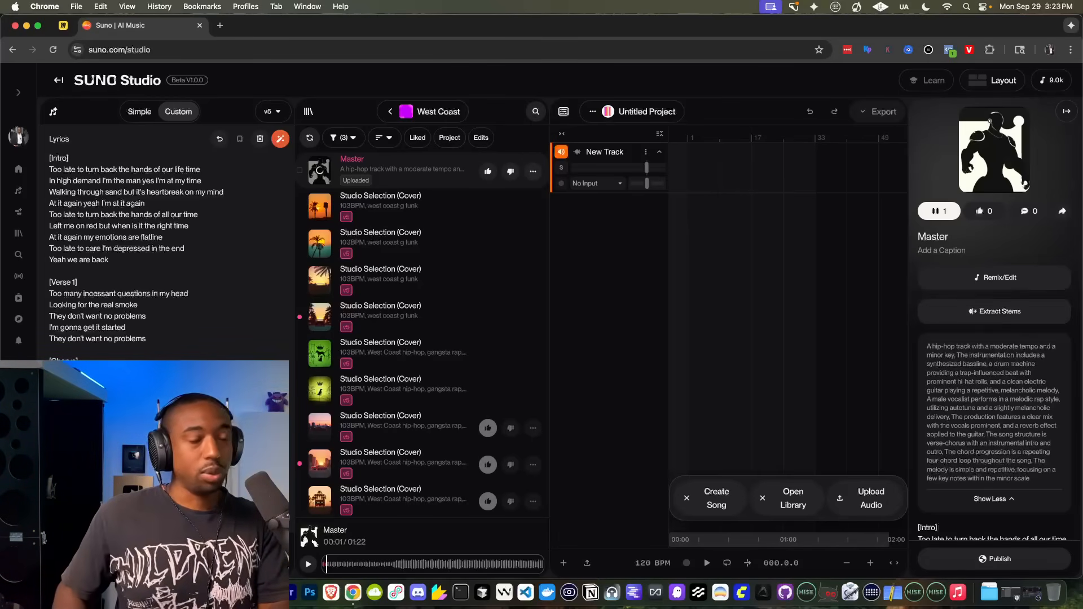
key("Delete")
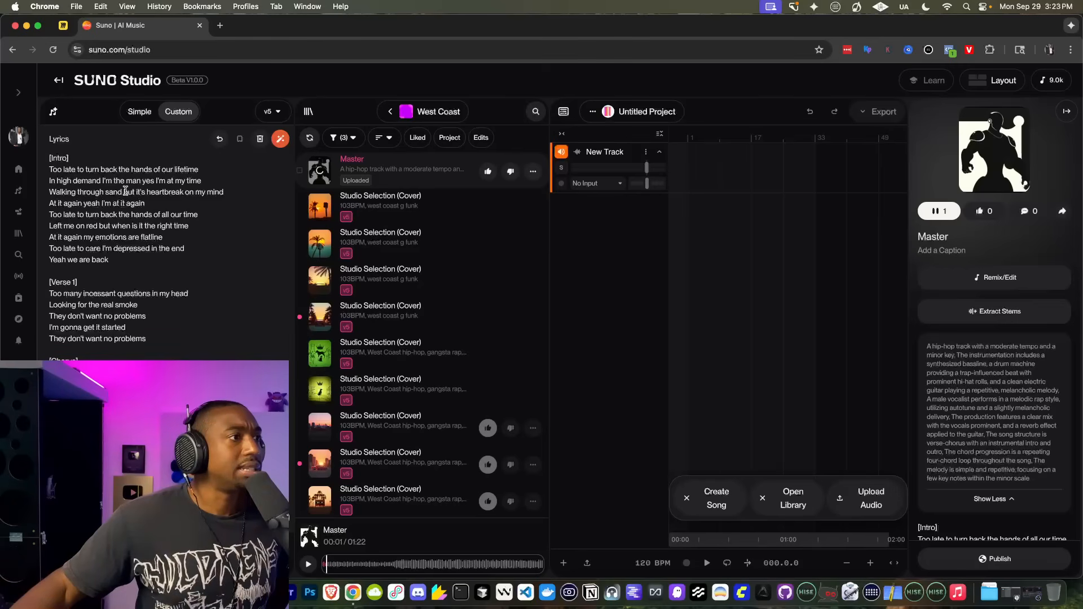
Change the second intro line of the lyrics to "In high demand I'm the man yeah It's time"
left_click(154, 181)
key("BackSpace")
type("ah")
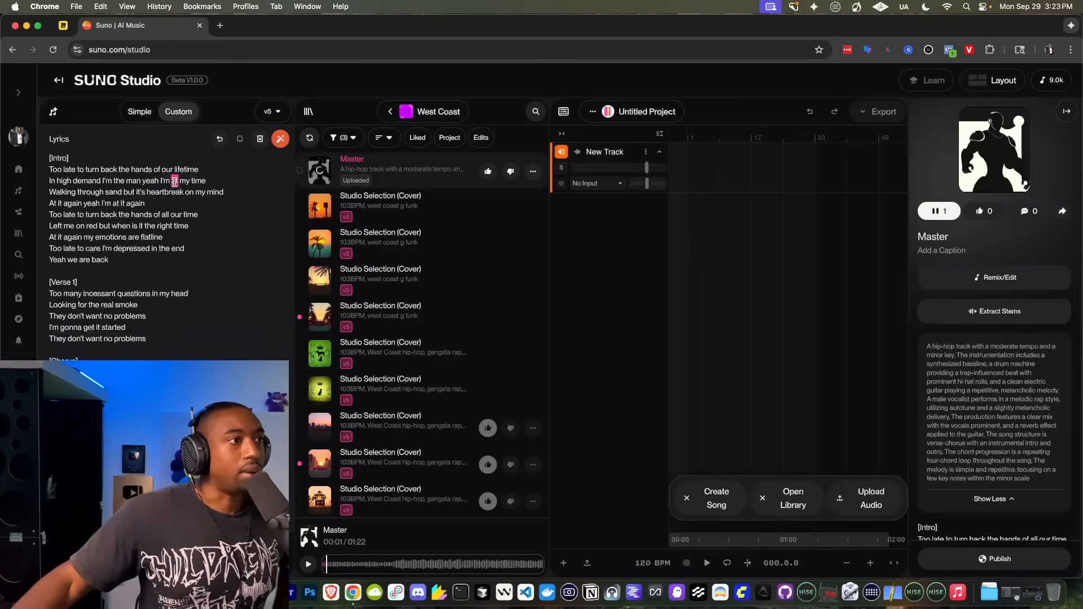
left_click(200, 181)
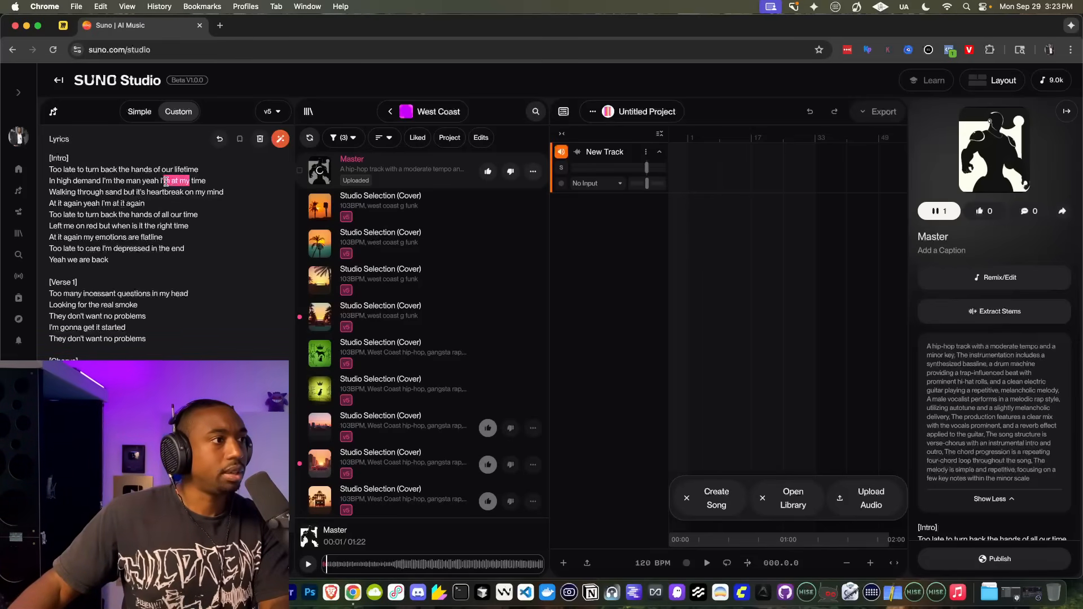
type("'t's")
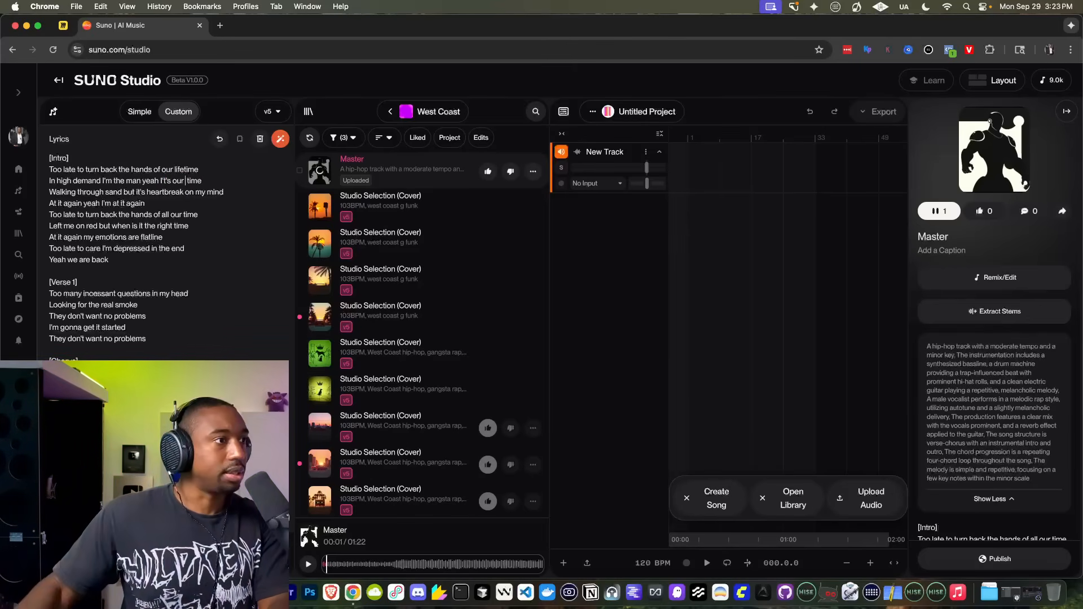
key("BackSpace")
key("BackSpace")
key("BackSpace")
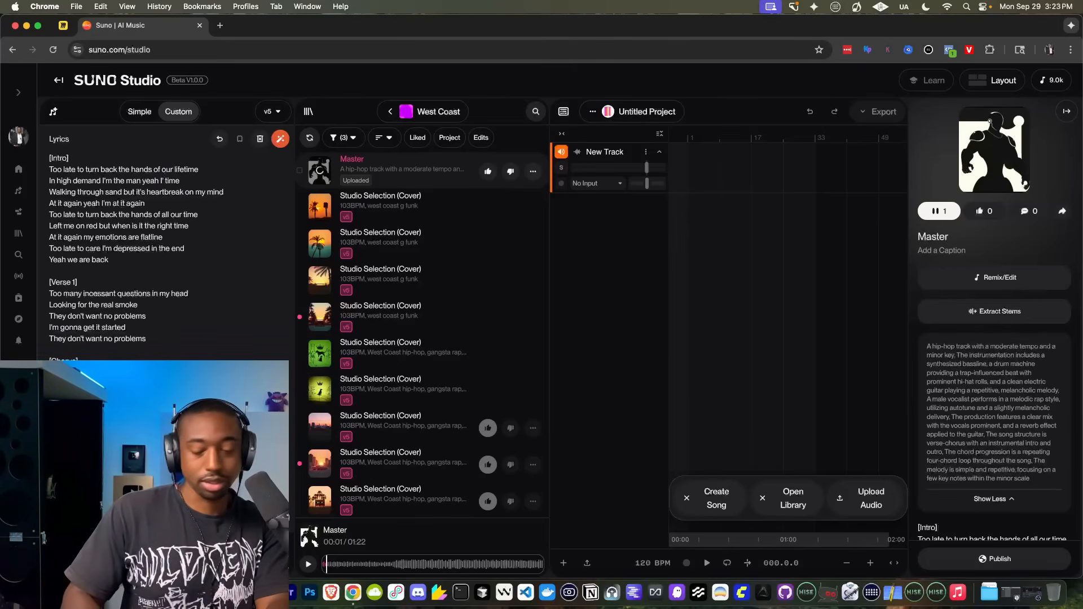
type("I")
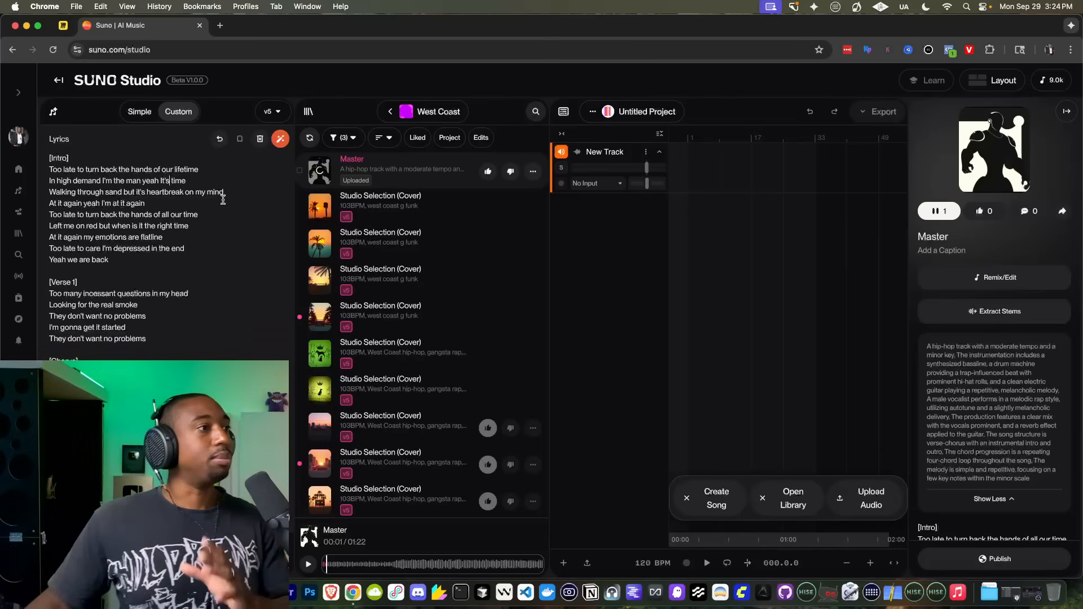
left_click(200, 180)
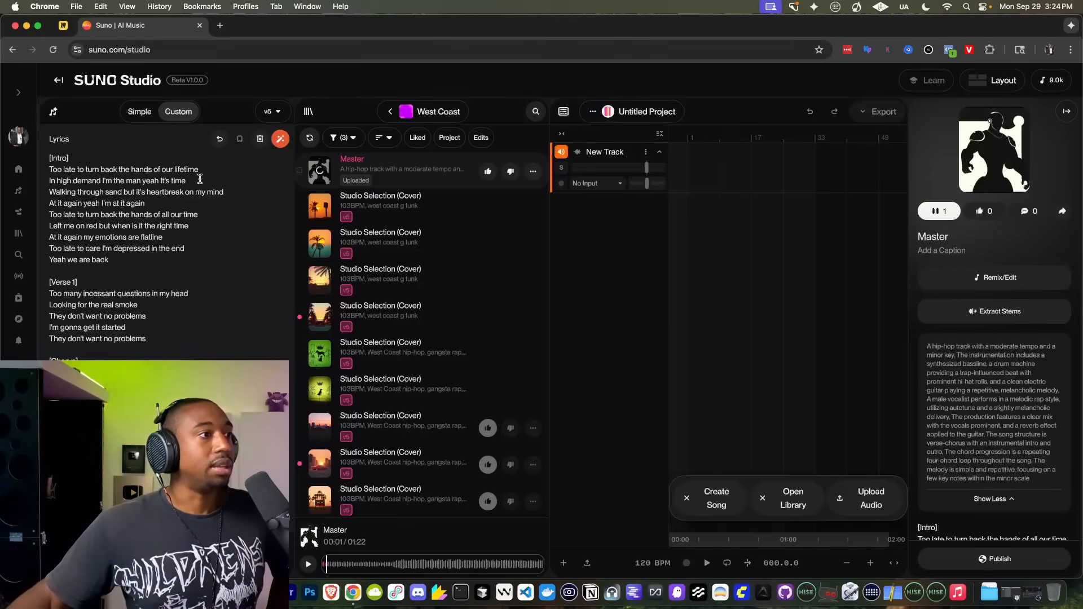
Make the second intro line of the lyrics end with "It's my time" and the fifth with "the hands of our lifetime"
left_click(174, 181)
type("my")
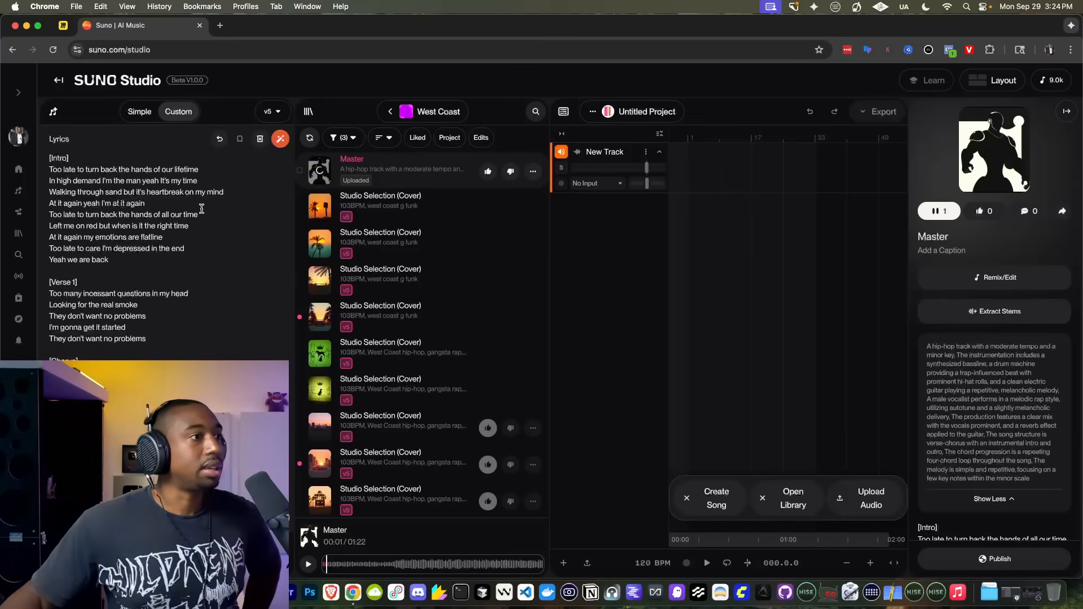
left_click_drag(183, 214, 171, 214)
left_click(167, 214)
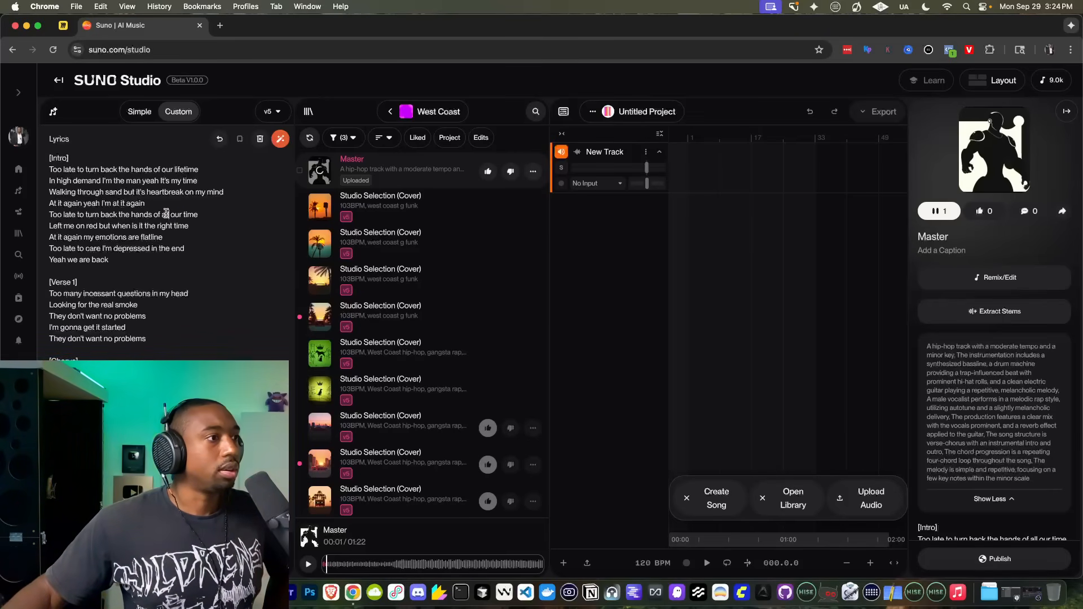
double_click(166, 213)
key("BackSpace")
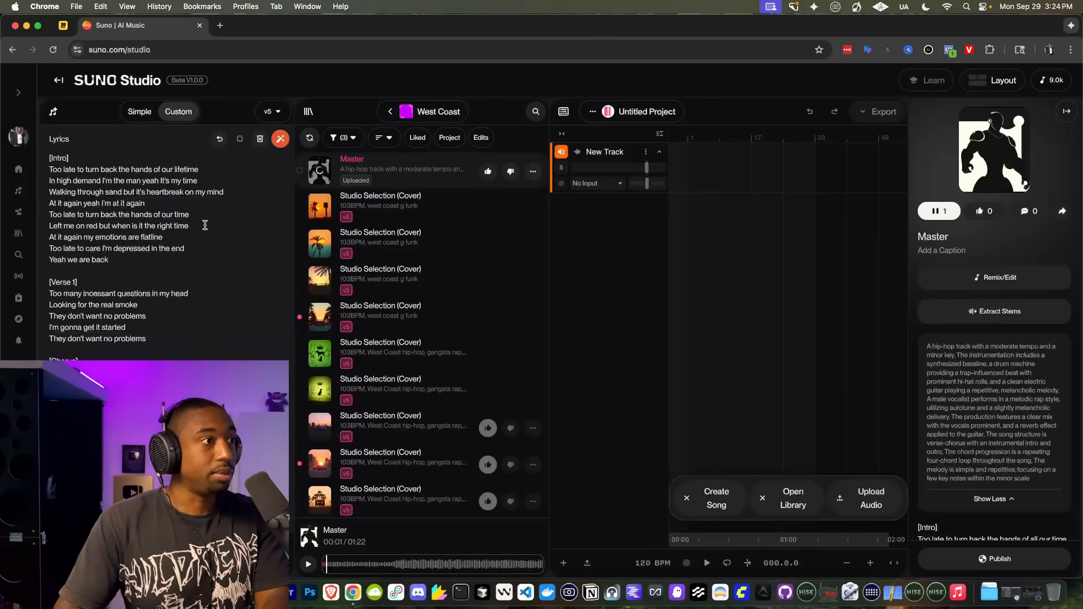
type("life")
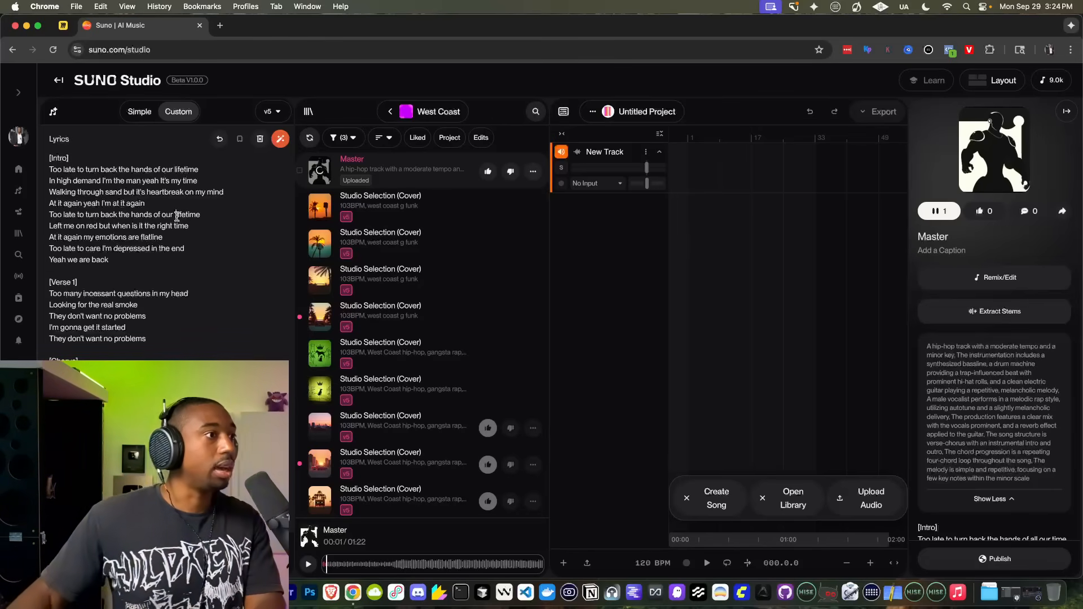
key("BackSpace")
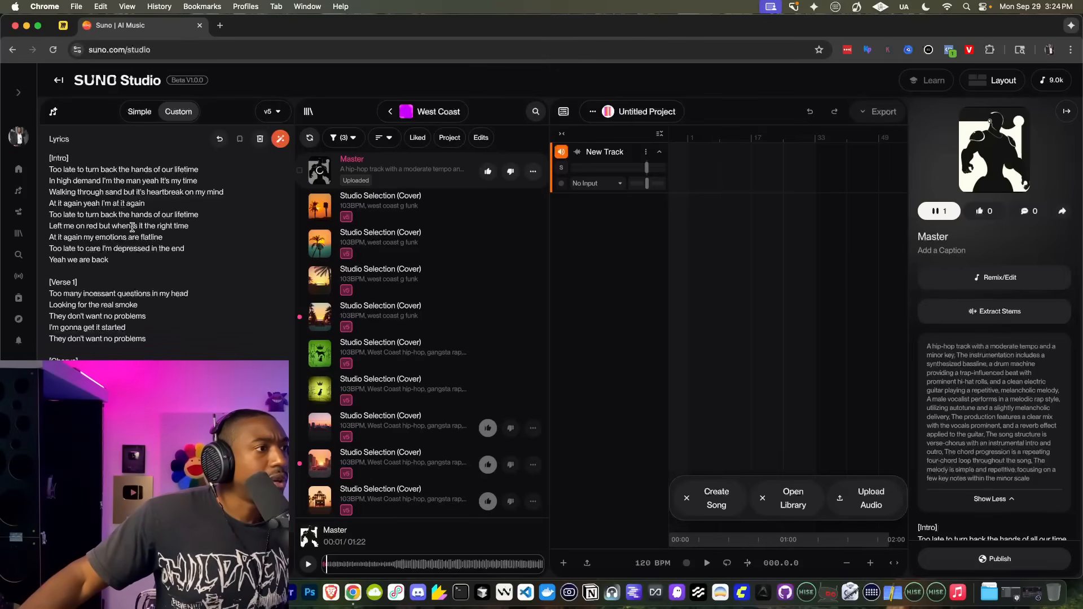
Change the eighth intro line of the lyrics to "Too late to care I'm depressed it's the end"
left_click(186, 236)
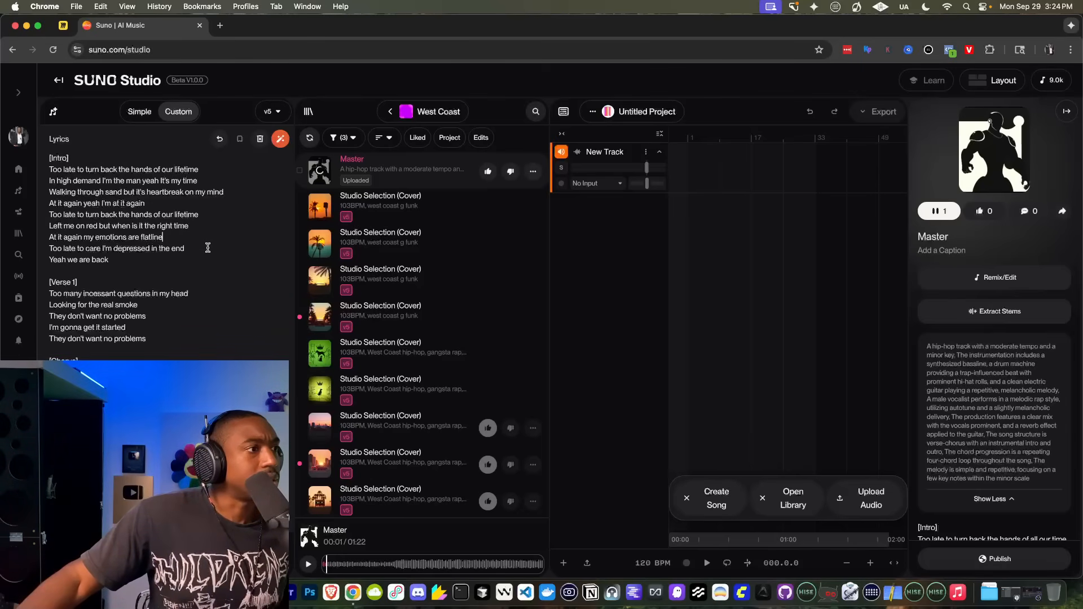
double_click(153, 249)
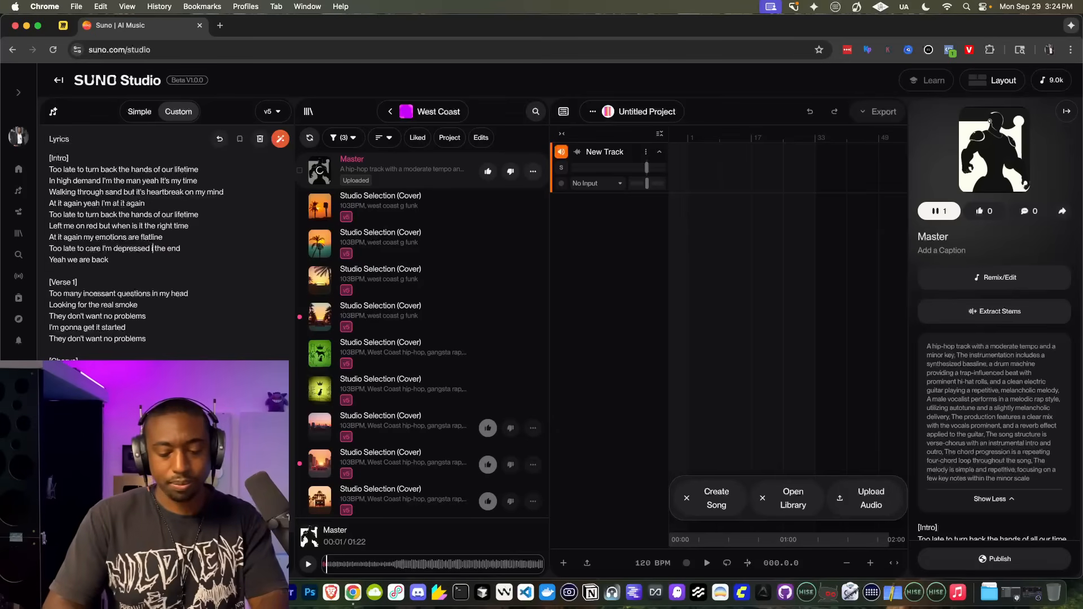
type("it's")
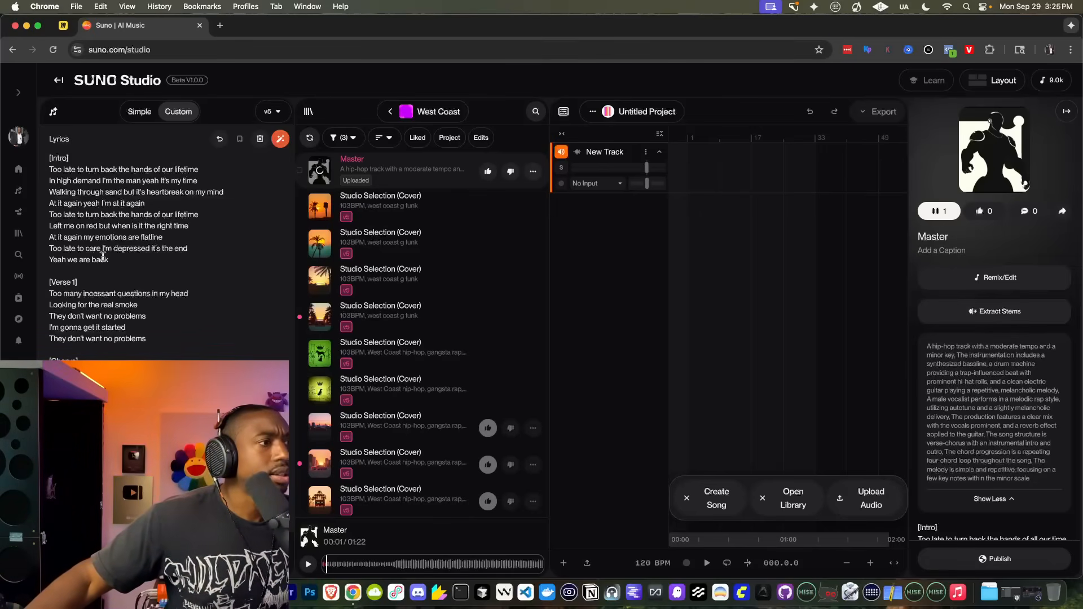
Change the last intro line of the lyrics to "Yeah we all bad"
left_click_drag(109, 261, 79, 262)
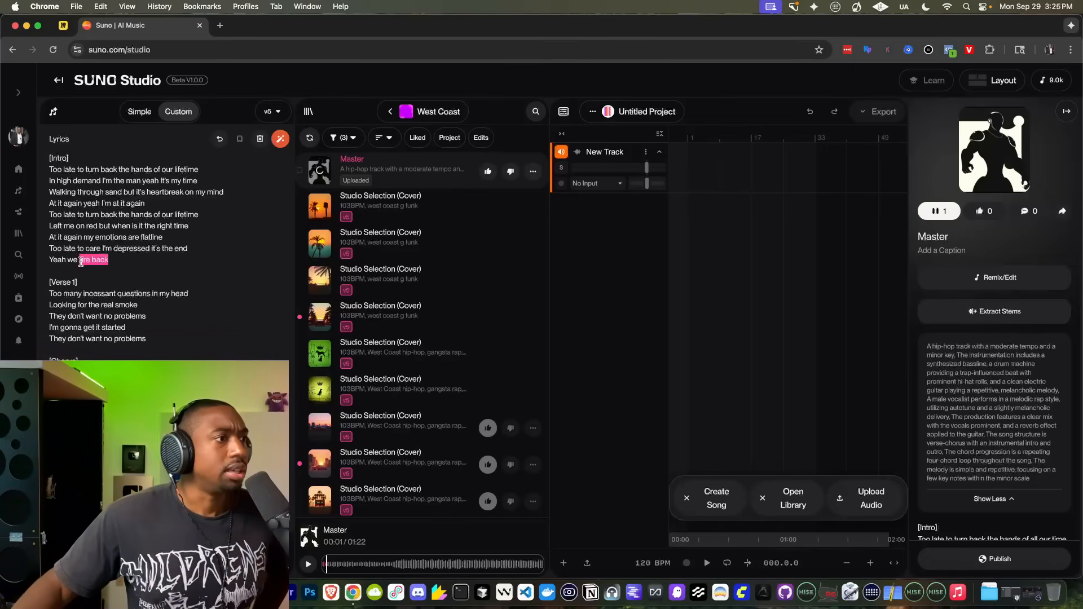
key("BackSpace")
key("BackSpace")
key("BackSpace")
key("BackSpace")
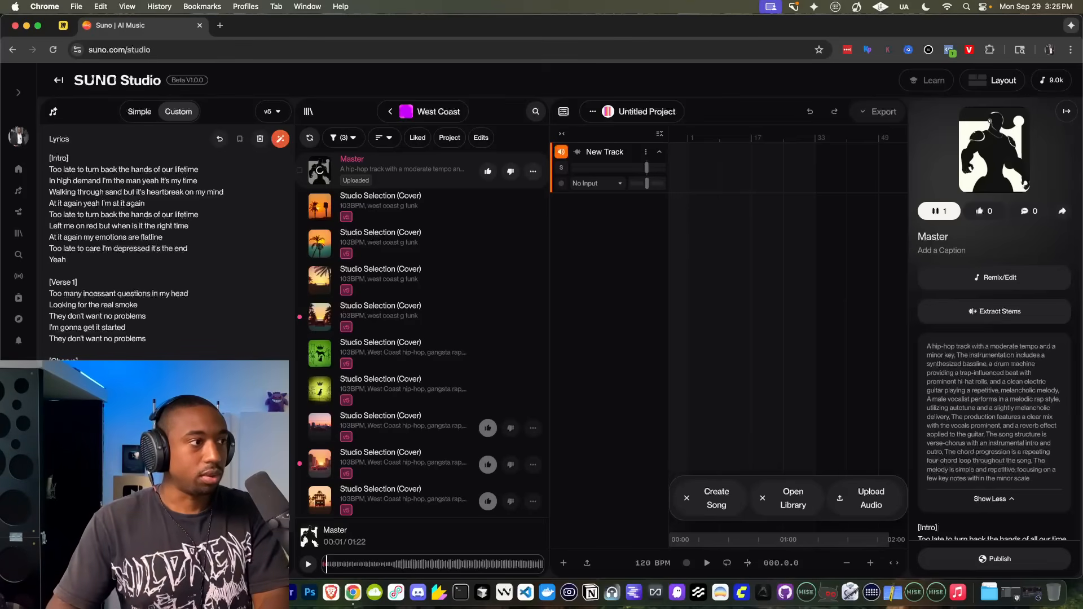
type("we all bad")
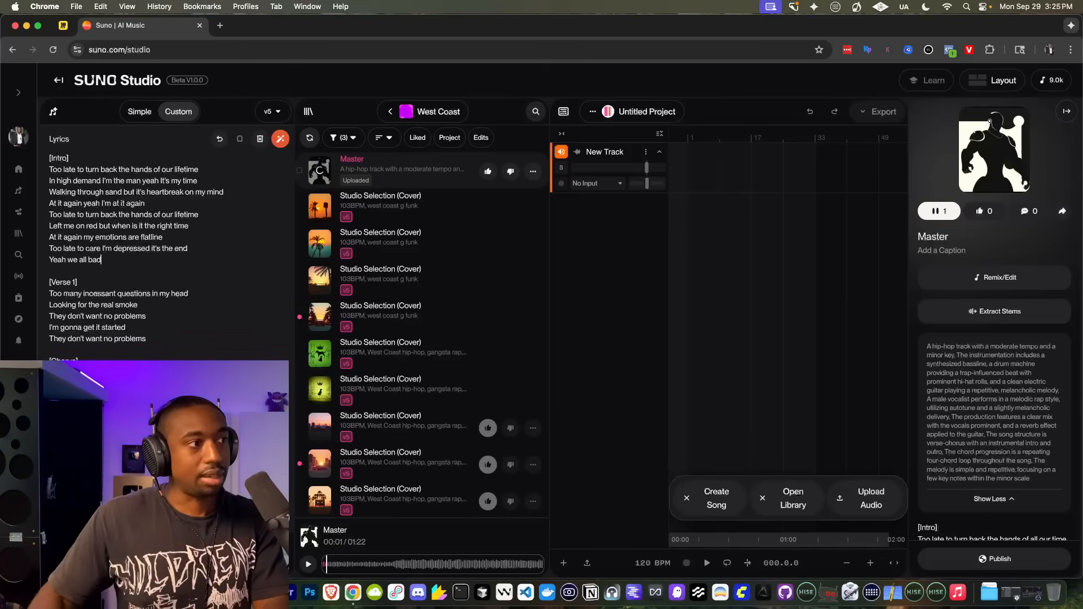
Change the first Verse 1 line to "Too many unanswered questions in my head"
double_click(96, 293)
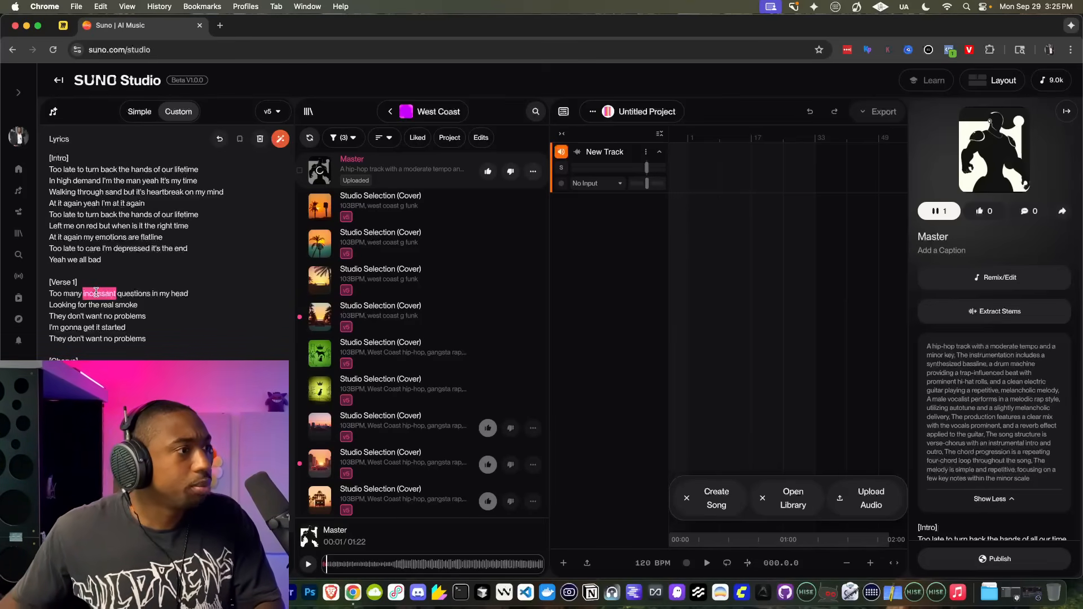
type("una")
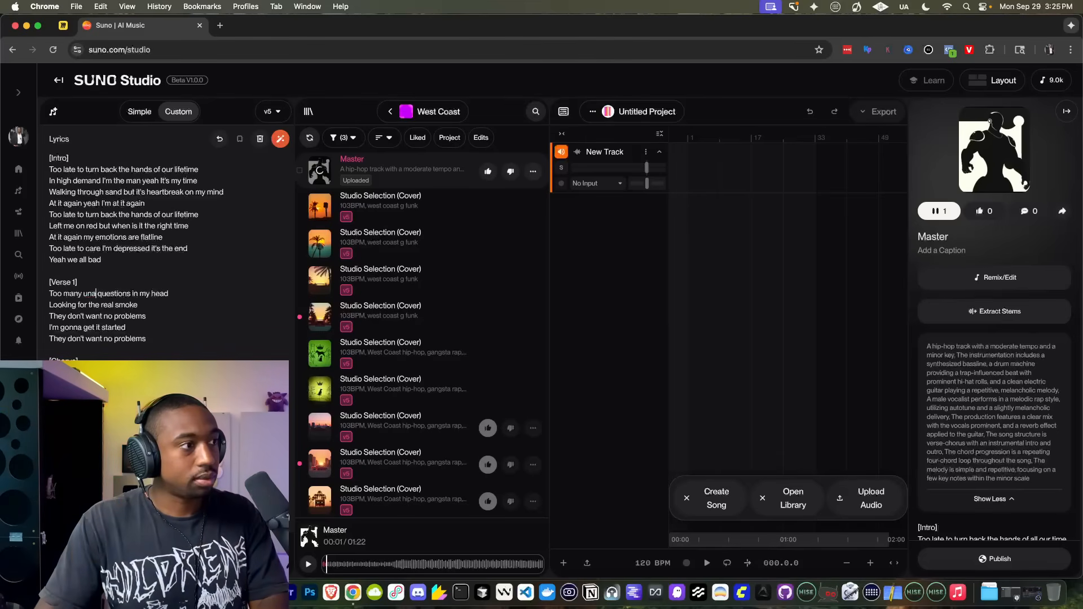
type("nswered")
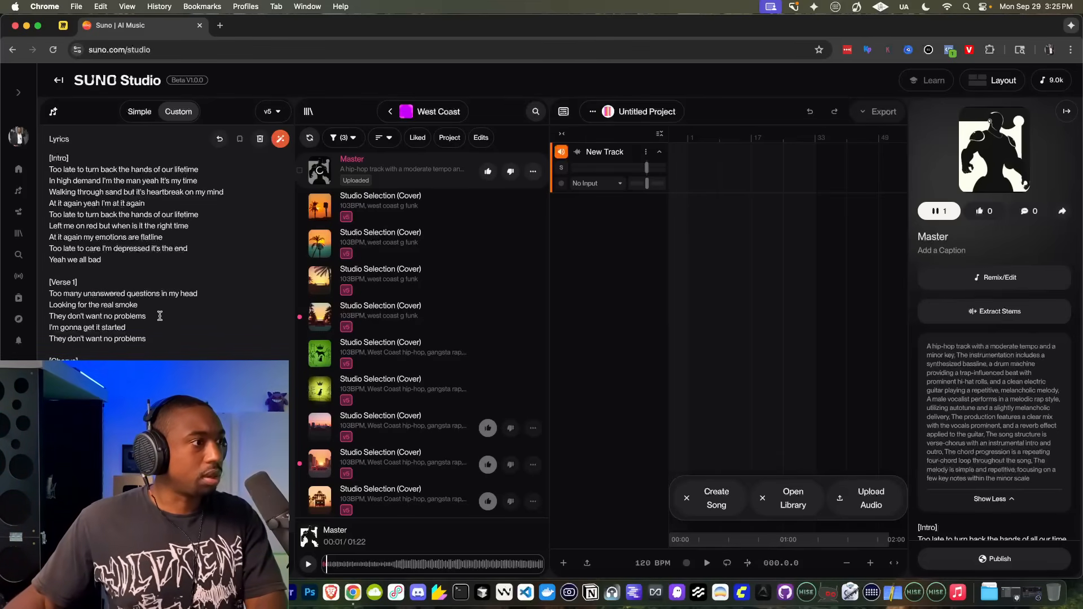
Change the fourth Verse 1 line to "Ima get it started"
double_click(65, 329)
key("BackSpace")
key("BackSpace")
key("BackSpace")
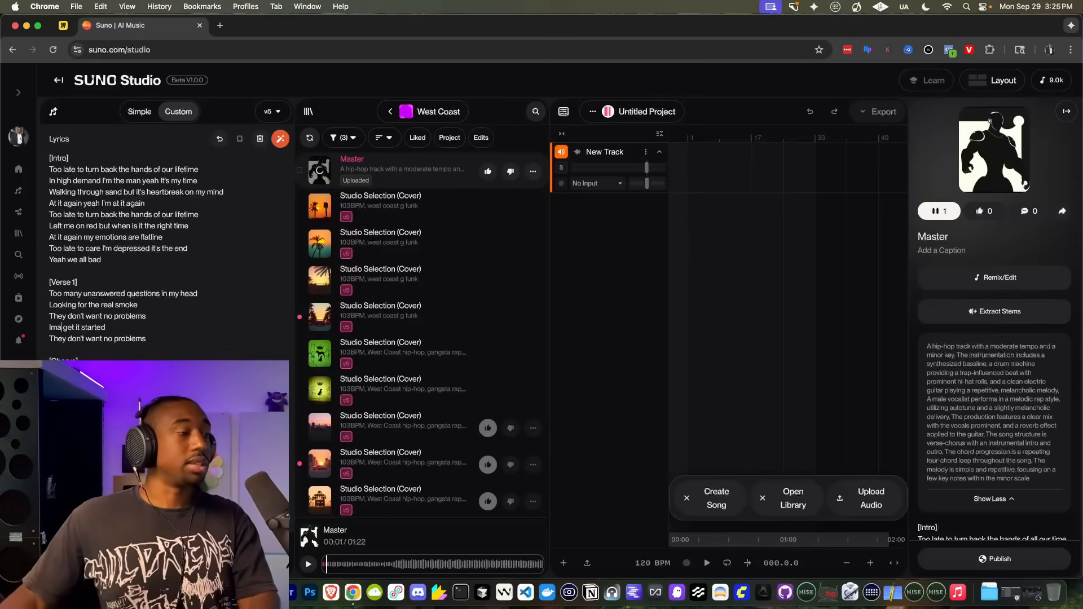
Collapse the expanded lyrics and generate "Too Late to Apologize" covers of Master from the edited lyrics
left_click(281, 514)
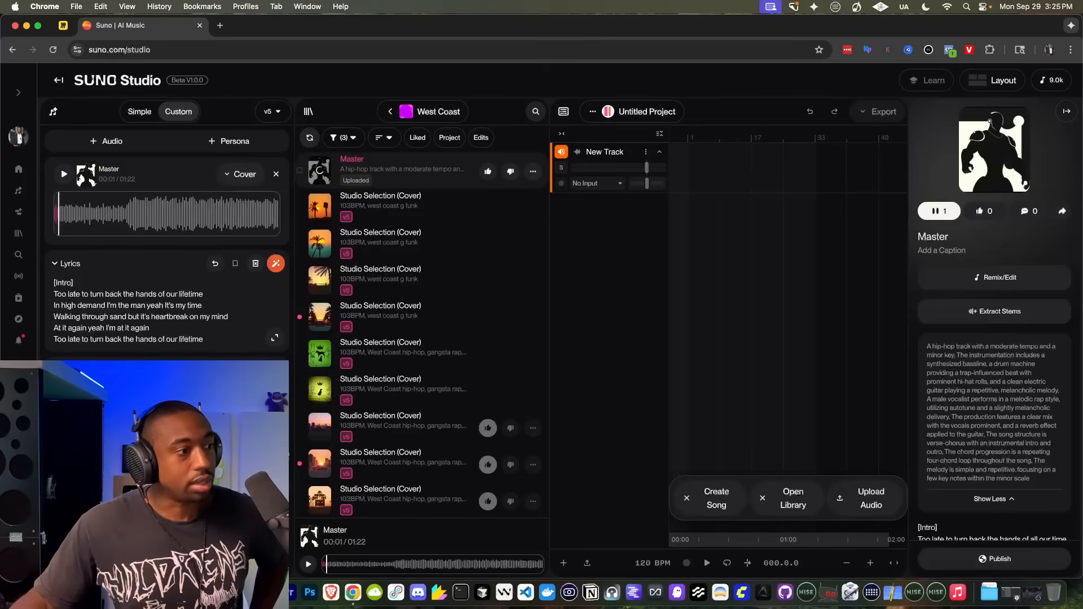
scroll(167, 252, "down", 1)
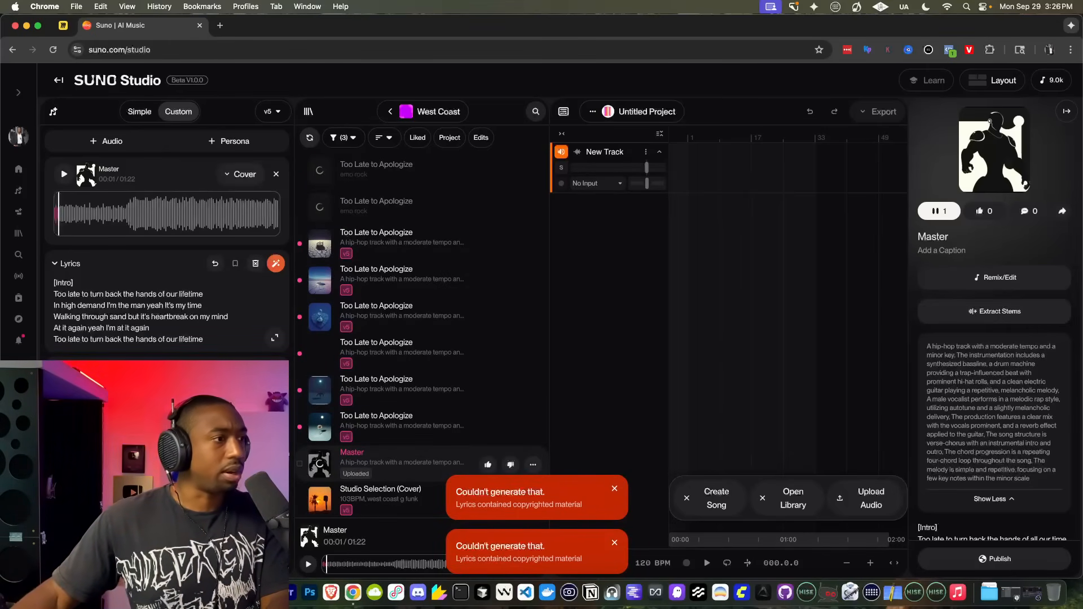
scroll(208, 306, "down", 5)
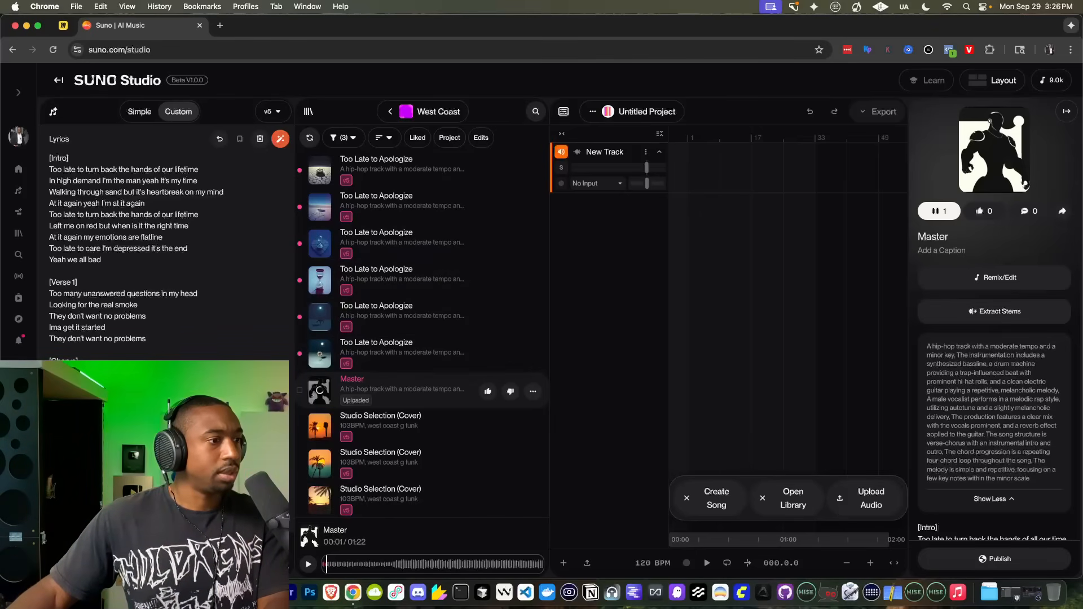
left_click(276, 508)
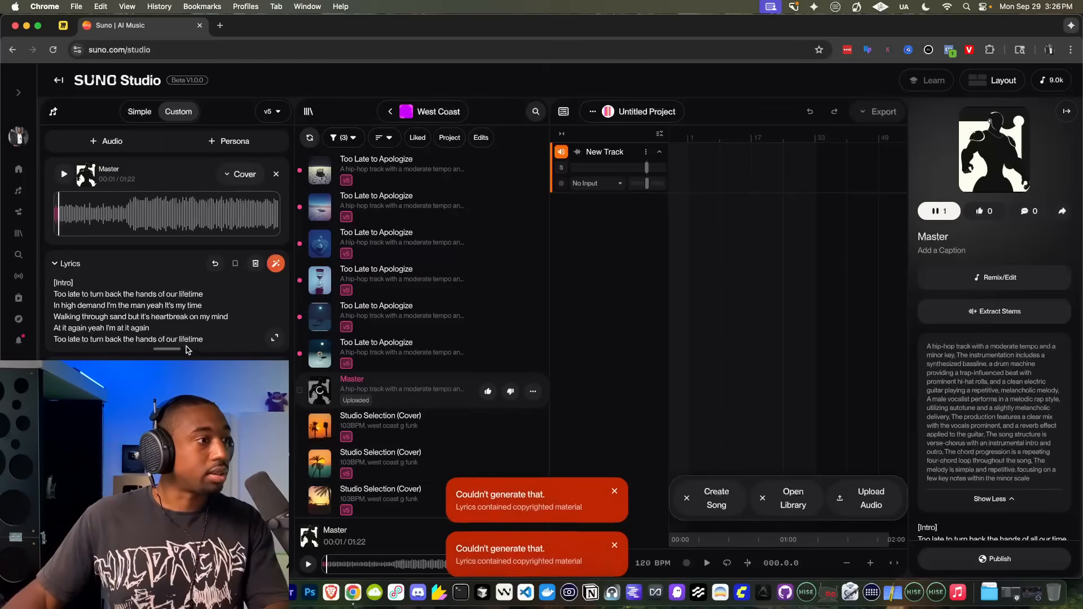
Remove the section tags, including [Verse 1] and [Intro], from the expanded lyrics and generate new covers in trap and west coast g-funk styles
left_click(275, 337)
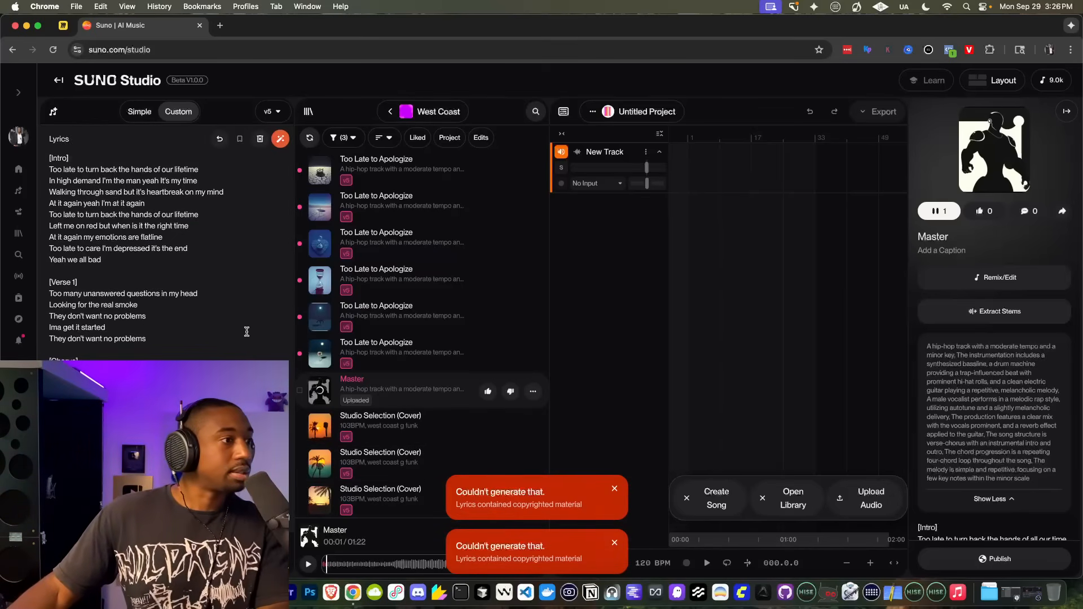
left_click(191, 334)
key("super+a")
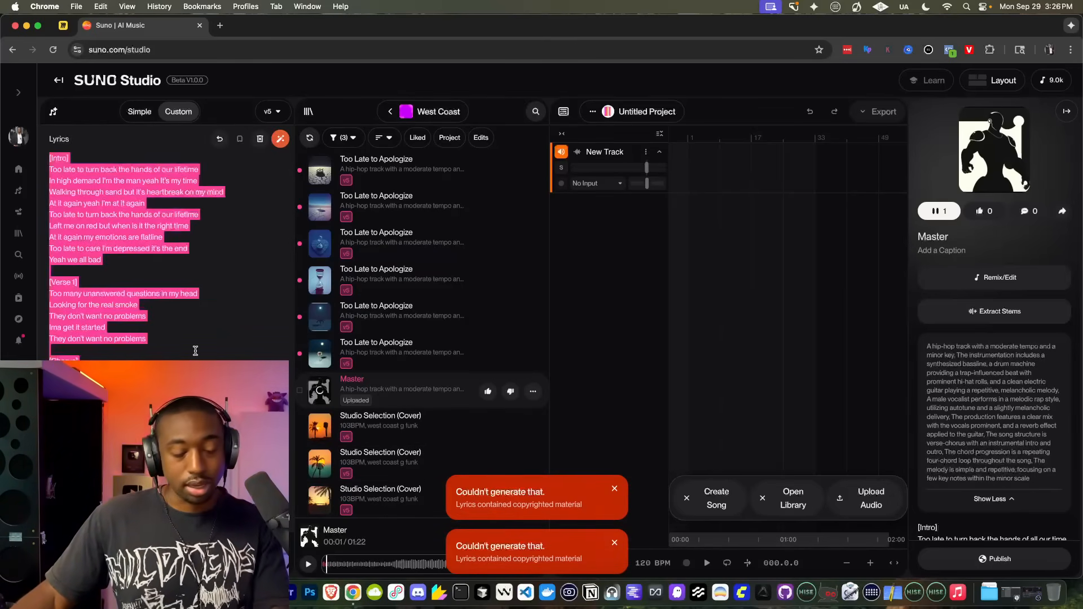
left_click(197, 390)
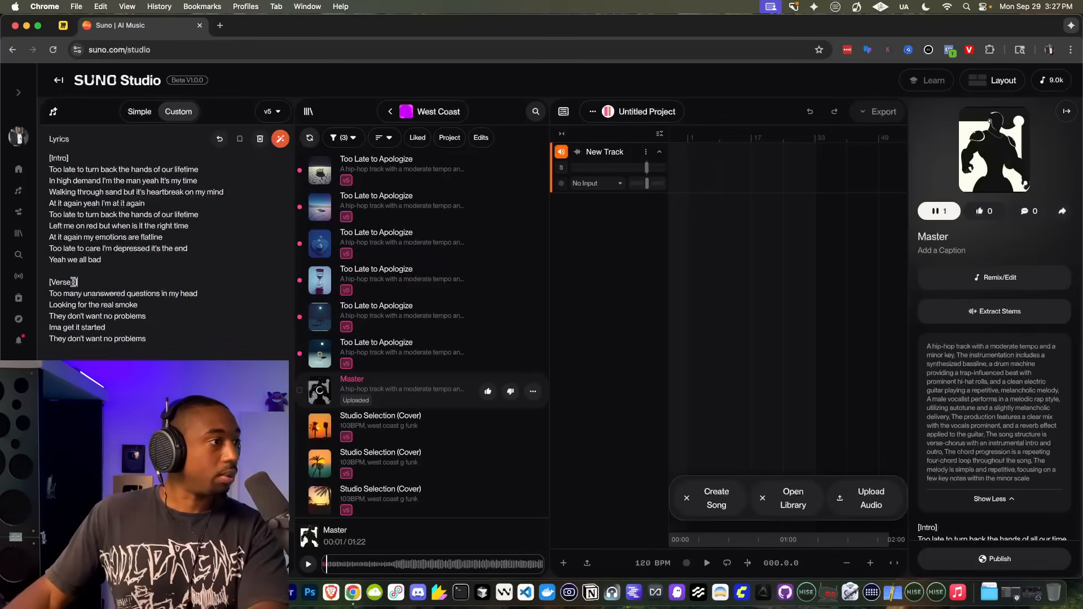
left_click_drag(74, 283, 35, 285)
key("BackSpace")
left_click_drag(74, 156, 42, 153)
key("BackSpace")
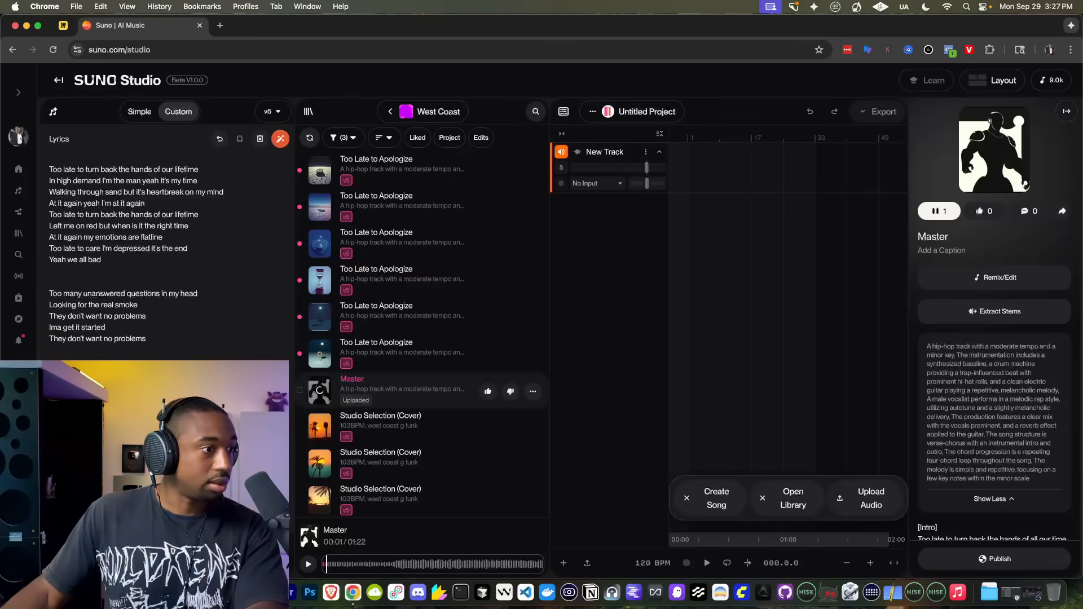
left_click(167, 558)
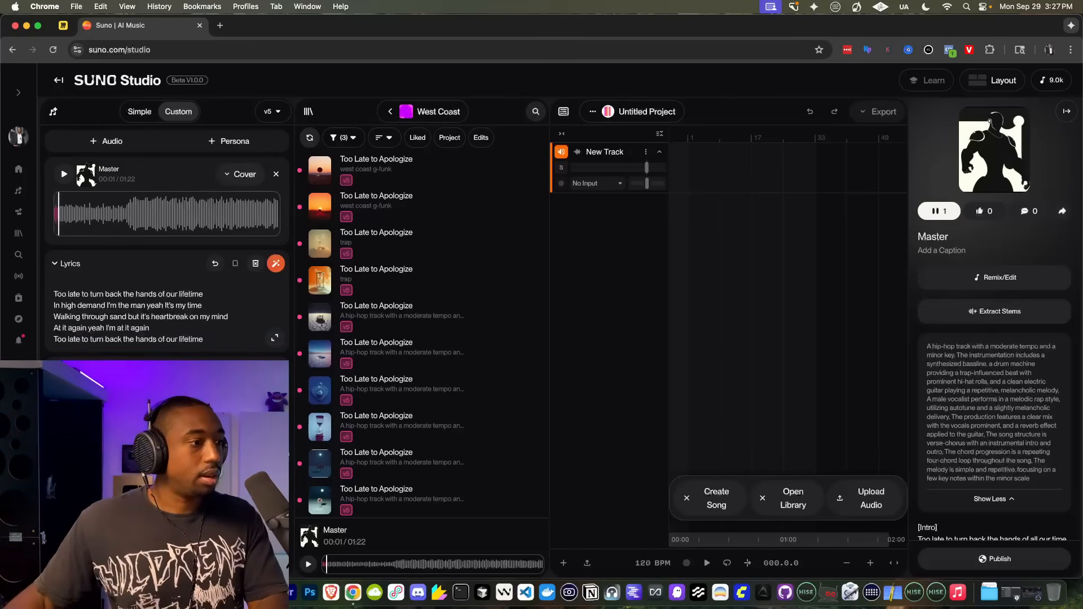
Play the earliest "Too Late to Apologize" cover, listed directly above Master in the library
scroll(471, 255, "down", 3)
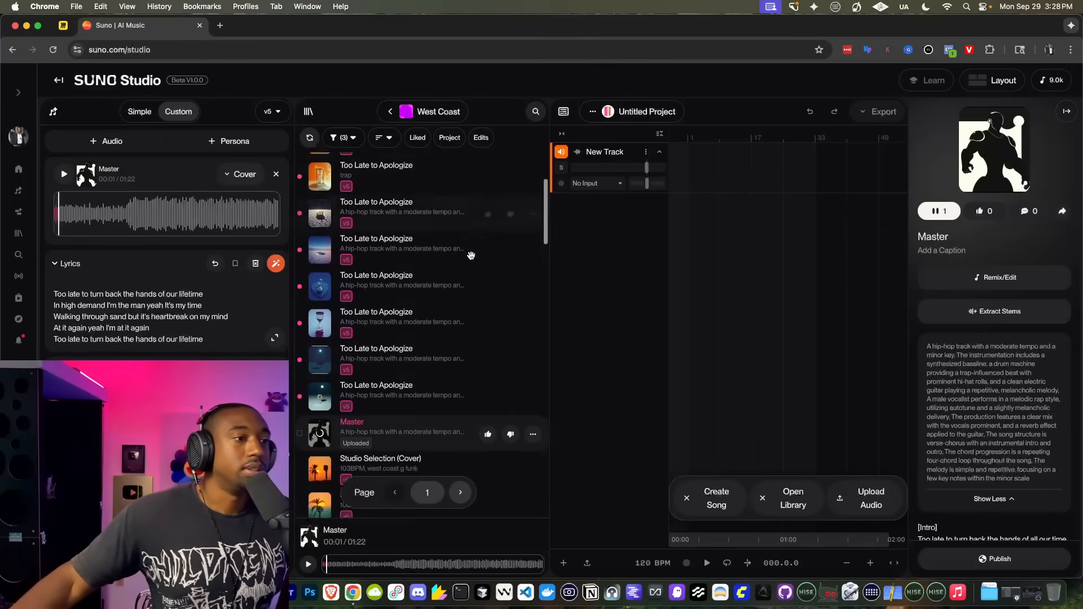
scroll(471, 255, "down", 4)
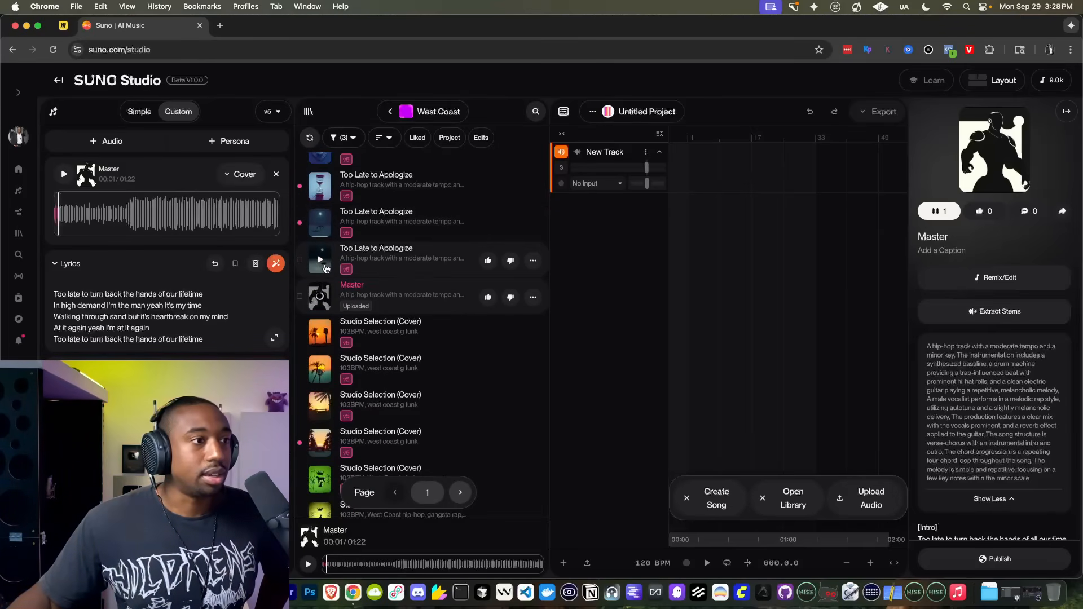
left_click(325, 267)
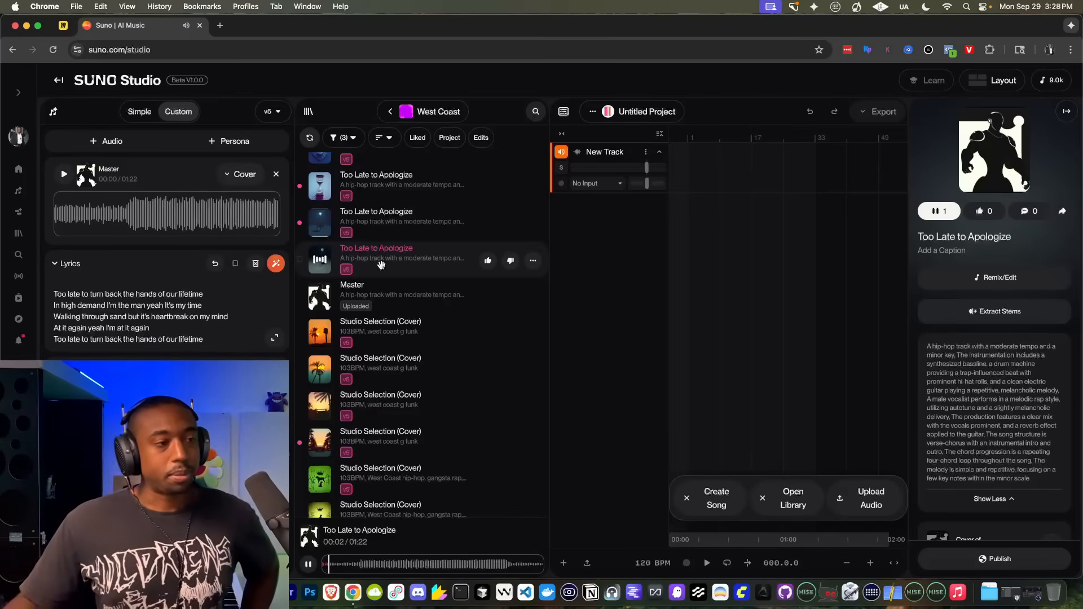
scroll(383, 268, "up", 2)
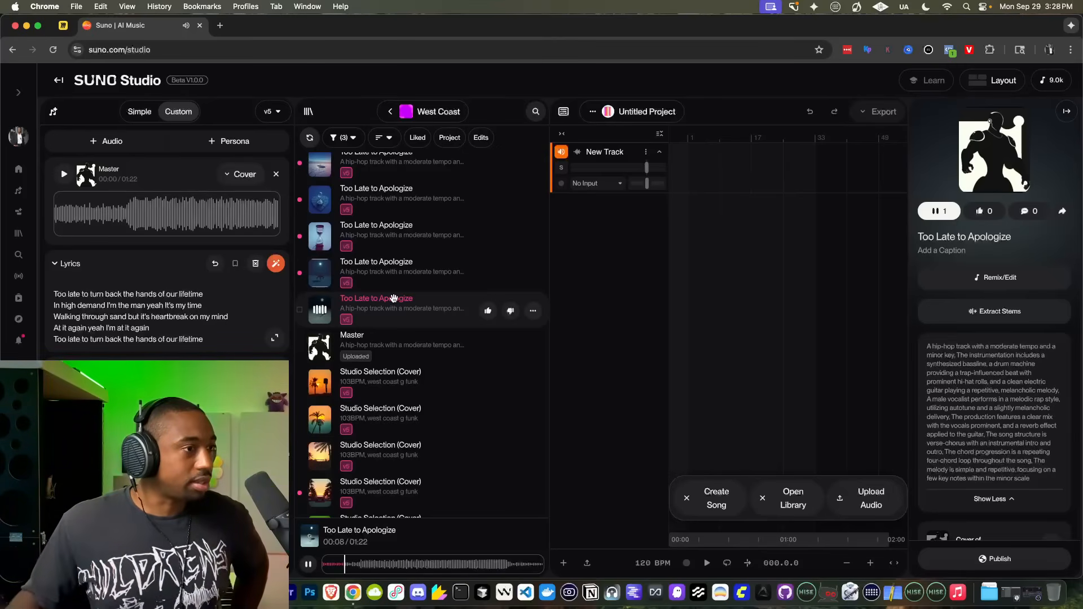
Play the original Master clip and the cover directly above it again for comparison, pausing each
left_click(346, 335)
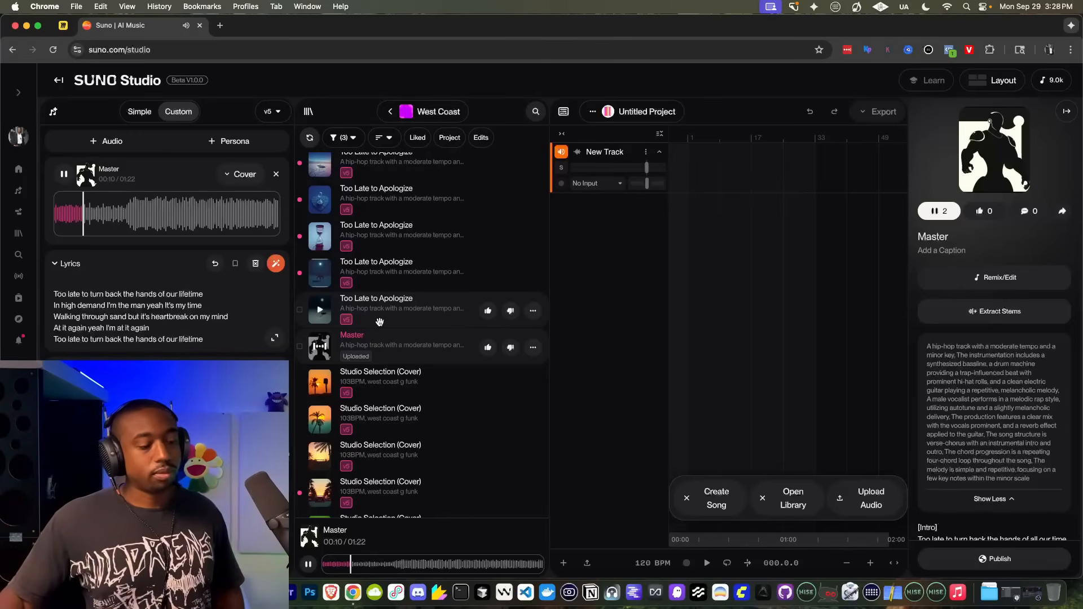
key("super+Tab")
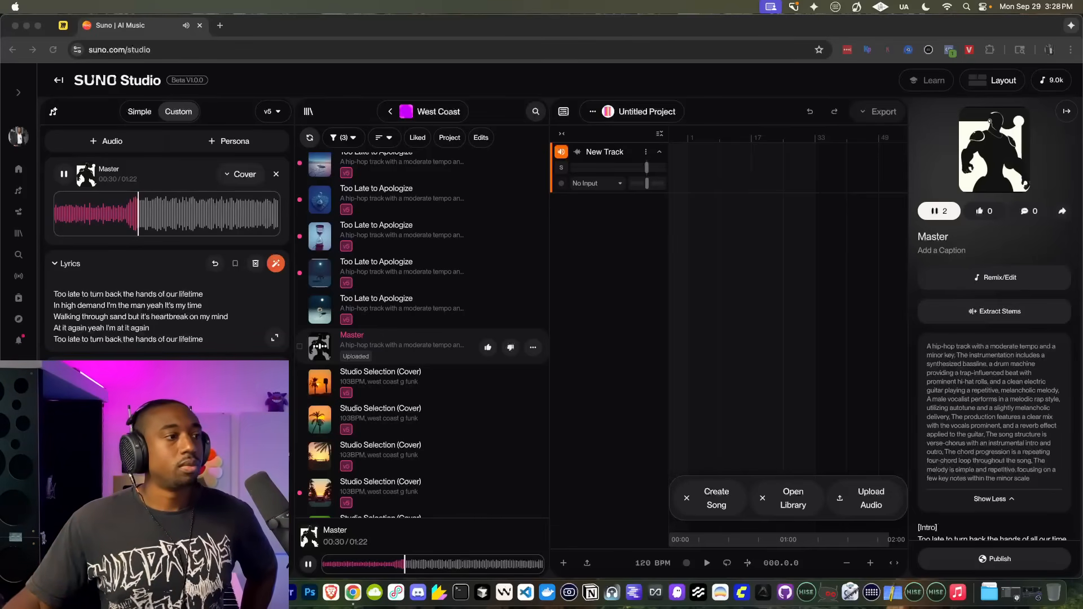
left_click(310, 565)
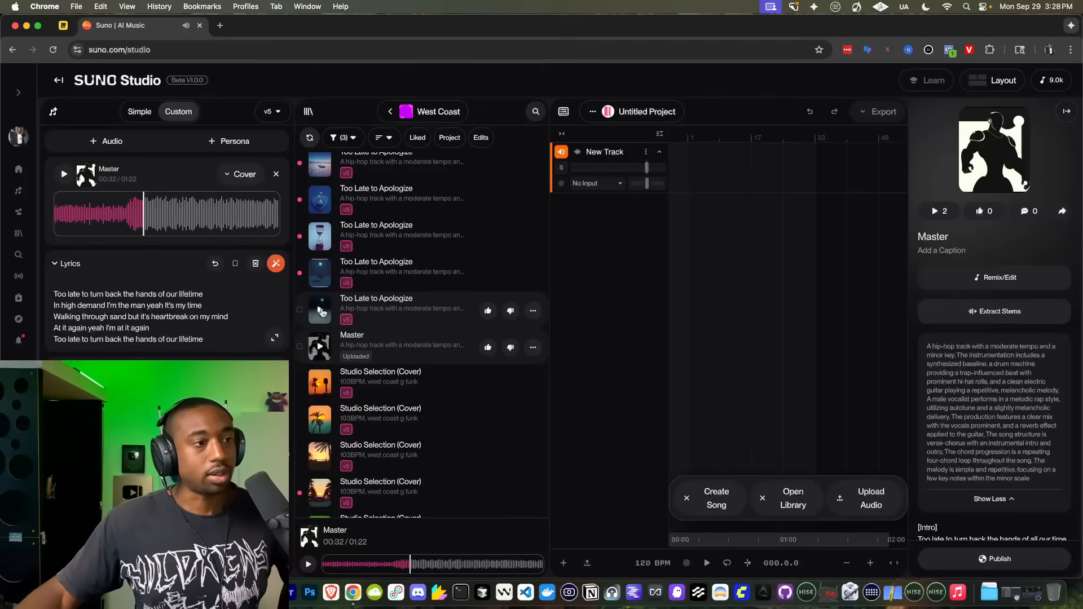
left_click(321, 311)
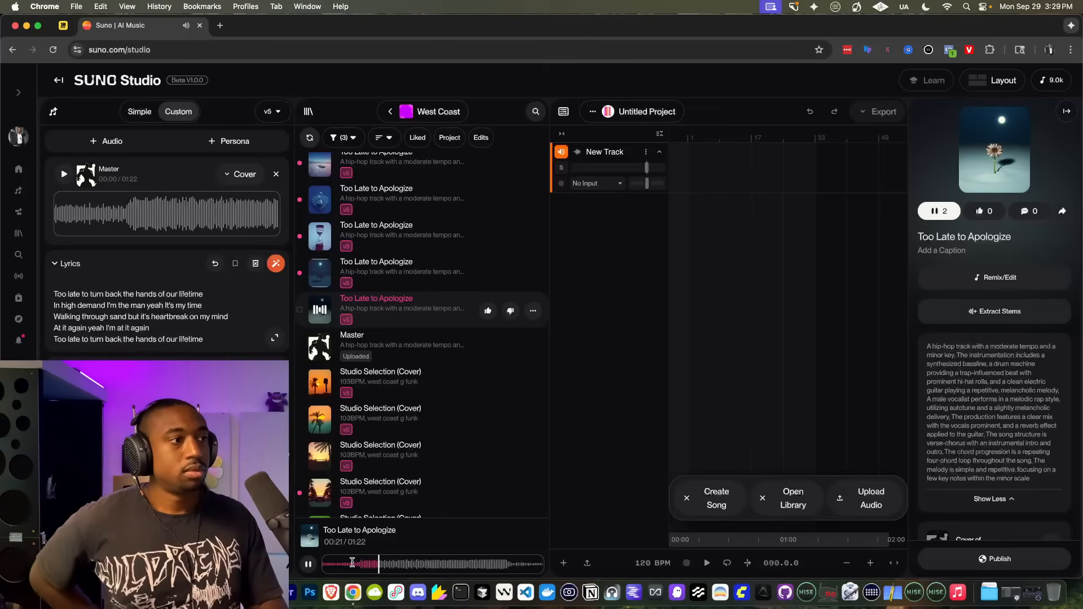
left_click(308, 564)
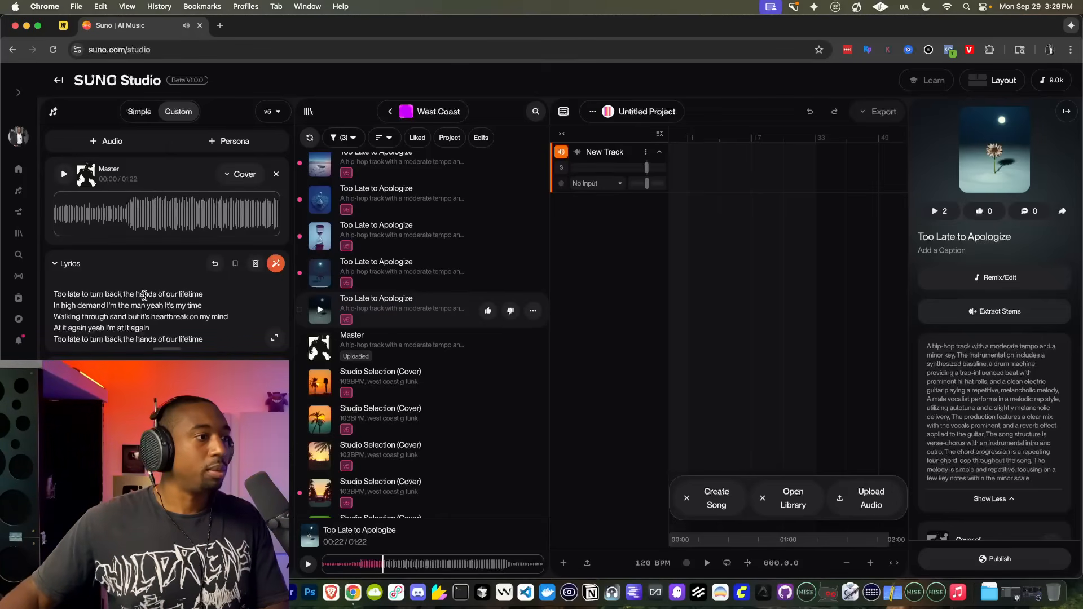
Change the end of the second lyrics line to "It's our time"
double_click(181, 305)
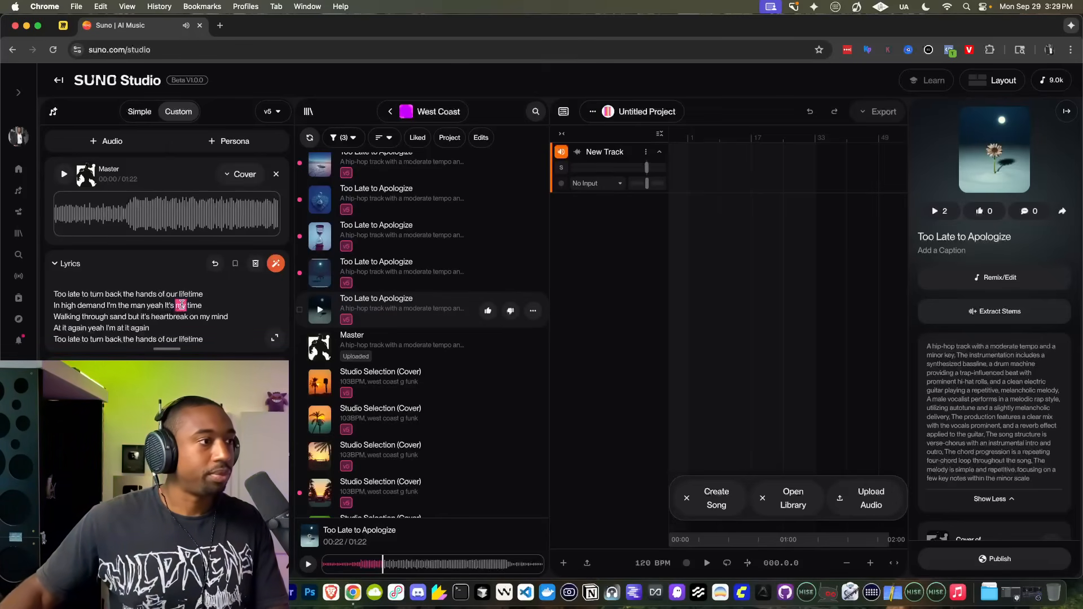
type("our")
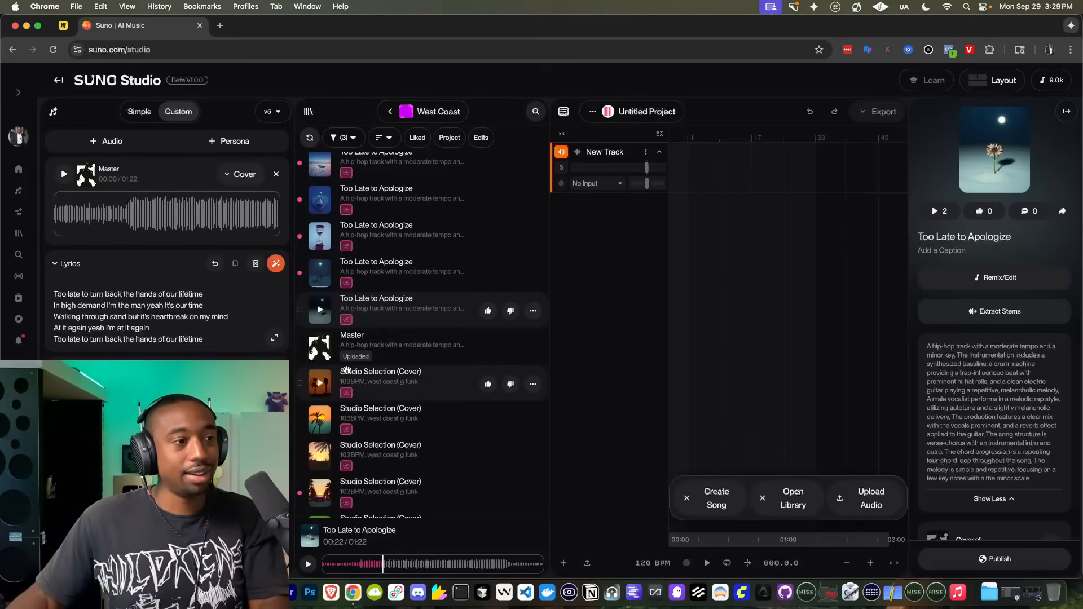
Copy the full hip-hop style description from the Master clip's details and paste it as the new cover's style
left_click(369, 343)
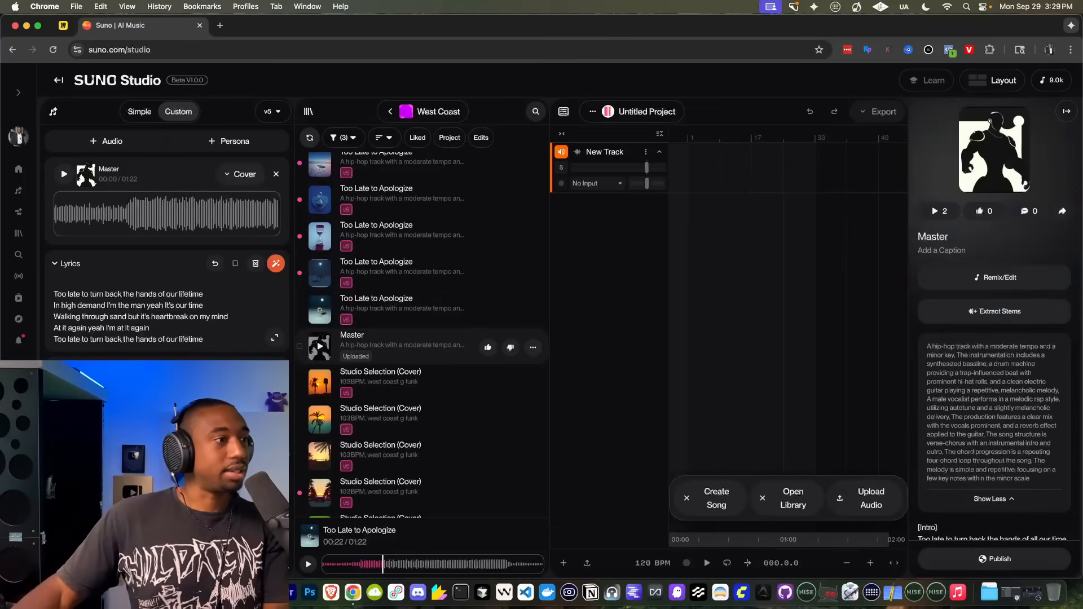
scroll(986, 459, "down", 5)
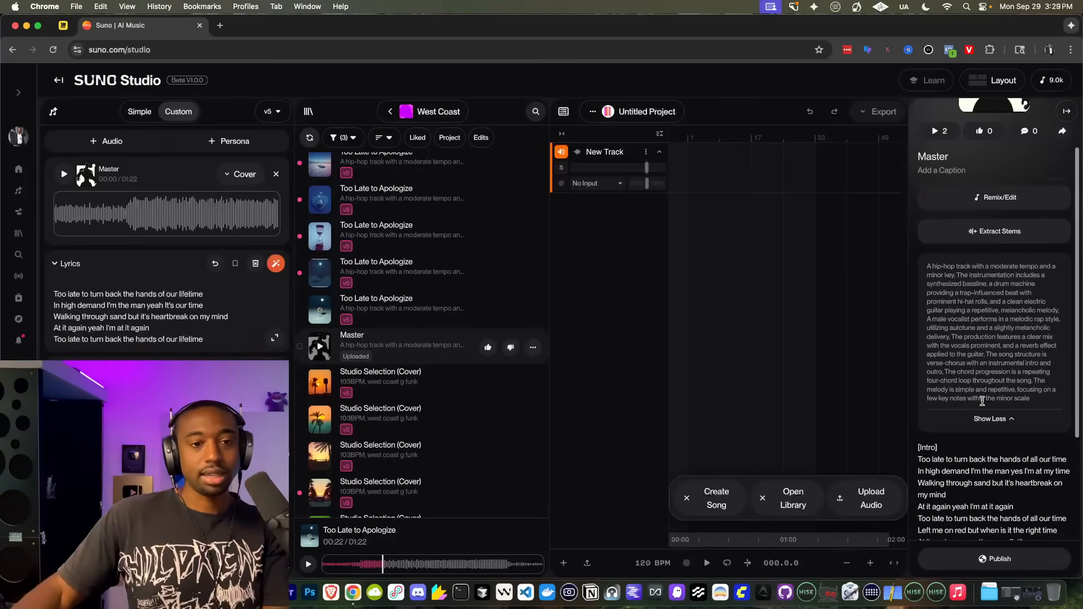
left_click_drag(1033, 355, 925, 221)
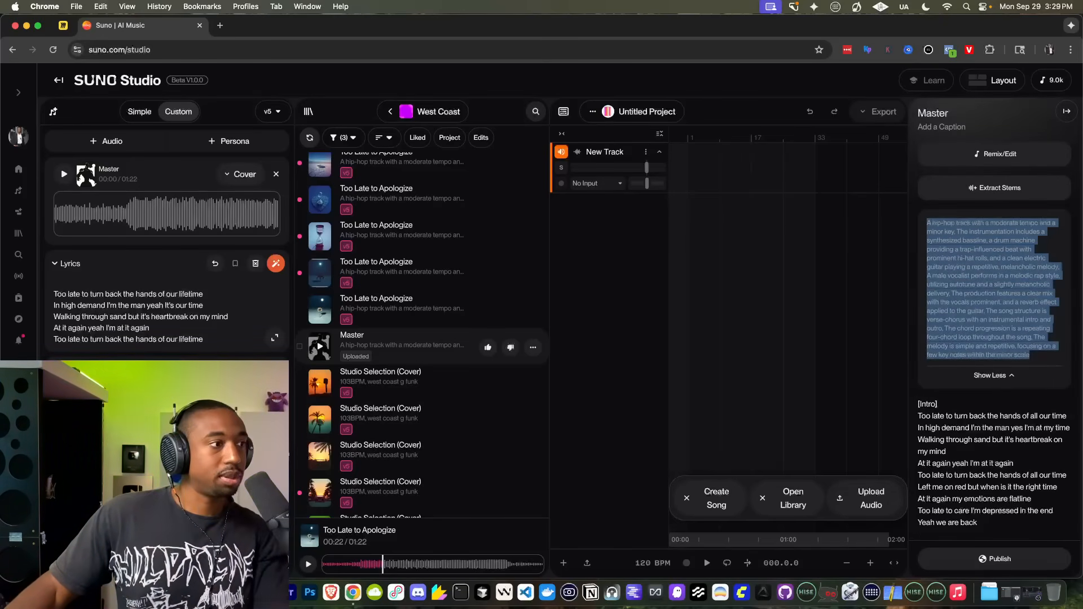
left_click(170, 415)
key("super+v")
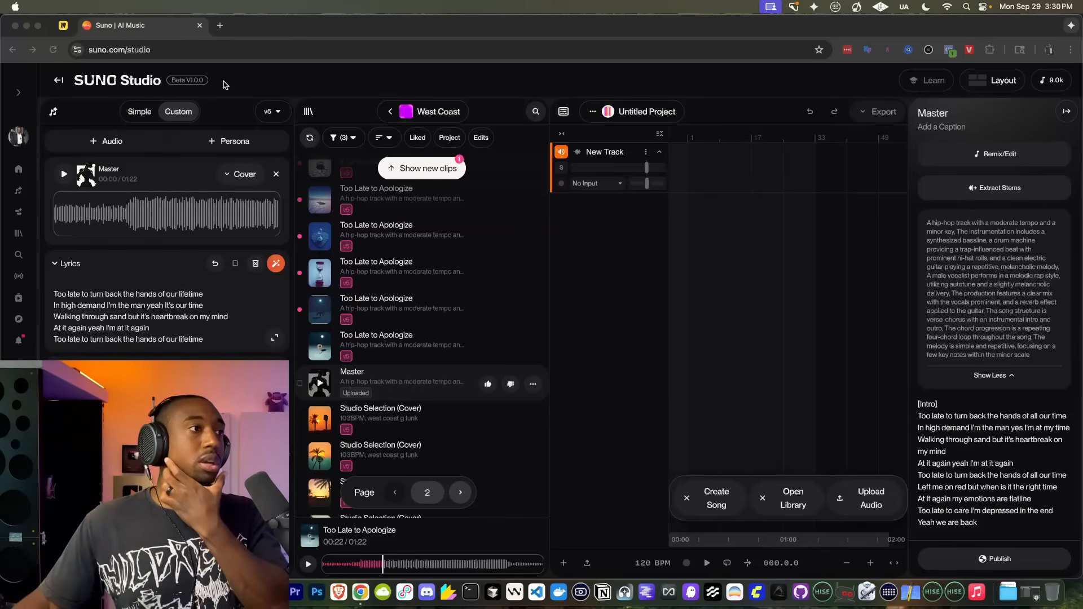
Play the lowest new hip-hop description cover, directly above the R&B 90s ones, with its description and the song creation pane collapsed
left_click(220, 314)
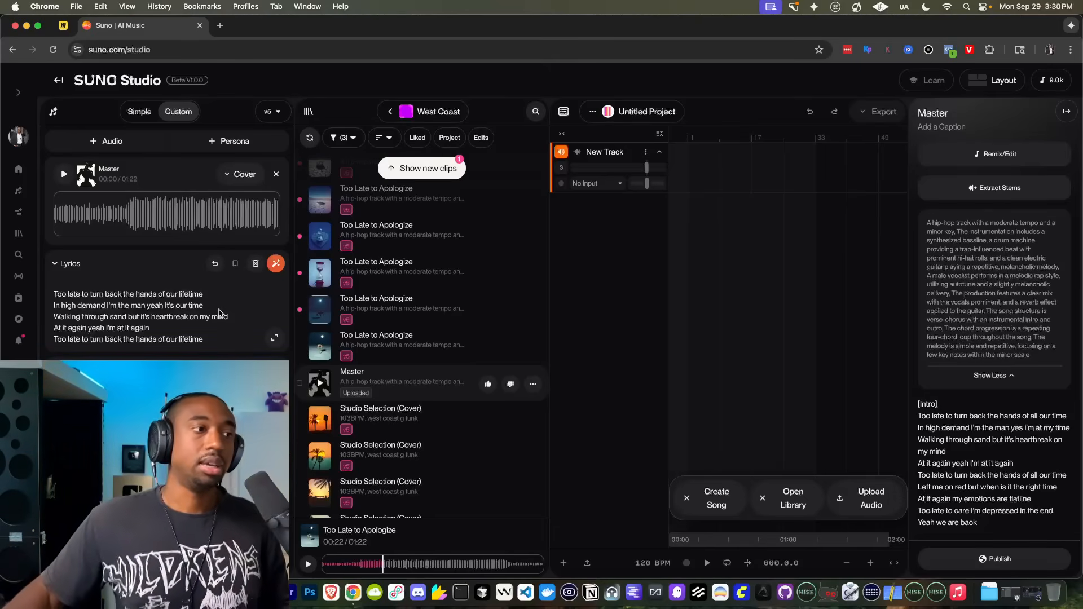
scroll(348, 335, "up", 5)
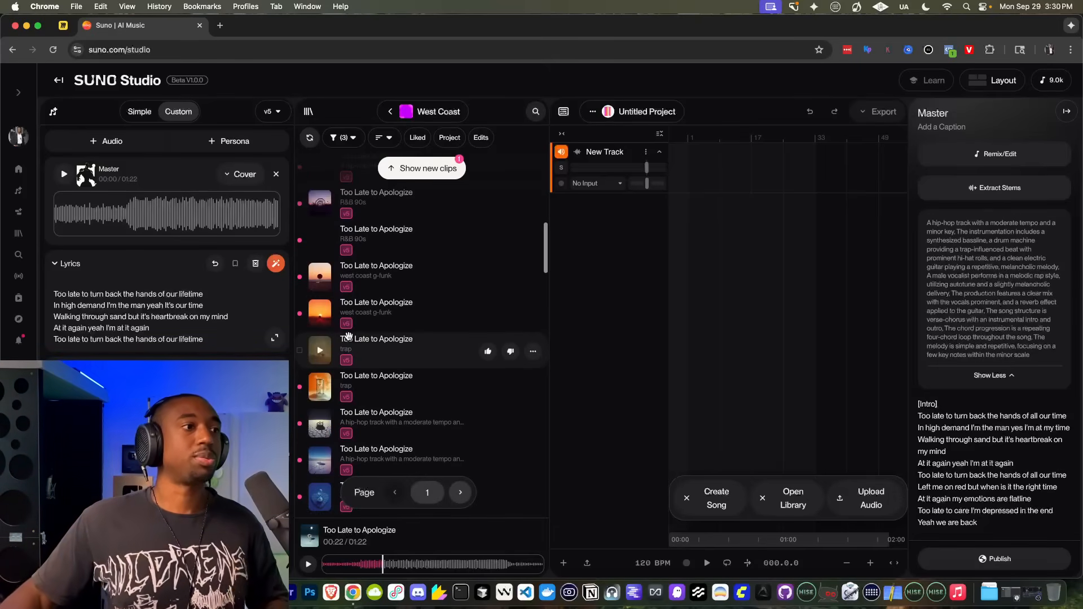
scroll(348, 335, "up", 5)
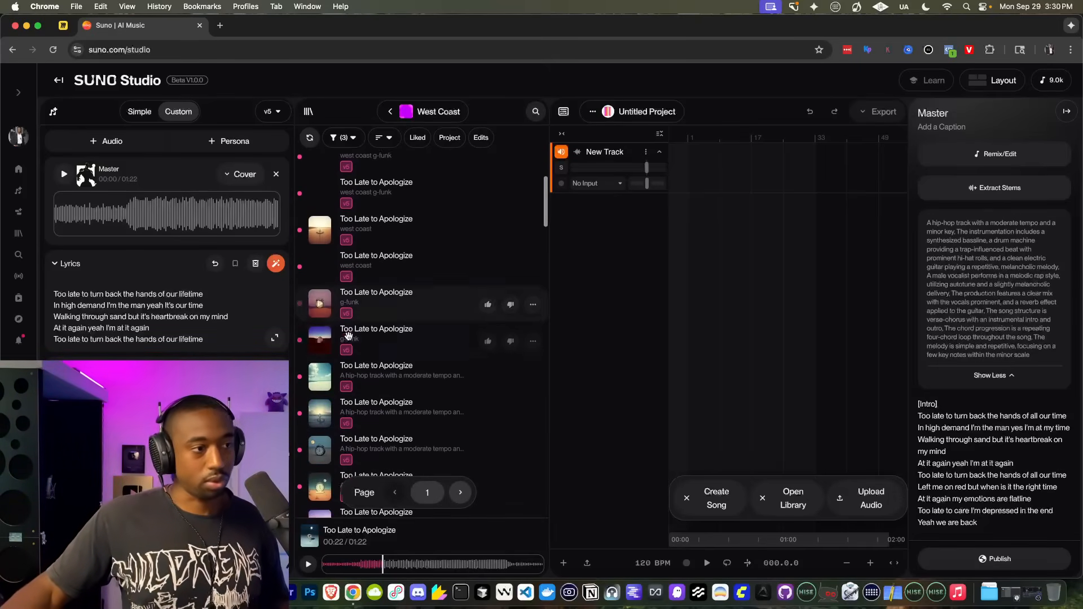
scroll(348, 336, "down", 4)
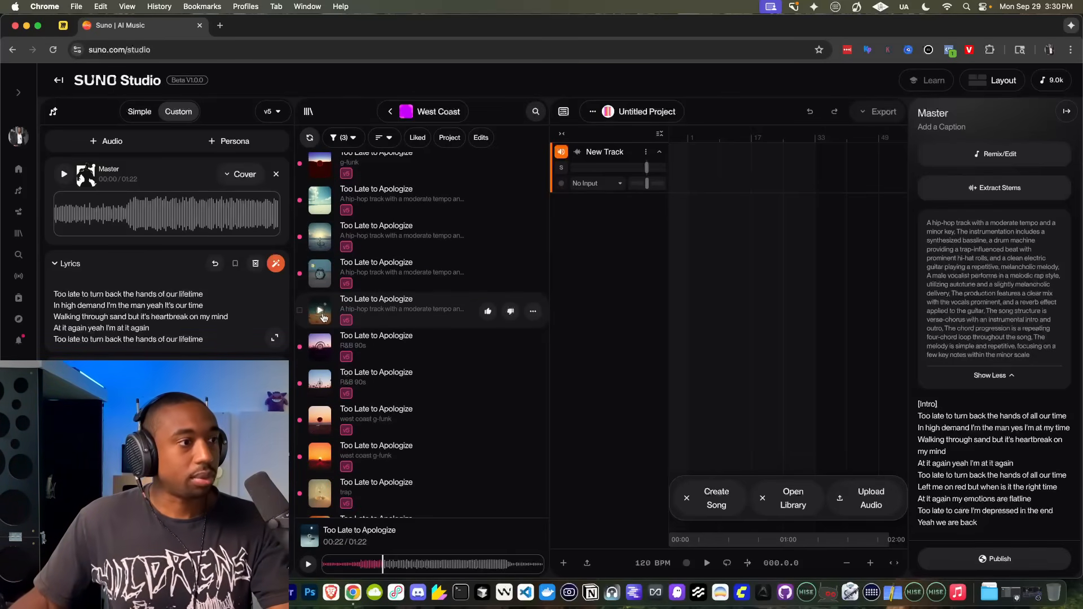
left_click(320, 312)
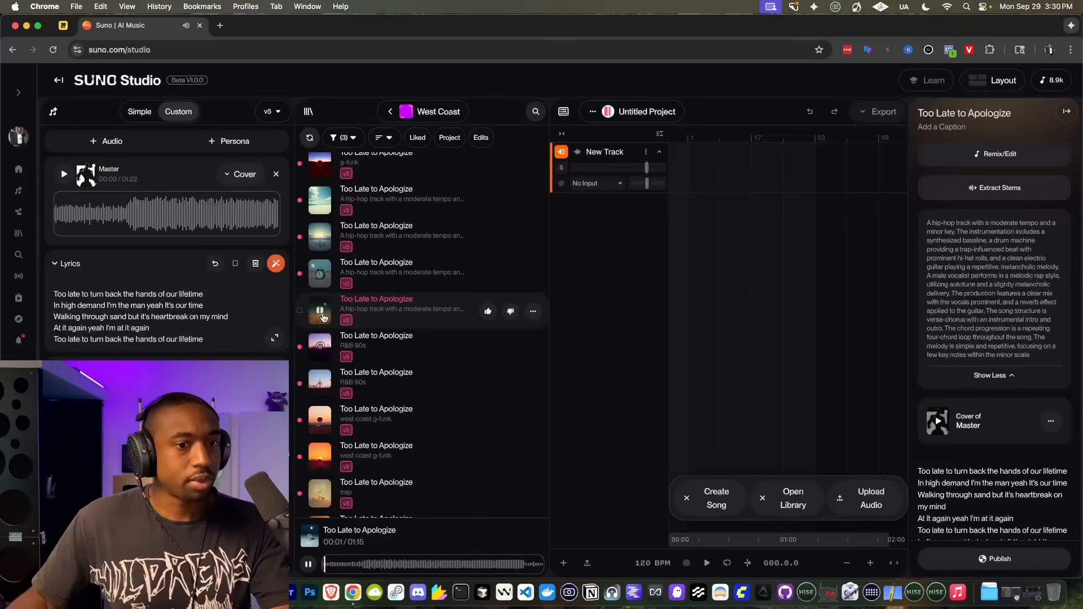
left_click(1014, 376)
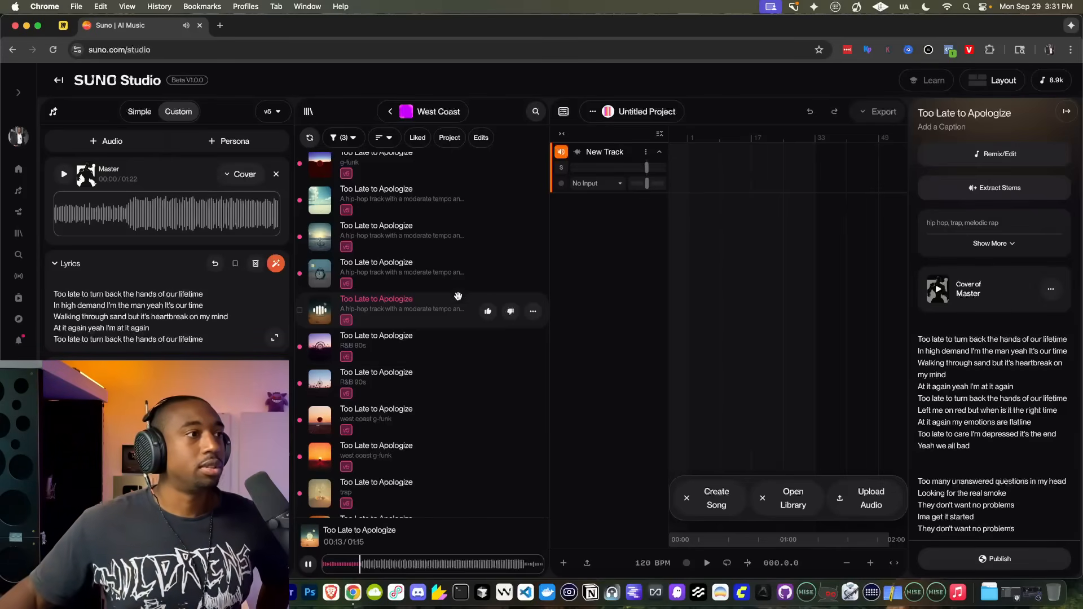
left_click(55, 111)
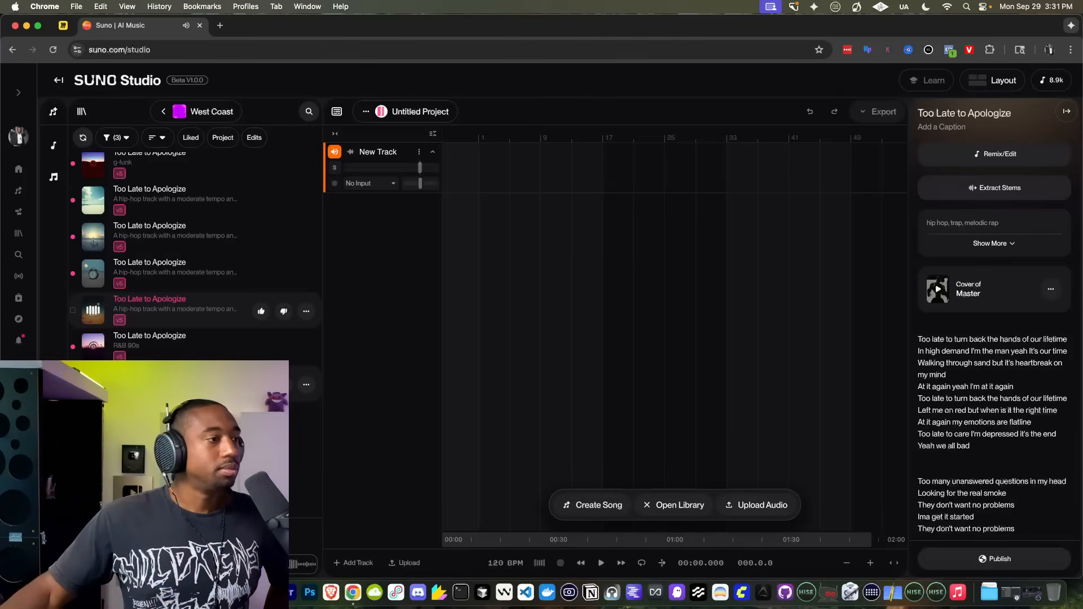
scroll(195, 254, "up", 2)
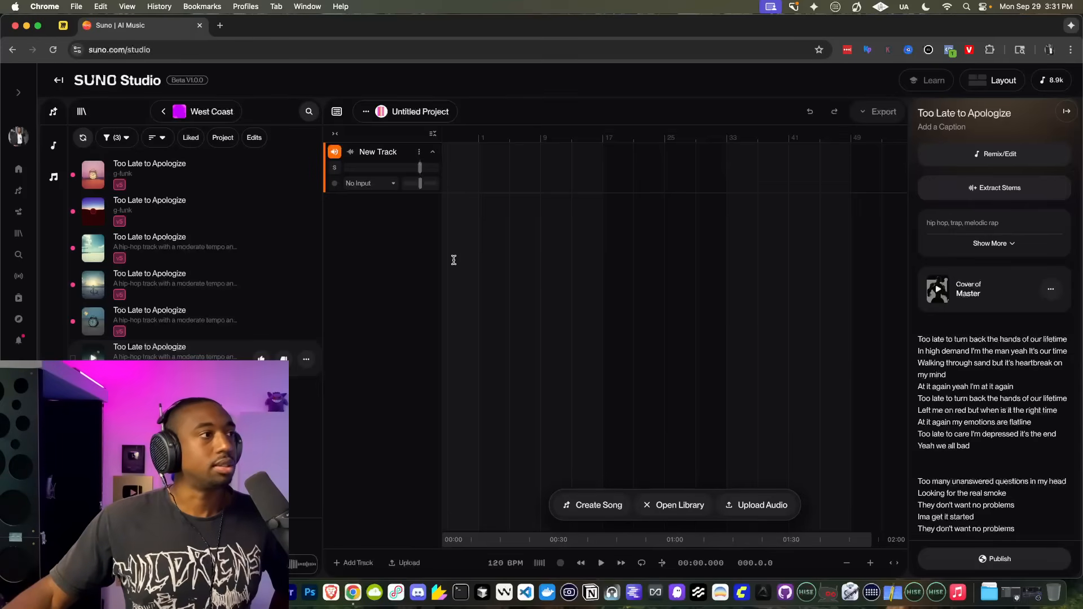
Reopen the song creation pane and replace "care" with "stress" in the lyrics line beginning "Too late to care"
left_click(53, 111)
scroll(86, 306, "down", 5)
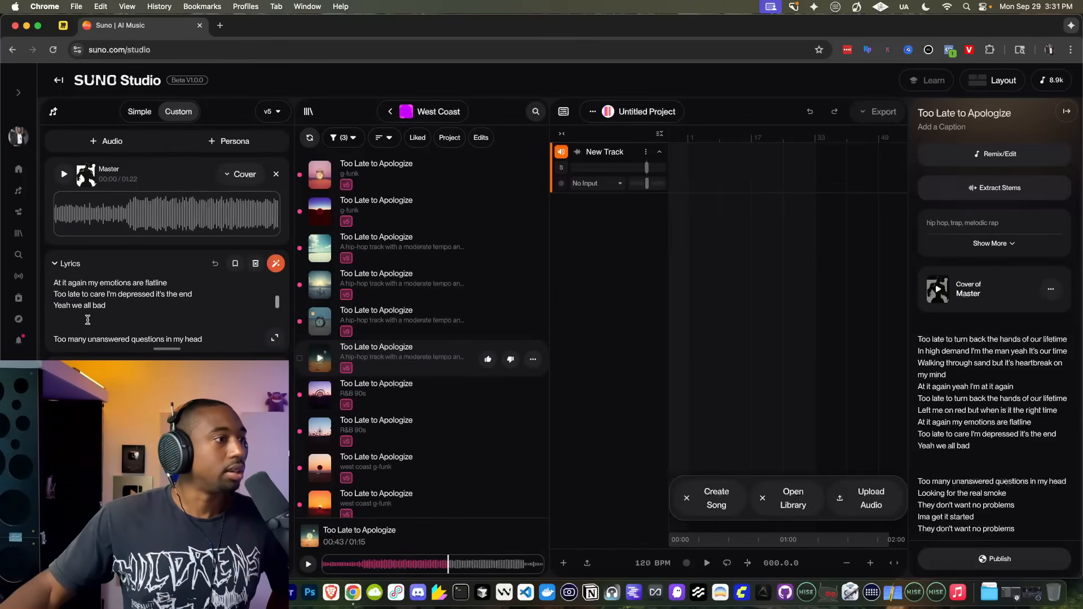
scroll(85, 306, "up", 1)
double_click(97, 299)
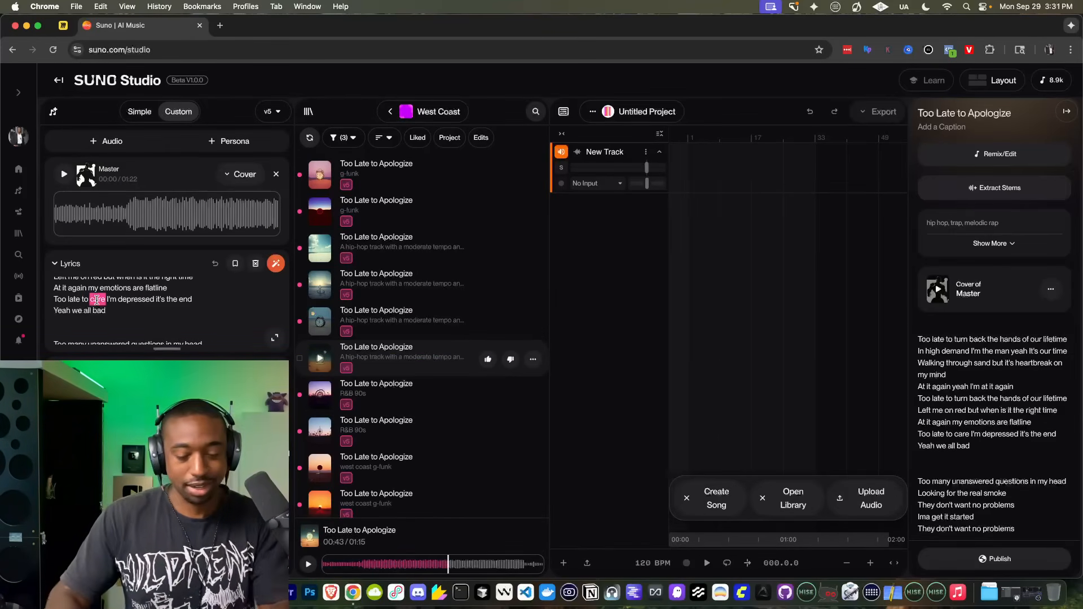
type("stress")
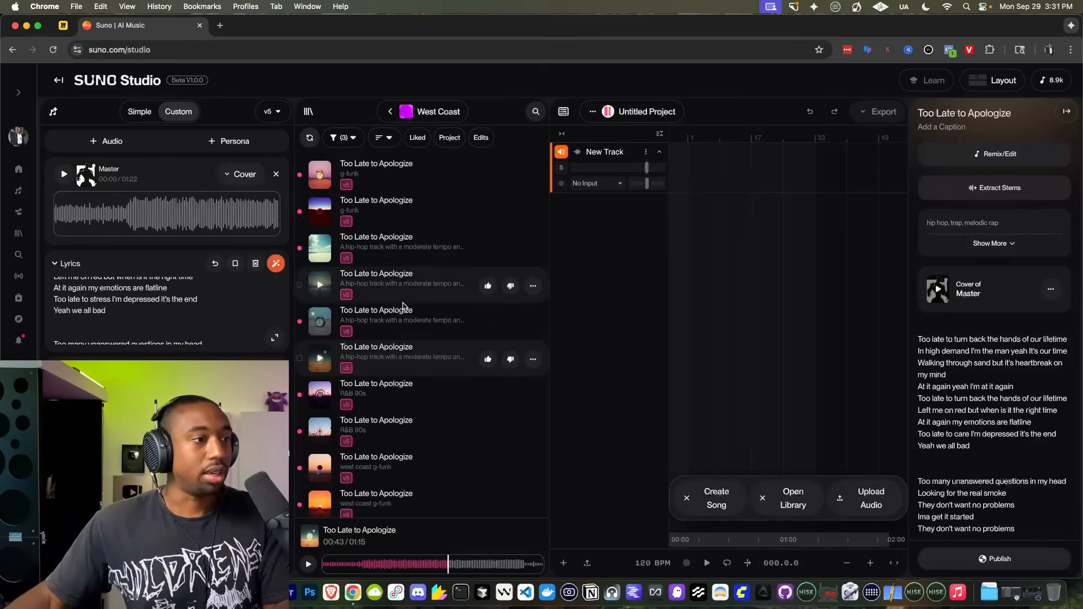
Expand the style description in the played cover's details and copy its full text
scroll(398, 313, "down", 1)
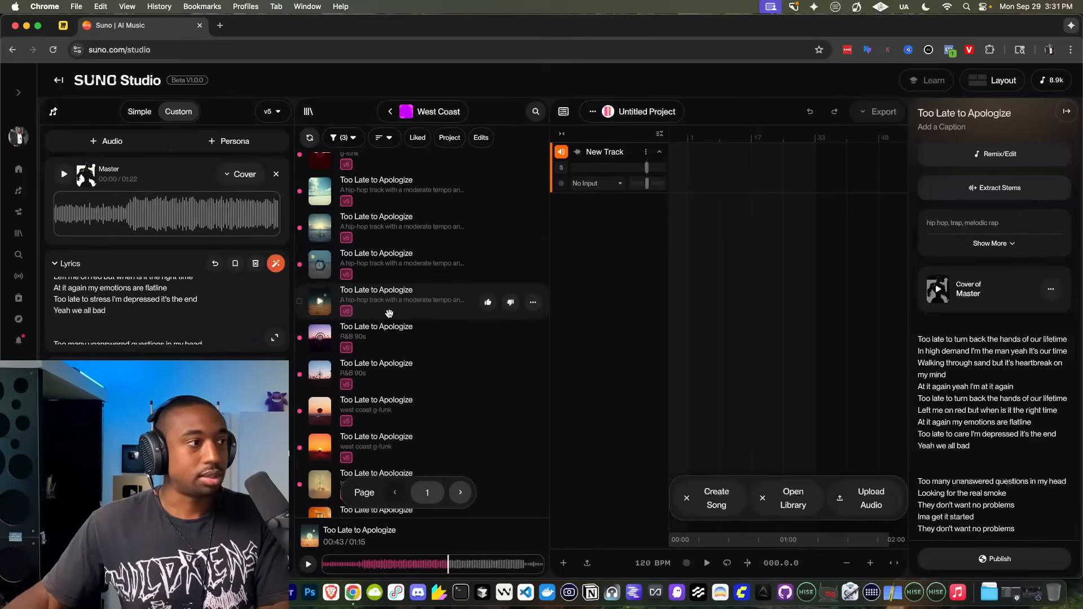
key("super+a")
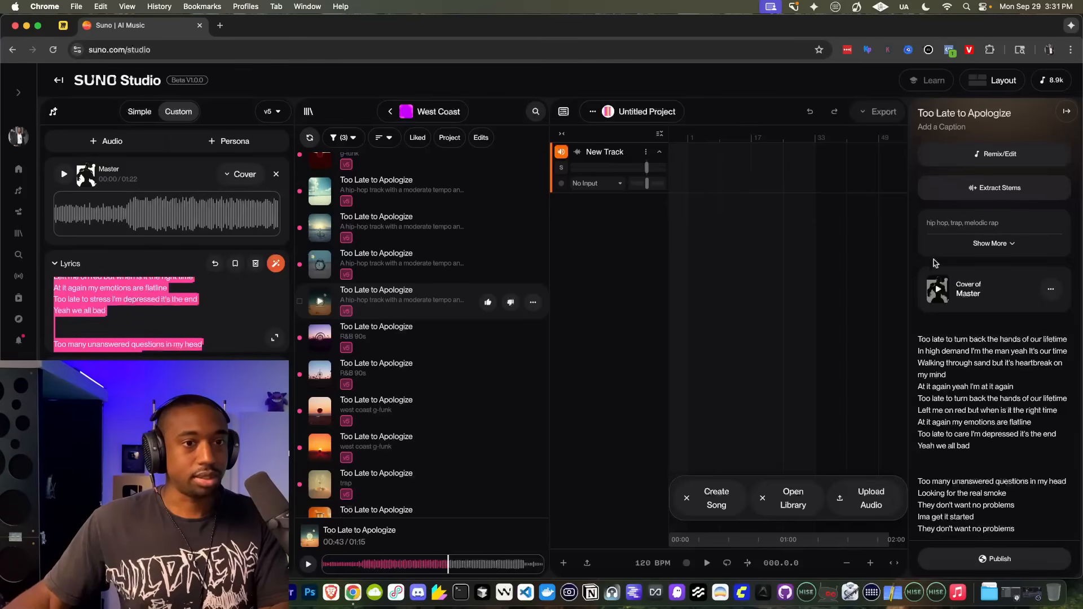
left_click(980, 242)
left_click_drag(1040, 357, 924, 225)
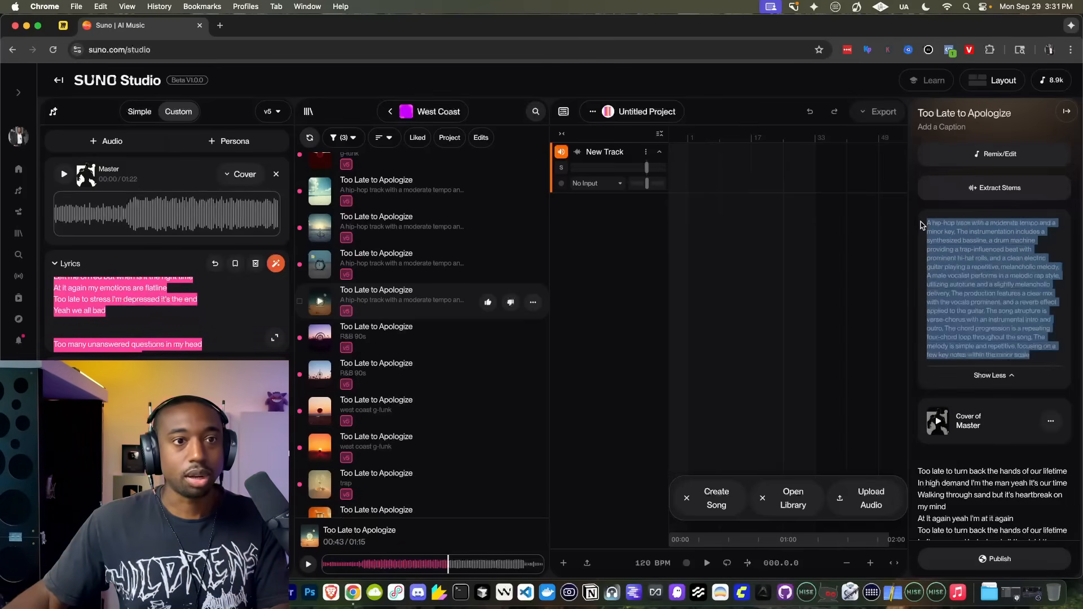
left_click(927, 225)
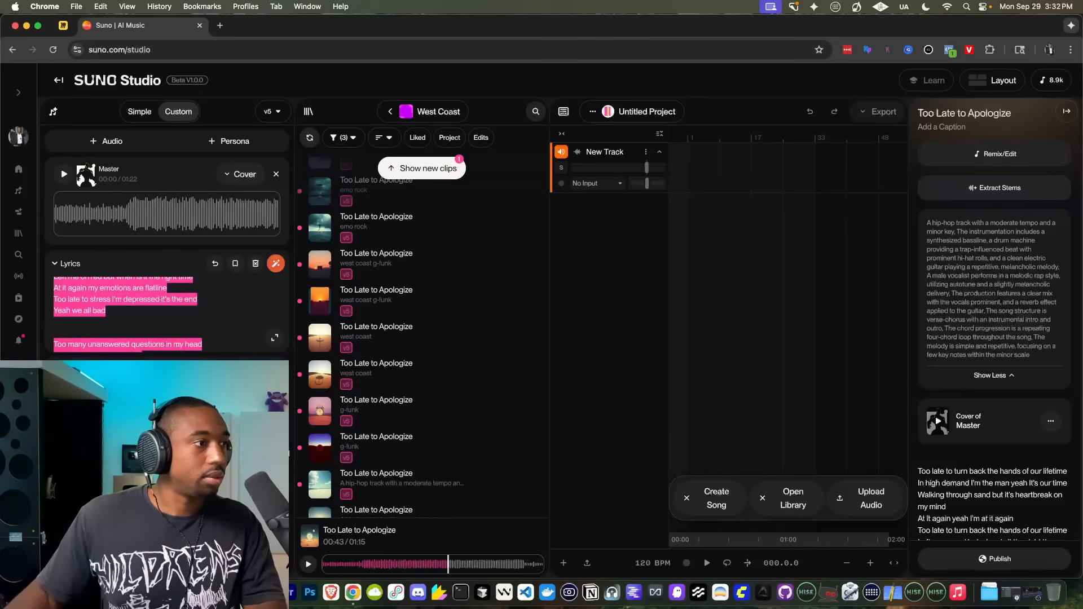
Play the newly generated hip-hop description cover directly above the 90s R&B ones and like it
scroll(387, 325, "up", 8)
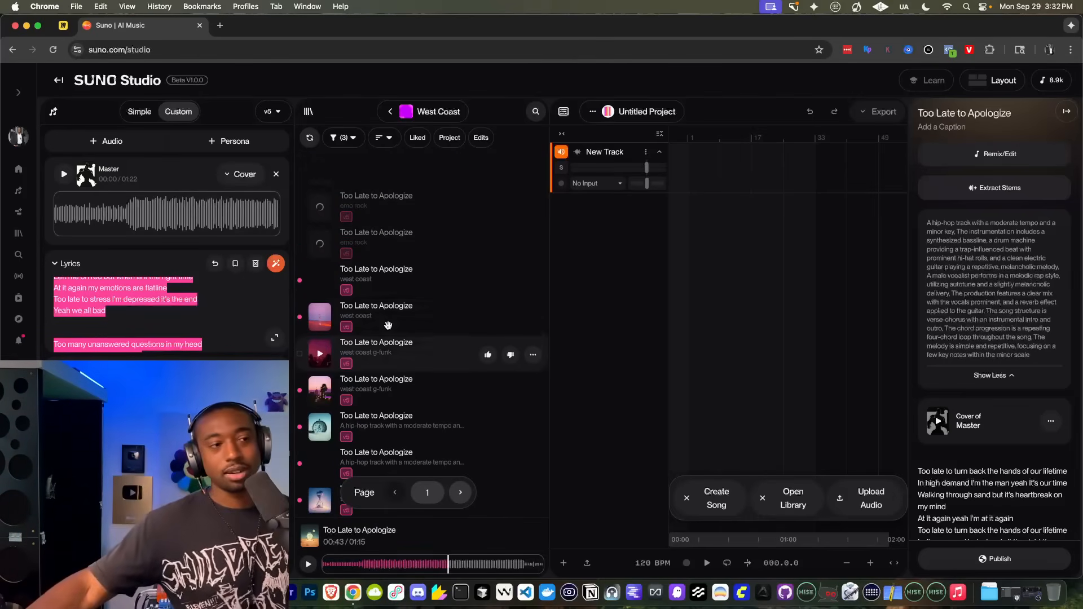
scroll(382, 339, "down", 5)
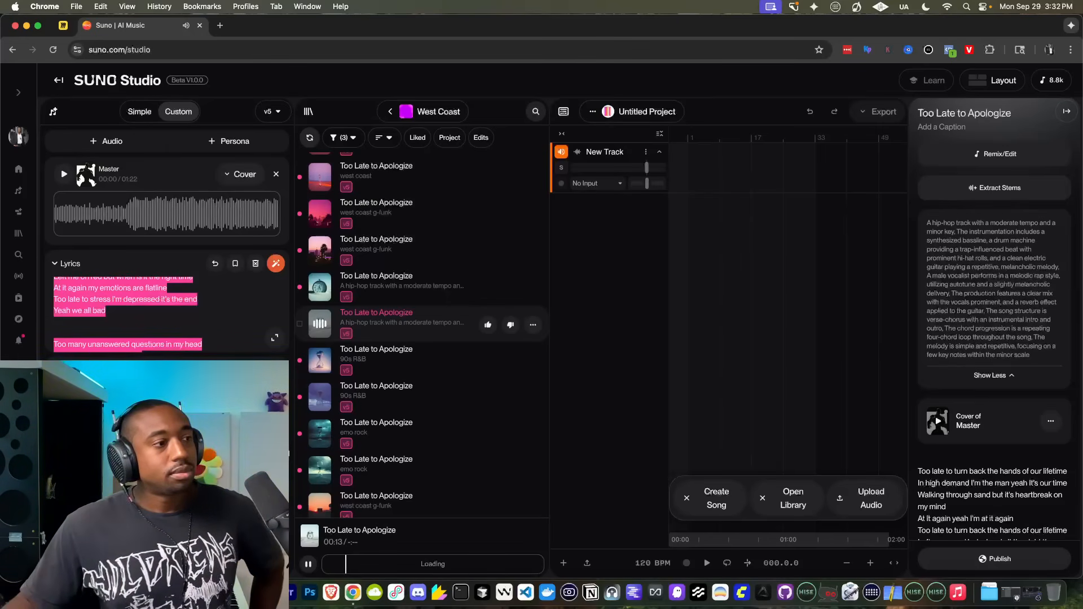
left_click(147, 333)
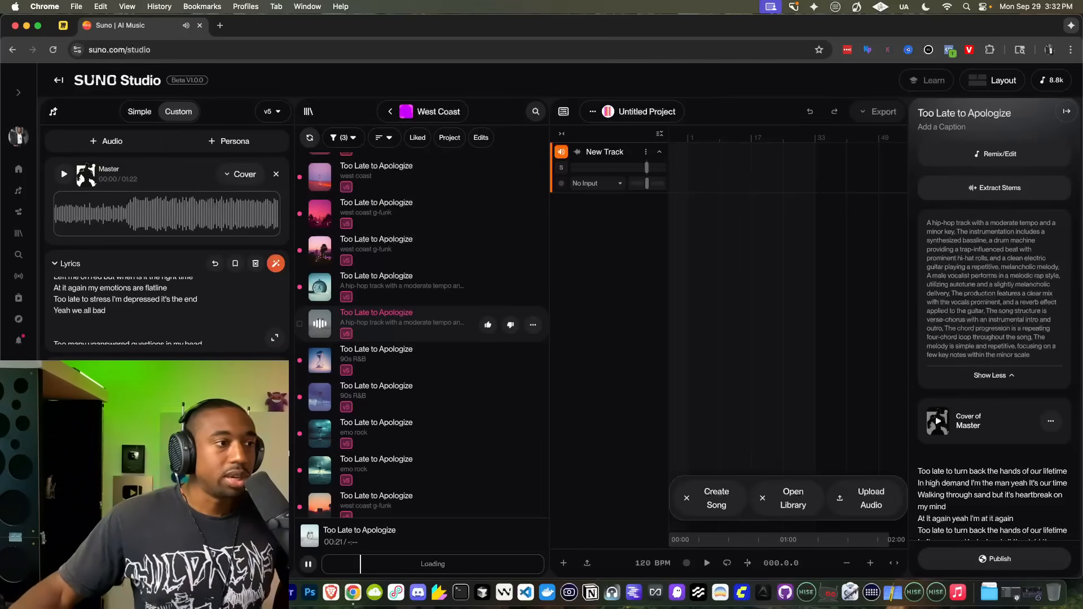
left_click(488, 325)
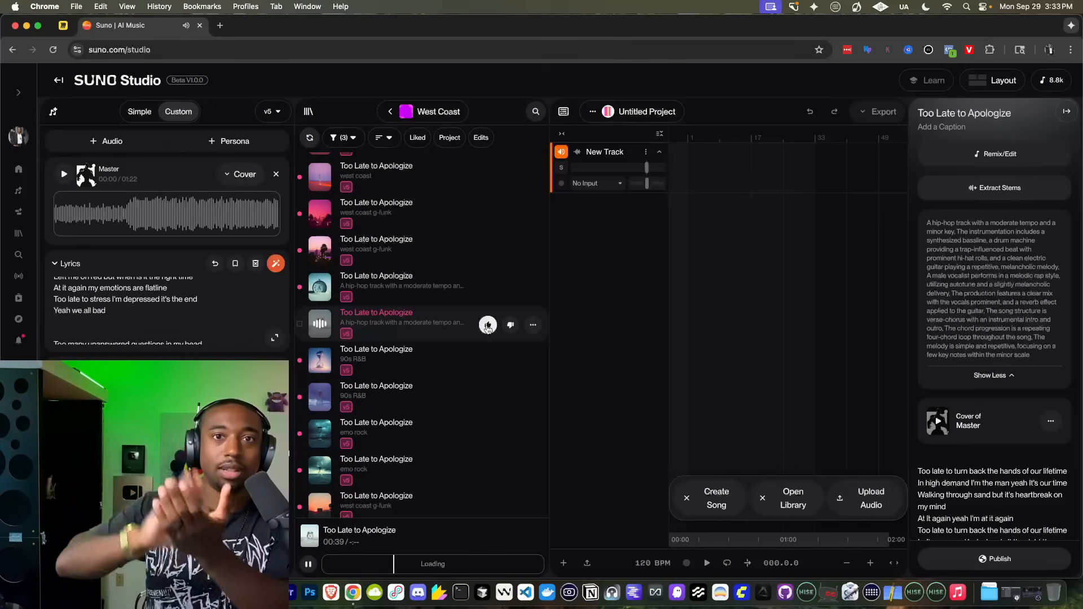
left_click(487, 326)
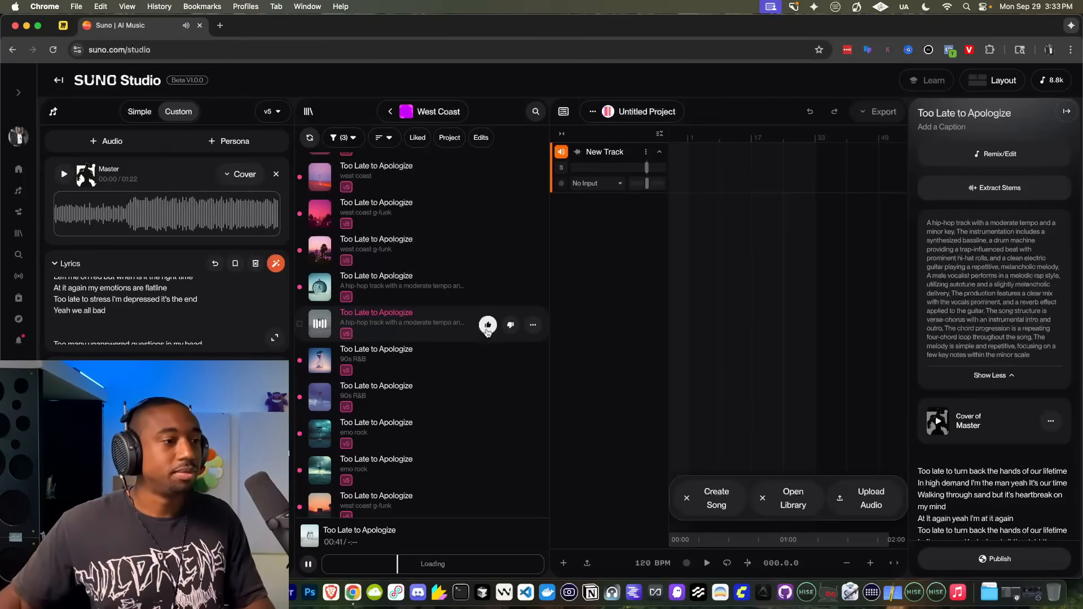
Replay the liked hip-hop cover from about 0:43, pausing and resuming it to judge the result
left_click(324, 329)
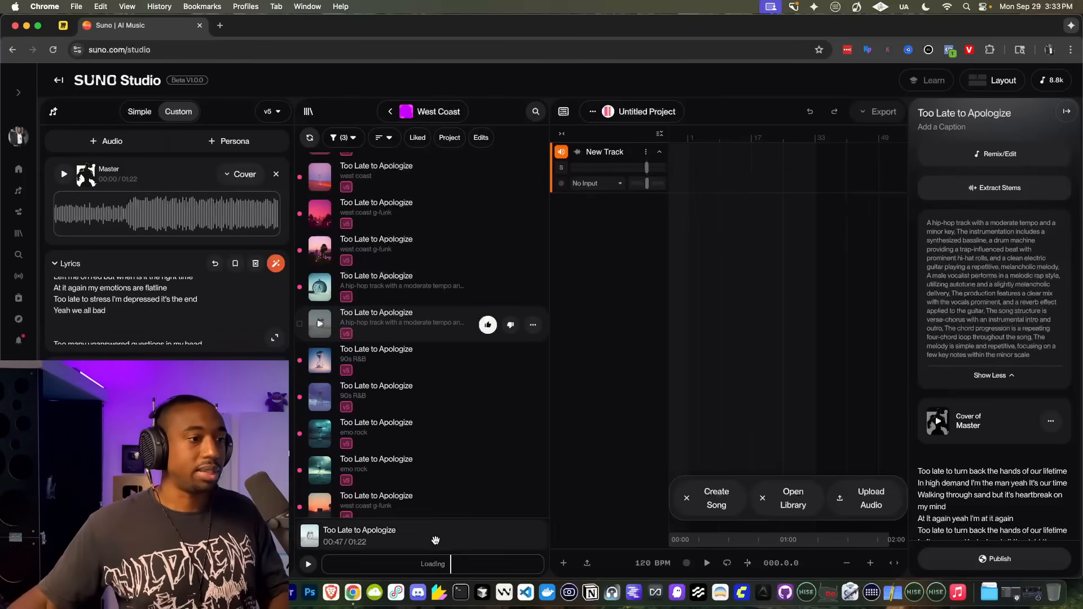
left_click(436, 563)
left_click(320, 325)
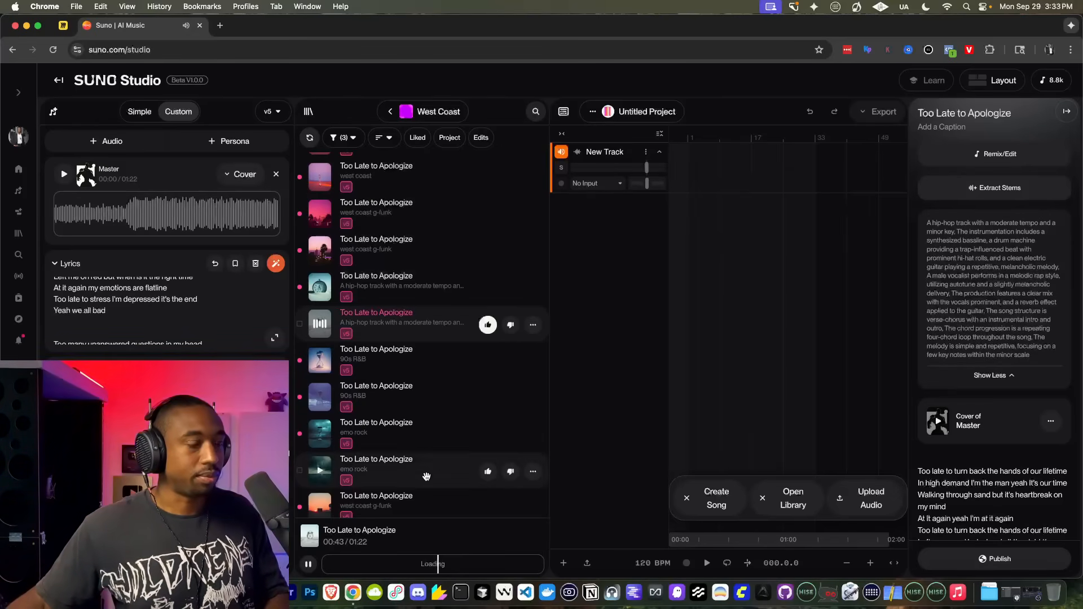
left_click(319, 333)
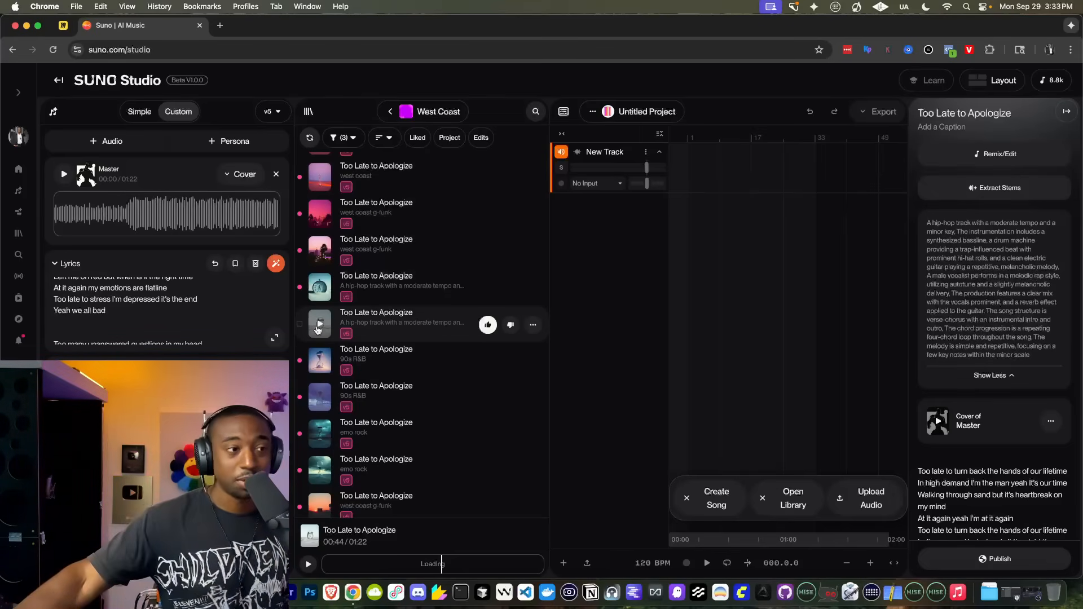
left_click(319, 325)
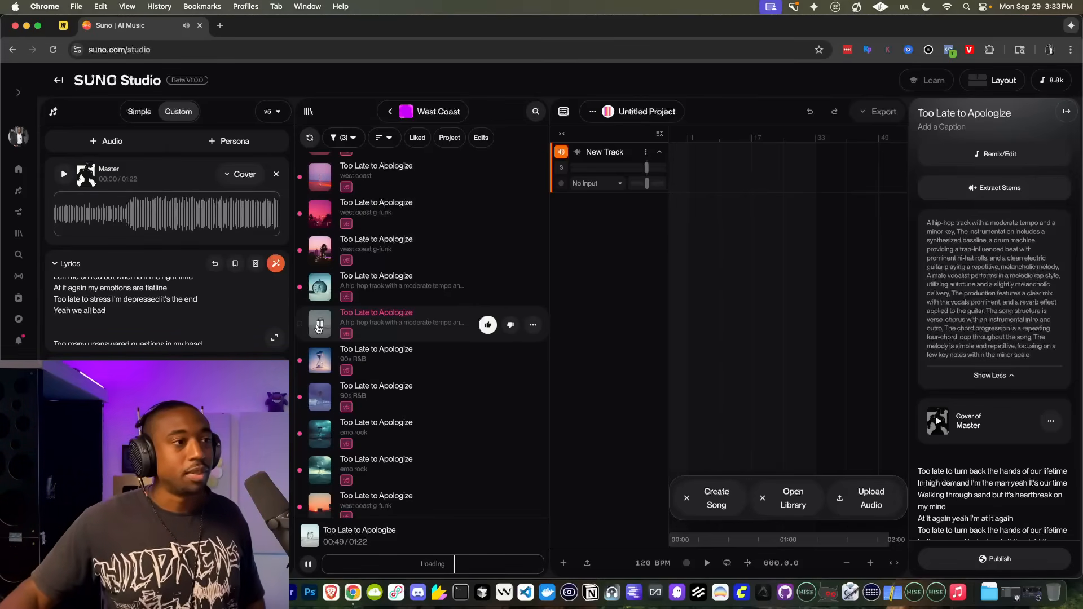
left_click(319, 327)
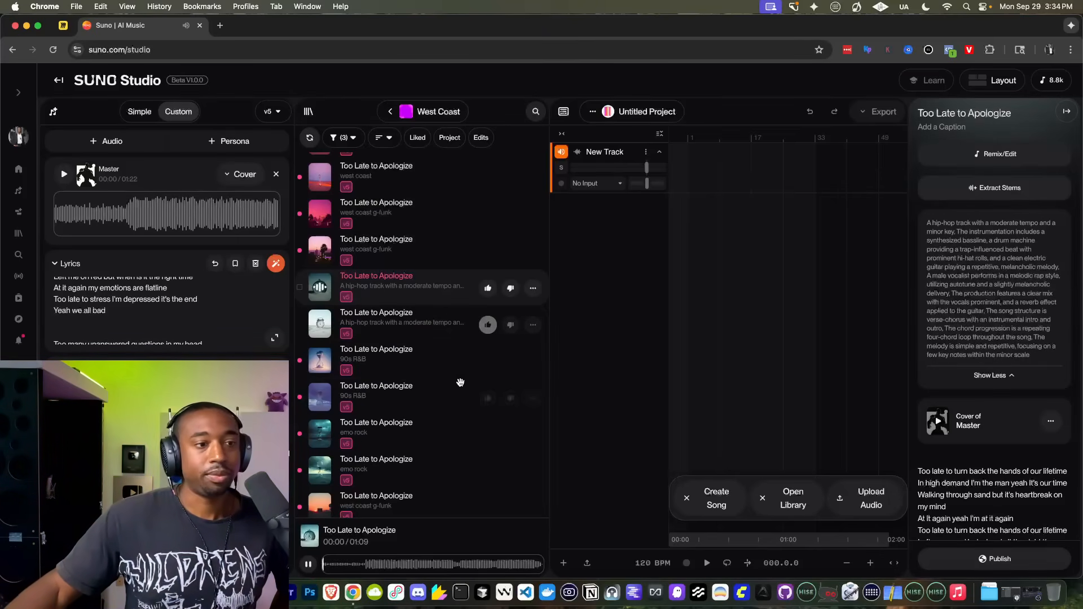
Skip to about 0:14 in the other new hip-hop cover, directly above the liked one, then pause and like it
left_click(367, 564)
scroll(352, 376, "up", 1)
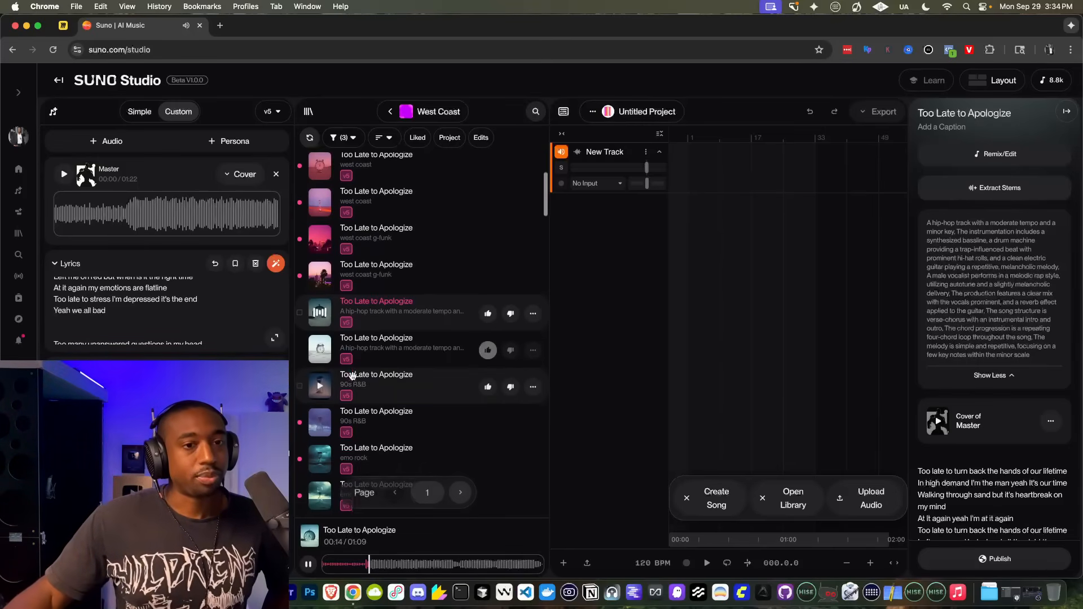
scroll(352, 376, "up", 1)
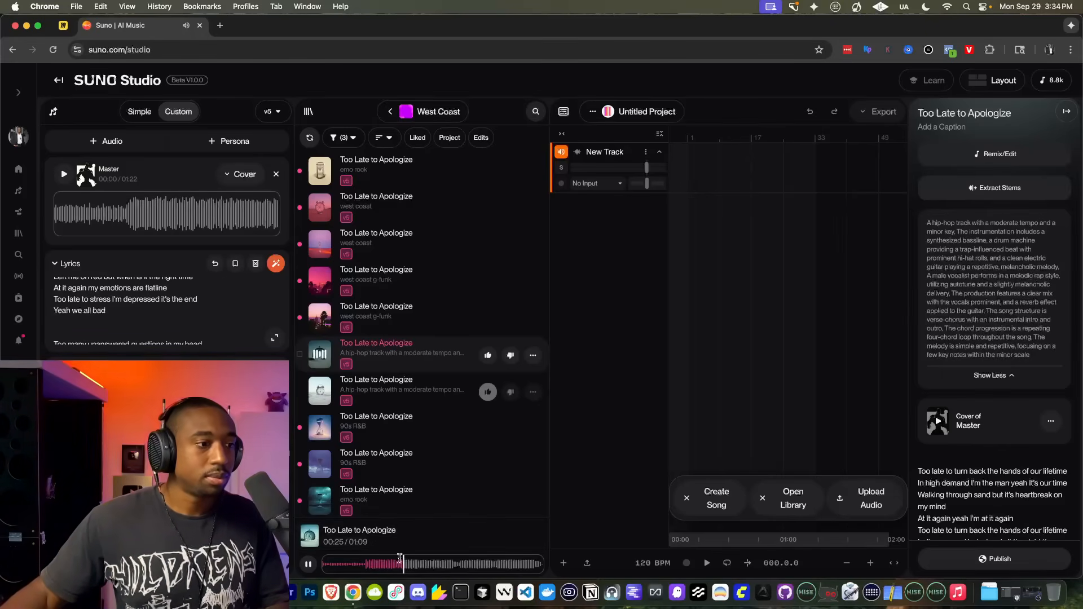
left_click(308, 565)
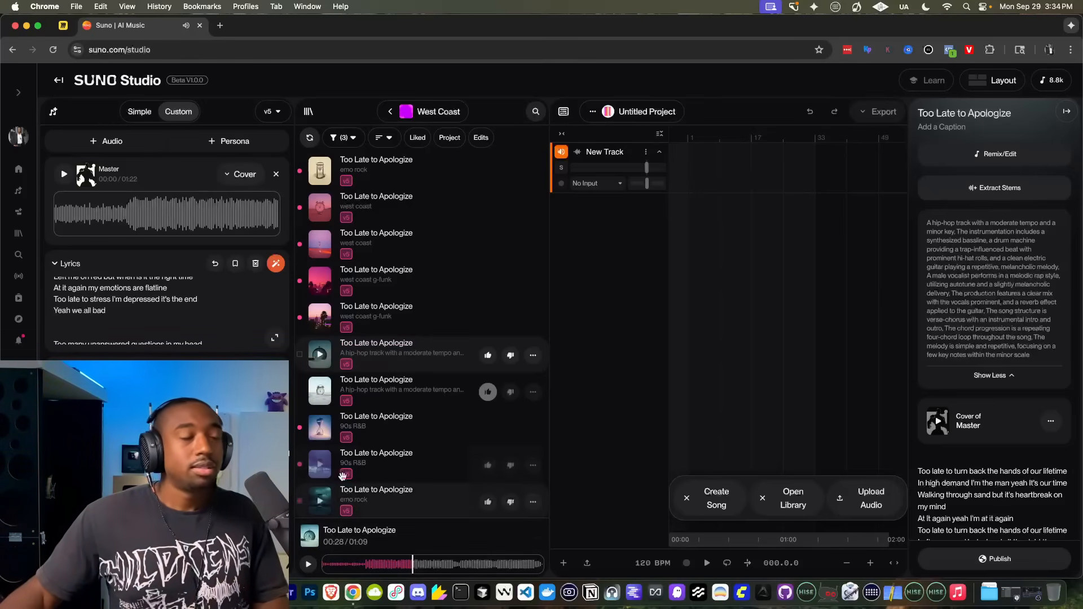
left_click(485, 356)
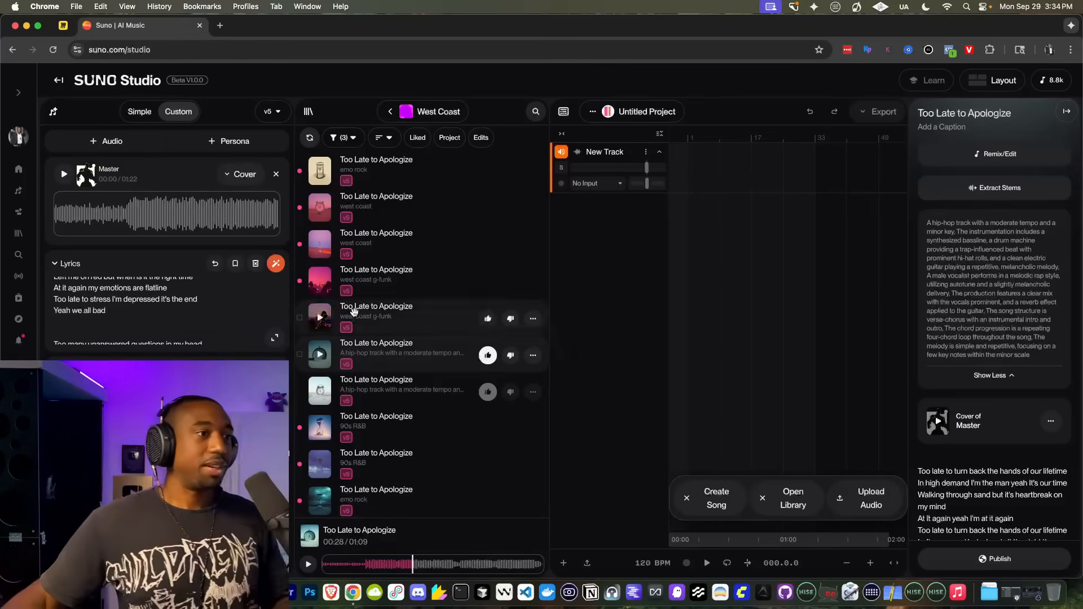
Play the west coast g-funk cover directly above the two liked hip-hop covers and like it
left_click(320, 317)
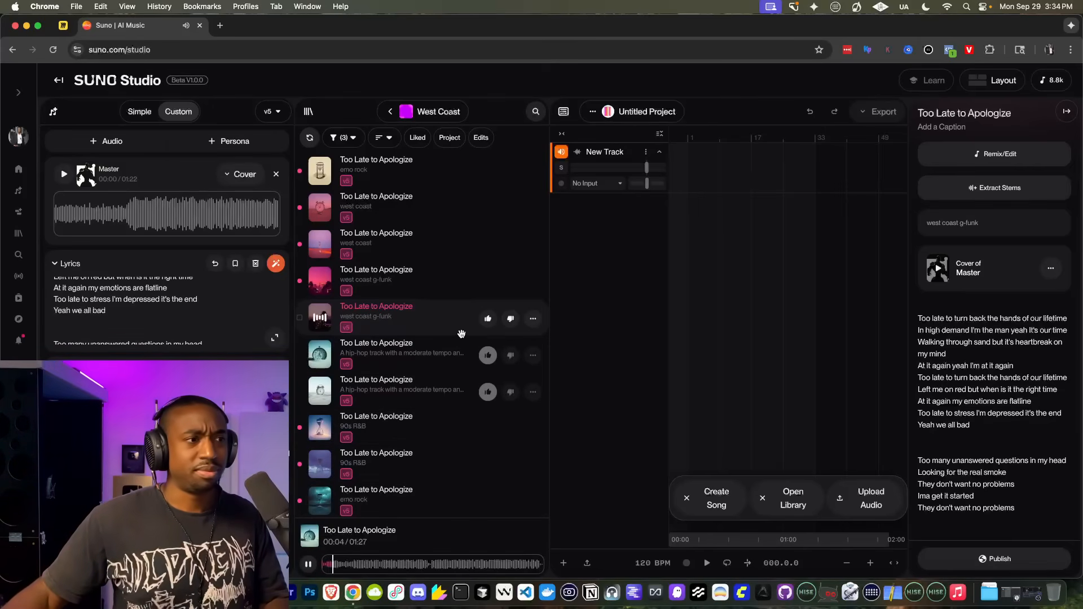
left_click(488, 319)
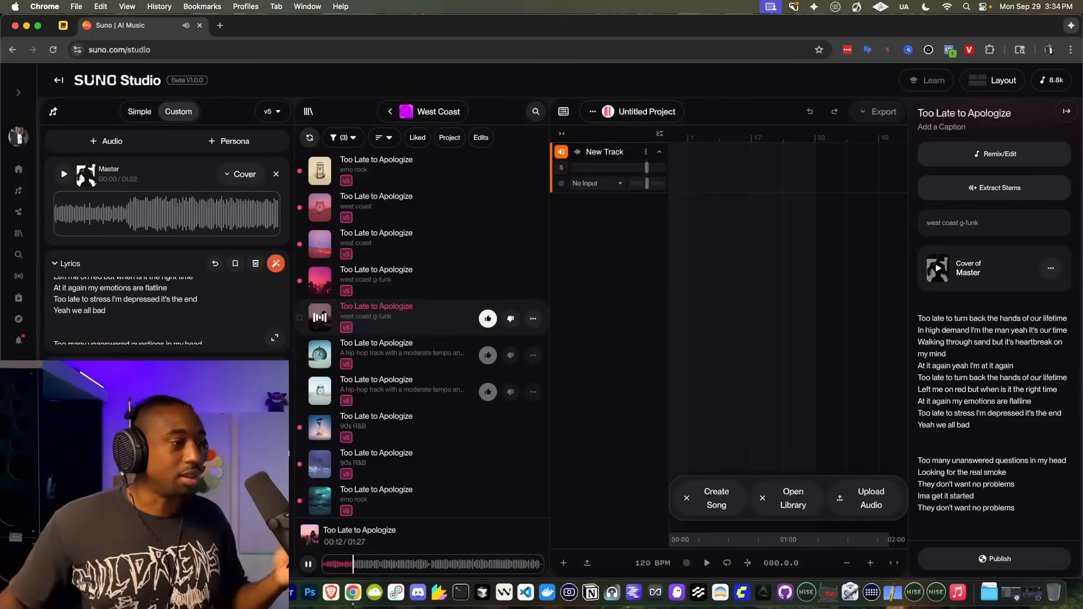
left_click(158, 592)
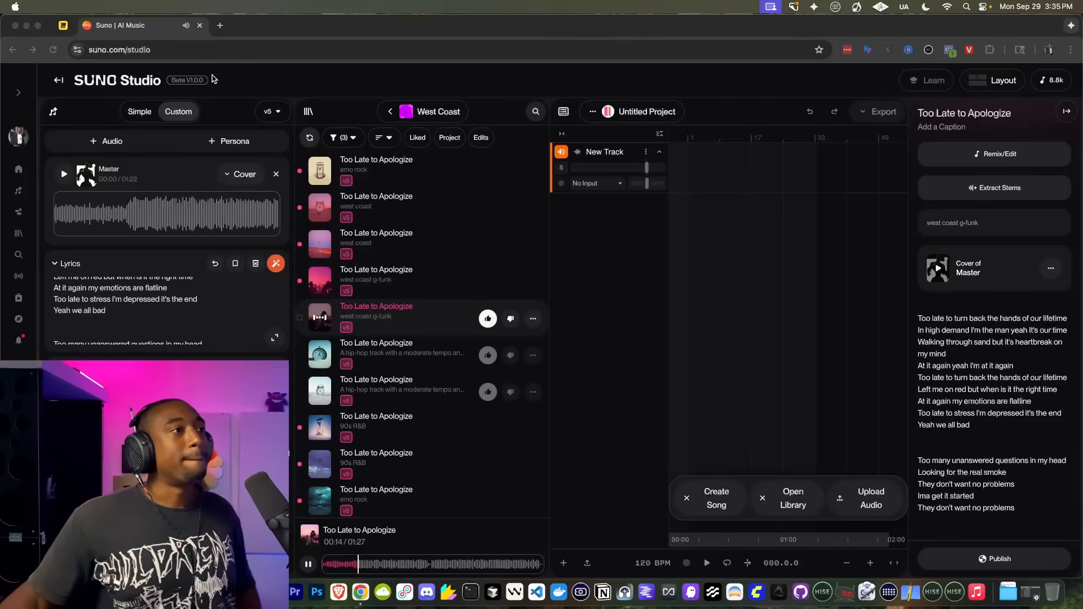
left_click(227, 75)
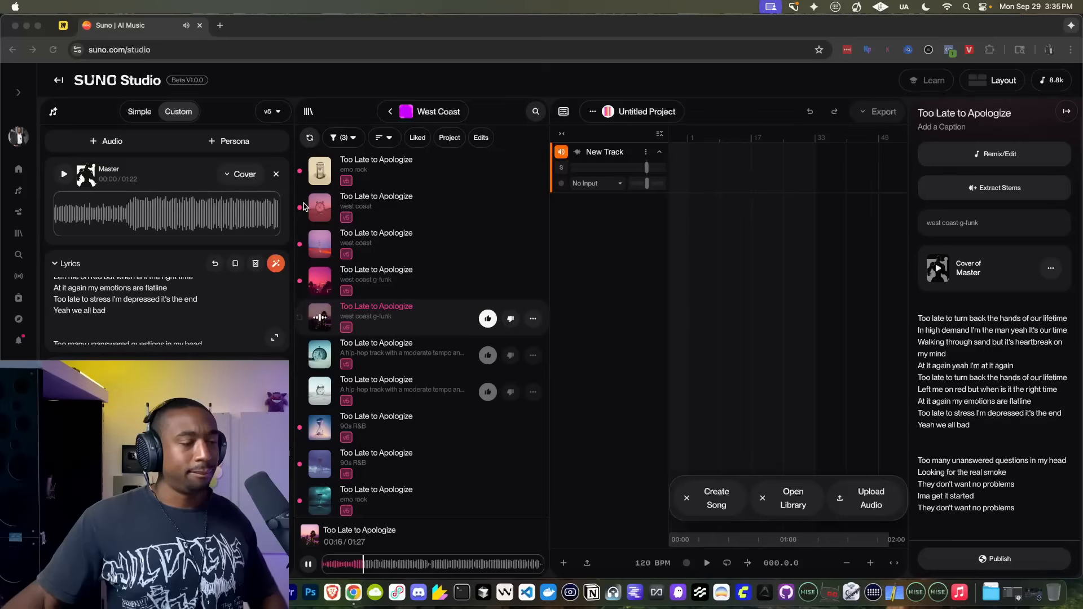
left_click(254, 389)
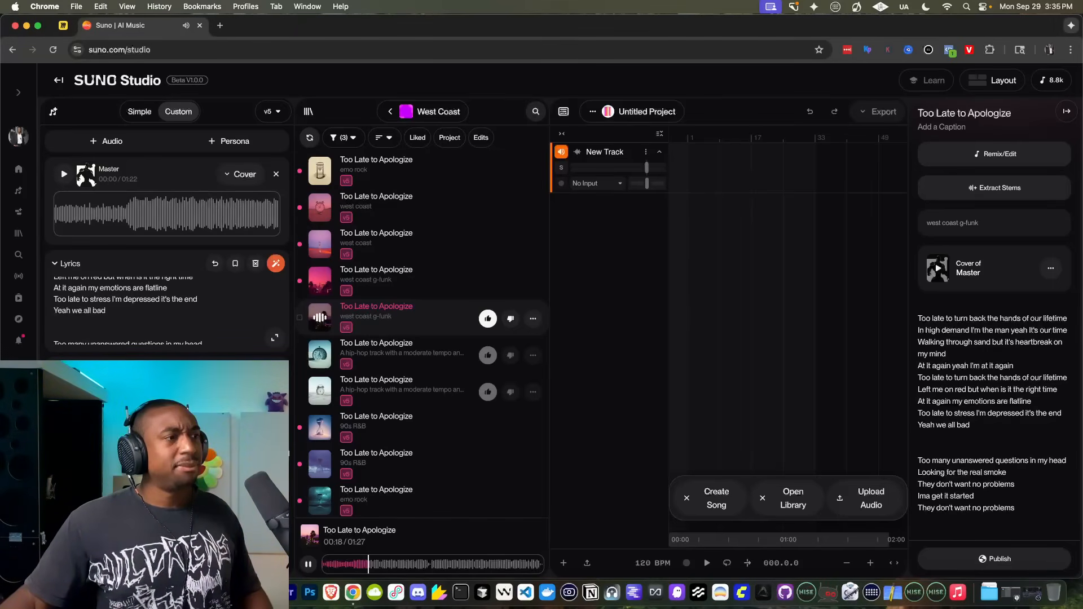
Create a persona named "JB LA" from the liked west coast g-funk cover, turn off its public visibility and save it
left_click(532, 318)
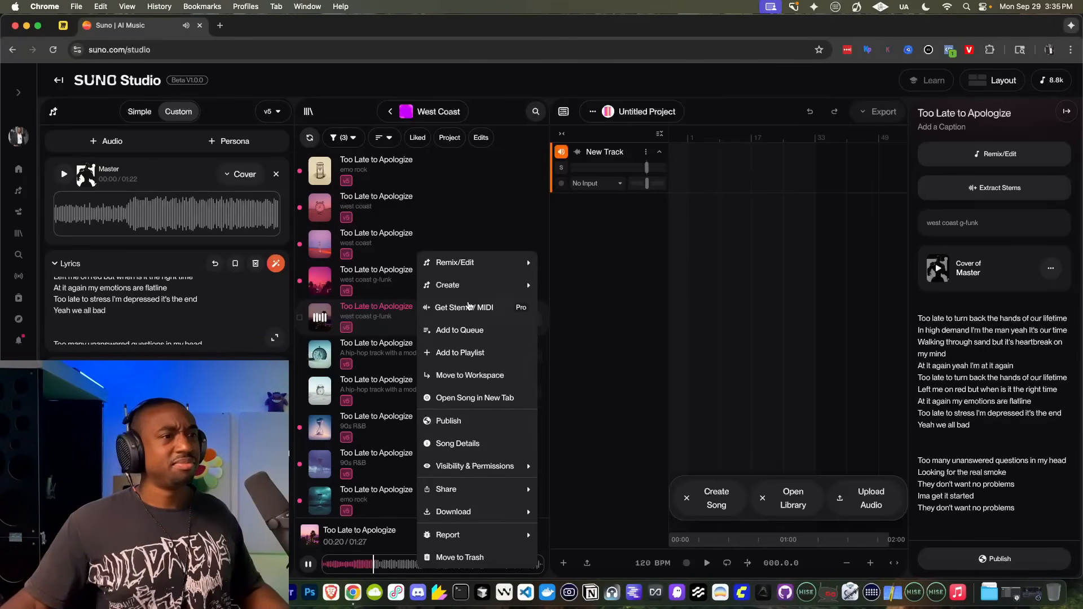
mouse_move(476, 267)
mouse_move(477, 285)
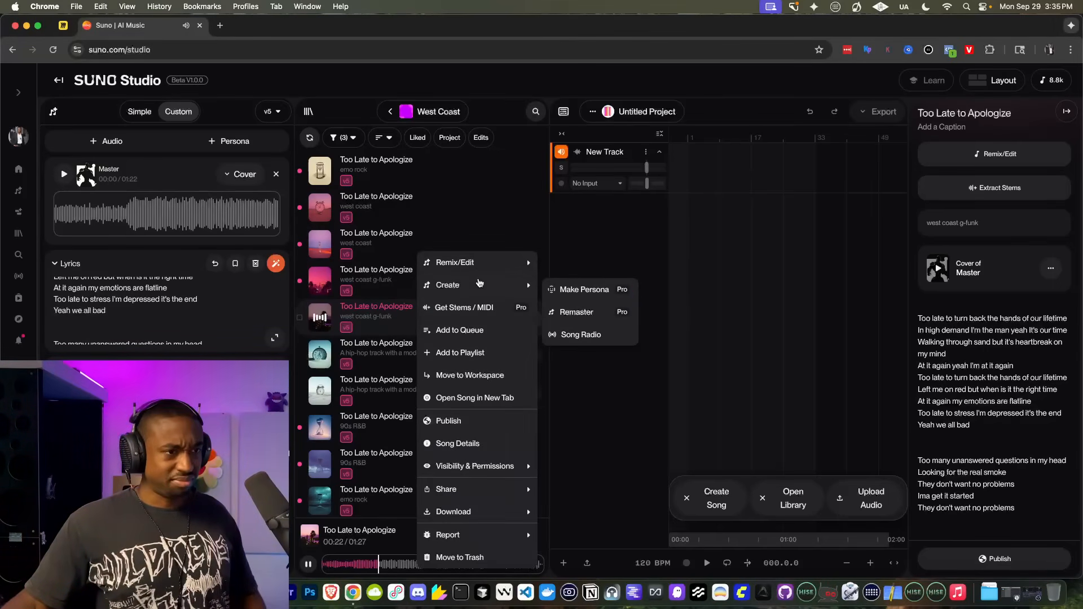
left_click(598, 289)
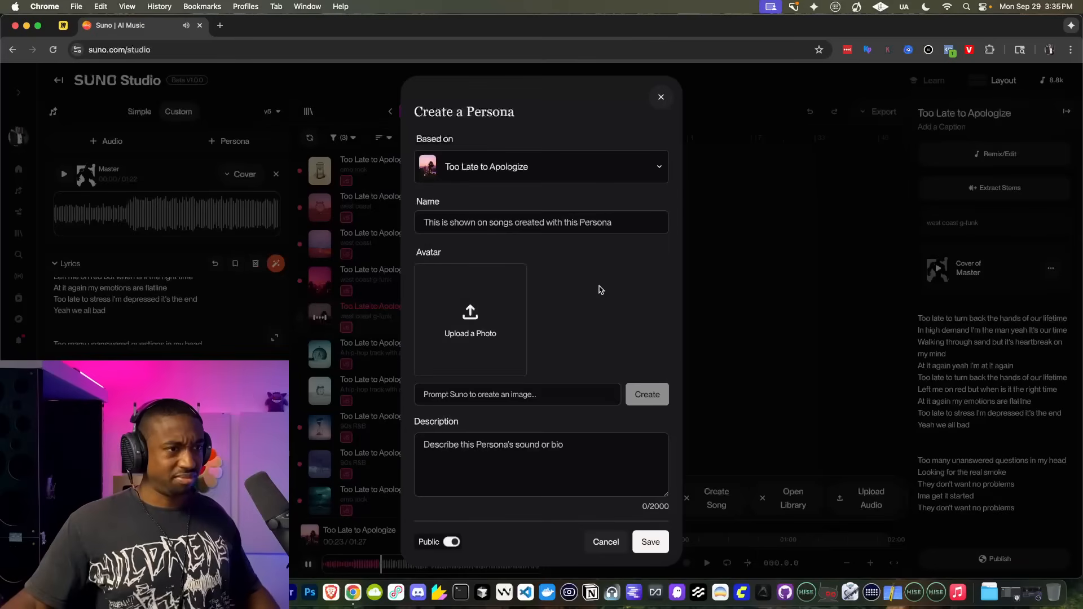
left_click(490, 222)
type("JB LA")
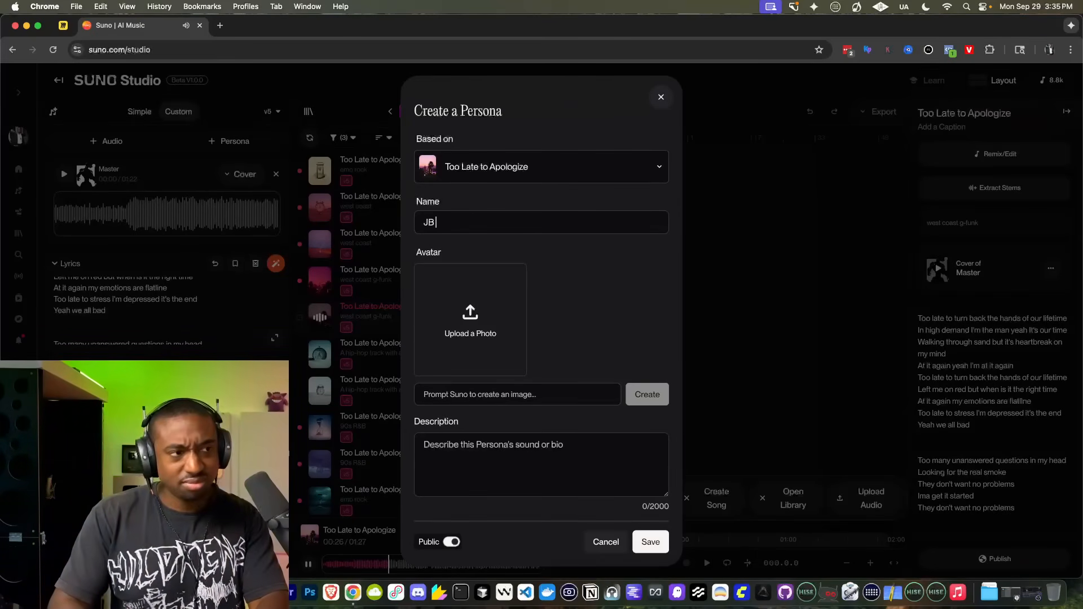
left_click(451, 542)
left_click(651, 542)
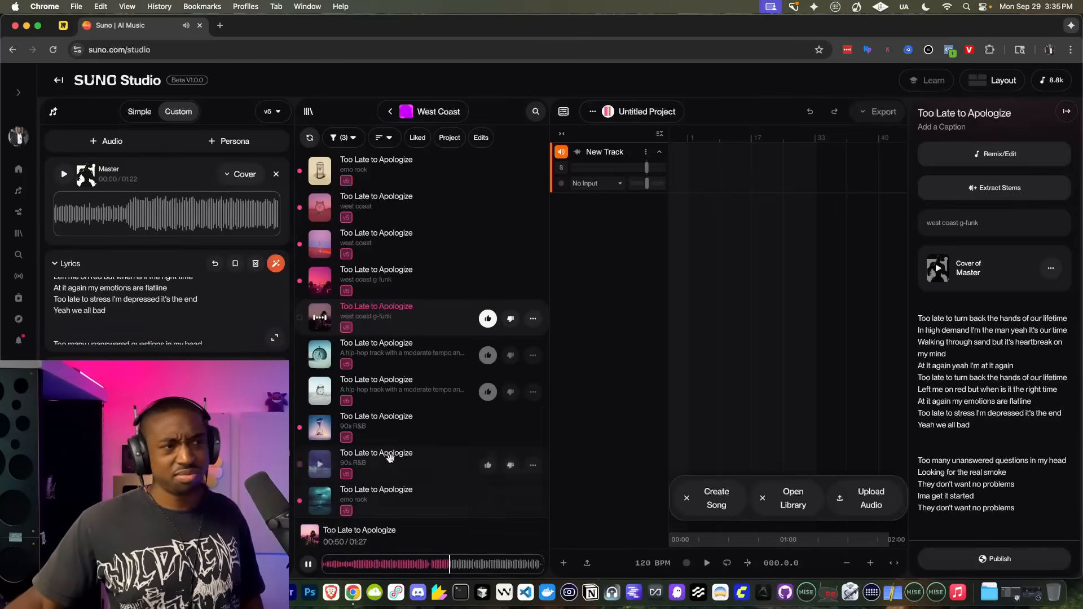
Pause the liked west coast g-funk cover, then briefly play and pause the unliked g-funk cover directly above it
scroll(393, 391, "up", 1)
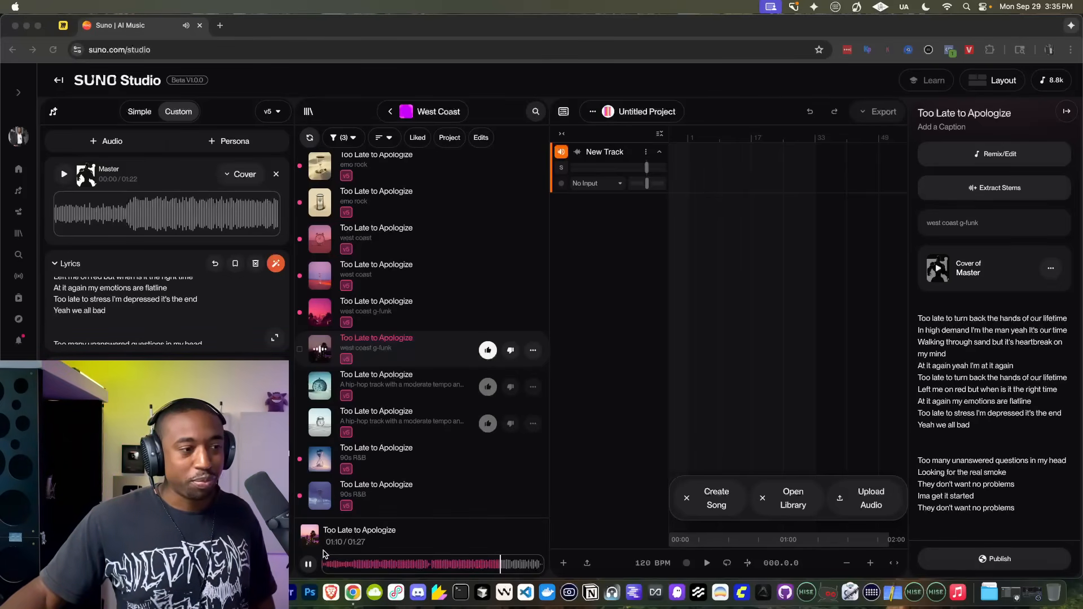
left_click(312, 564)
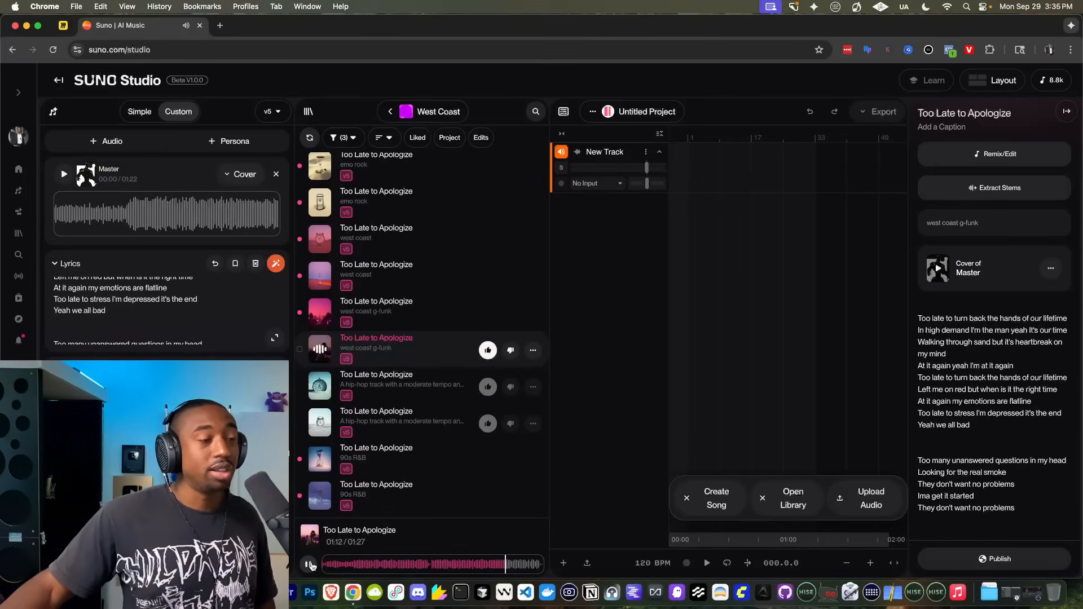
left_click(309, 564)
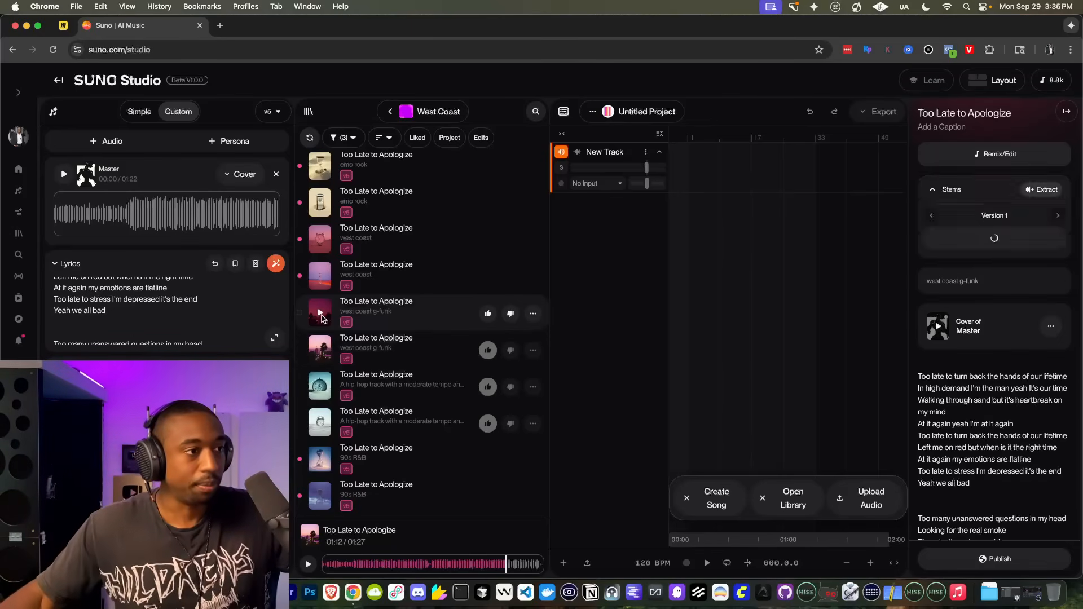
left_click(320, 313)
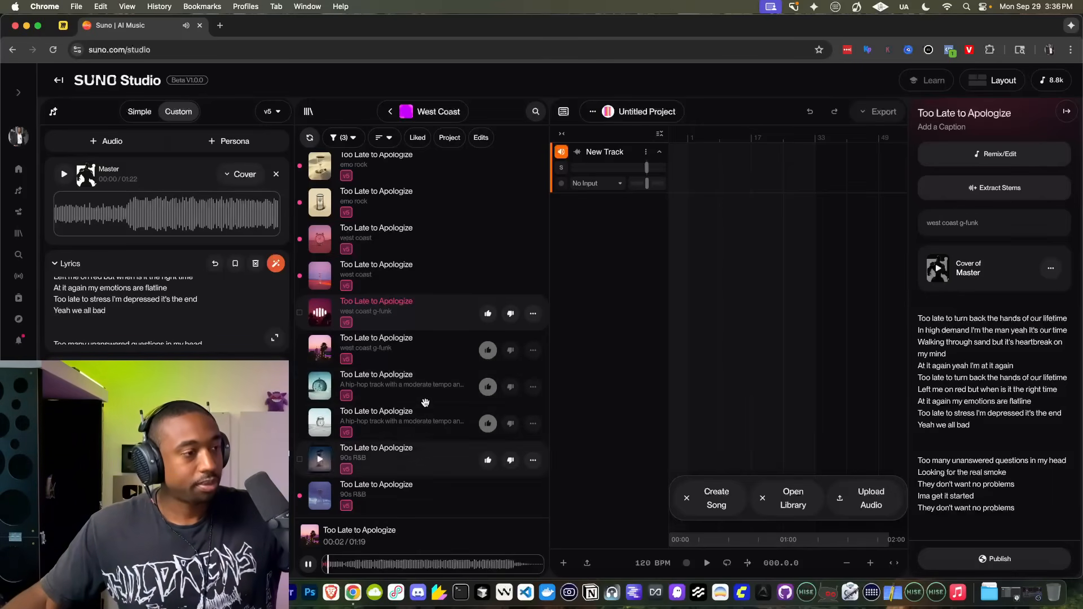
left_click(323, 316)
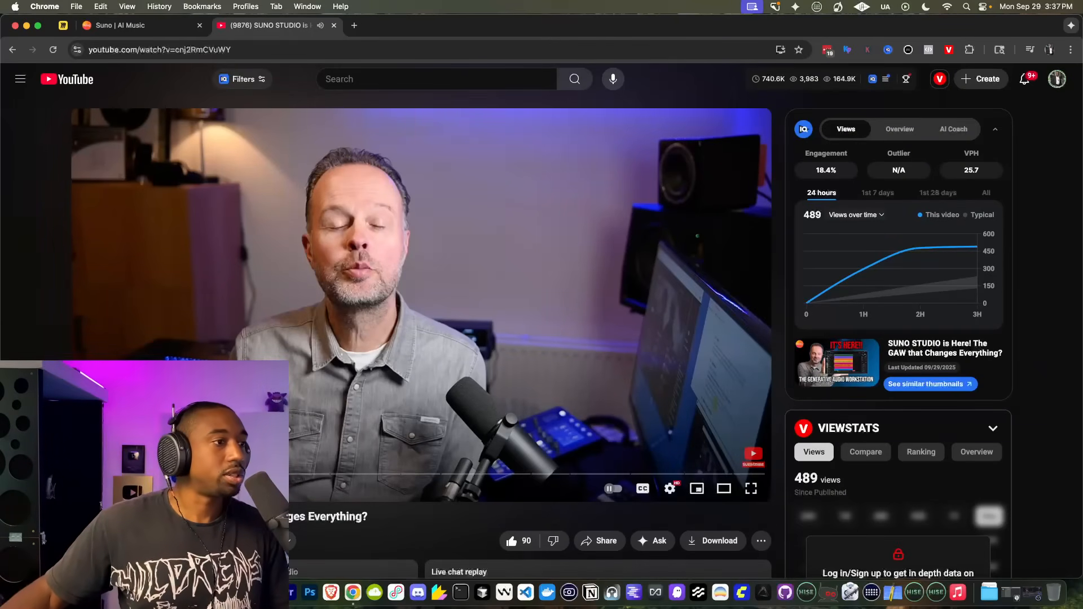
Look over the YouTube page of the video introducing Suno Studio as a generative audio workstation
scroll(541, 305, "down", 3)
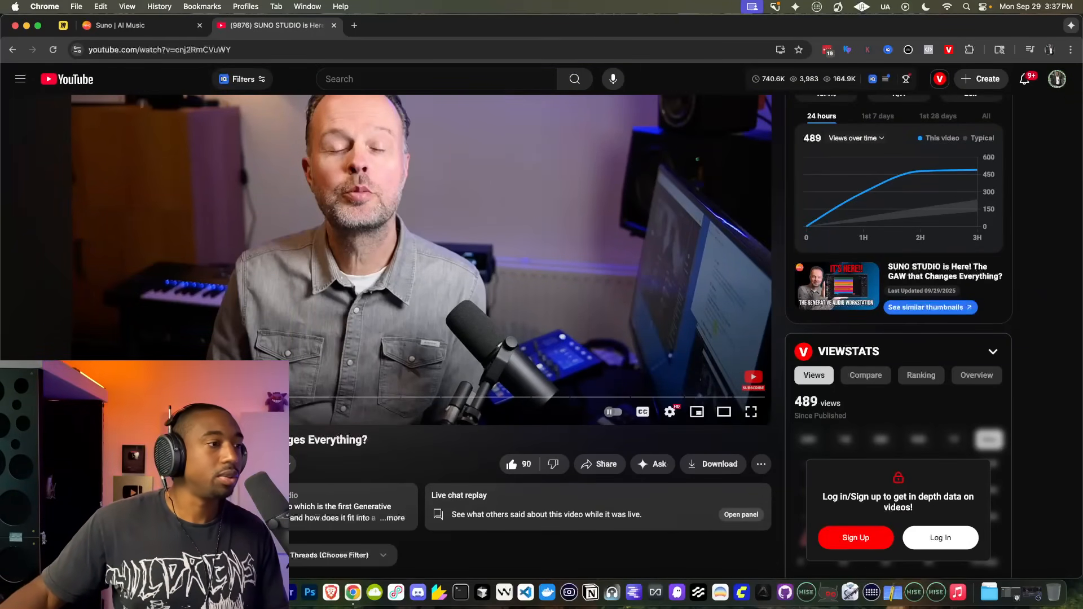
scroll(542, 304, "down", 2)
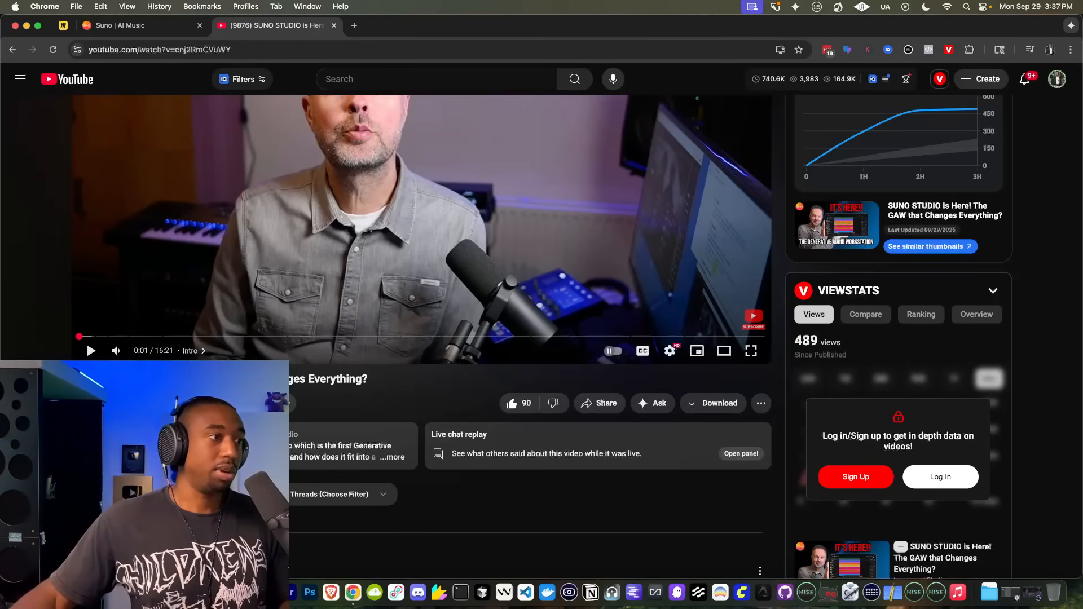
scroll(542, 337, "up", 2)
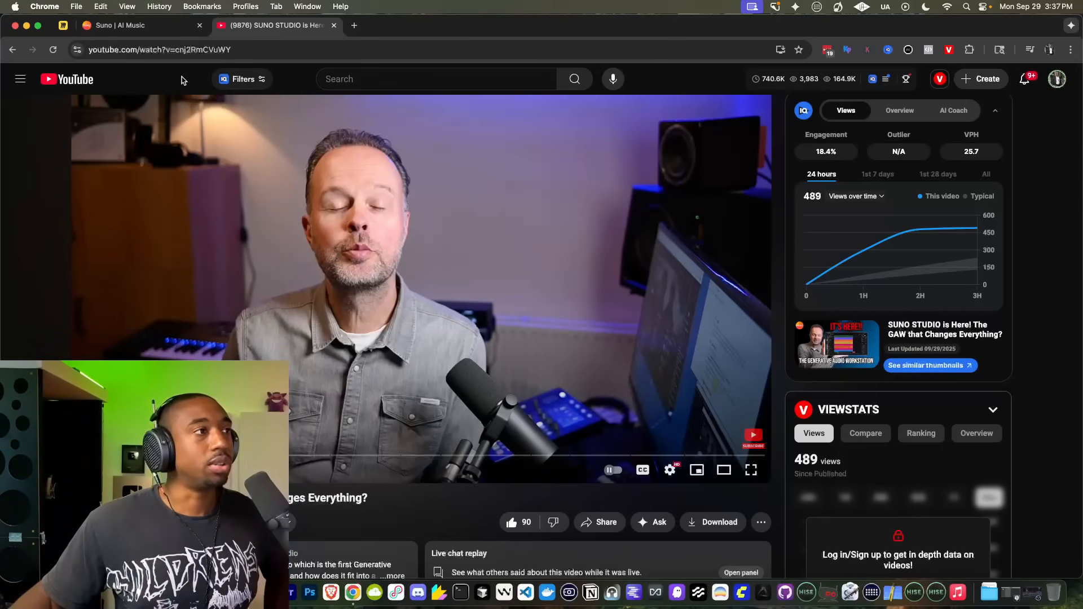
Switch back to Suno Studio, play the upper west coast g-funk cover and like it
left_click(175, 28)
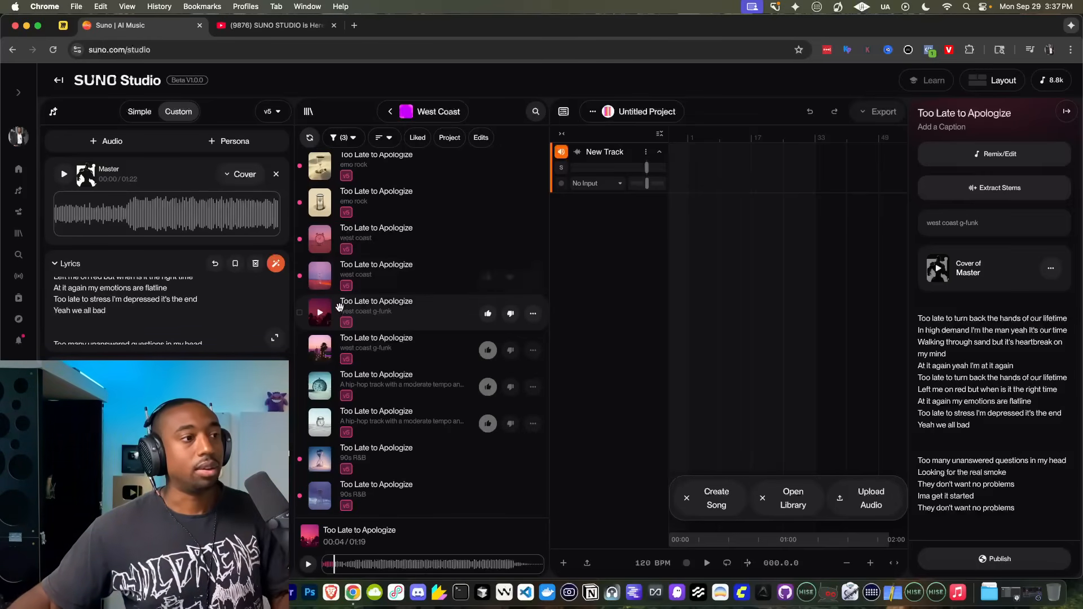
left_click(320, 314)
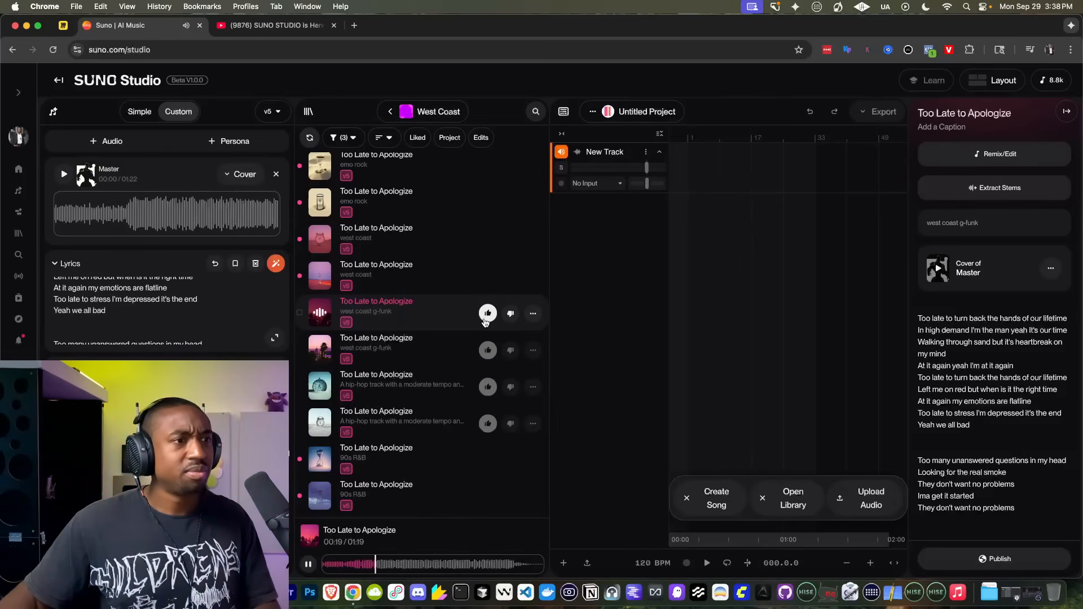
Create a persona named "TY$LA" from the upper west coast g-funk cover with public visibility off, save it, and pause playback
left_click(533, 314)
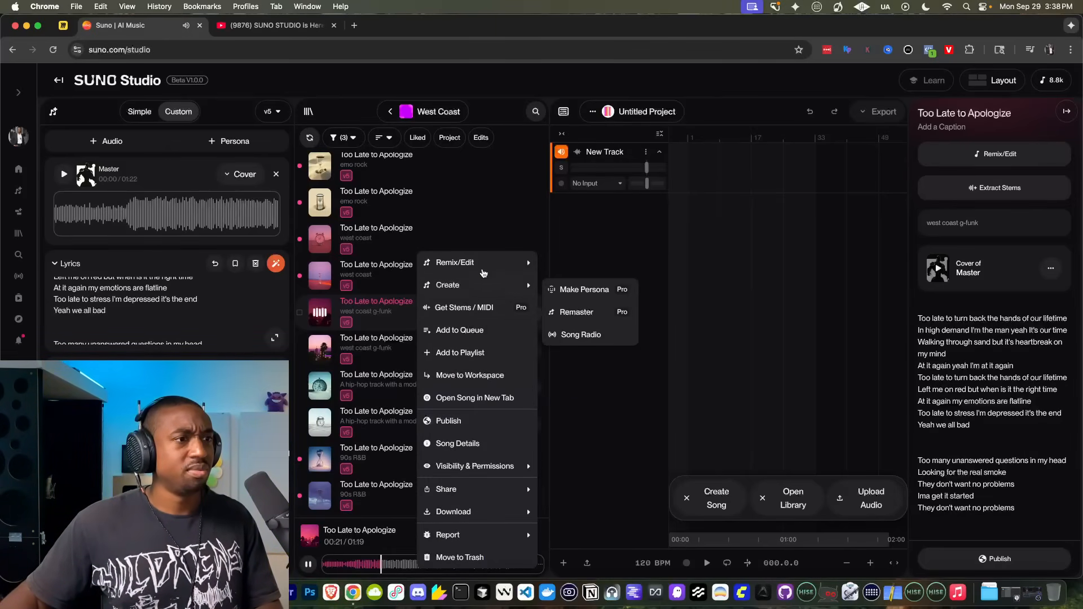
mouse_move(528, 283)
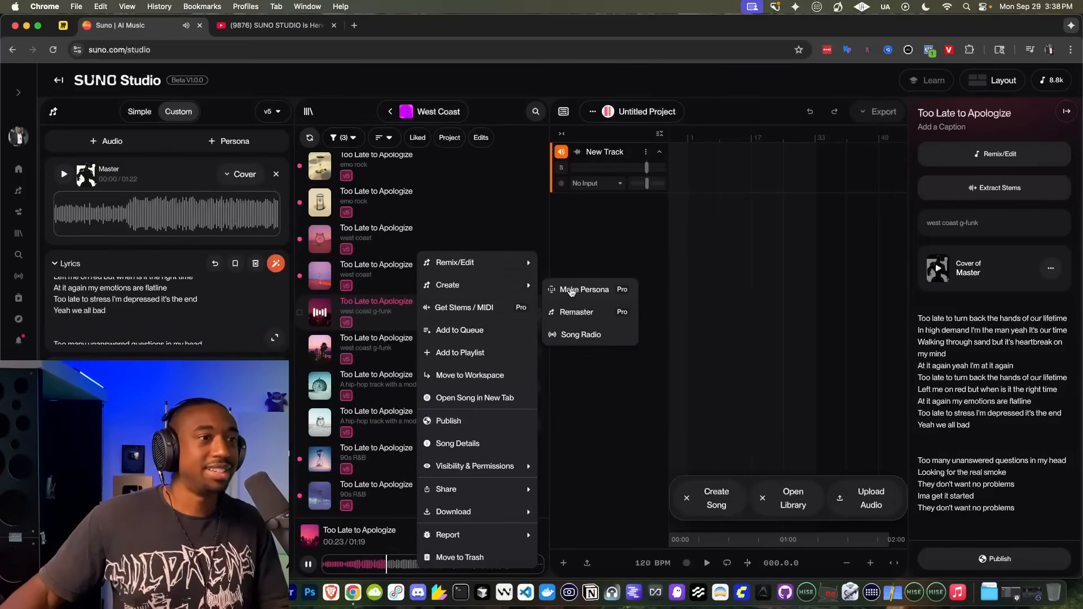
left_click(570, 289)
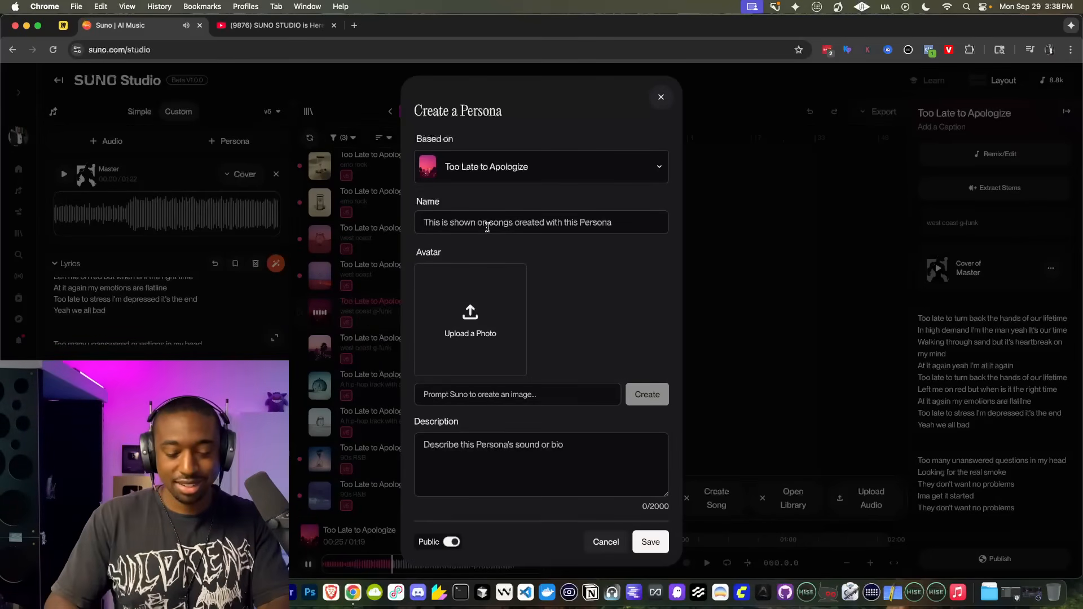
type("TY$LA")
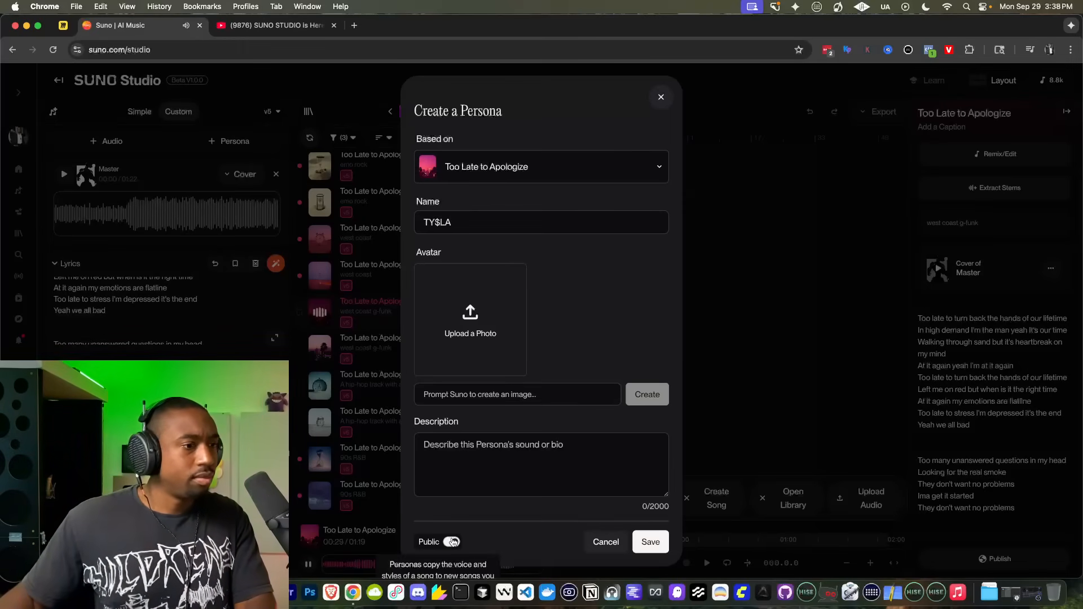
left_click(451, 542)
left_click(647, 540)
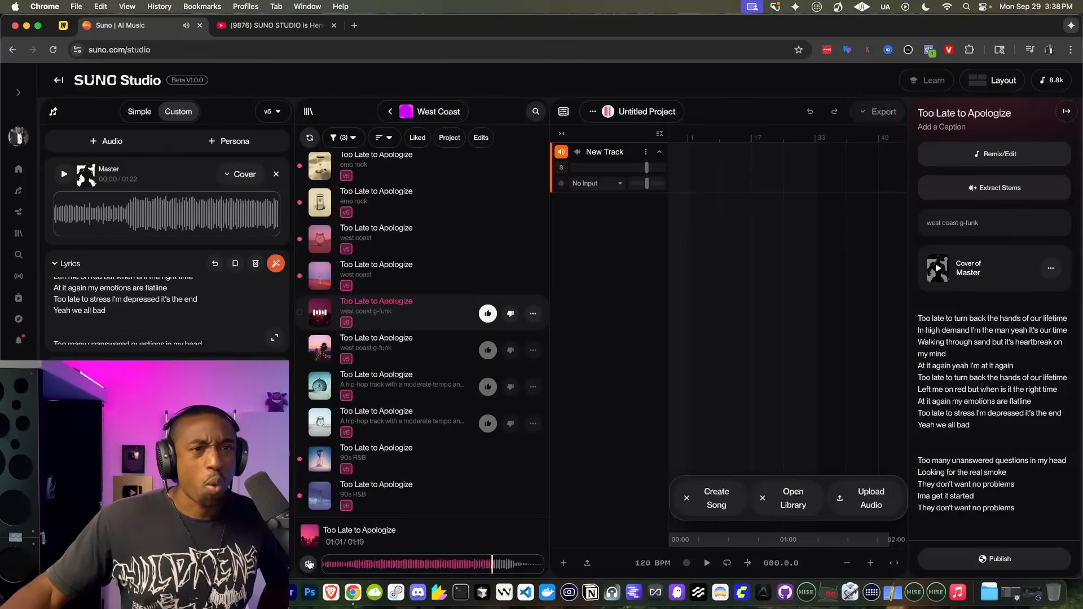
left_click(309, 564)
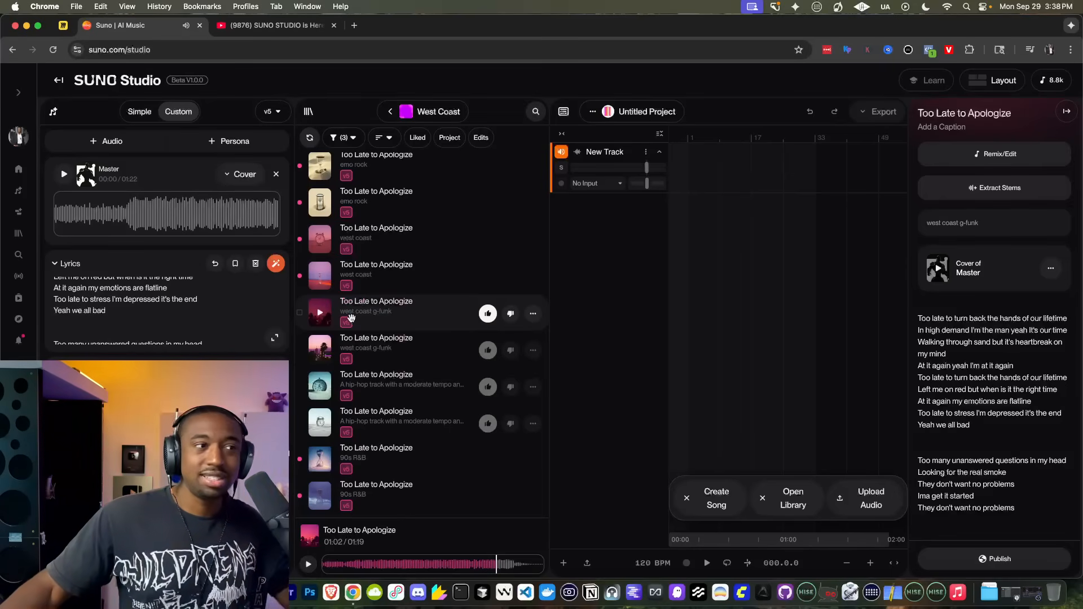
Place the lower west coast g-funk cover on the empty track and the upper one on a second track starting at about bar 25
left_click_drag(377, 347, 695, 175)
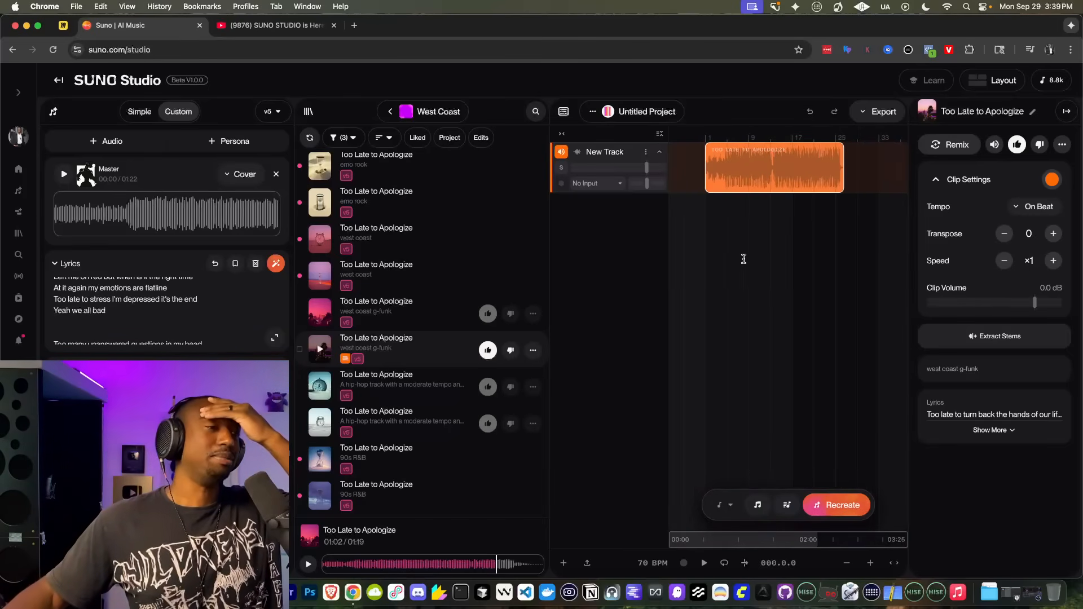
left_click_drag(402, 321, 864, 203)
scroll(823, 212, "up", 5)
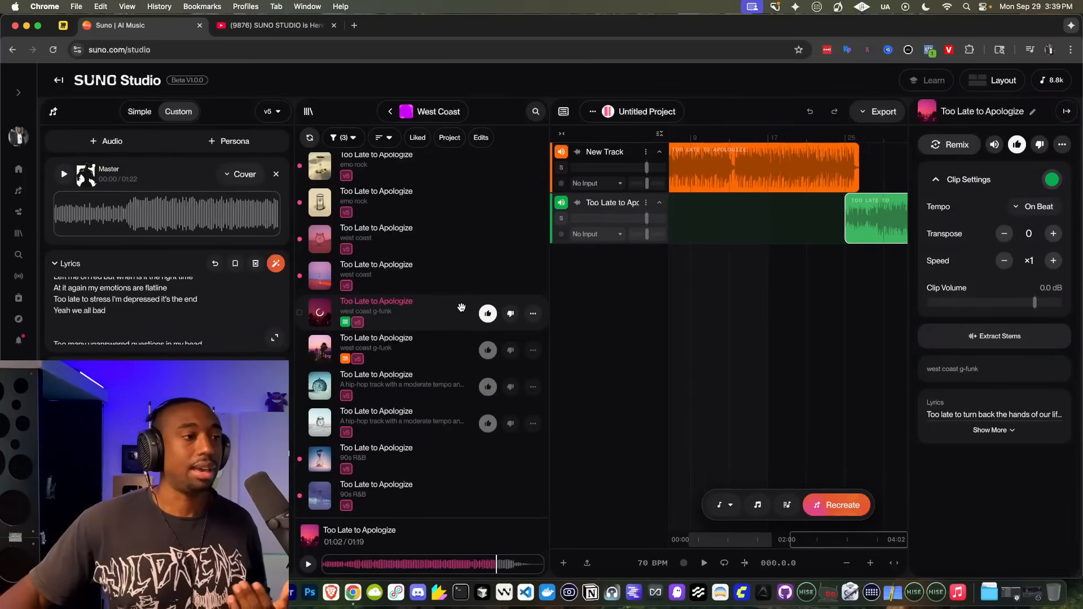
Collapse the song library and the song creation form to widen the arrangement timeline
scroll(433, 295, "up", 1)
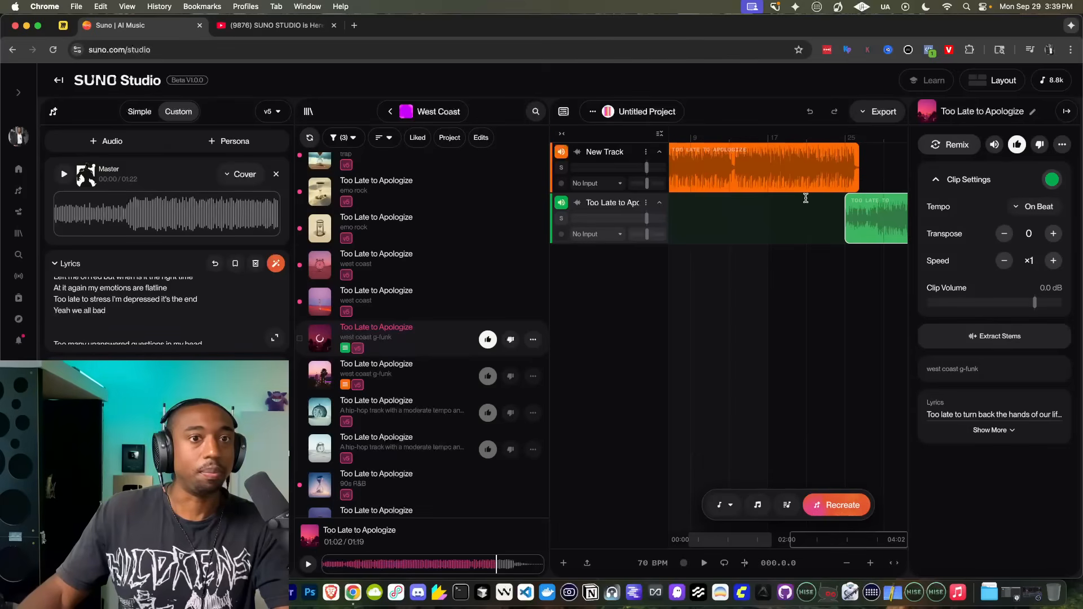
scroll(790, 208, "right", 2)
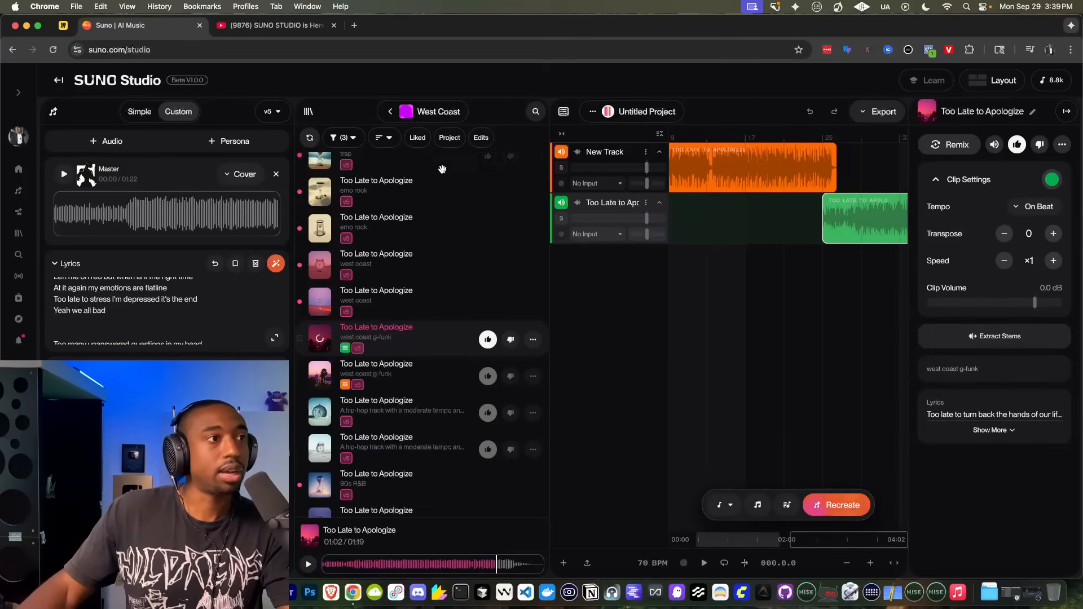
left_click(308, 112)
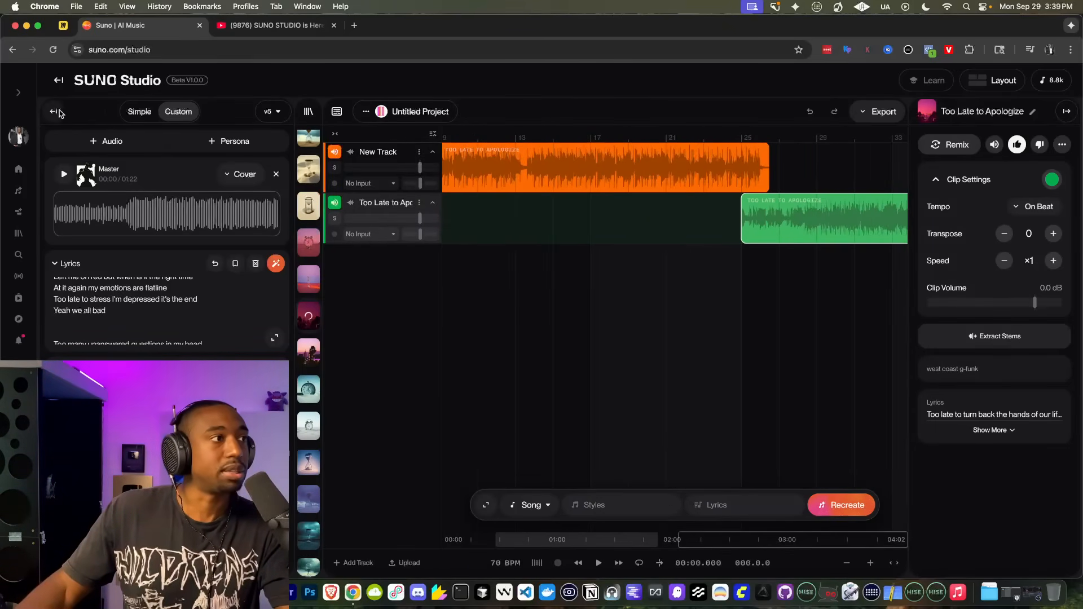
left_click(54, 112)
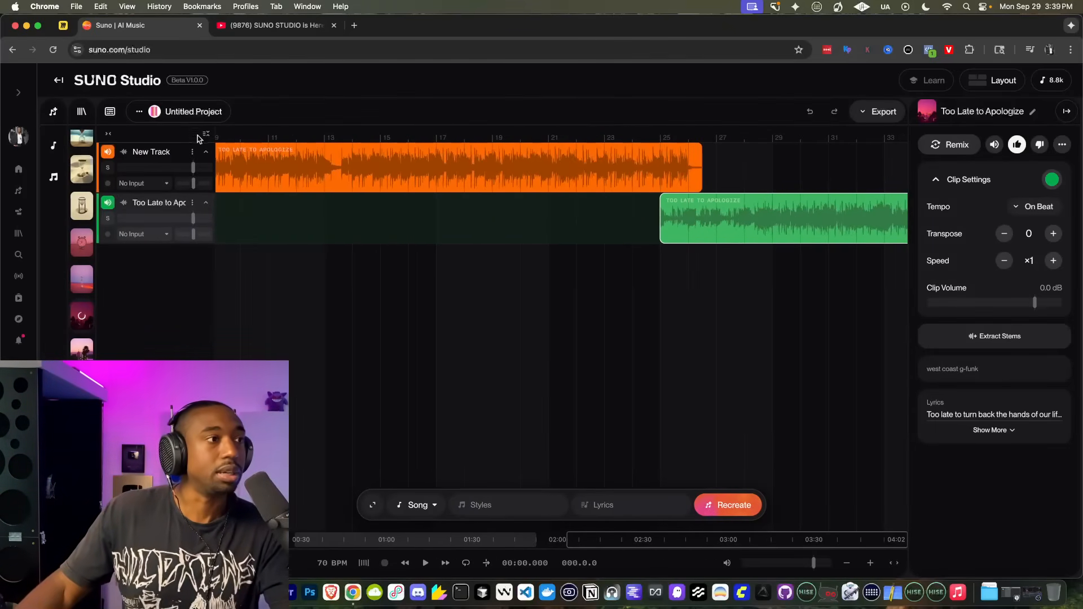
Move the green clip on the second track earlier to start at about bar 24, and set its tempo to Original
left_click(362, 144)
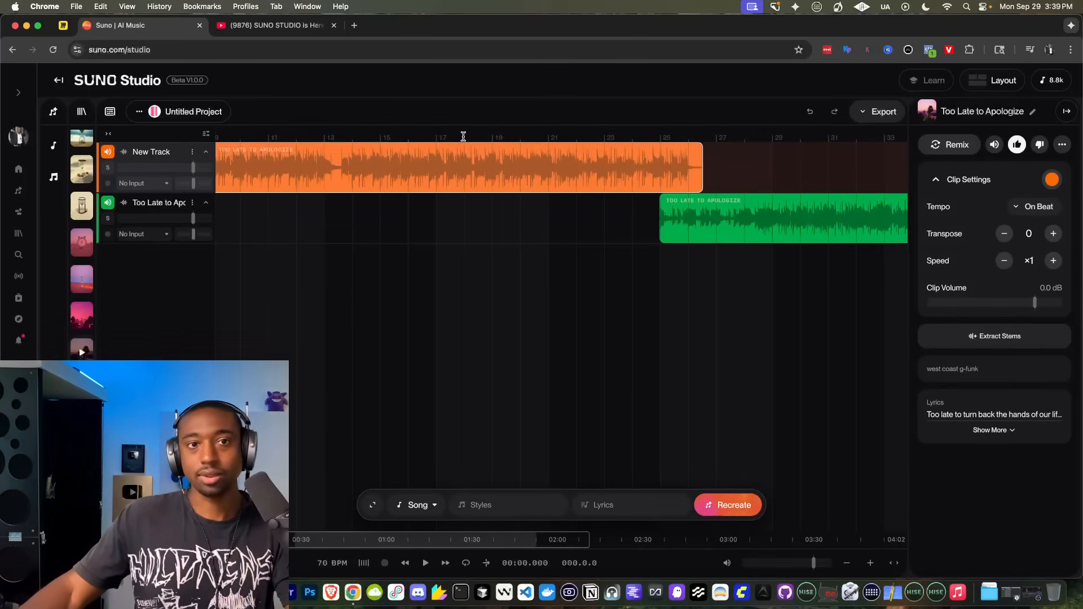
left_click(717, 204)
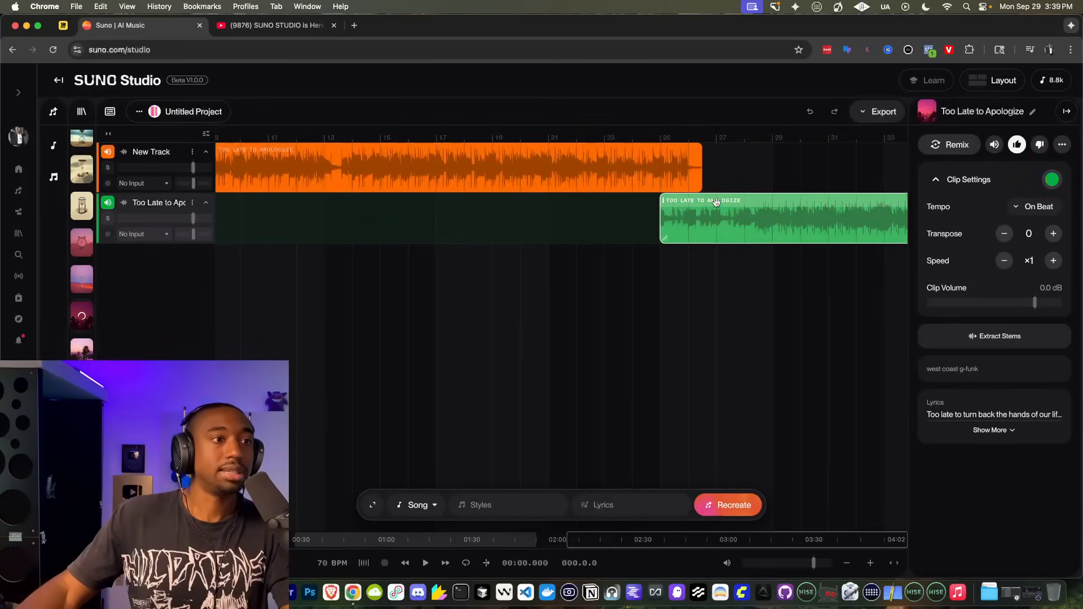
mouse_move(736, 203)
left_mouse_down()
mouse_move(689, 203)
mouse_move(715, 203)
left_mouse_up()
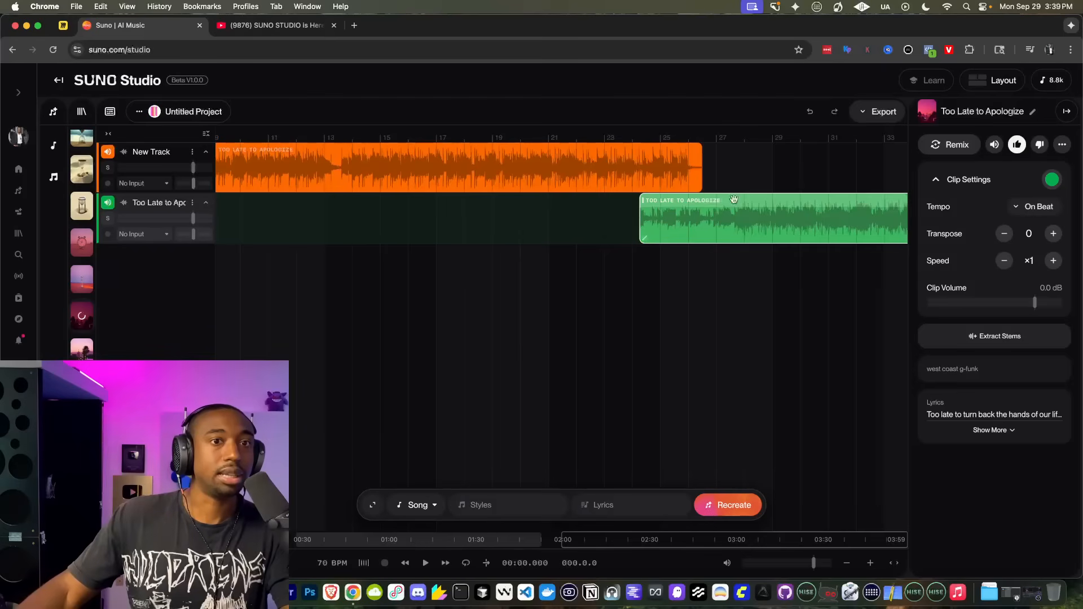
left_click(1032, 207)
left_click(1033, 254)
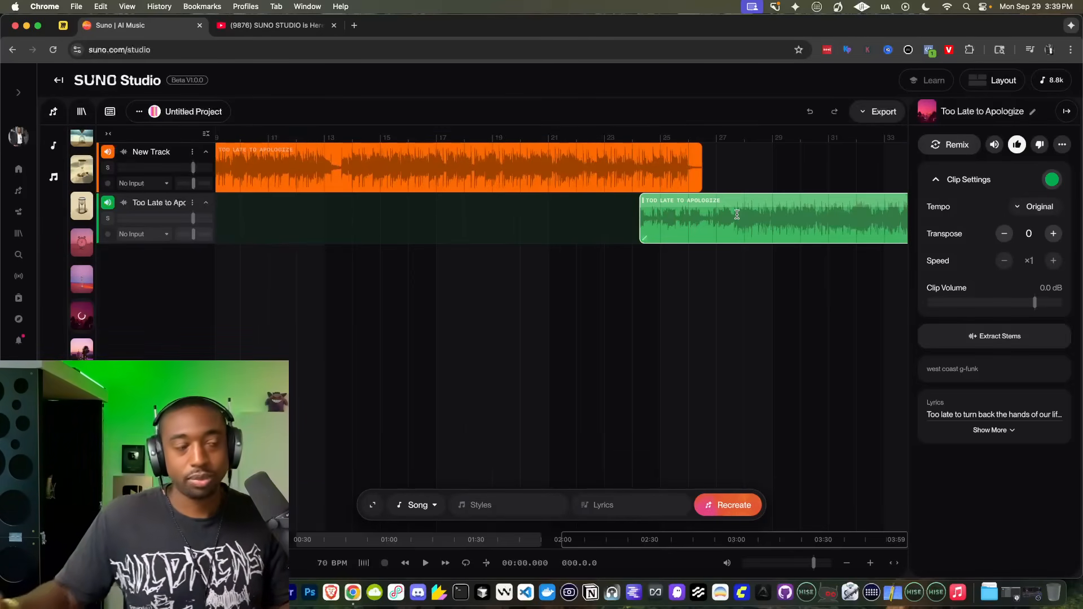
Reopen the song library and listen to the lower west coast cover, pausing it when finished
left_click(83, 112)
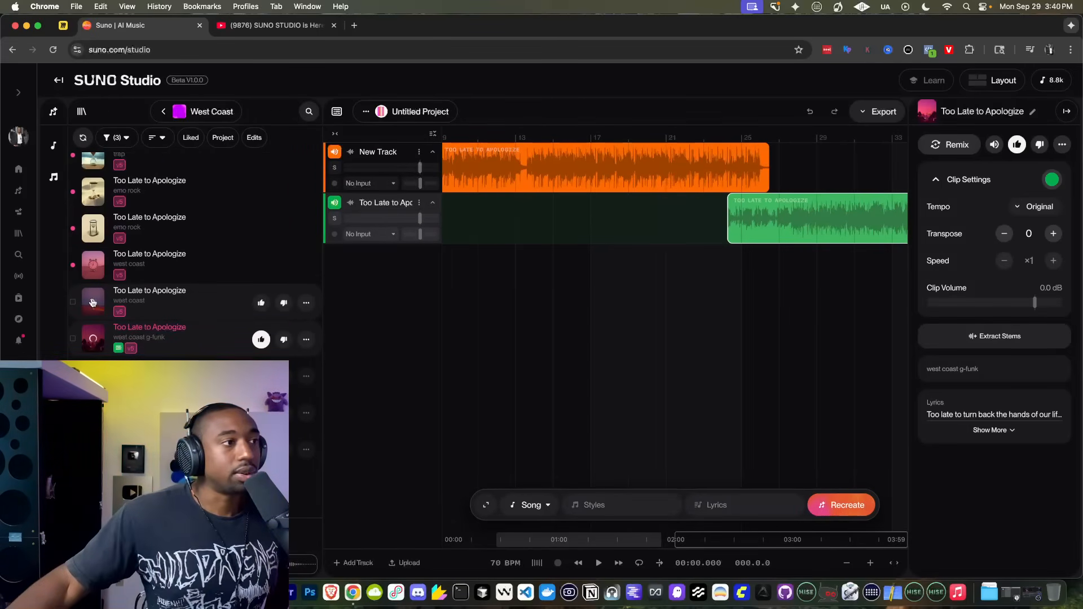
scroll(93, 302, "up", 3)
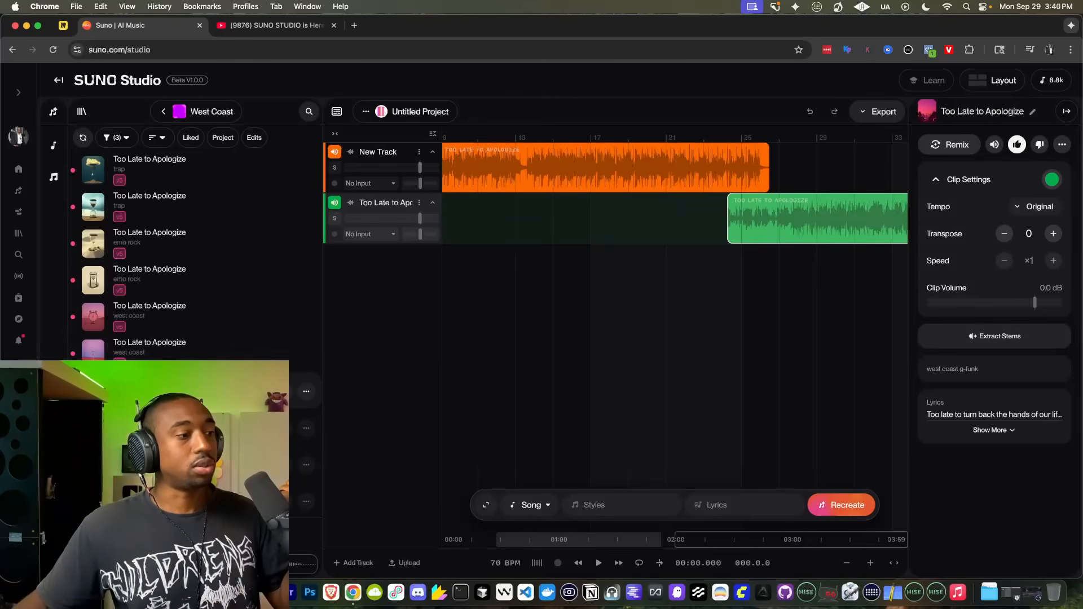
left_click(158, 592)
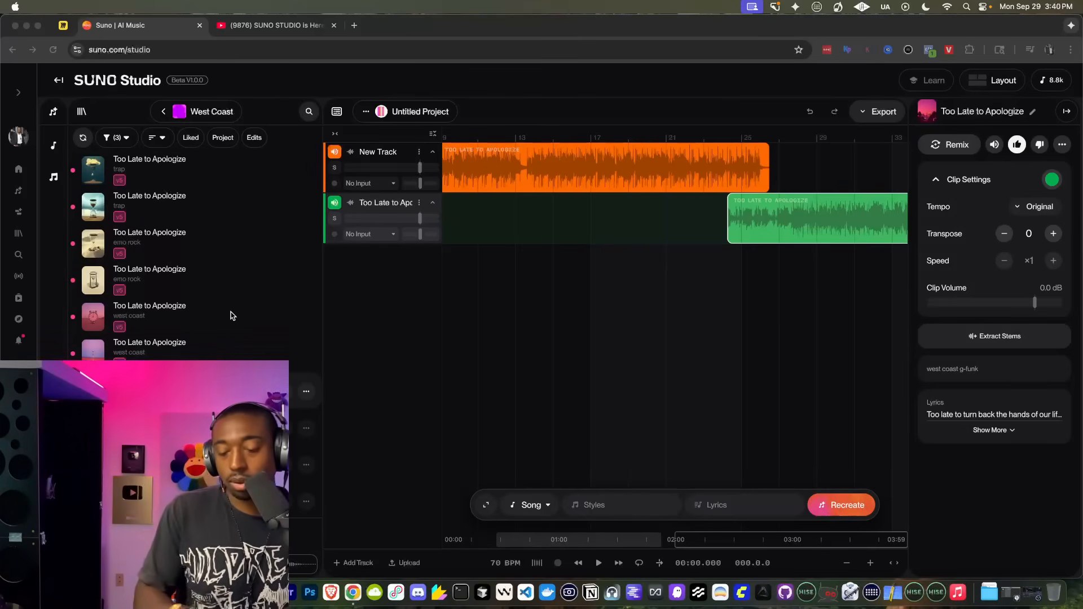
left_click(116, 342)
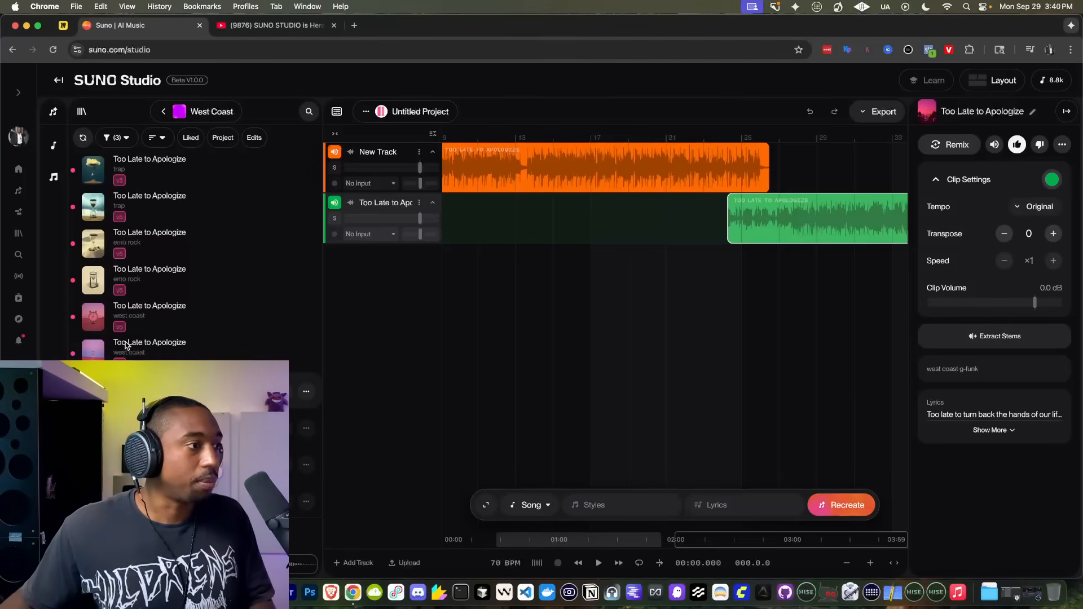
left_click(94, 353)
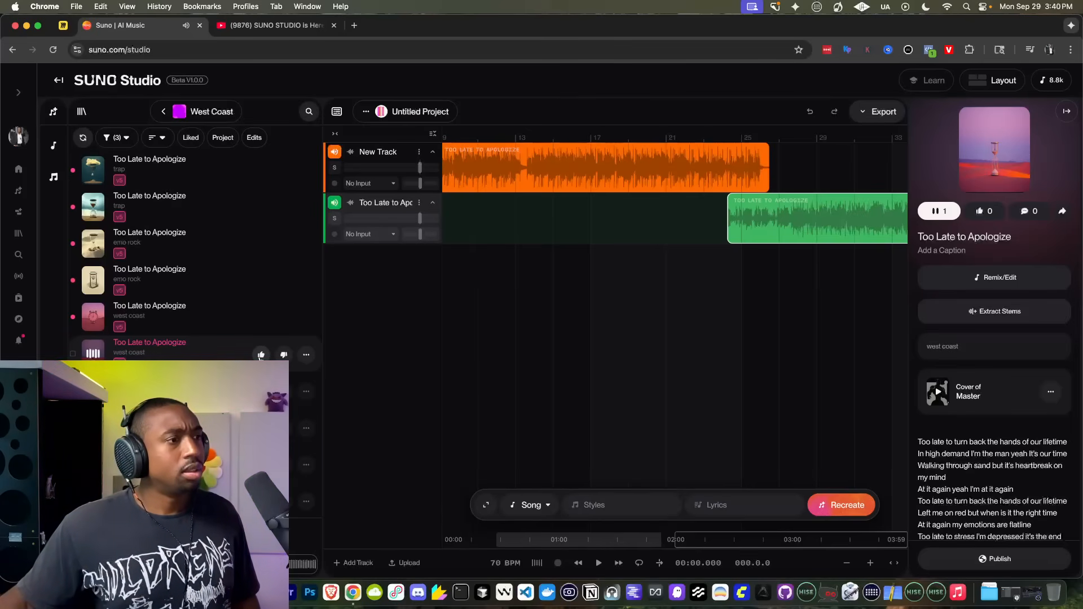
left_click(84, 564)
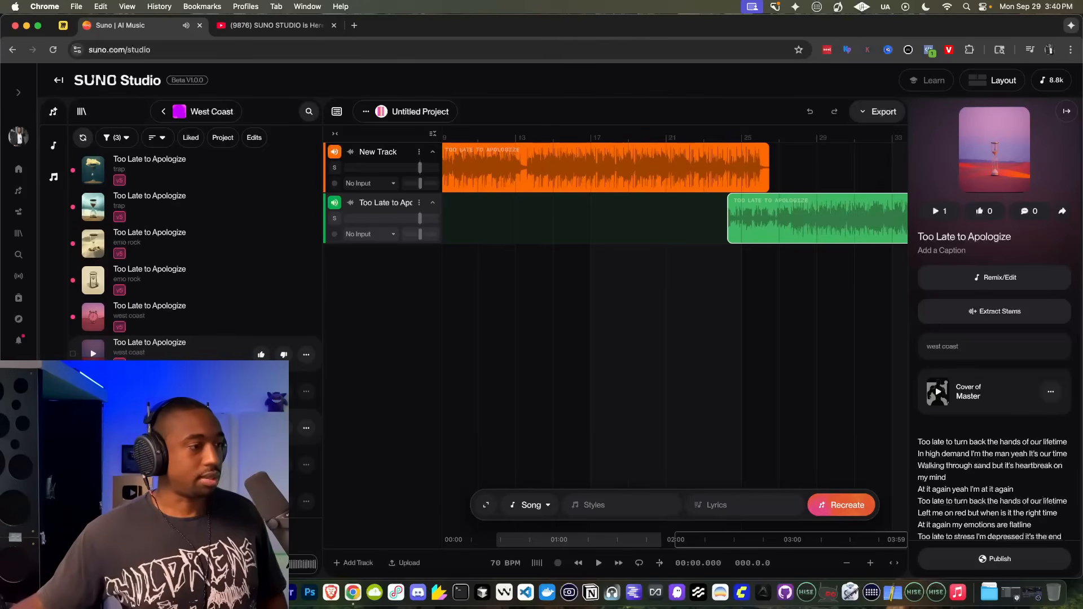
left_click(85, 564)
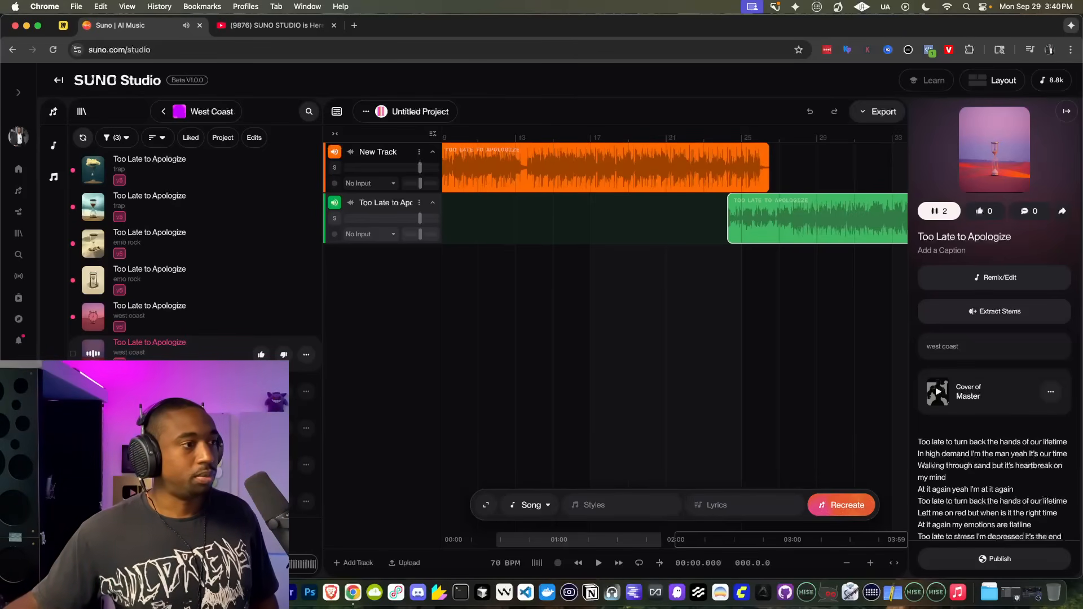
left_click(84, 564)
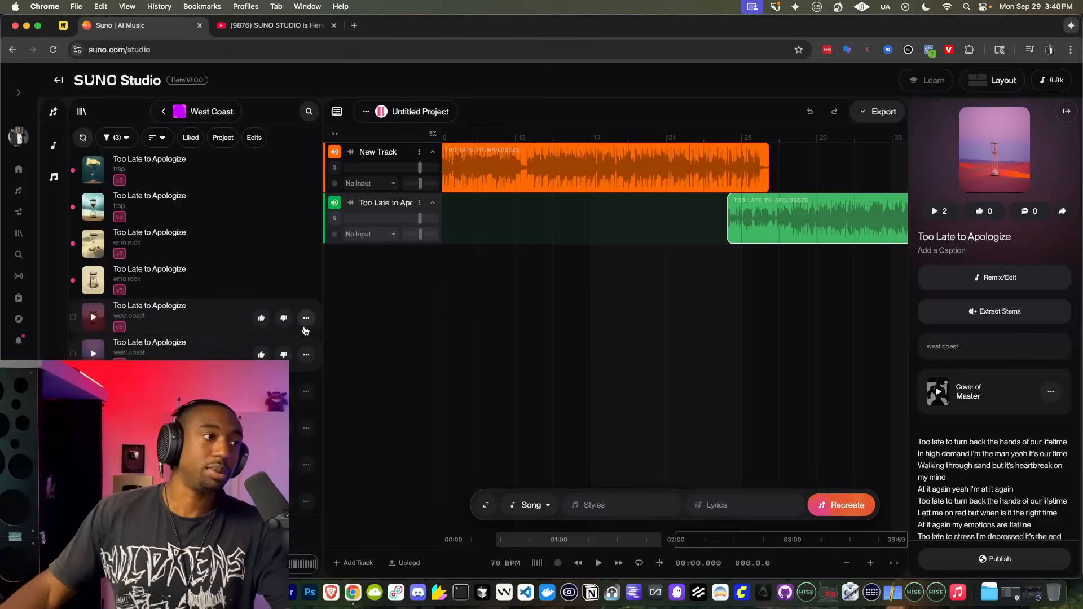
Extract the Vocals + Instrumental stems from the lower west coast cover and set the download format to WAV
left_click(308, 353)
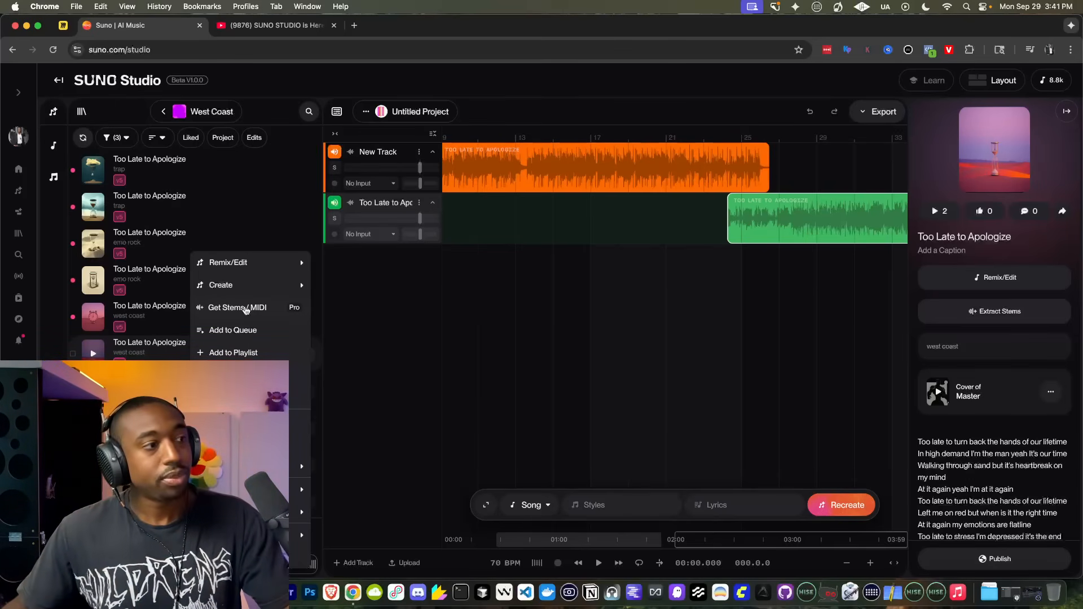
left_click(255, 309)
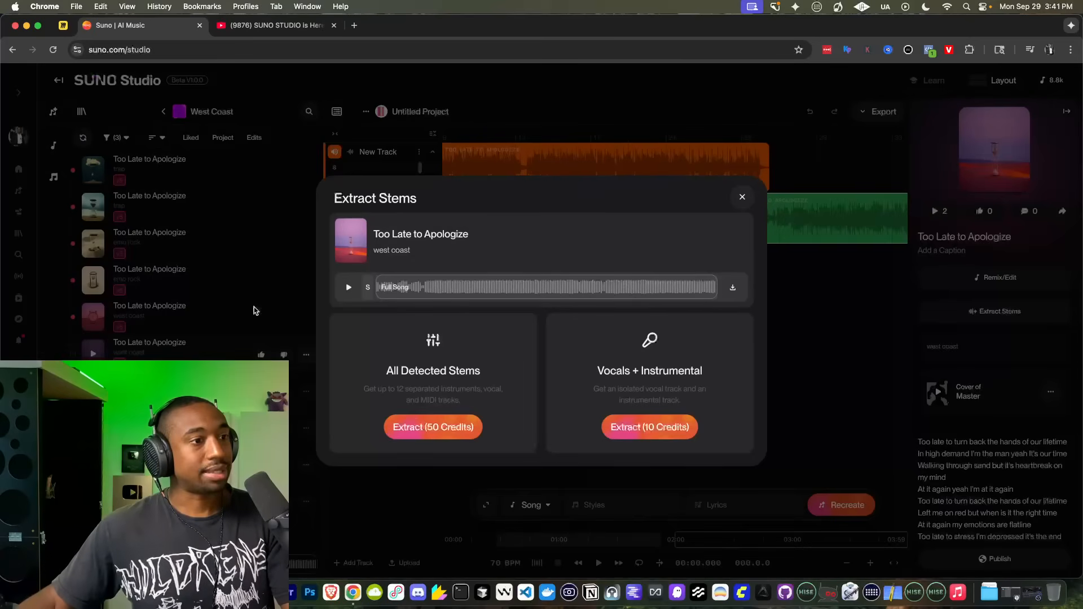
left_click(649, 429)
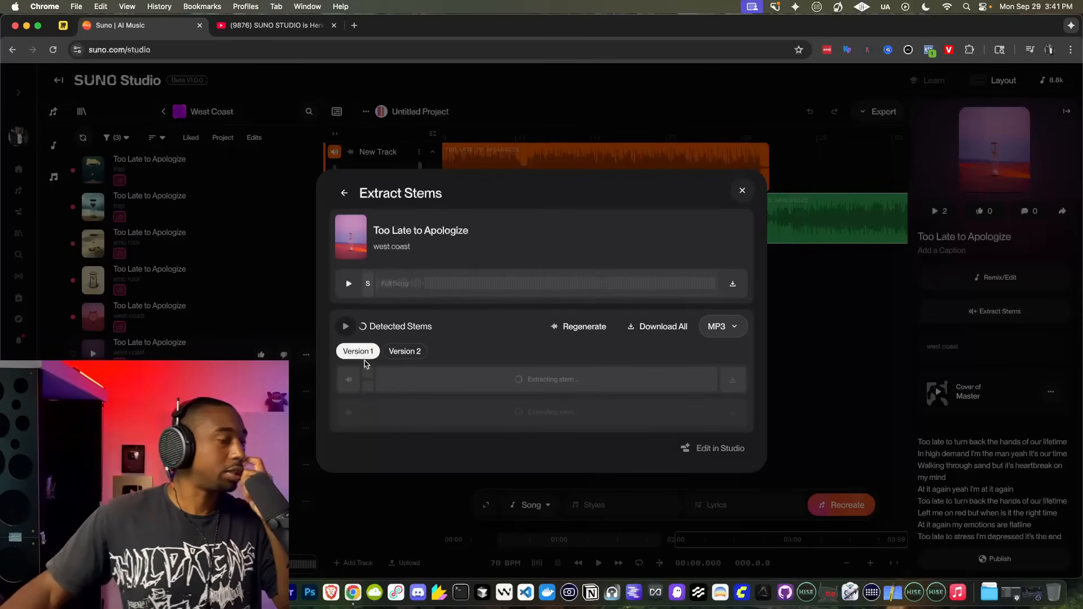
left_click(725, 326)
left_click(732, 378)
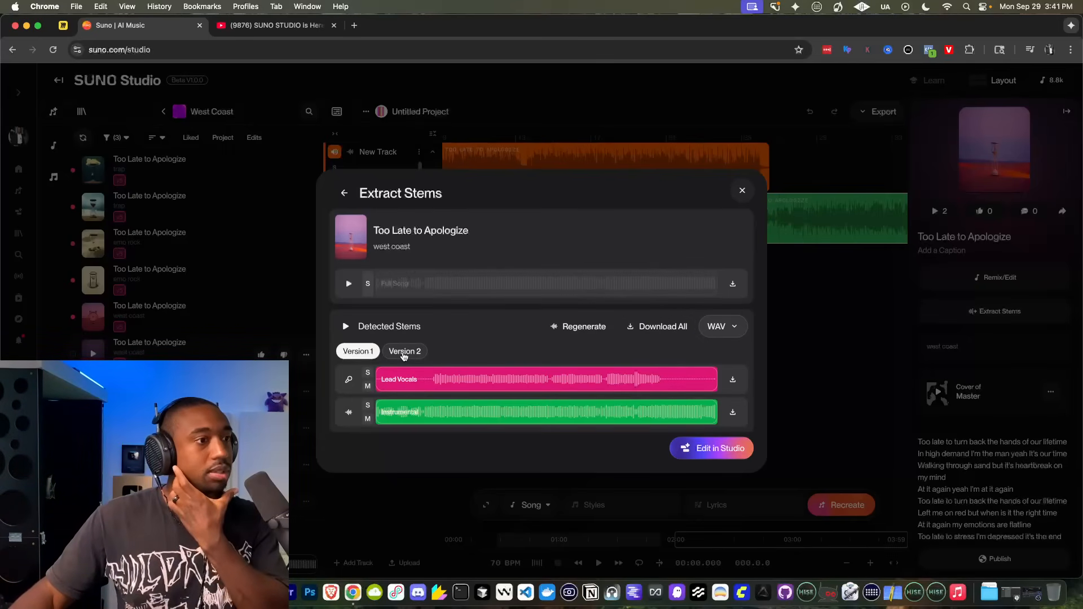
Download all WAV stems of Version 1 and Version 2, and close the stem extraction dialog
left_click(401, 352)
left_click(355, 351)
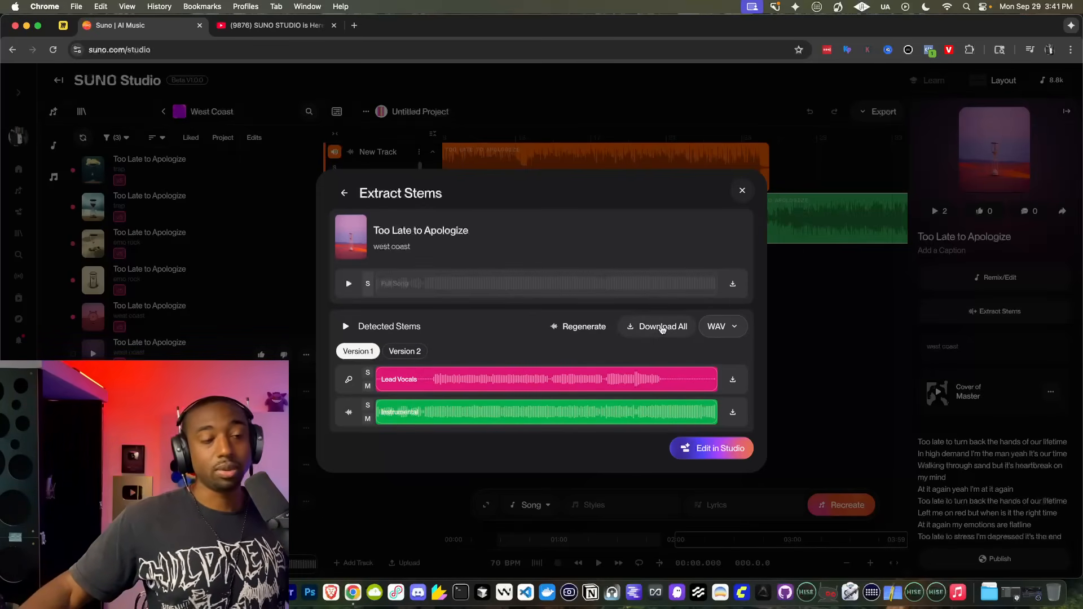
left_click(662, 328)
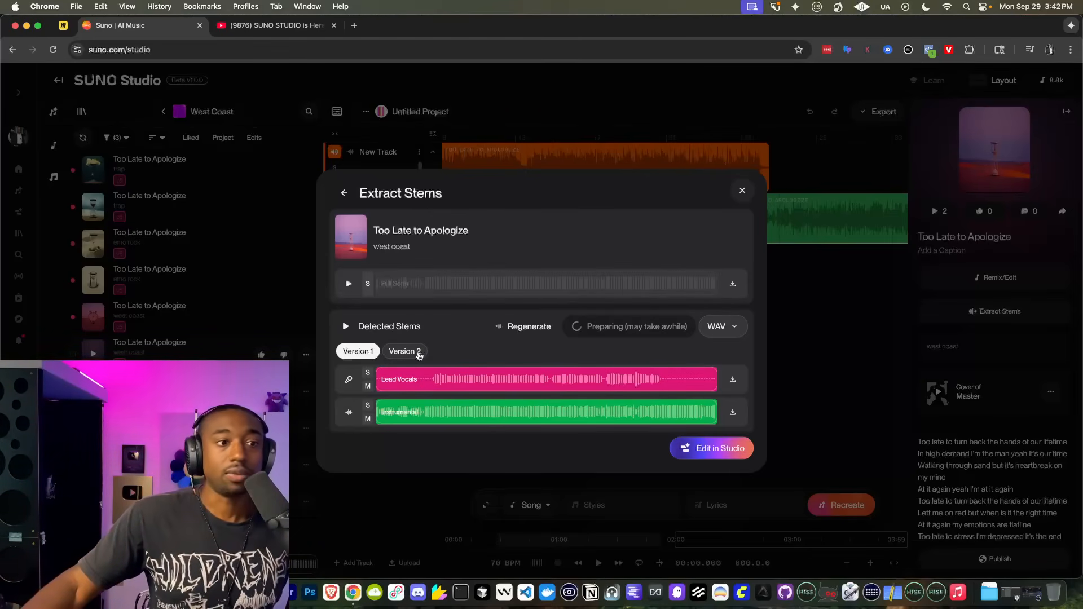
left_click(405, 351)
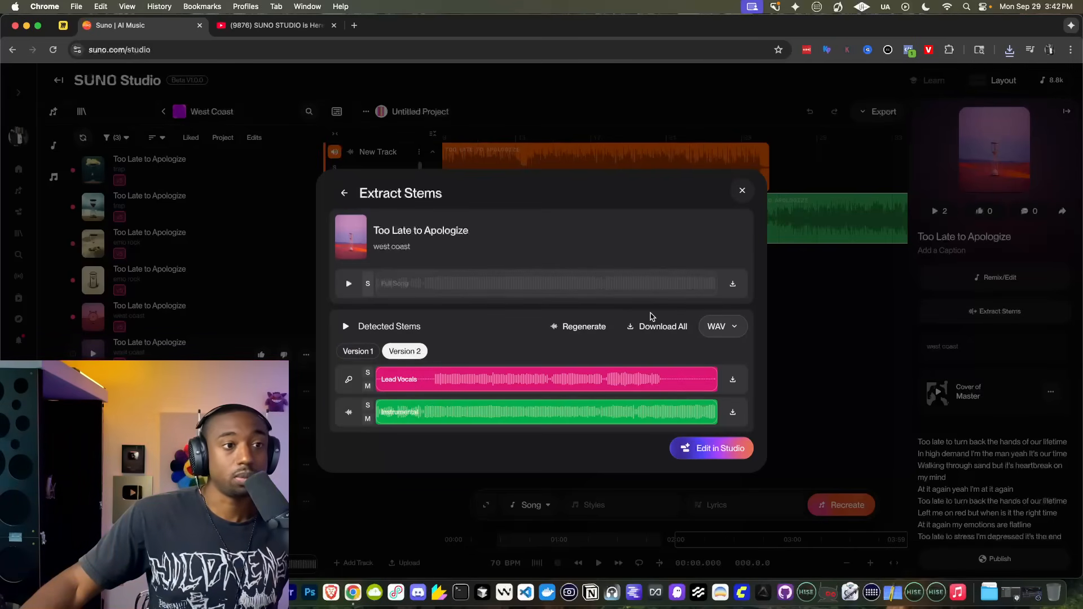
left_click(657, 327)
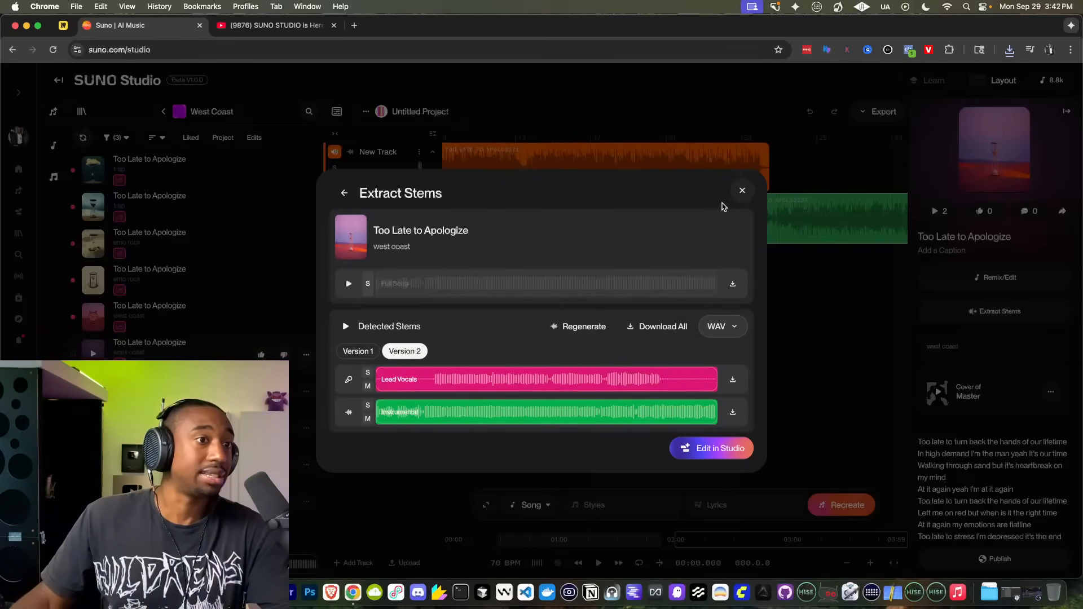
left_click(742, 192)
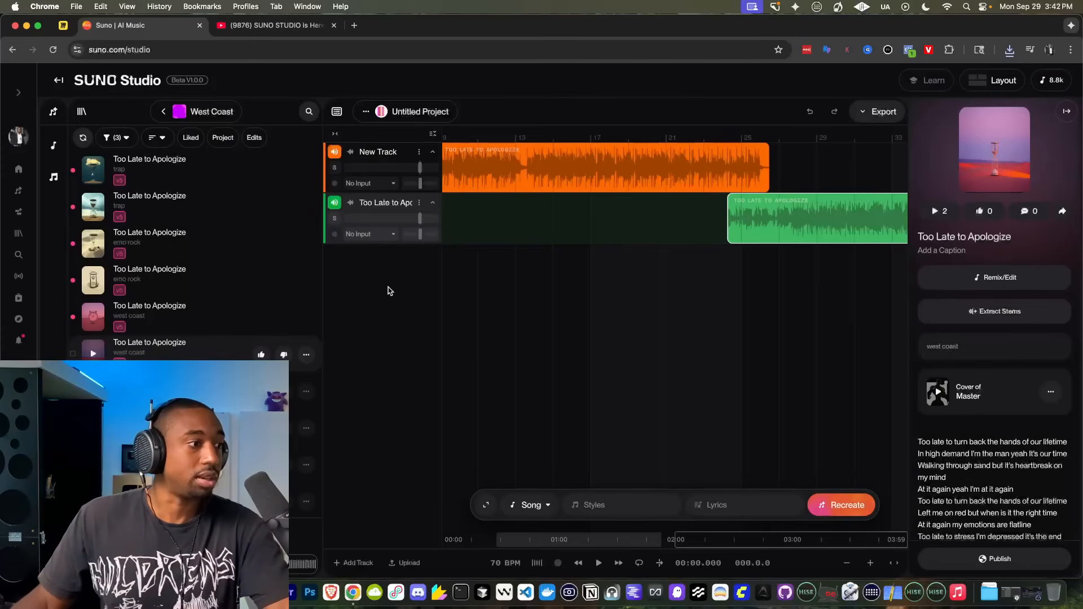
Play the upper west coast cover, mark it as liked, and pause playback
left_click(97, 320)
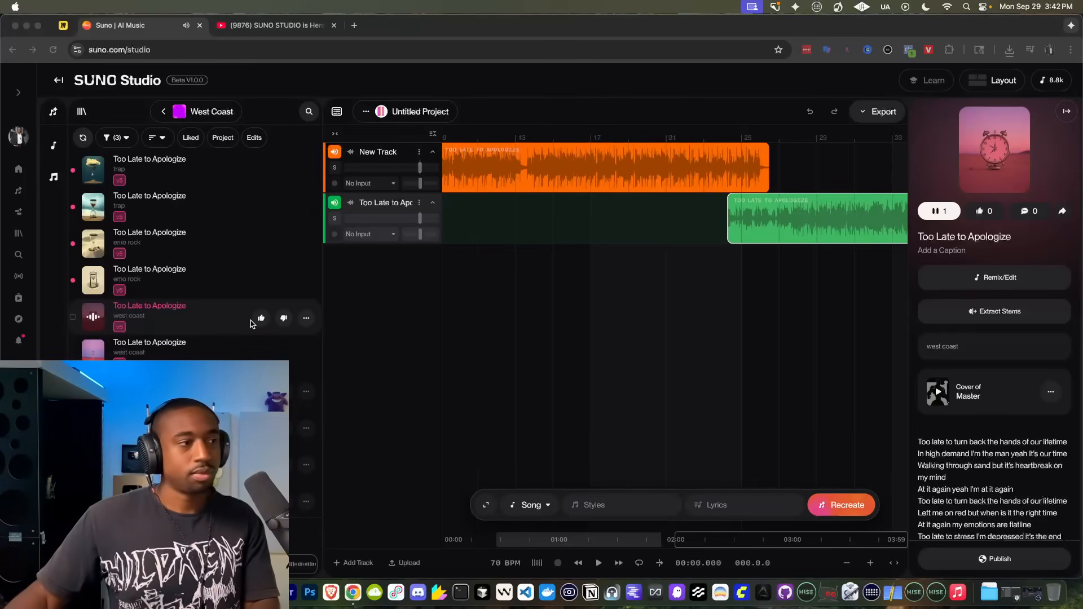
left_click(361, 311)
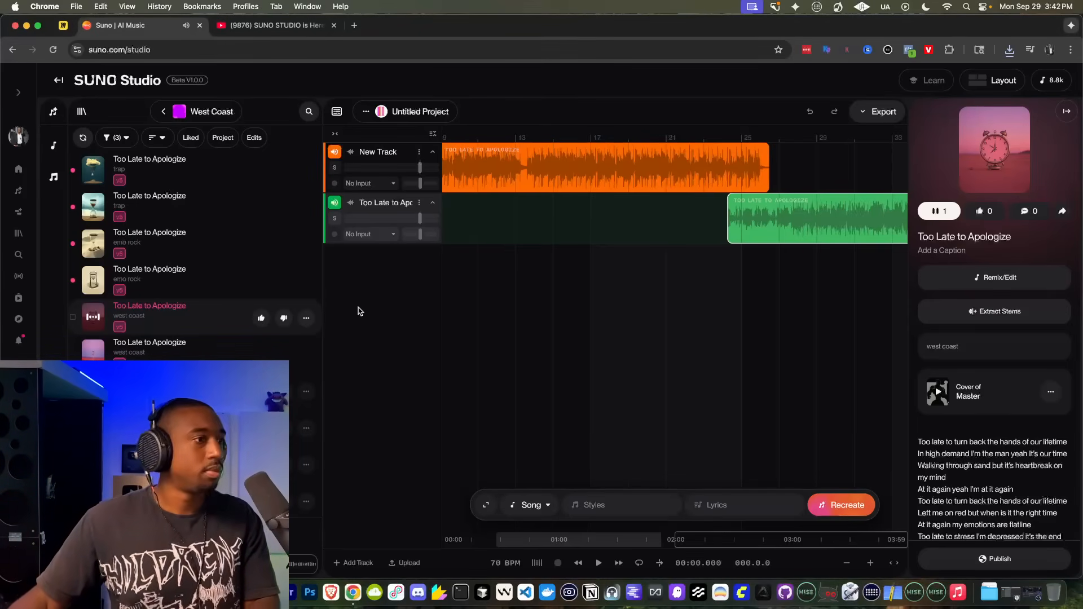
left_click(263, 325)
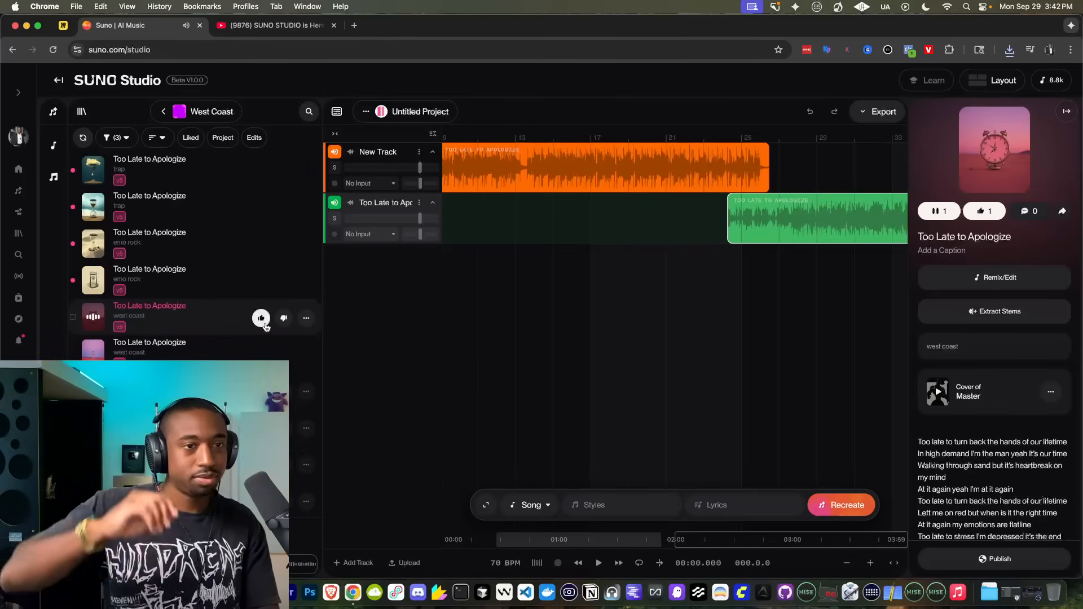
left_click(95, 317)
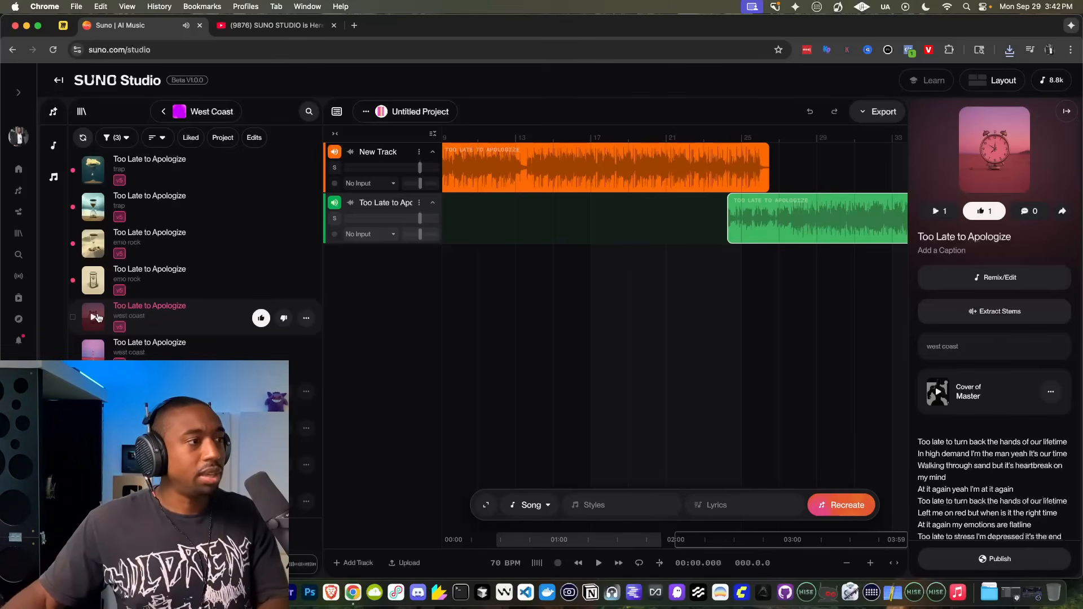
Listen to the lower and upper emo rock covers and mark the upper one as liked
left_click(94, 282)
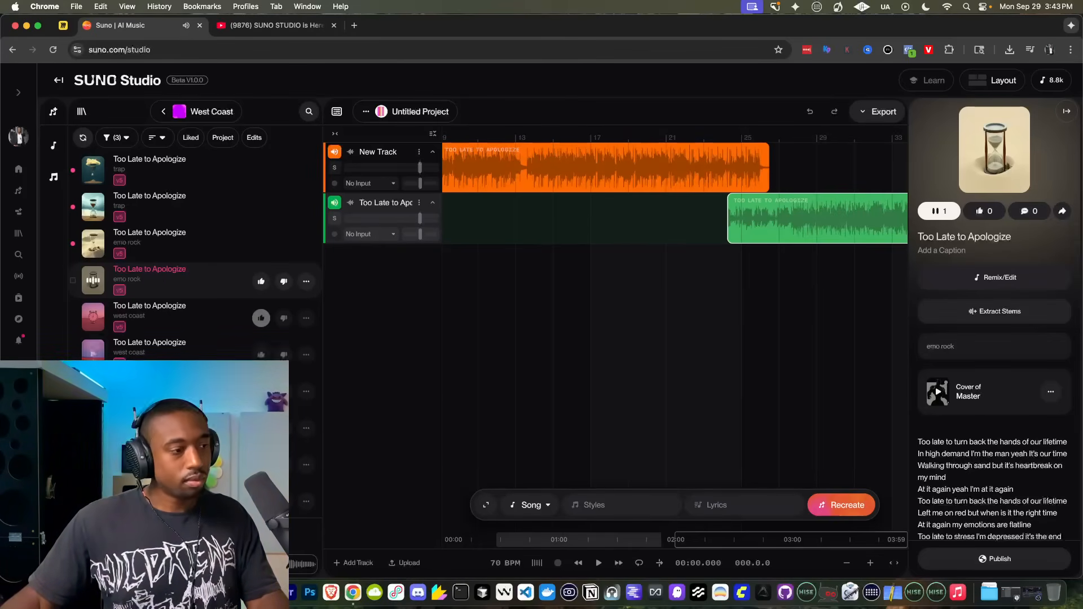
key("space")
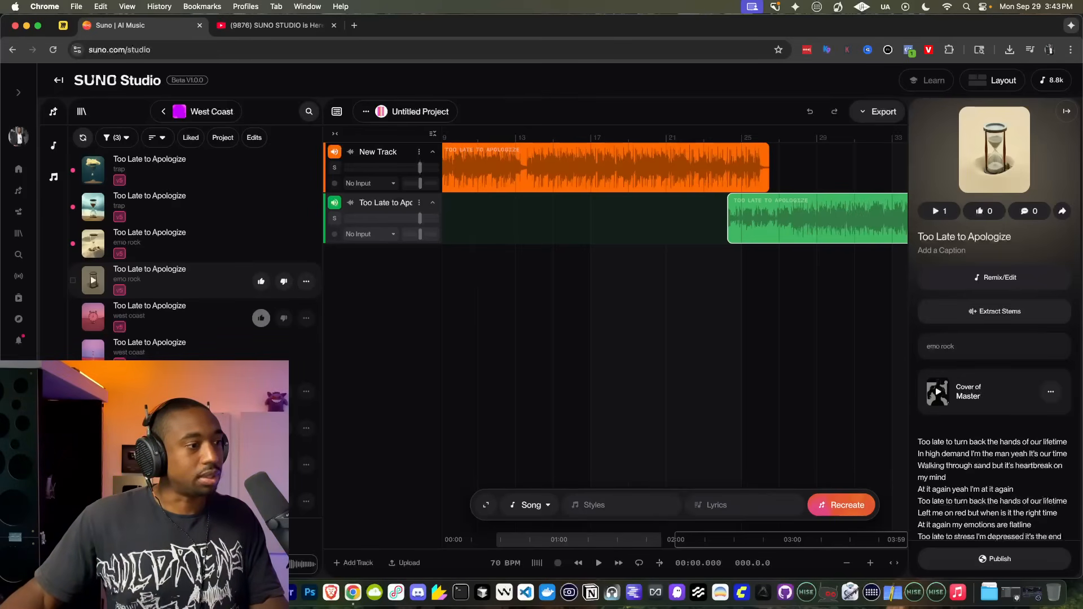
key("space")
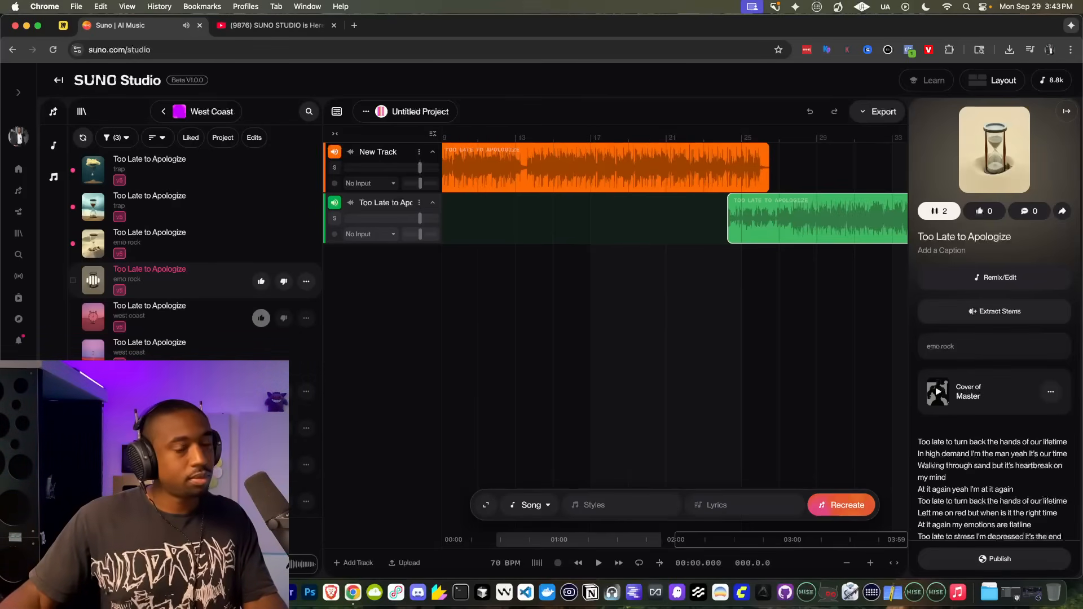
key("space")
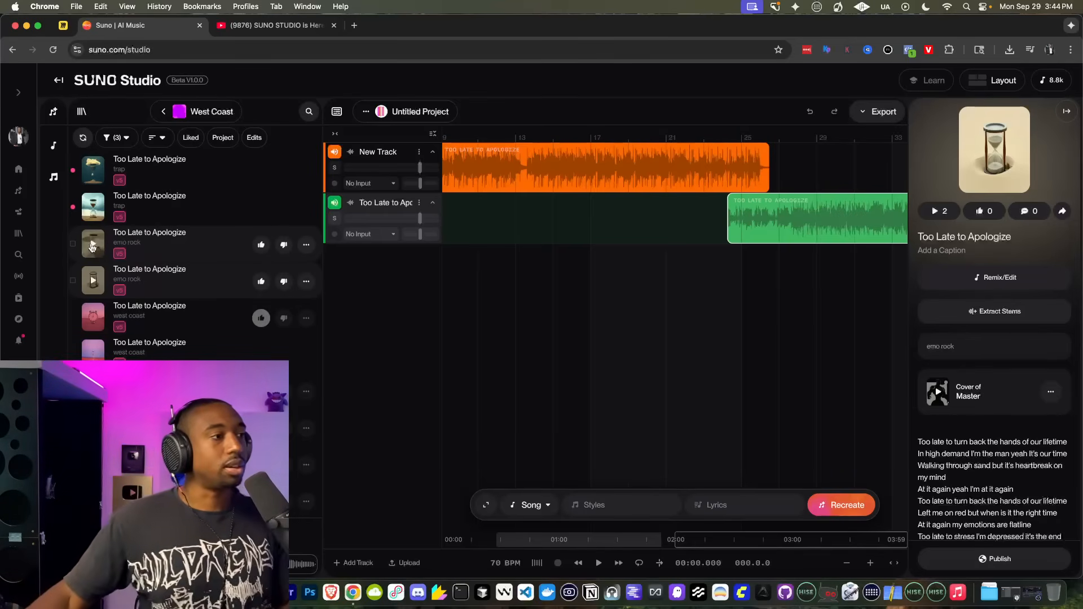
left_click(92, 246)
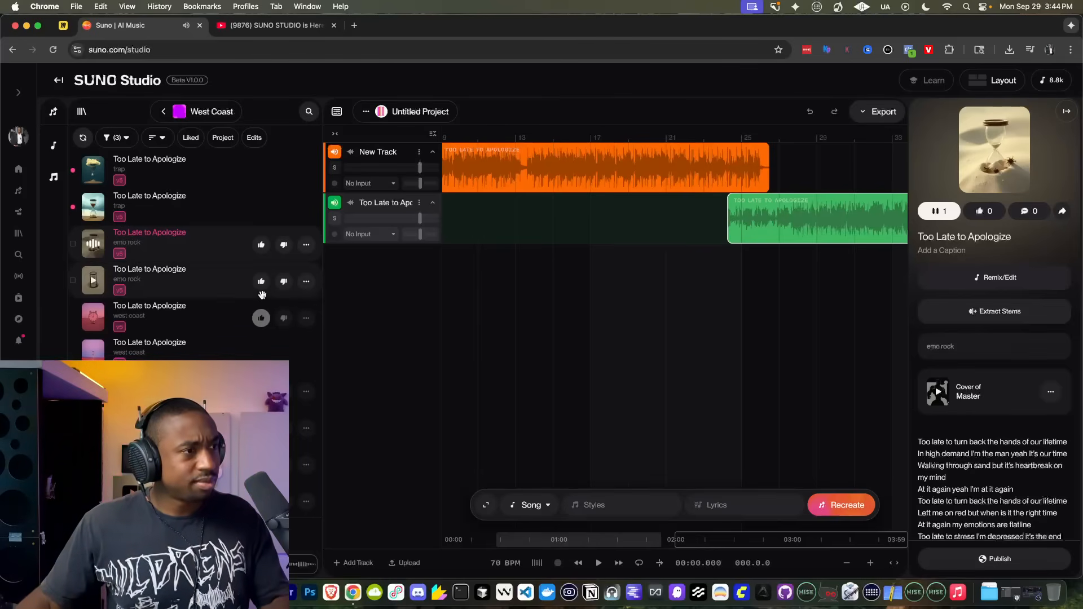
left_click(259, 246)
Create a persona named "Emo Rock 1" from the upper emo rock cover with public visibility off, save it, and pause playback
left_click(306, 245)
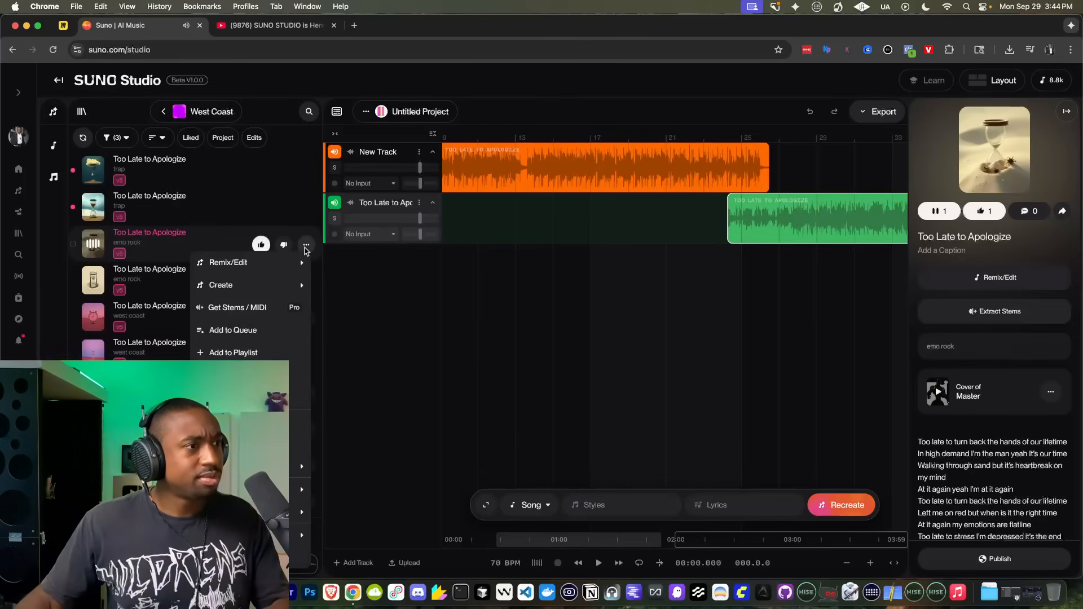
mouse_move(283, 267)
mouse_move(277, 286)
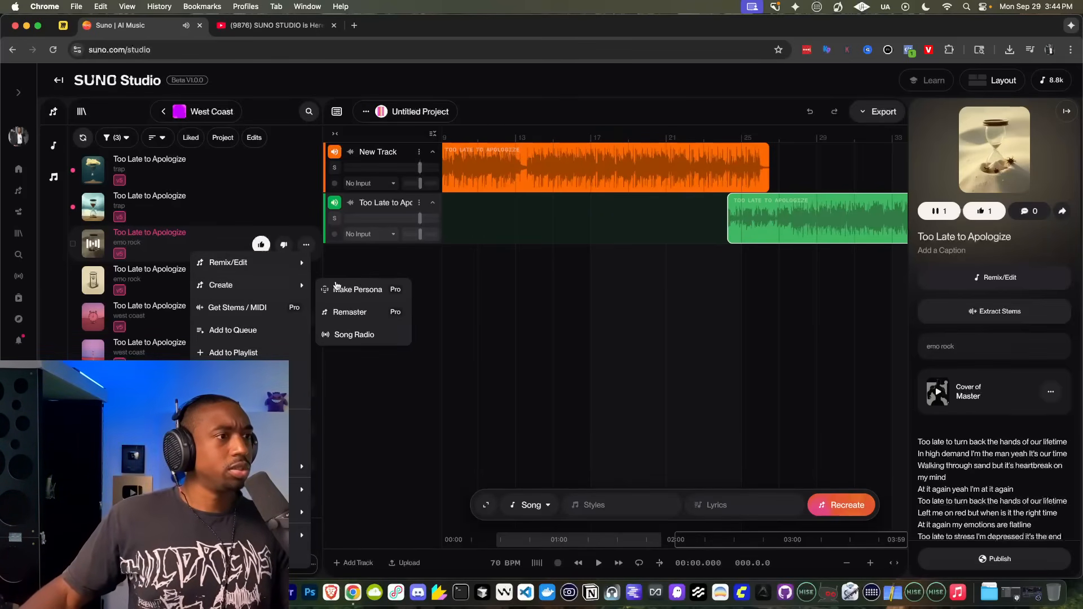
left_click(368, 287)
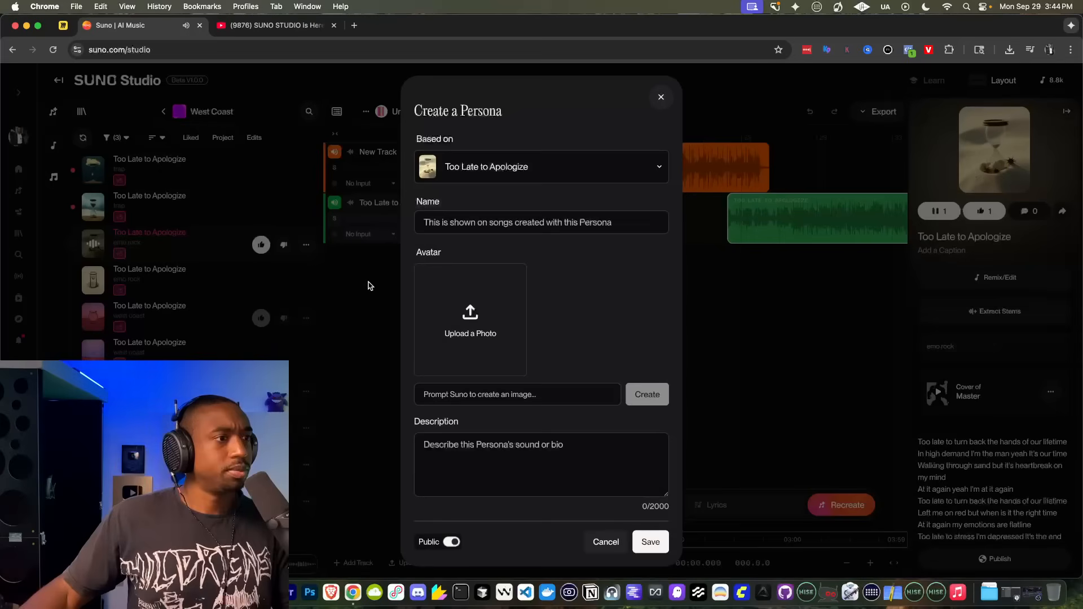
left_click(475, 220)
type("Emo Rock")
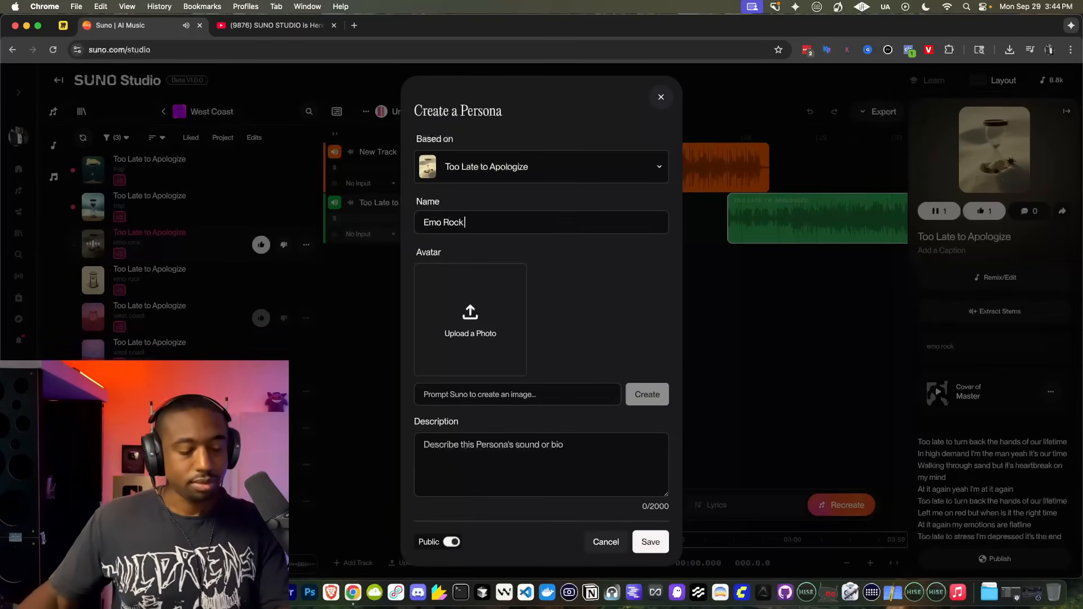
type(" 1")
left_click(454, 541)
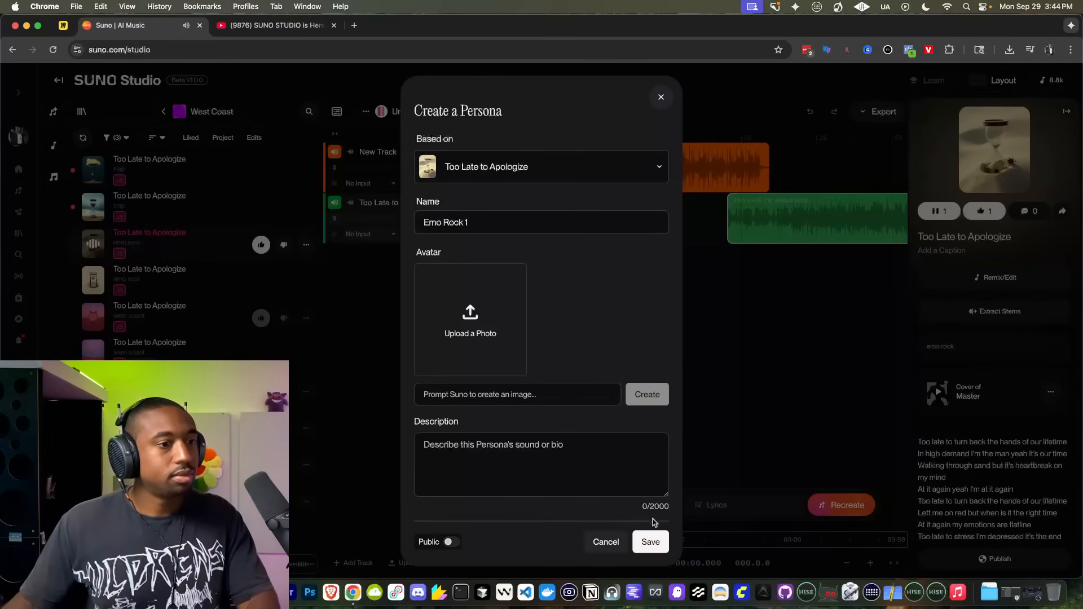
left_click(650, 541)
key("space")
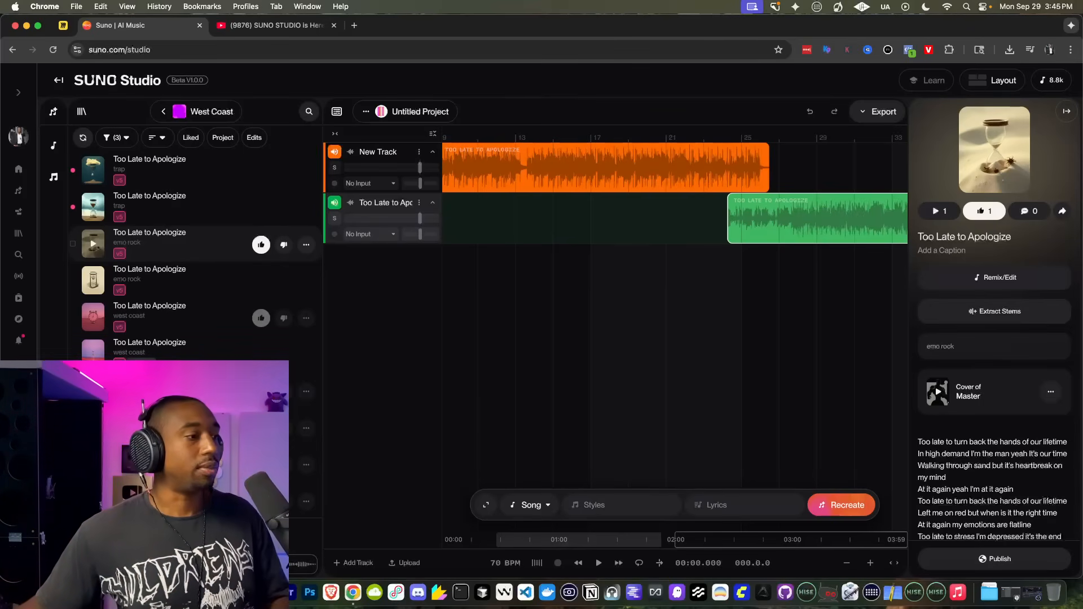
Briefly replay the upper emo rock cover and play the lower trap cover
left_click(93, 243)
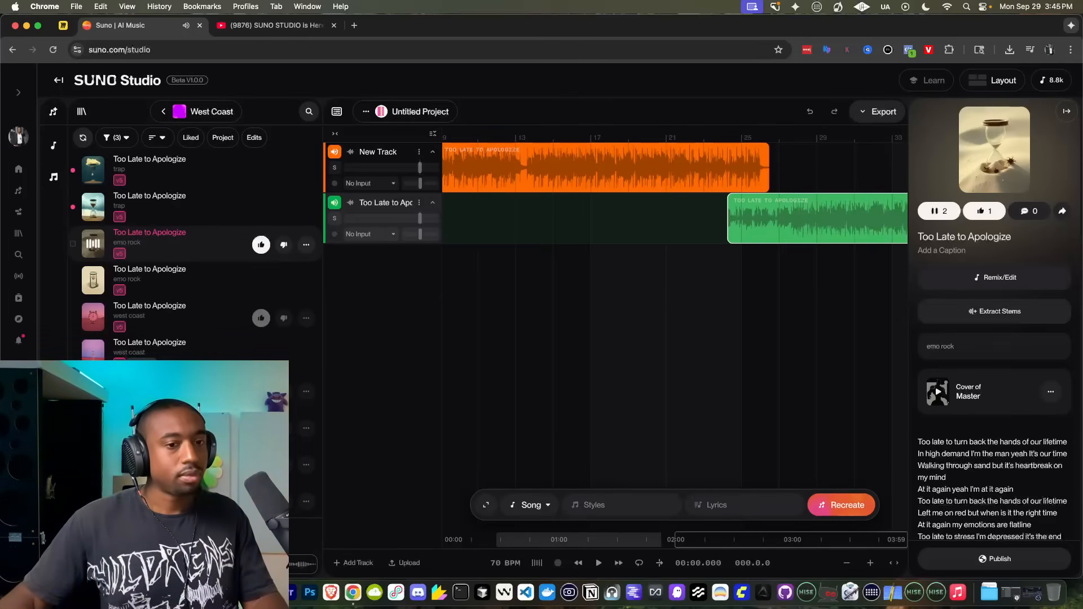
left_click(93, 243)
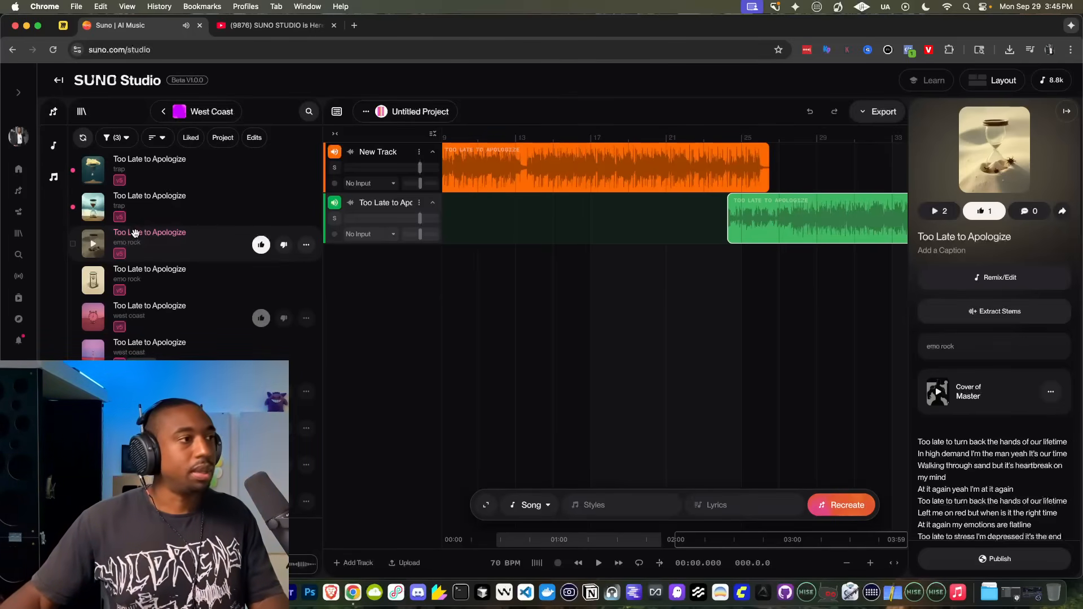
left_click(94, 209)
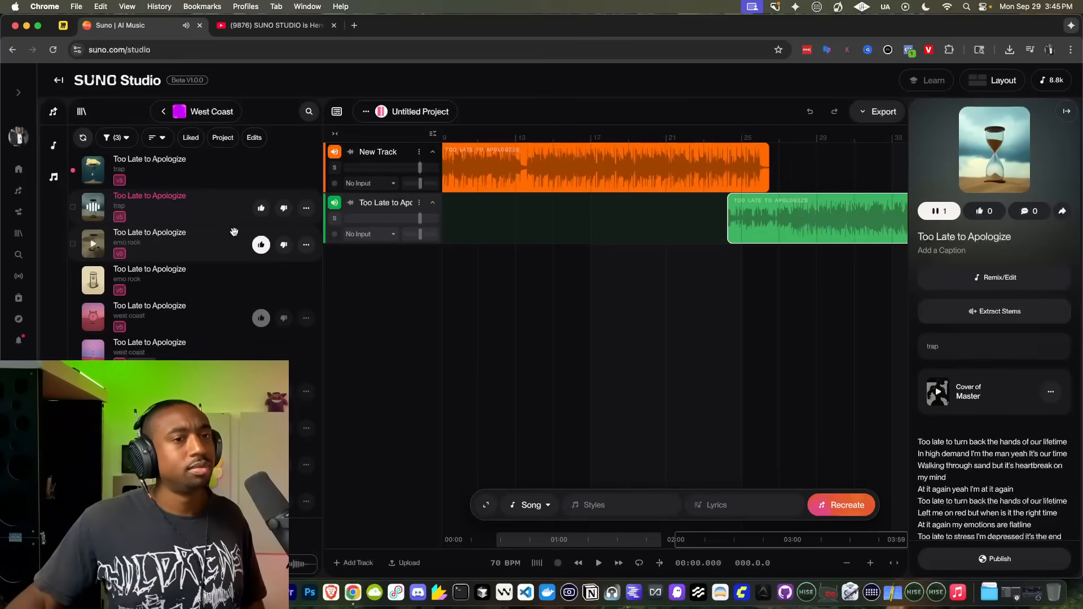
Mark the lower trap cover as liked, play the upper trap cover, pause it, and mark it as liked too
left_click(261, 208)
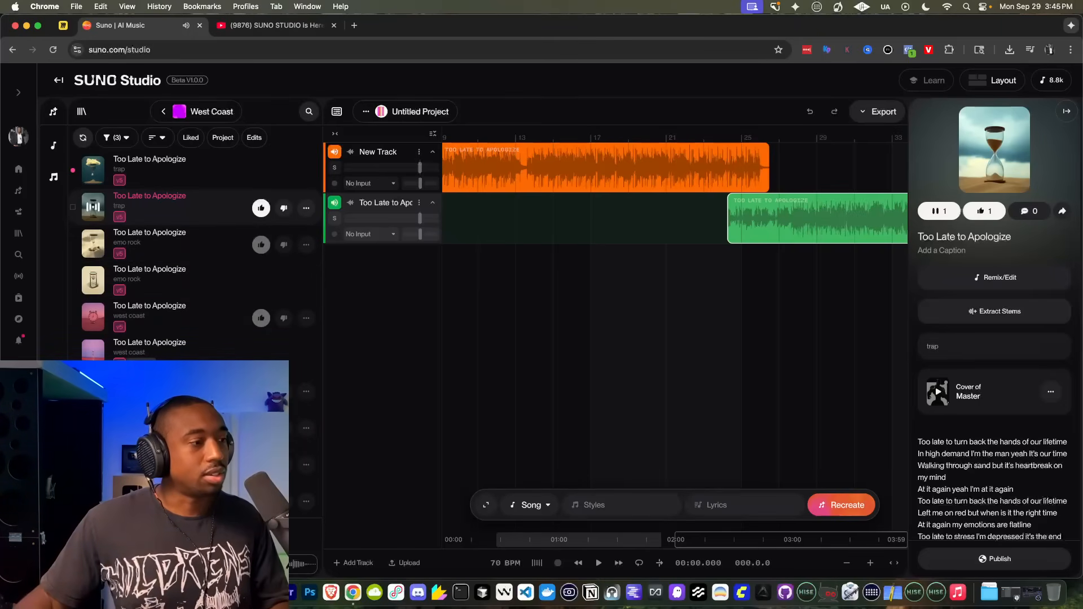
left_click(94, 208)
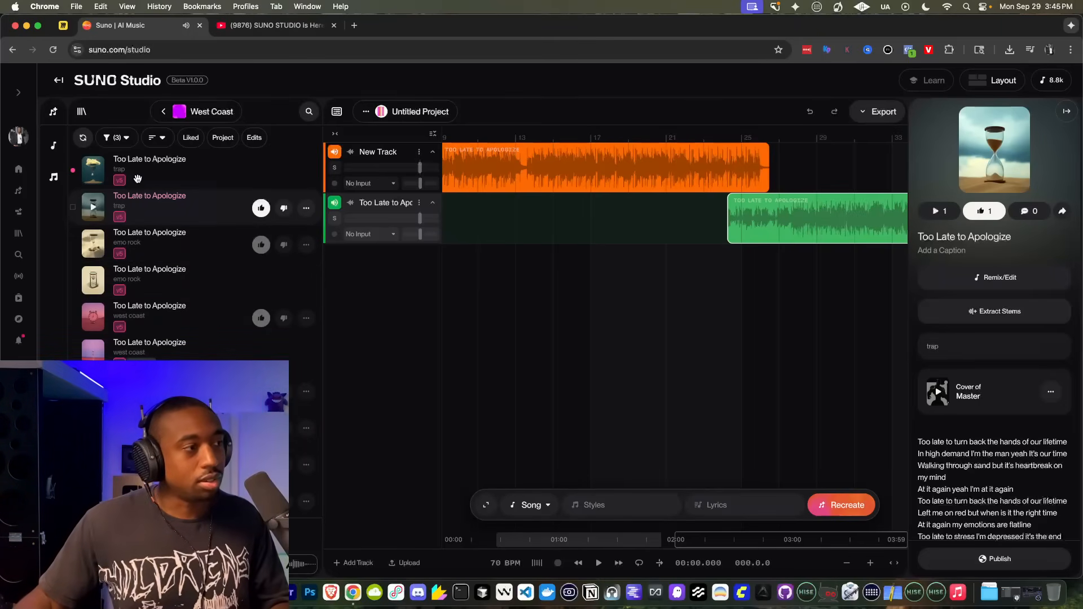
left_click(93, 173)
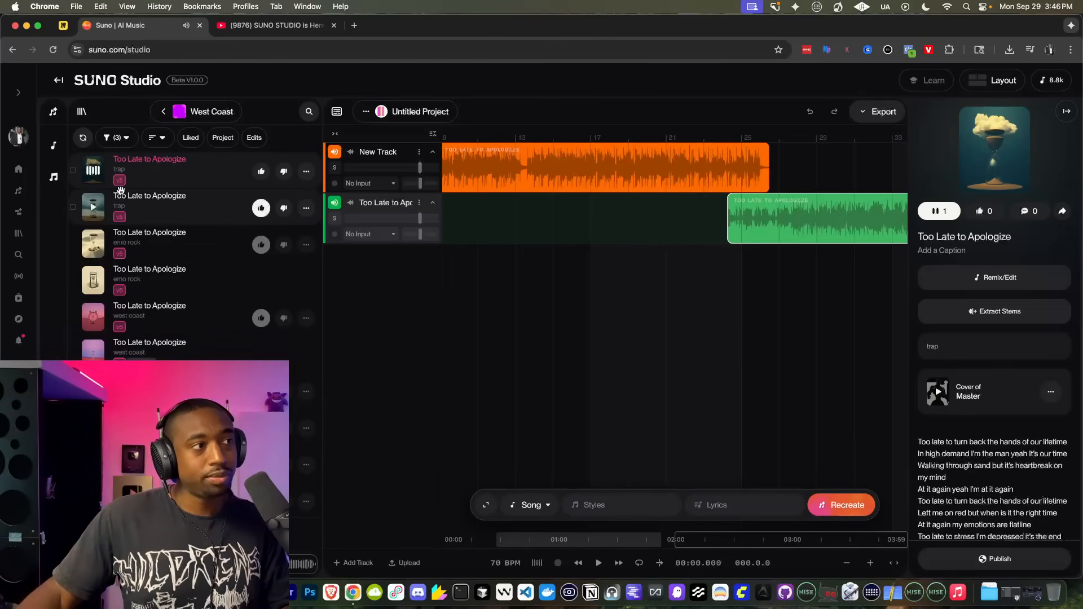
left_click(93, 170)
left_click(260, 171)
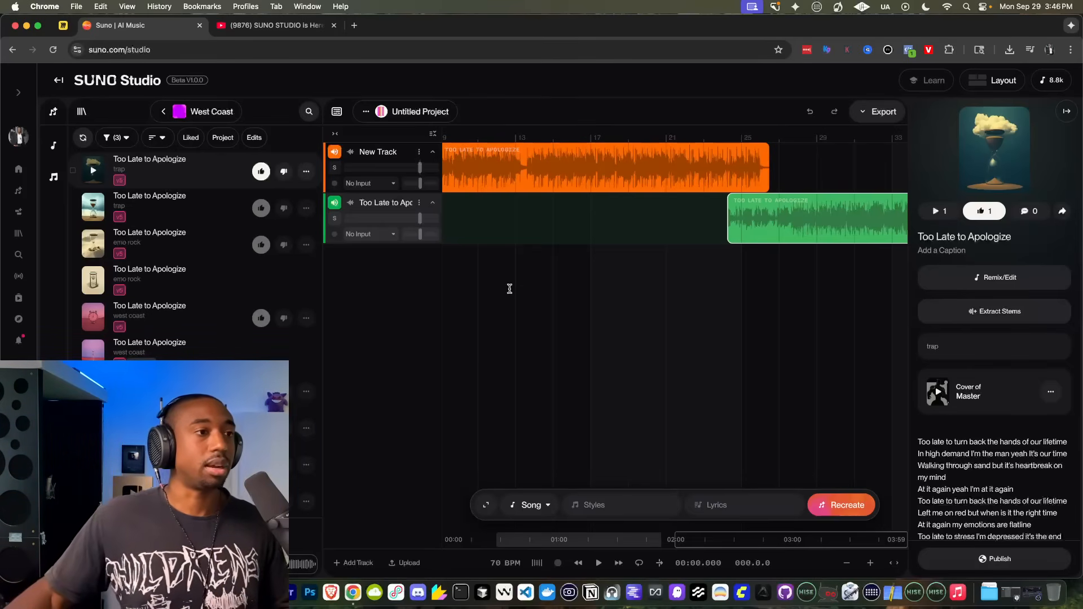
Collapse the song library and play the arrangement from the beginning
left_click(82, 111)
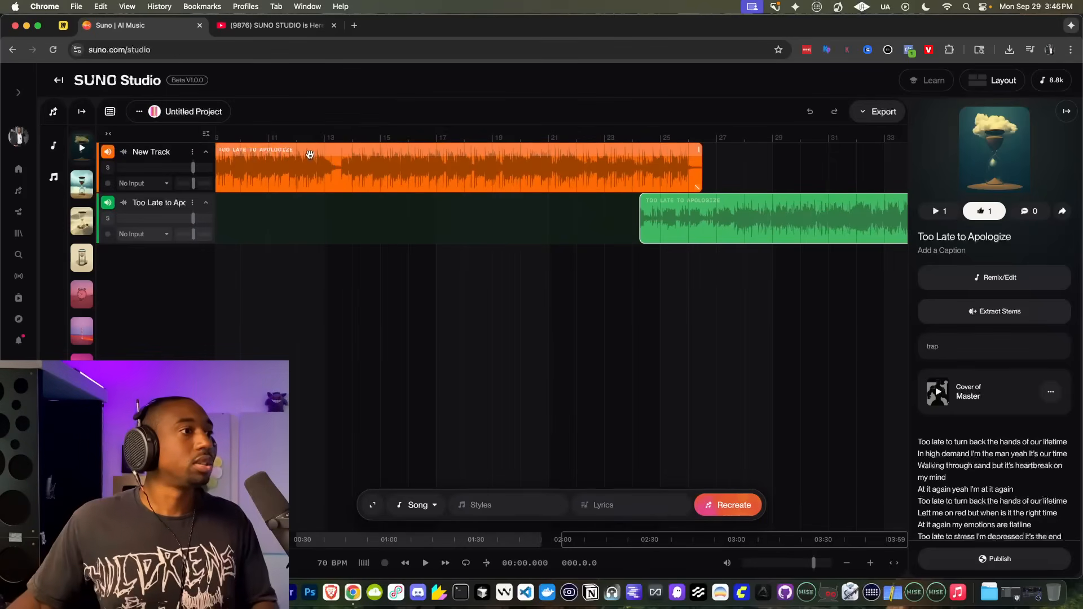
key("space")
key("space")
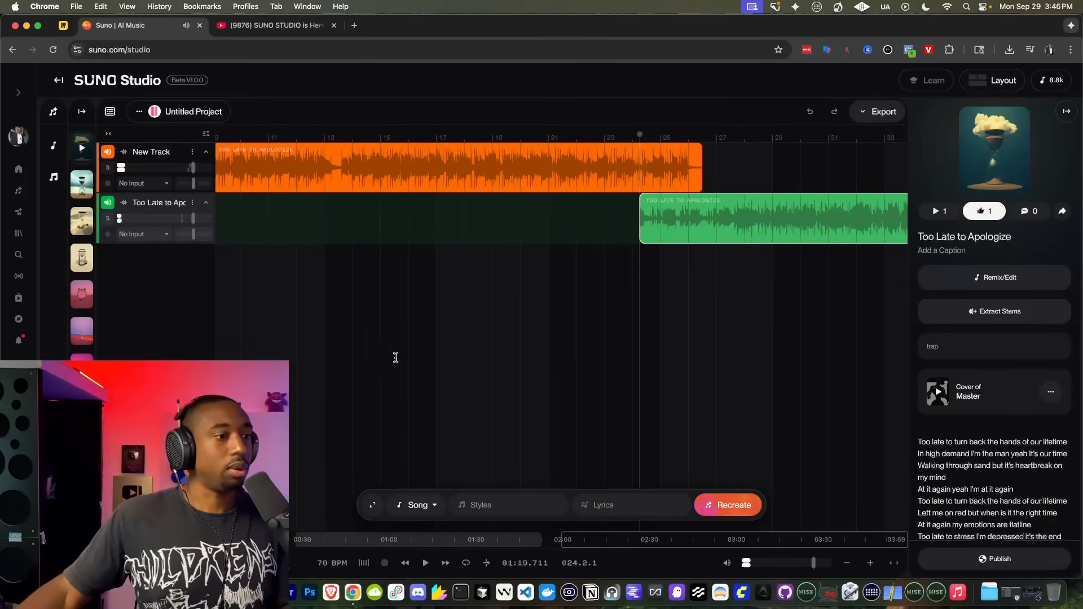
left_click(405, 563)
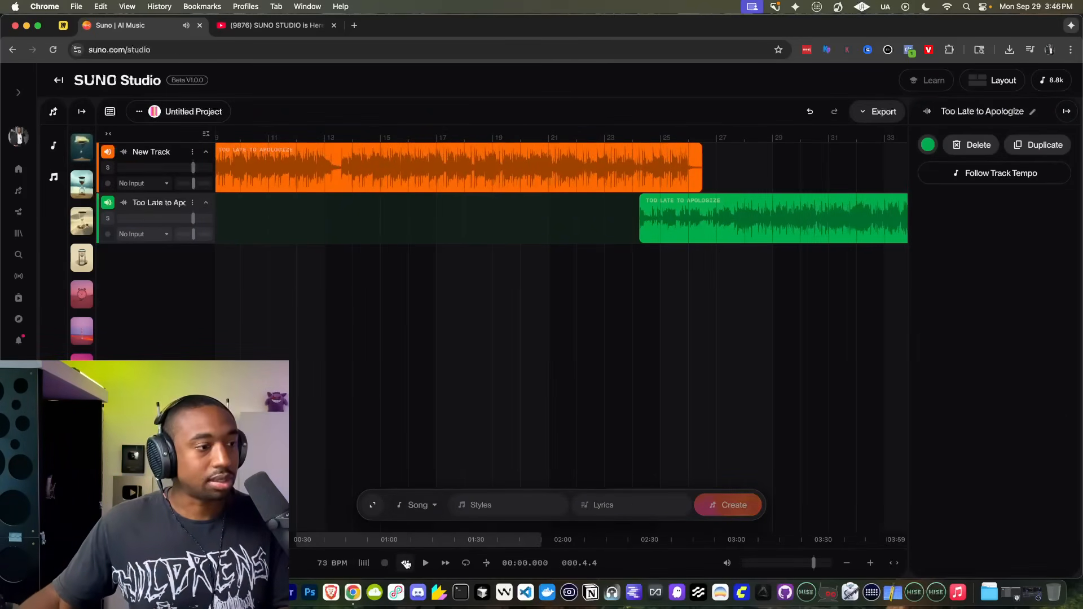
key("space")
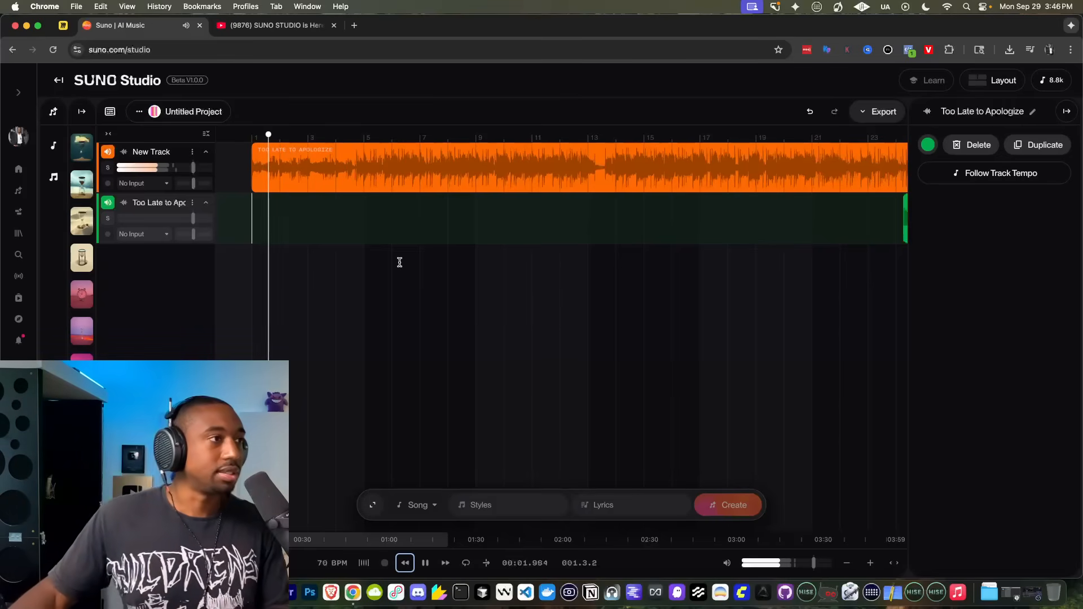
scroll(407, 264, "down", 5)
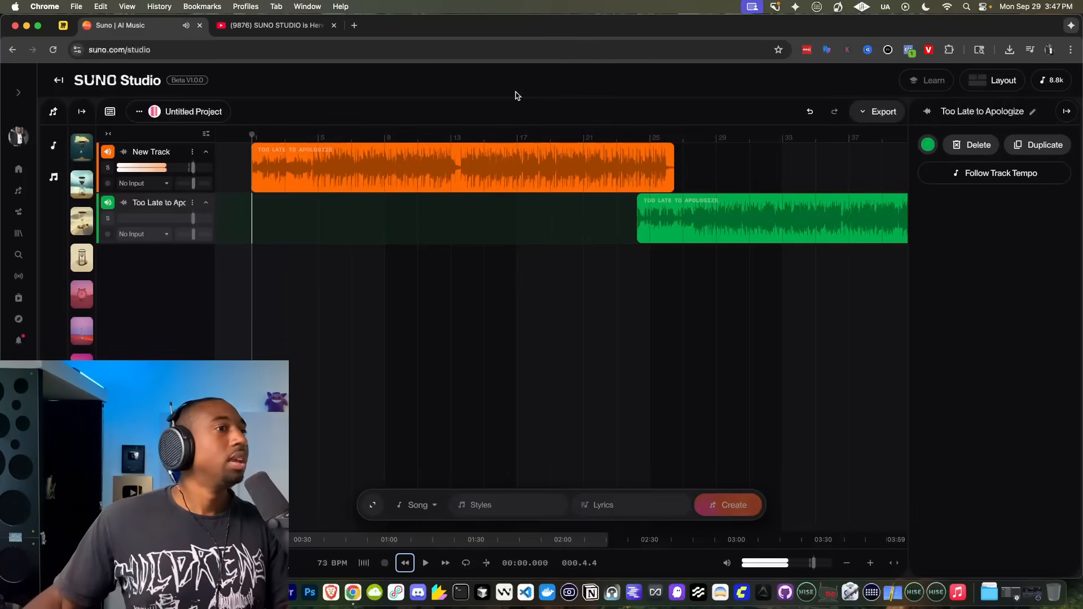
Play the arrangement from about bar 19 on the first track, and pause it
left_click(460, 129)
left_click(503, 129)
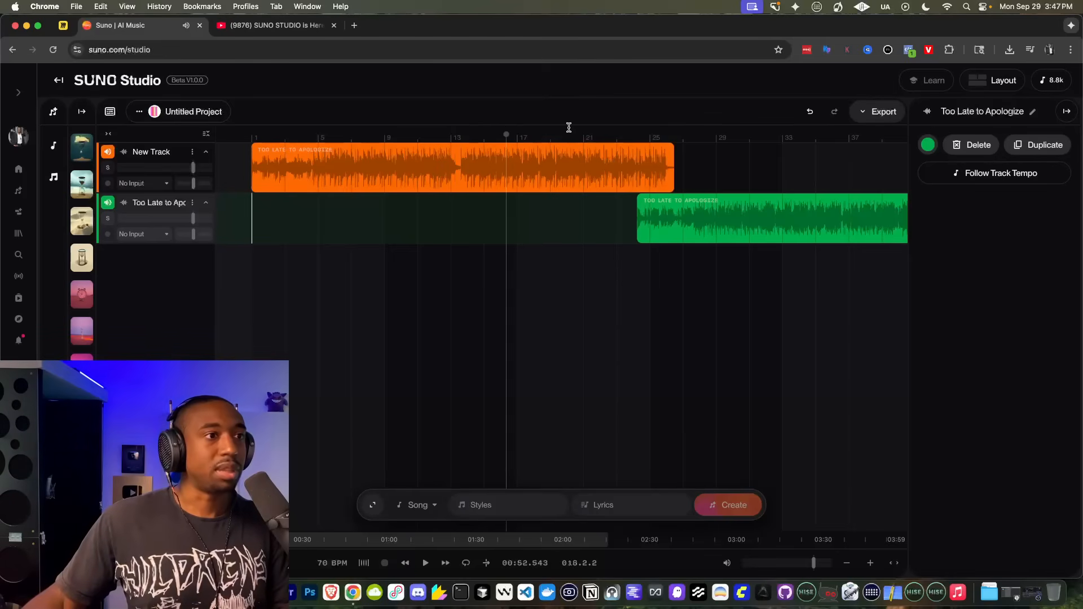
left_click(552, 131)
key("space")
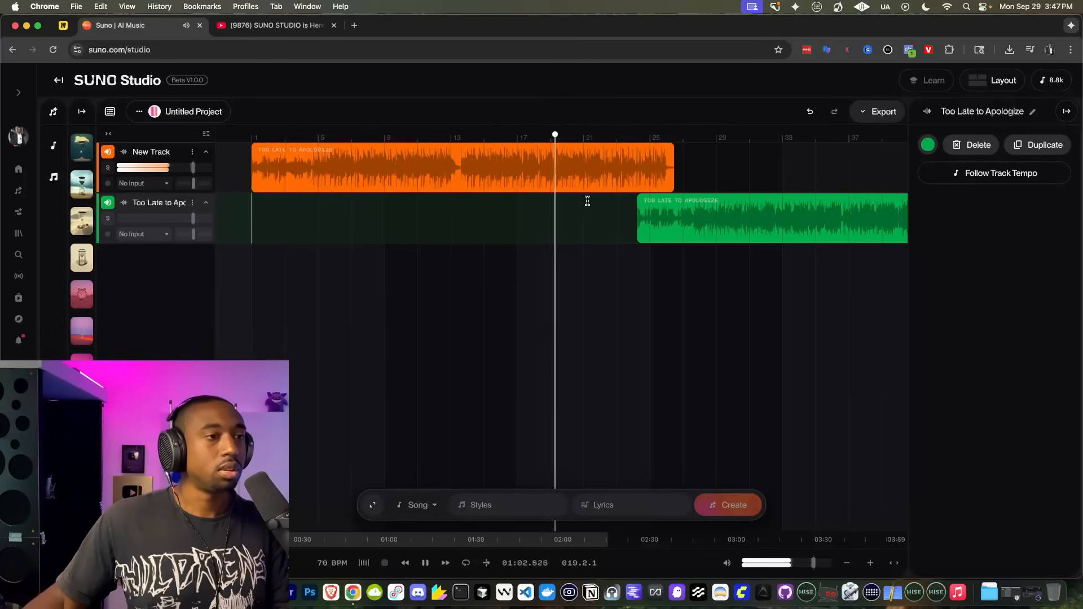
scroll(585, 198, "right", 2)
scroll(523, 203, "right", 2)
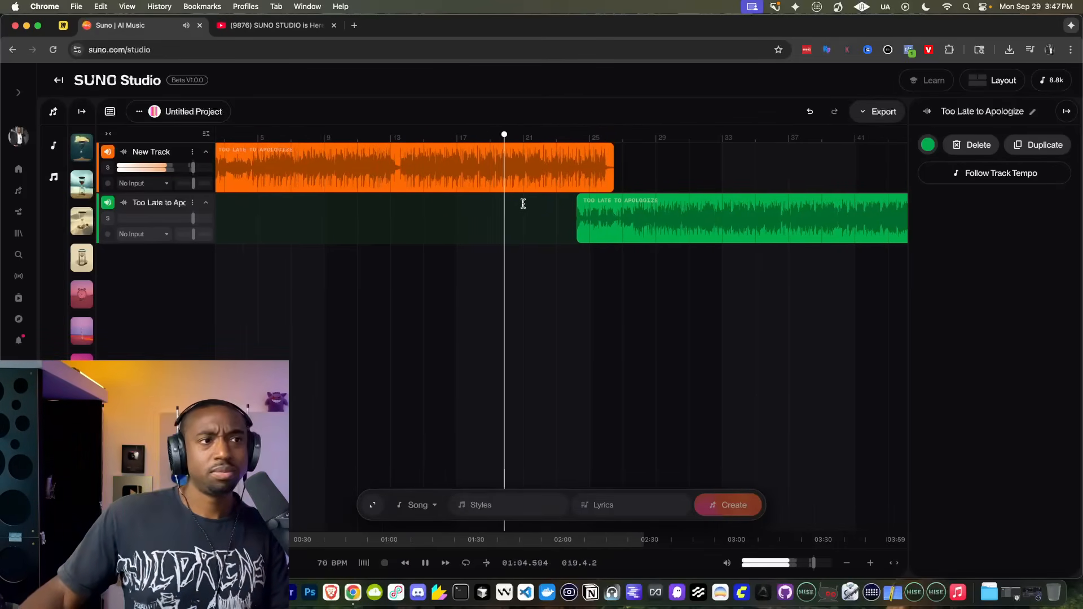
key("space")
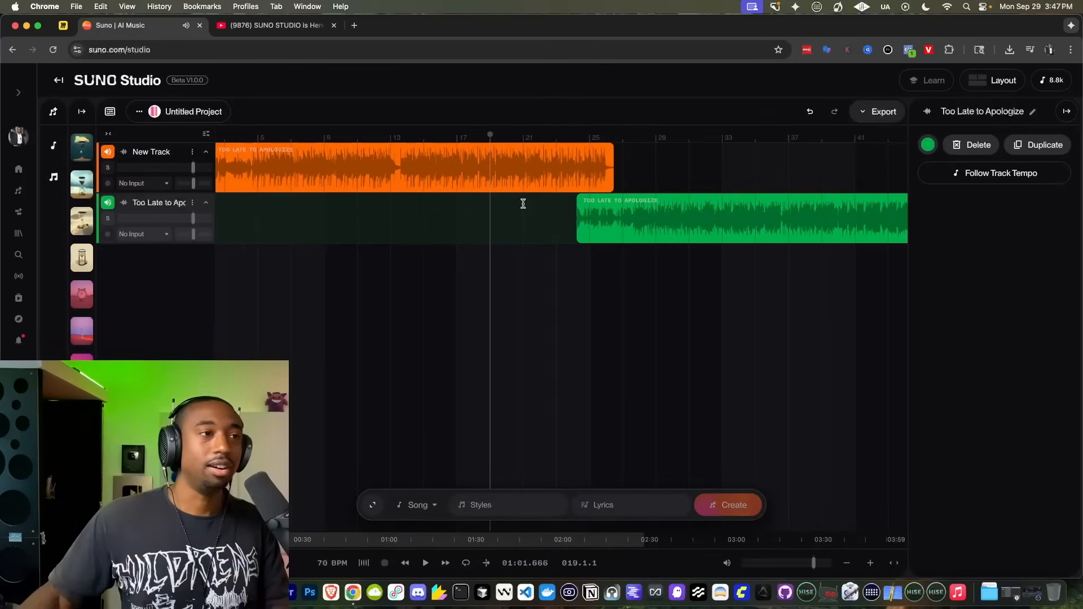
Replay the first-track clip from about bar 18, and play it again from bar 17
left_click(479, 134)
key("space")
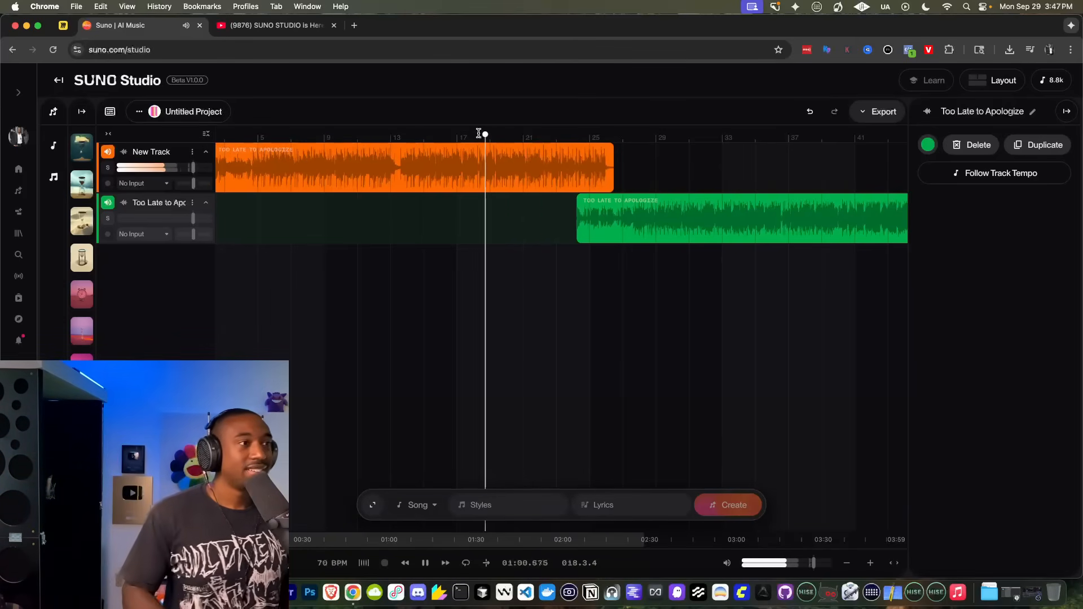
key("space")
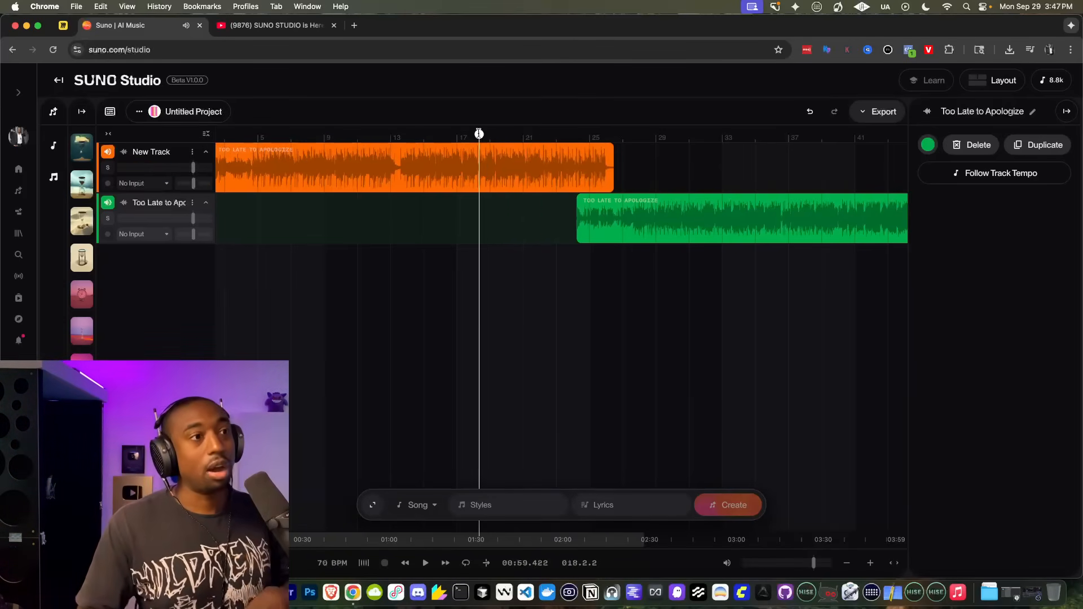
left_click_drag(474, 135, 464, 135)
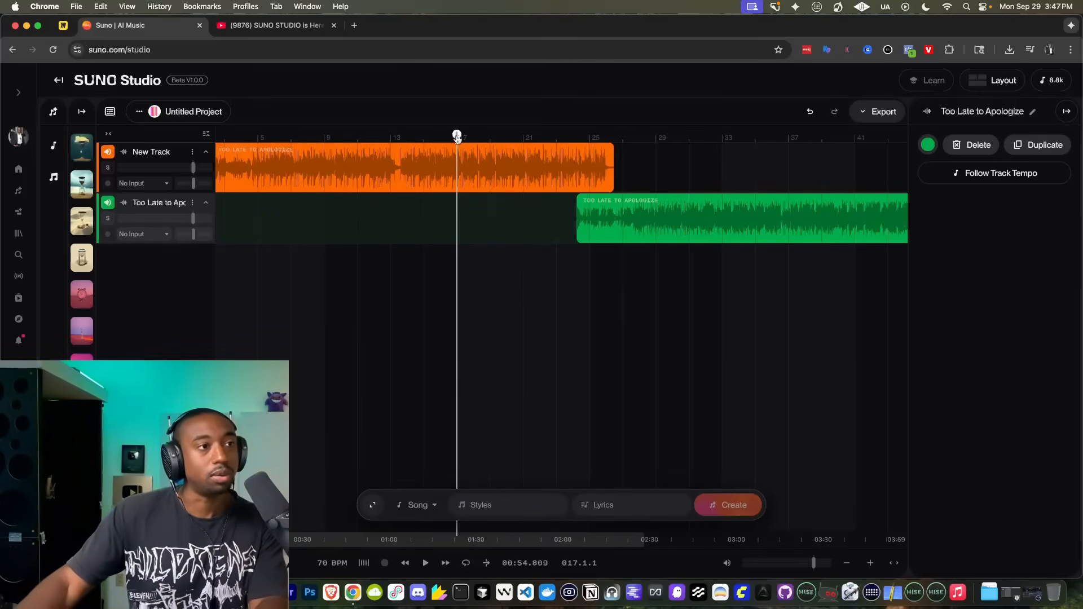
key("space")
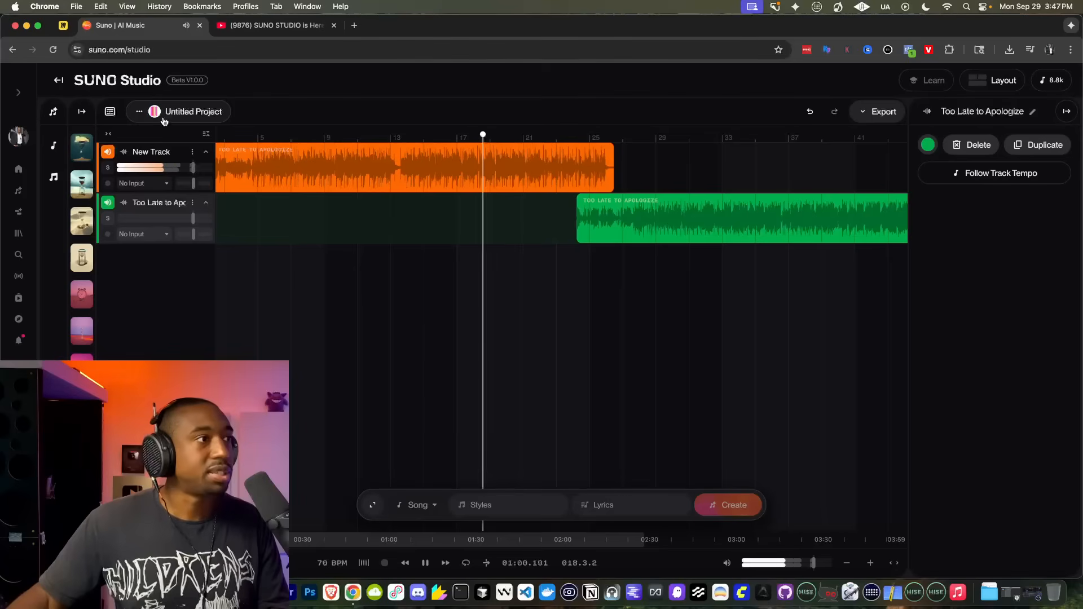
Rename the project as Too Late to Apologize
left_click(139, 112)
left_click(167, 183)
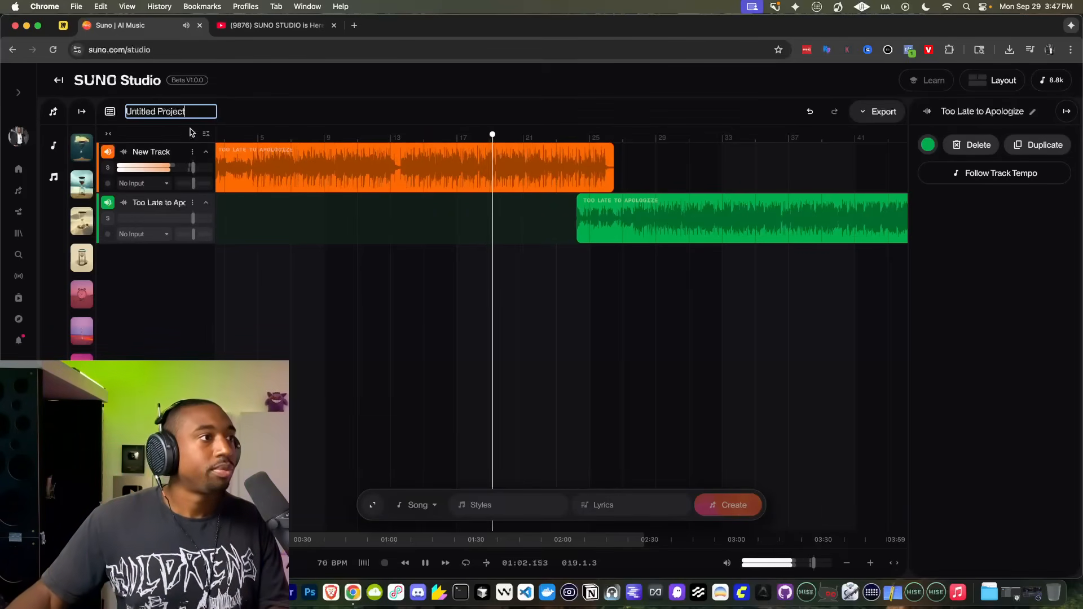
type("Too")
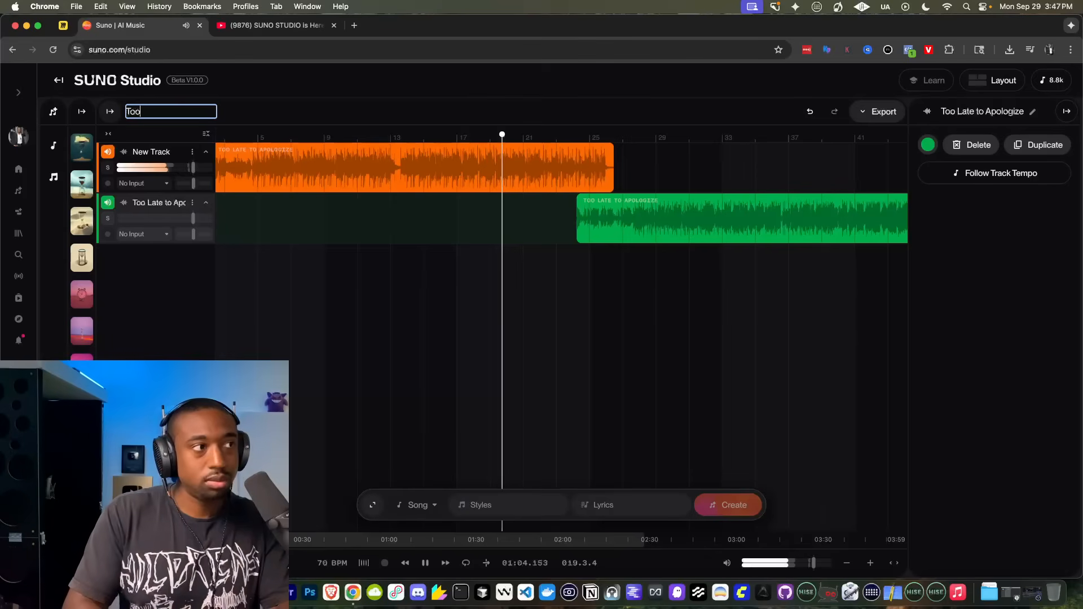
type(" Late to Apo")
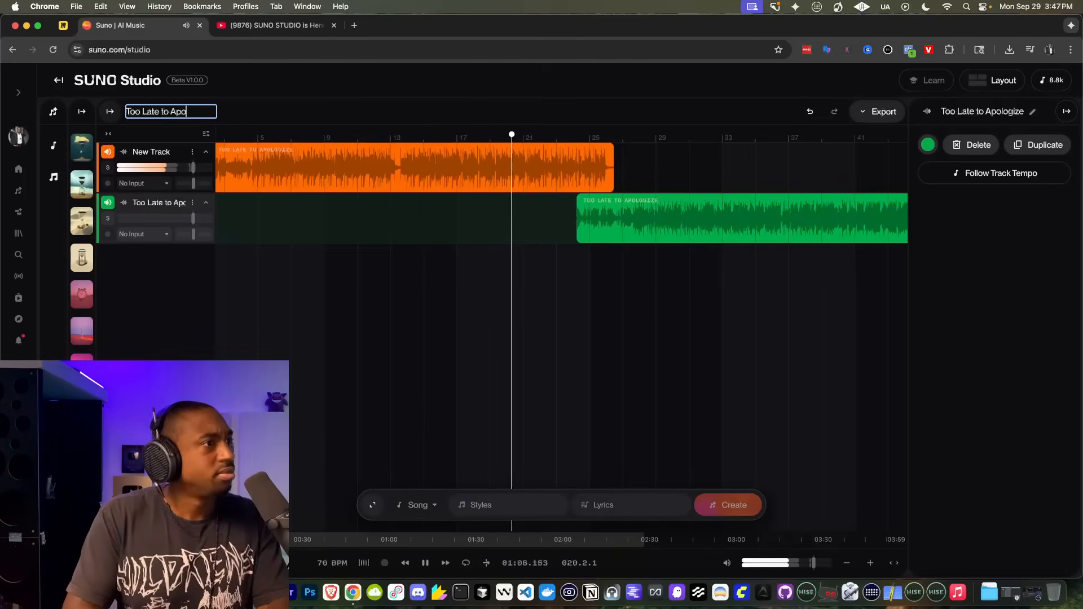
type("logize")
key("Return")
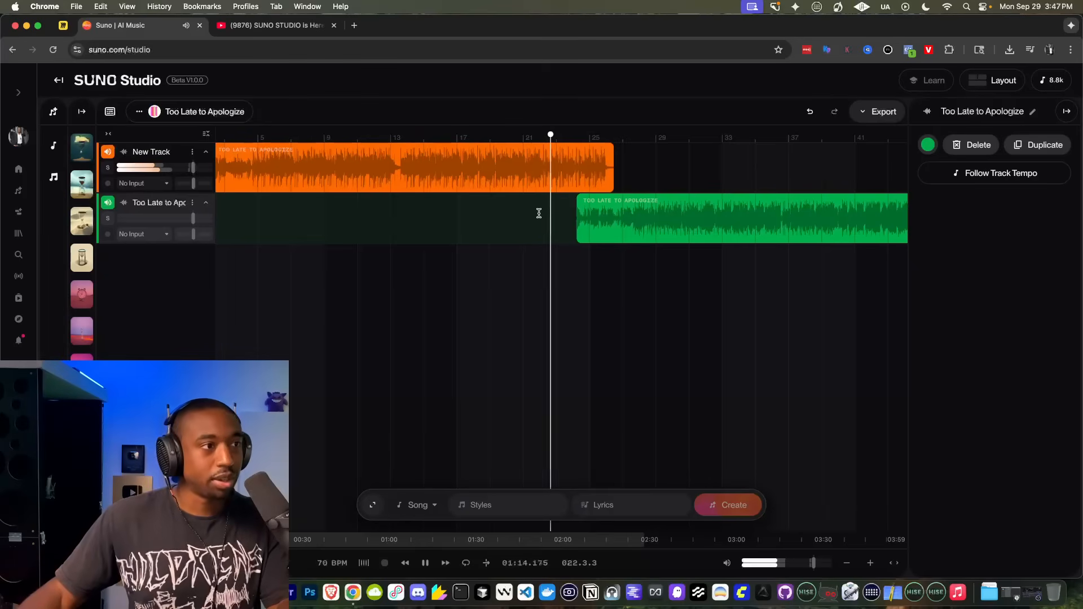
Move the west coast g-funk clip on the second track to start at bar 26, where the first clip's music ends, and pause playback
scroll(552, 225, "left", 2)
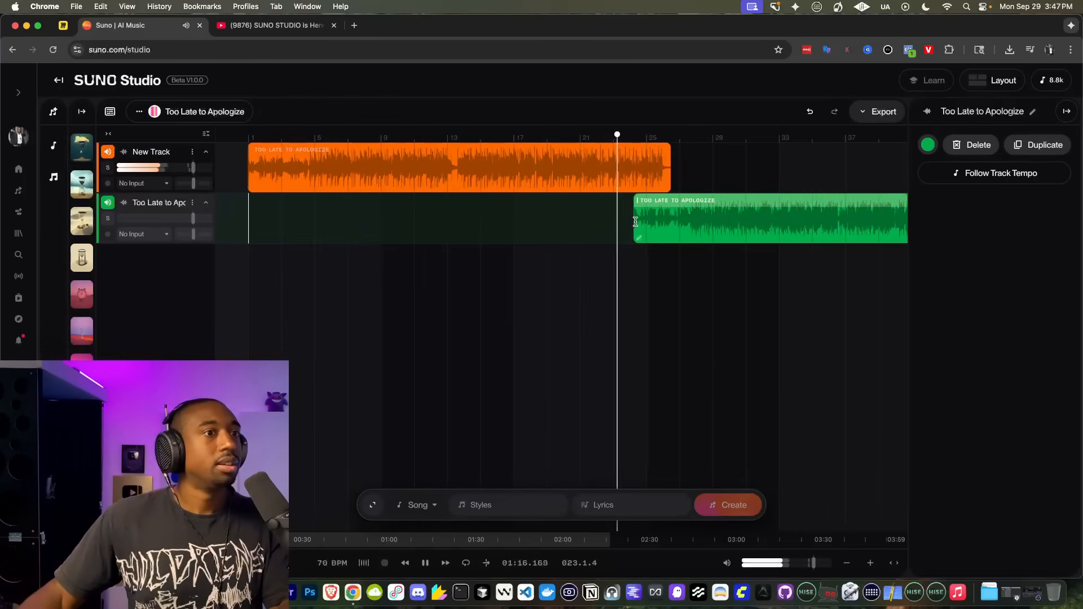
scroll(641, 225, "up", 2)
scroll(641, 225, "up", 2)
left_click_drag(640, 226, 687, 210)
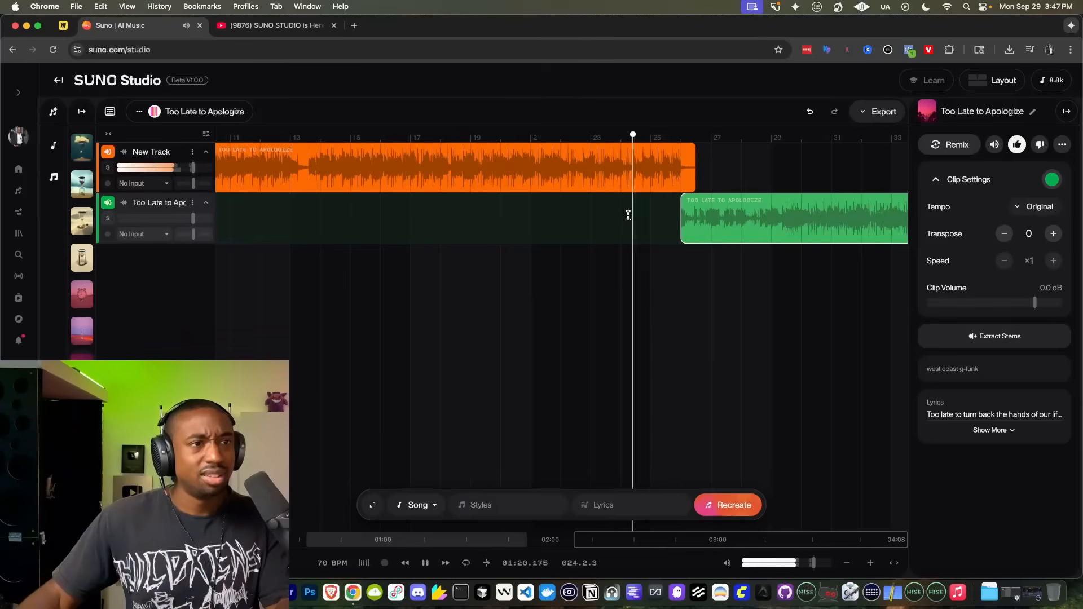
scroll(650, 209, "up", 1)
scroll(650, 209, "up", 2)
scroll(647, 208, "right", 2)
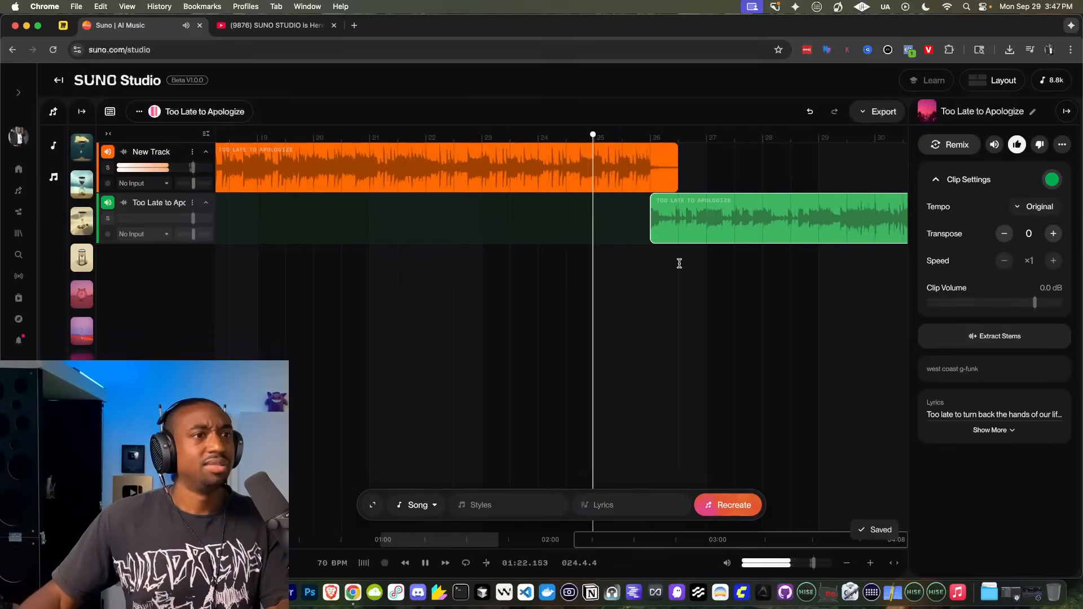
scroll(681, 261, "up", 2)
scroll(684, 261, "up", 3)
key("space")
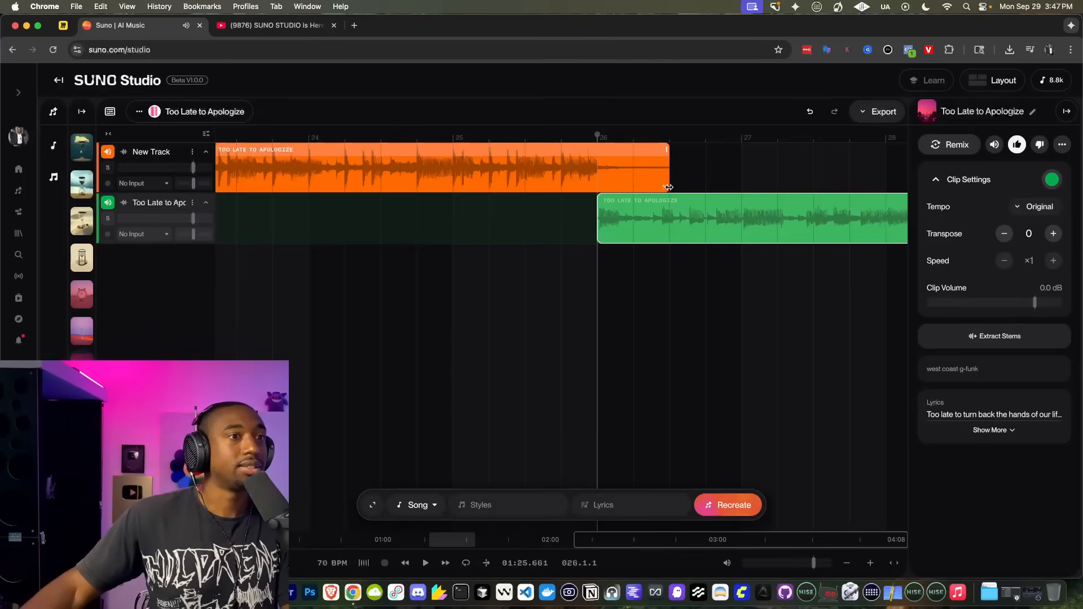
Try to adjust the starting edge of the west coast g-funk clip at bar 26
scroll(553, 168, "down", 1)
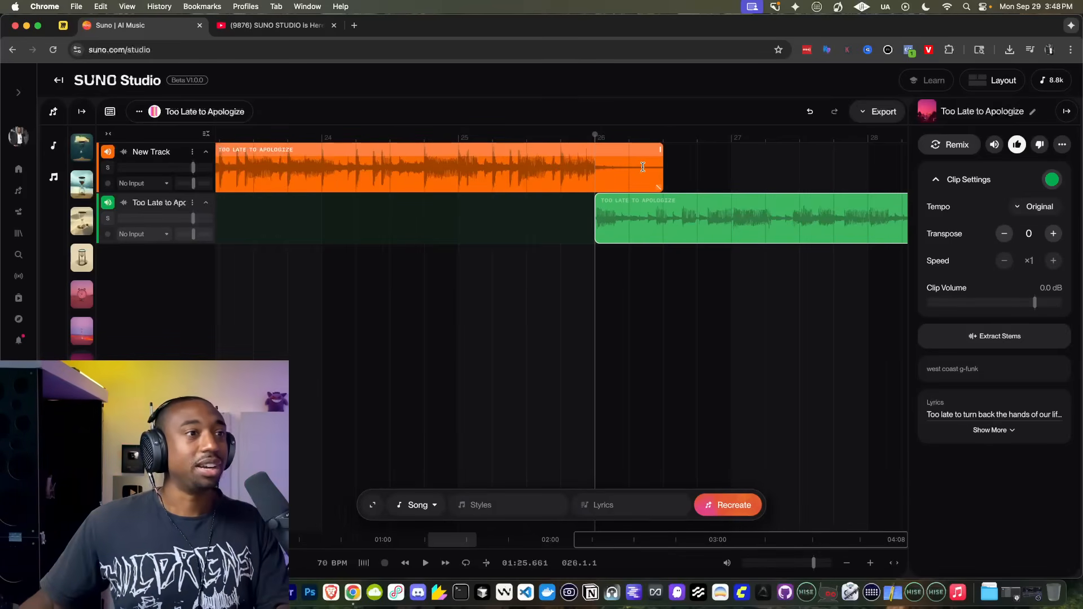
scroll(642, 167, "up", 2)
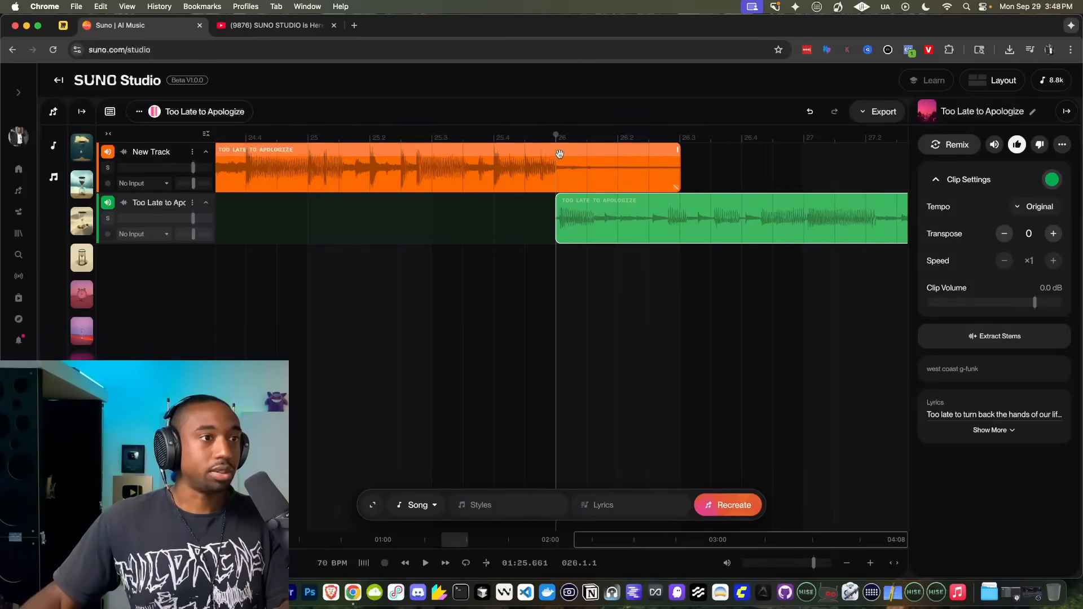
left_click(562, 231)
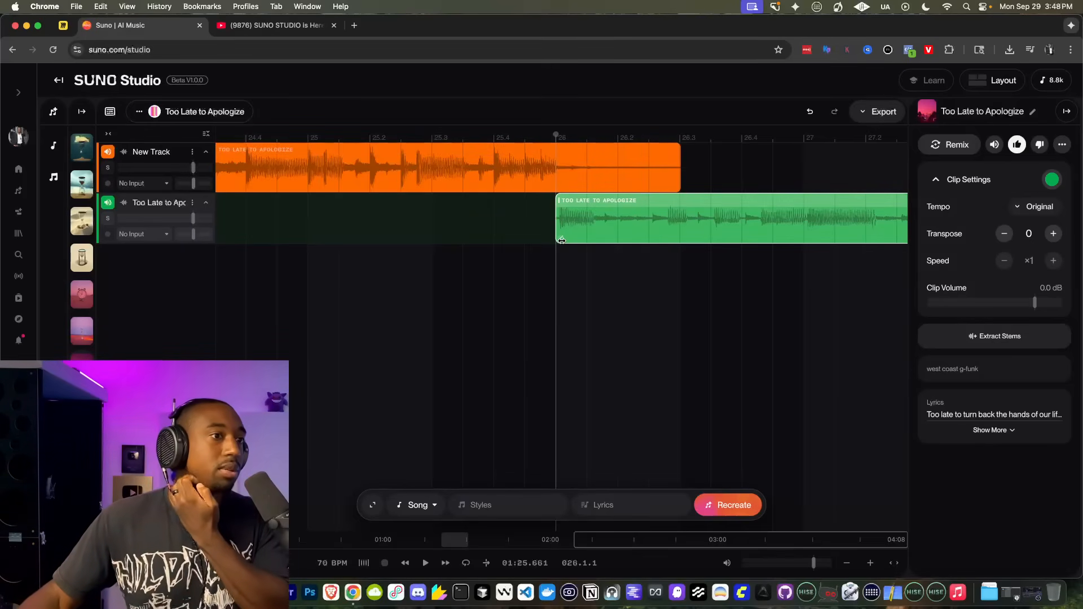
mouse_move(562, 241)
left_mouse_down()
mouse_move(691, 208)
mouse_move(567, 222)
left_mouse_up()
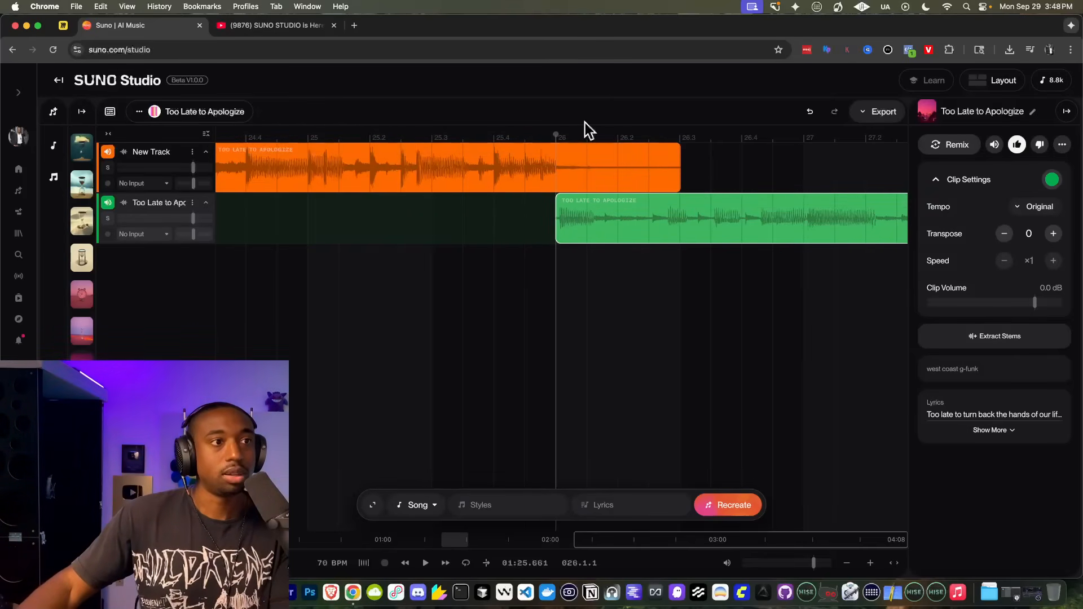
Listen to the transition between the two clips around bar 26, replaying it from bar 25, and stop playback
key("space")
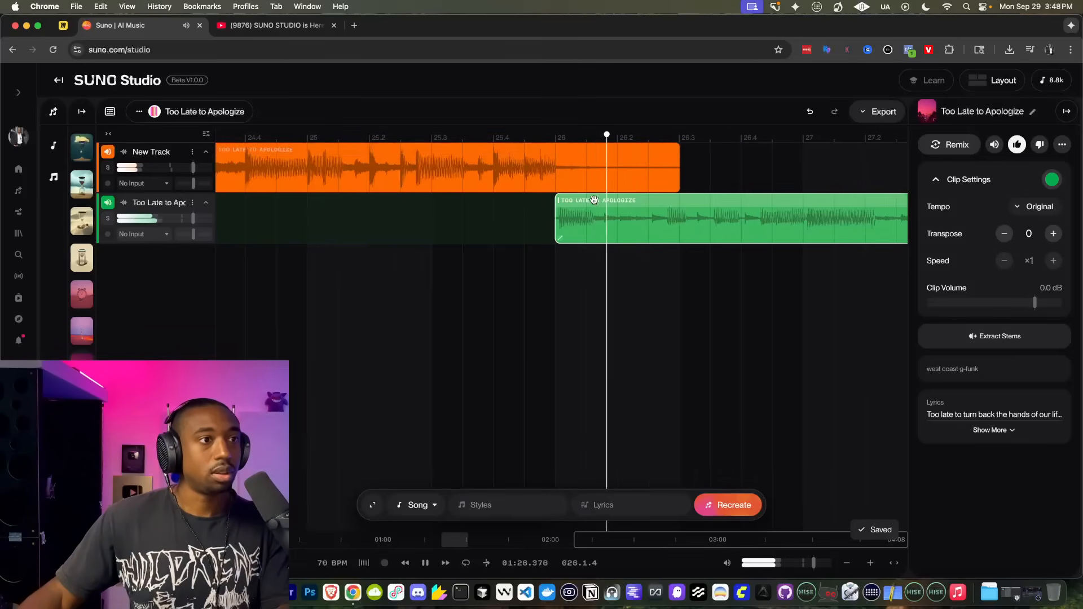
left_click(351, 133)
scroll(351, 133, "down", 3)
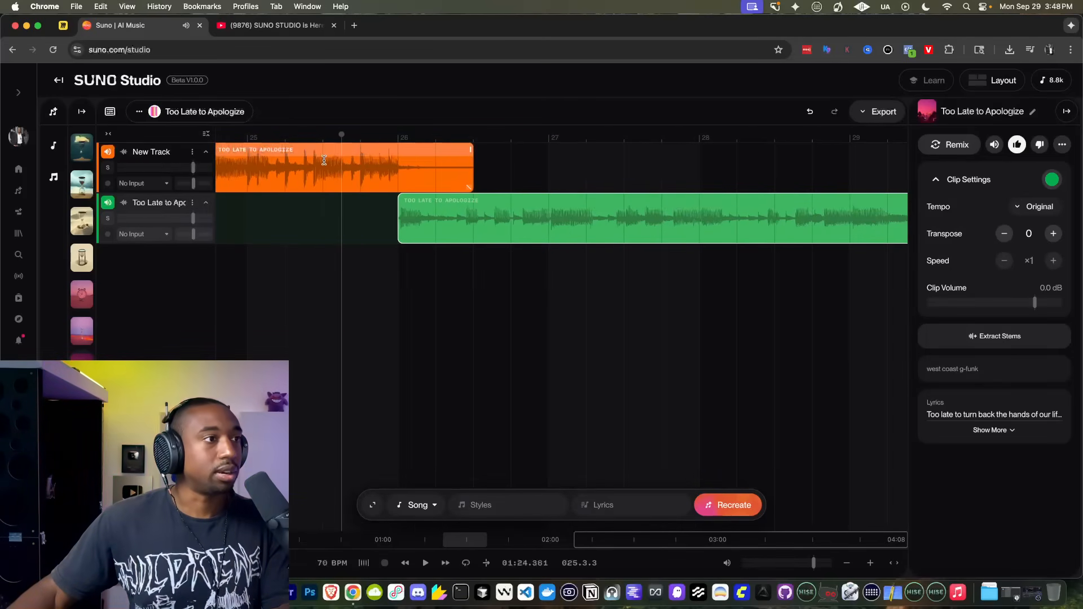
key("space")
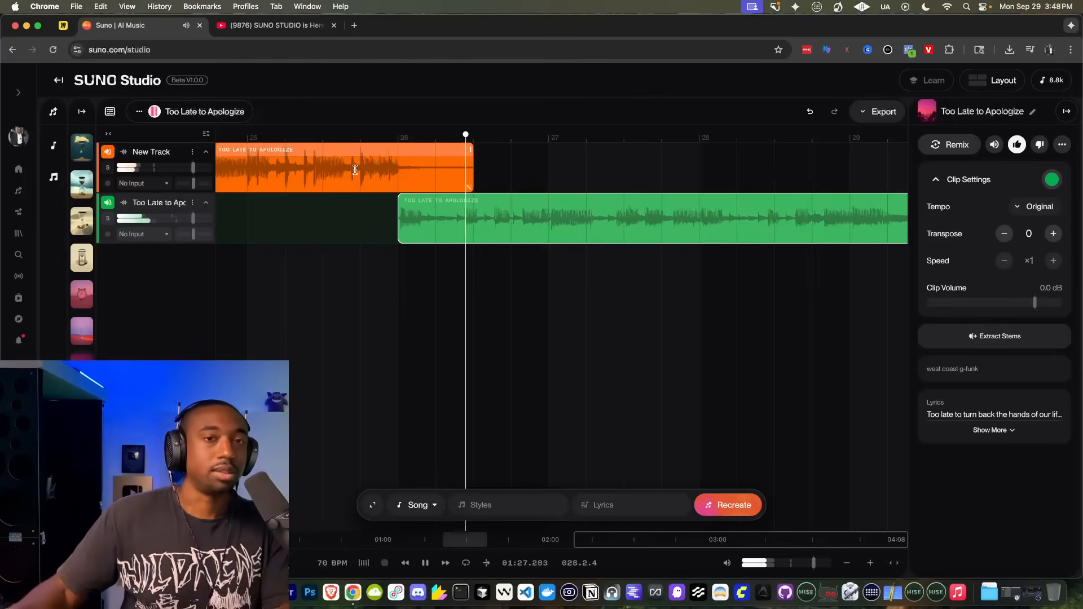
scroll(410, 213, "up", 2)
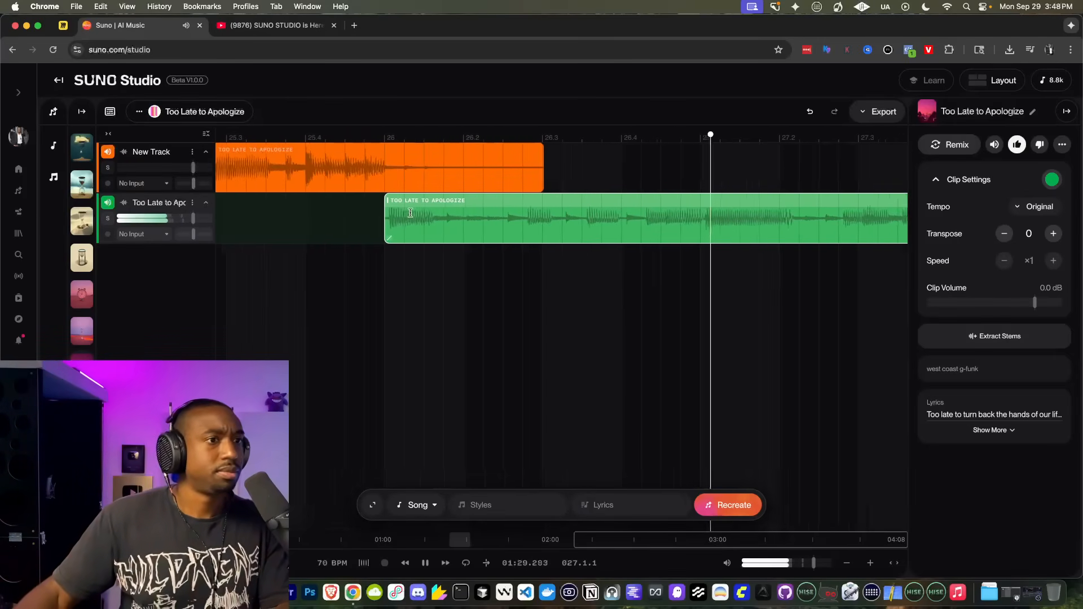
scroll(410, 212, "down", 5)
scroll(410, 213, "down", 5)
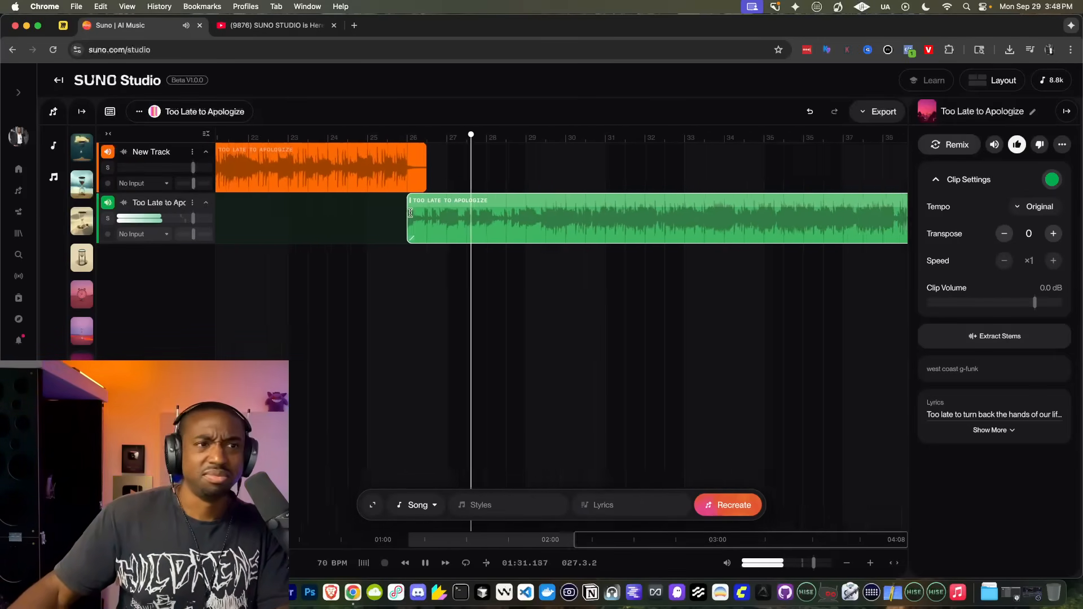
key("space")
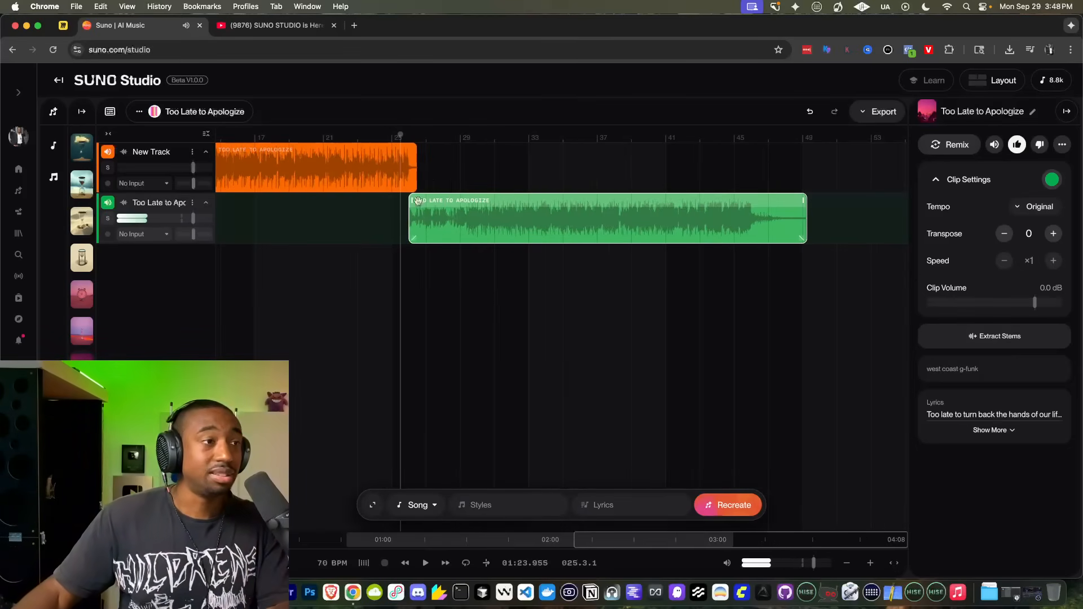
left_click(429, 187)
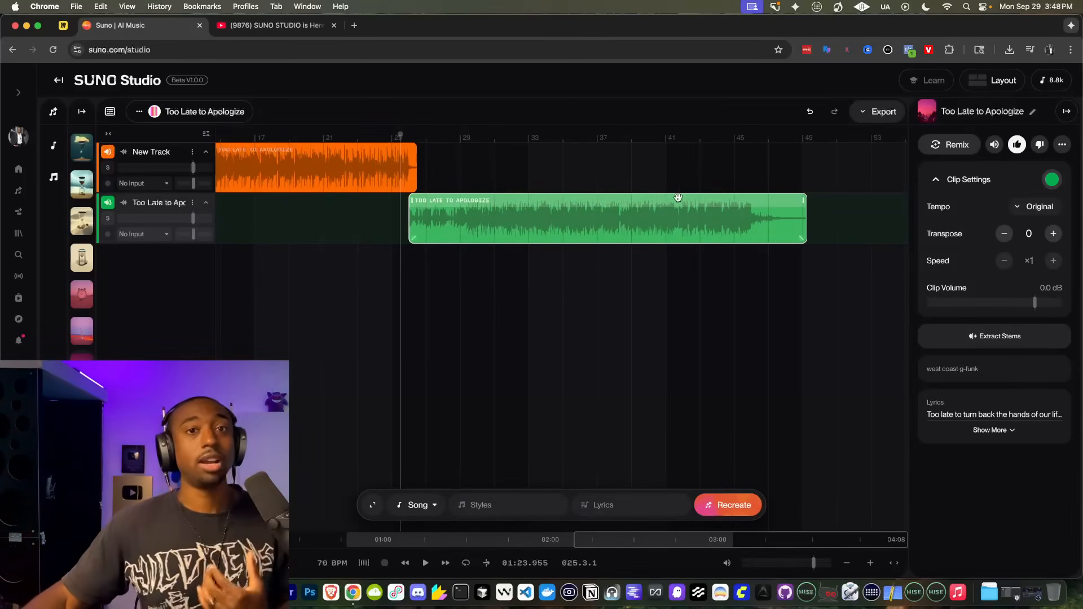
Open the project's export options and close the YouTube browser tab
left_click(890, 119)
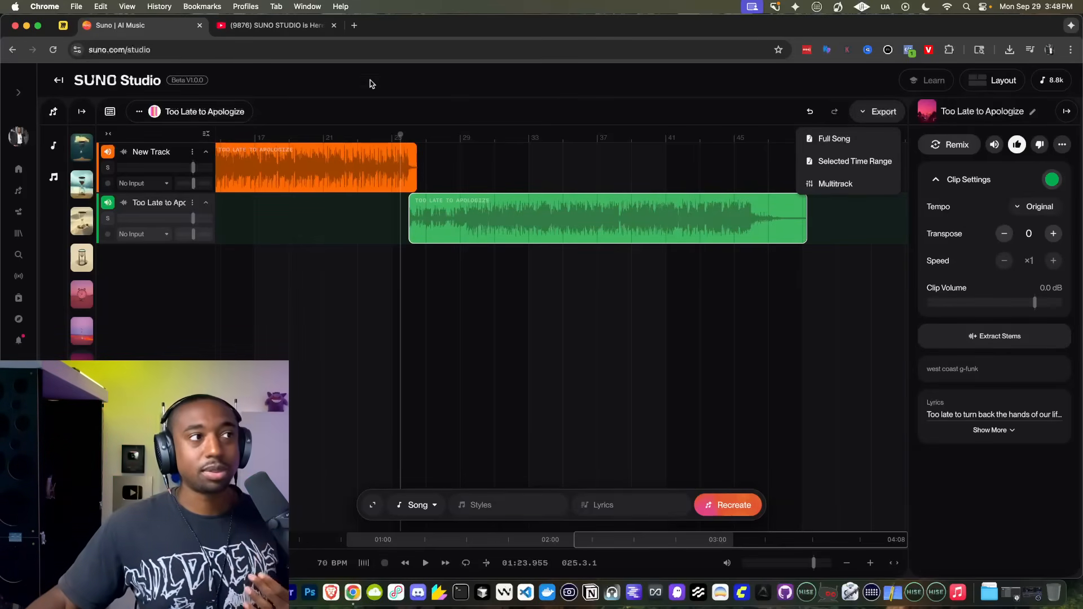
left_click(333, 25)
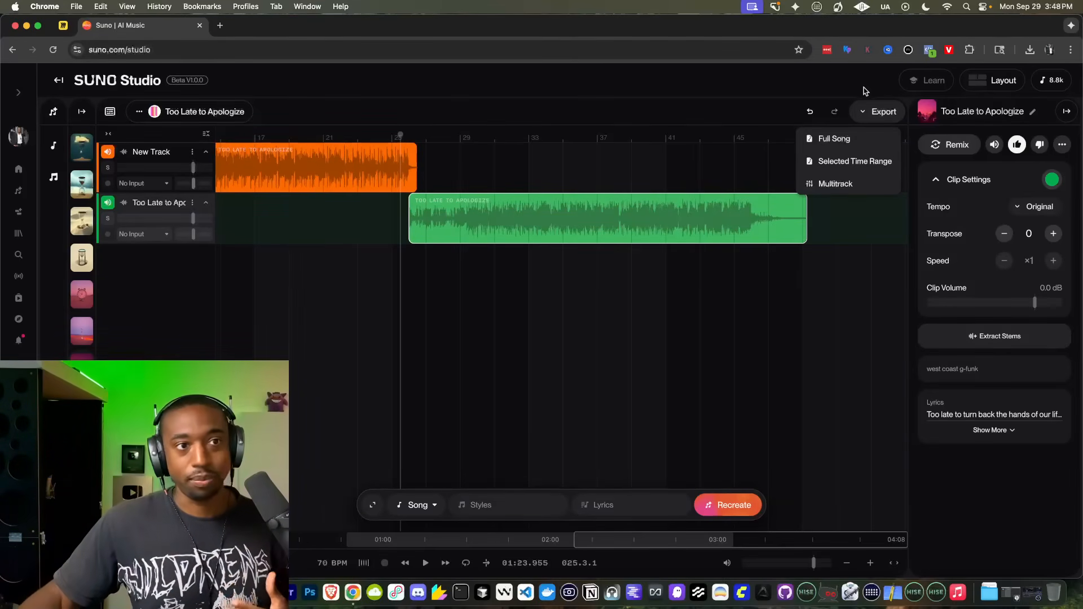
left_click(832, 92)
left_click(882, 112)
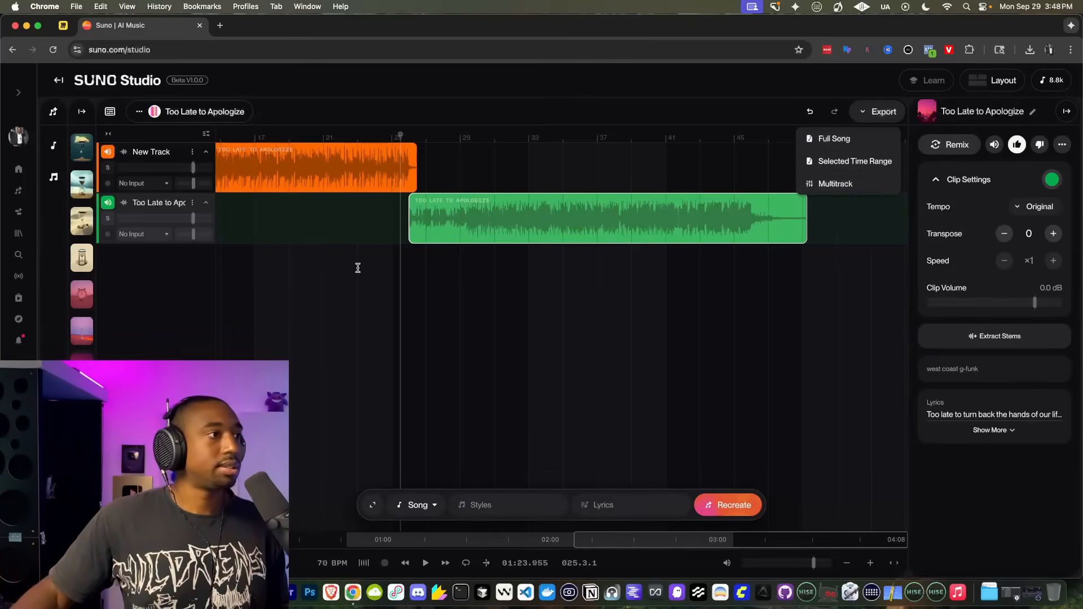
Rename the orange track, New Track, as "JB - IH - track 1"
left_click(193, 153)
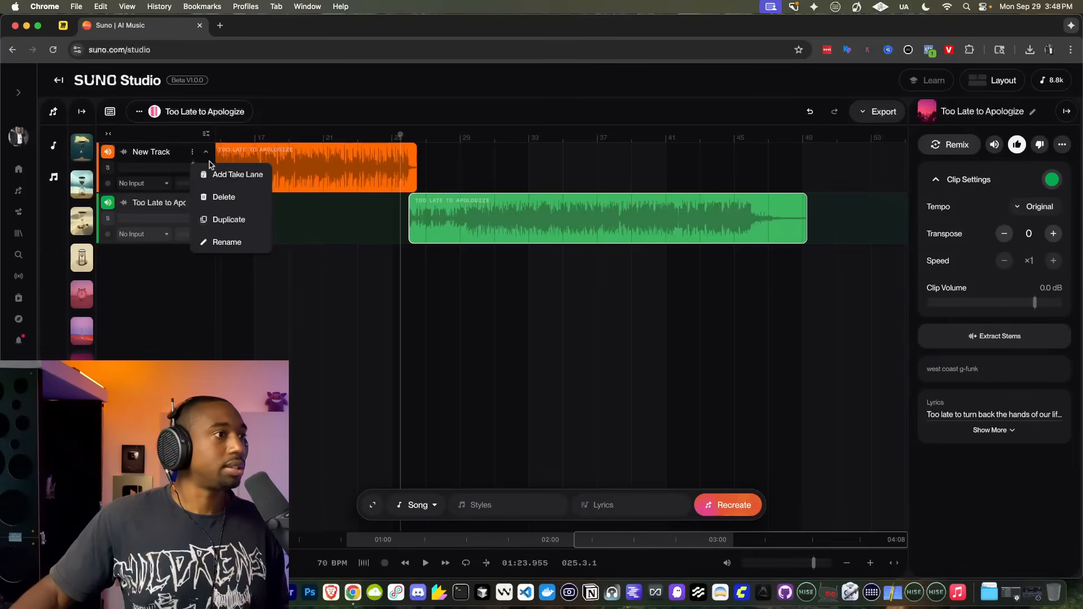
left_click(235, 242)
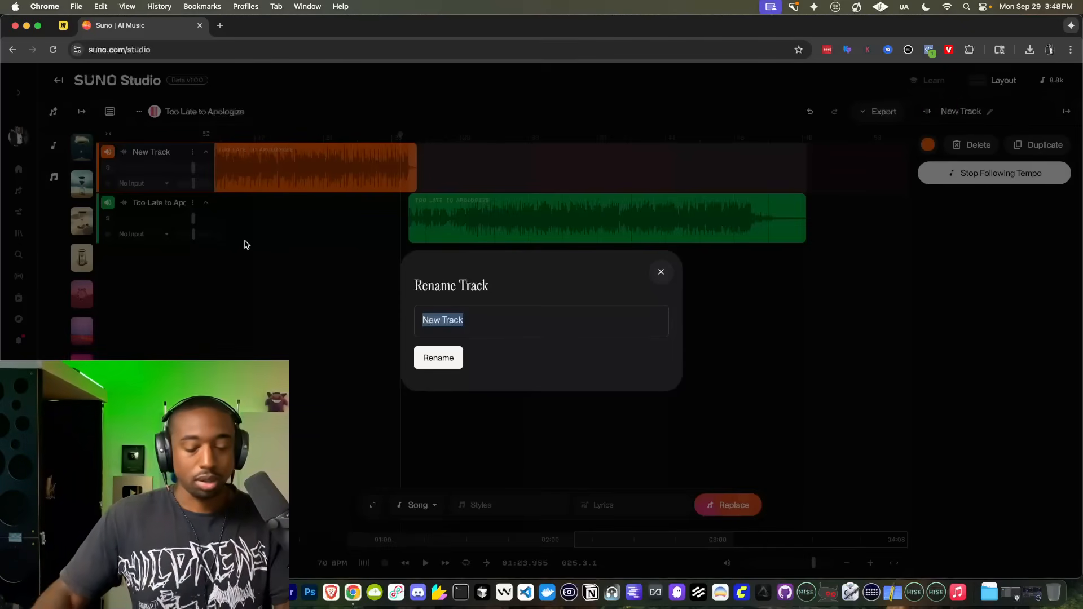
type("JB")
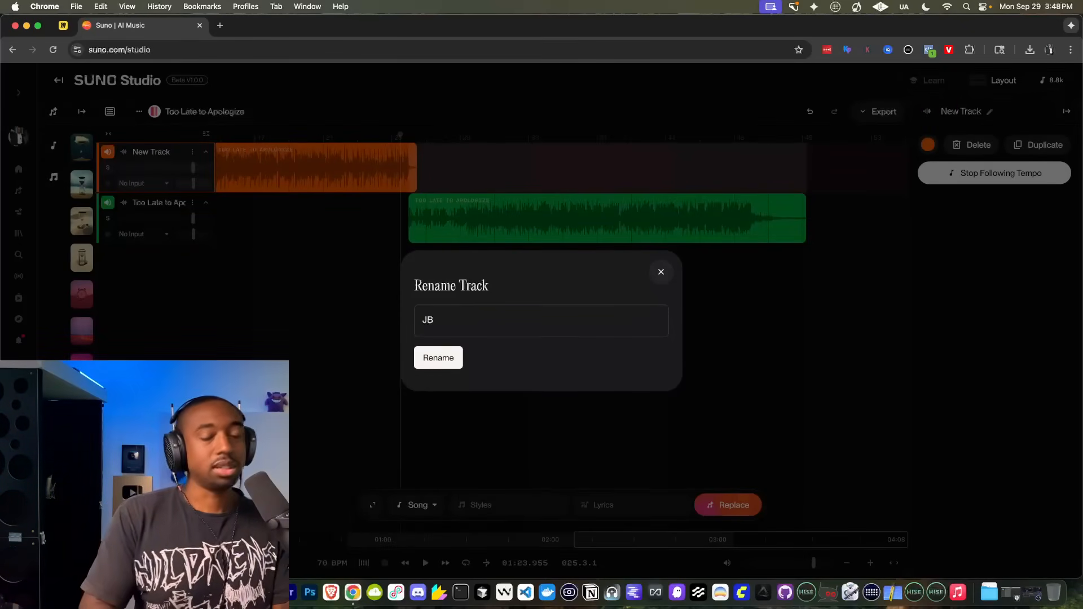
type(" -")
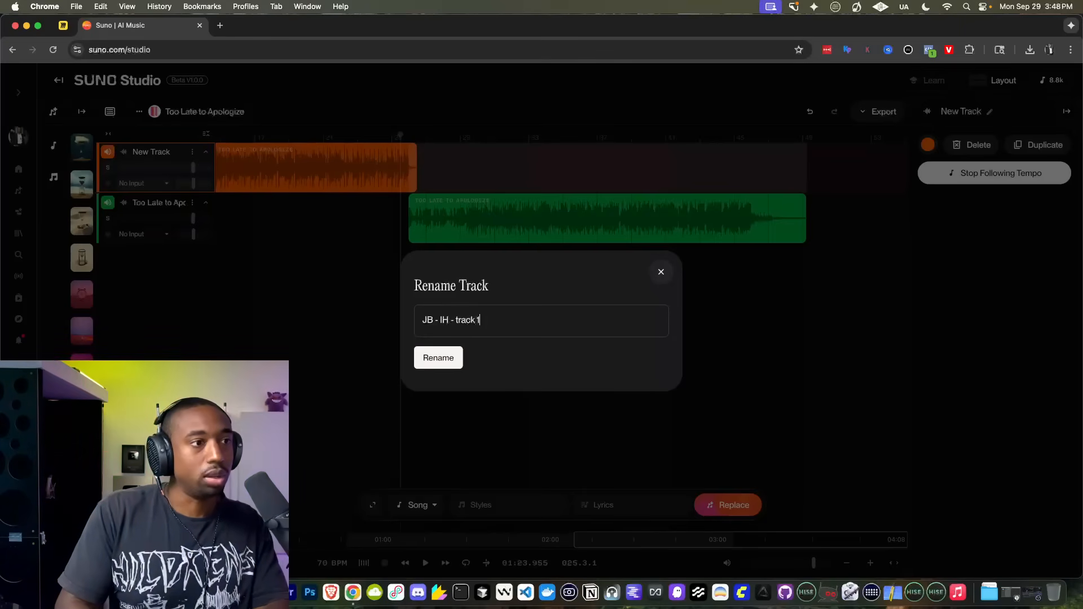
type(" IH - track 1")
key("Return")
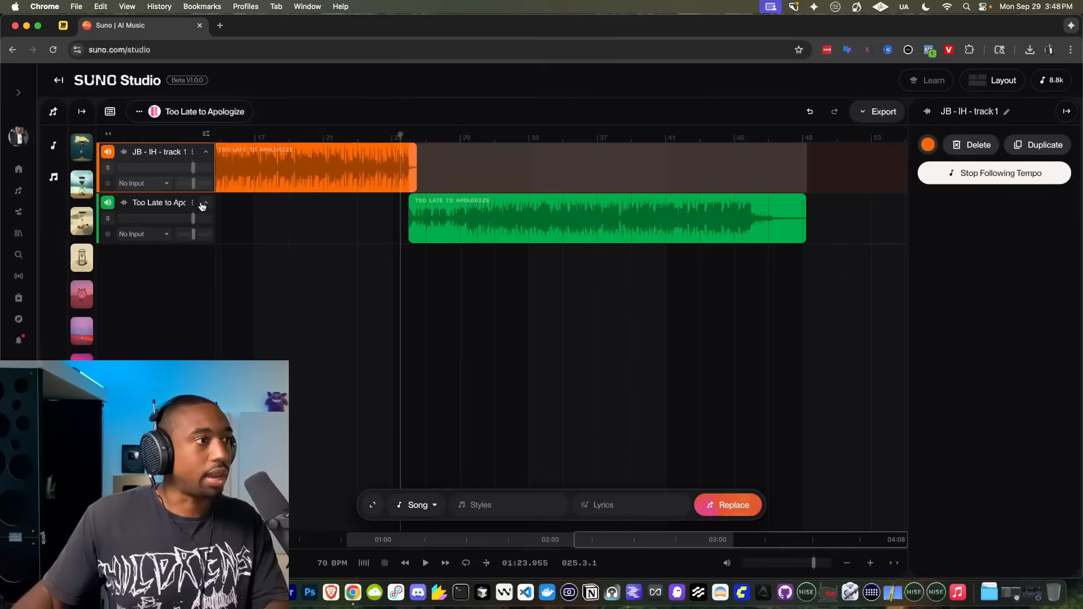
Rename the green track below it as "Track 2"
left_click(193, 203)
left_click(235, 294)
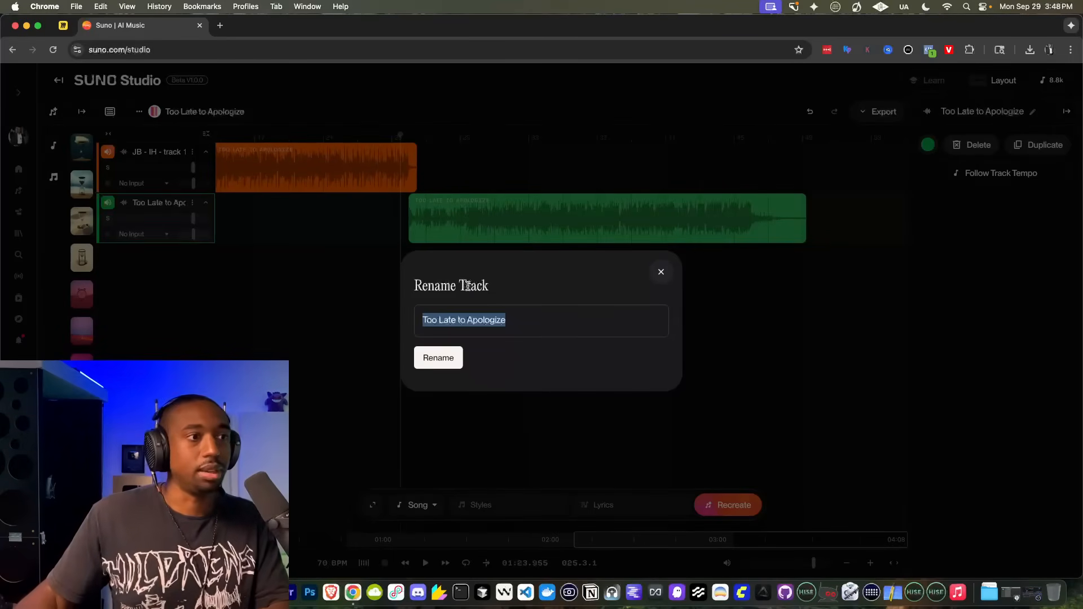
type("Track 2")
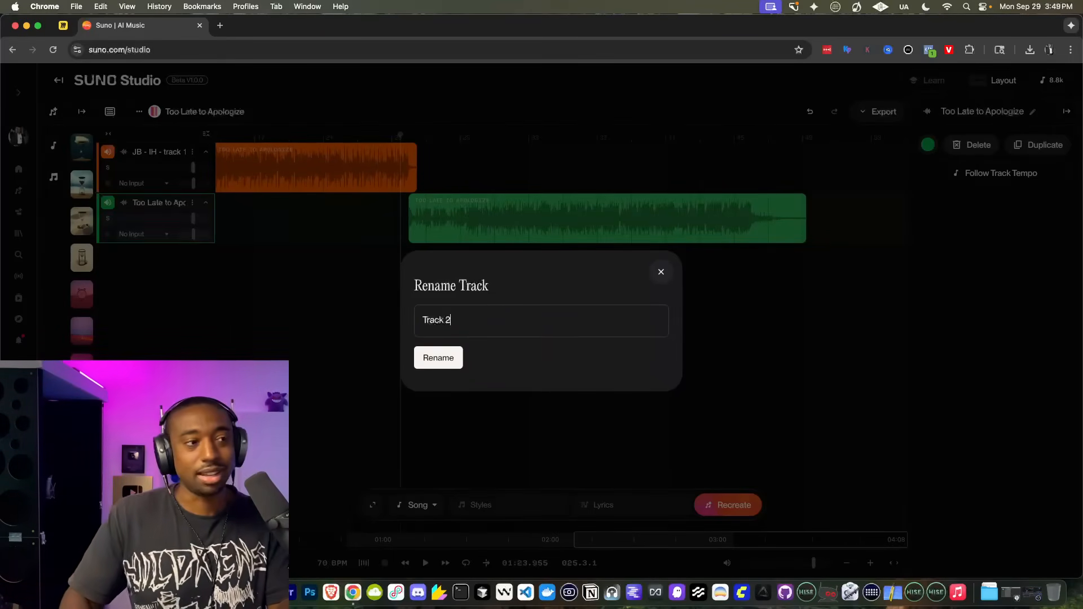
key("Return")
Export the project as a multitrack
left_click(880, 112)
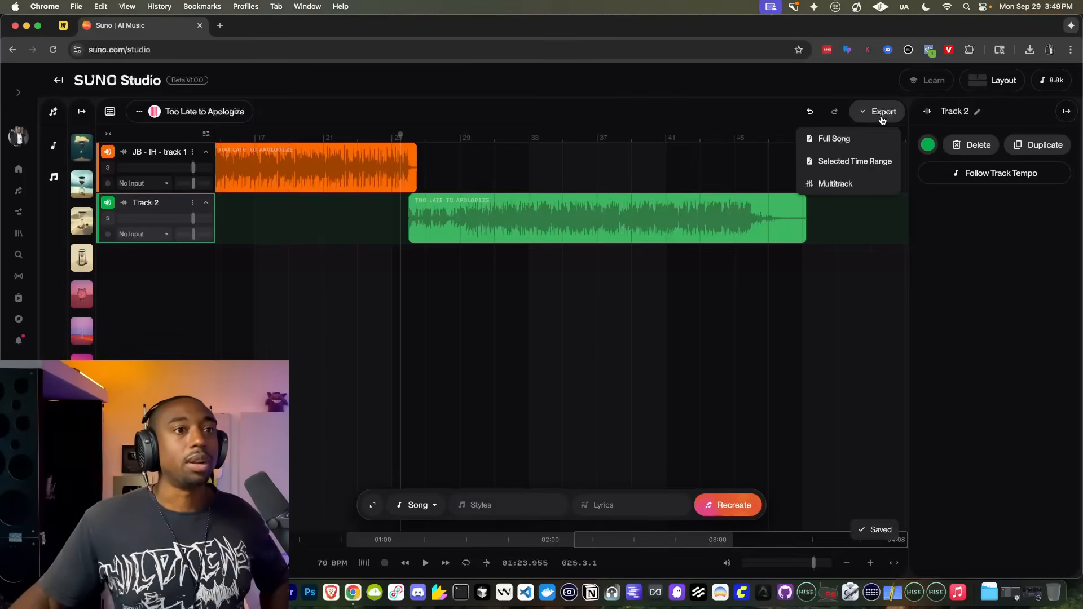
left_click(850, 180)
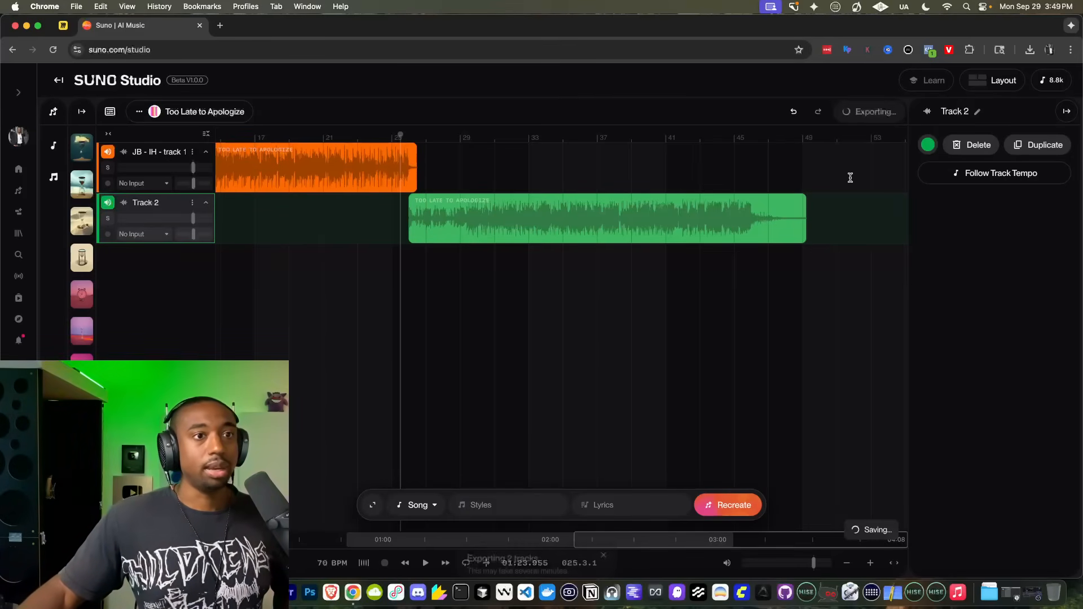
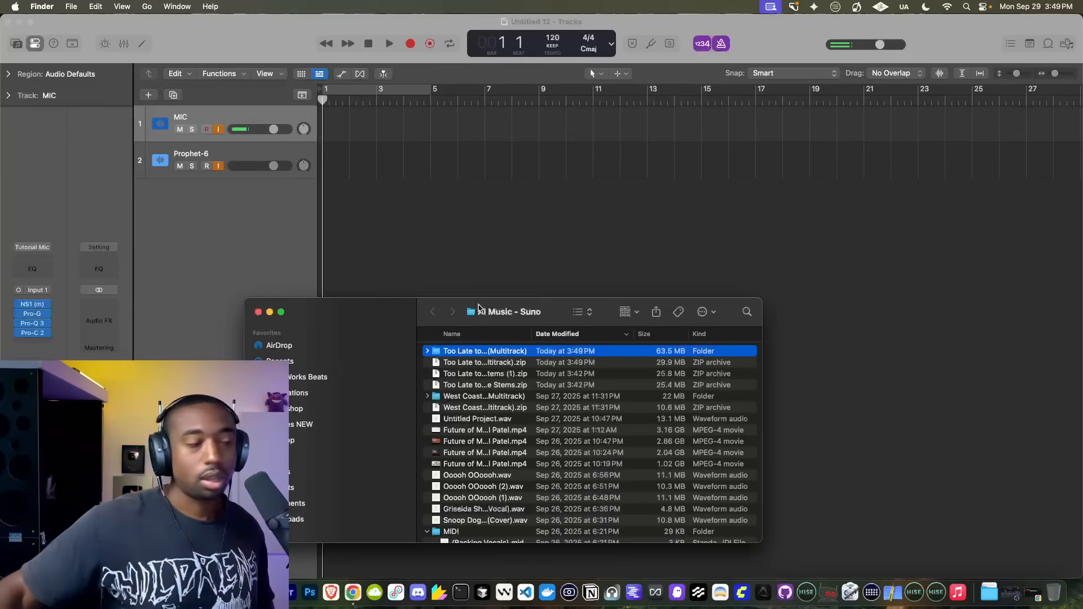
Import both WAV files from the newest Too Late to Apologize (Multitrack) folder into the Logic Pro project at bar 1, creating new tracks
left_click(234, 295)
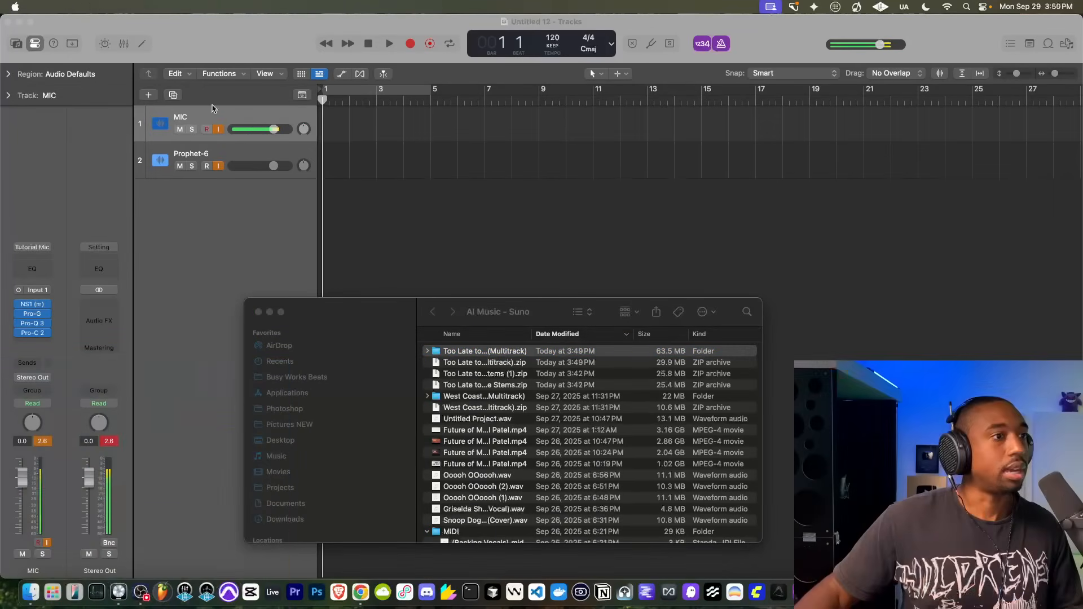
double_click(492, 352)
left_click(492, 361)
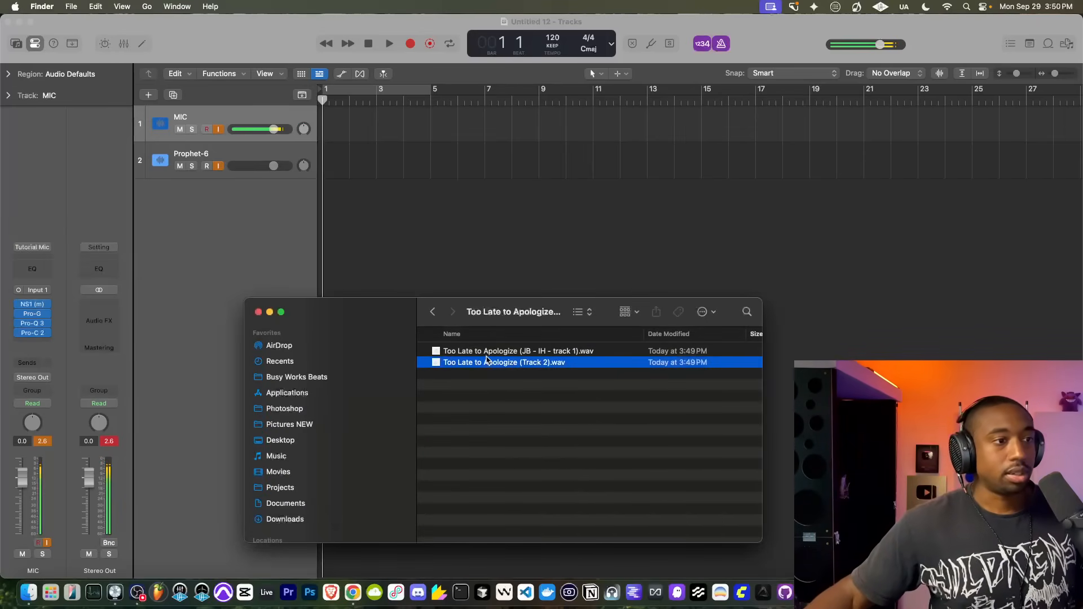
left_click_drag(494, 389, 325, 221)
left_click(492, 146)
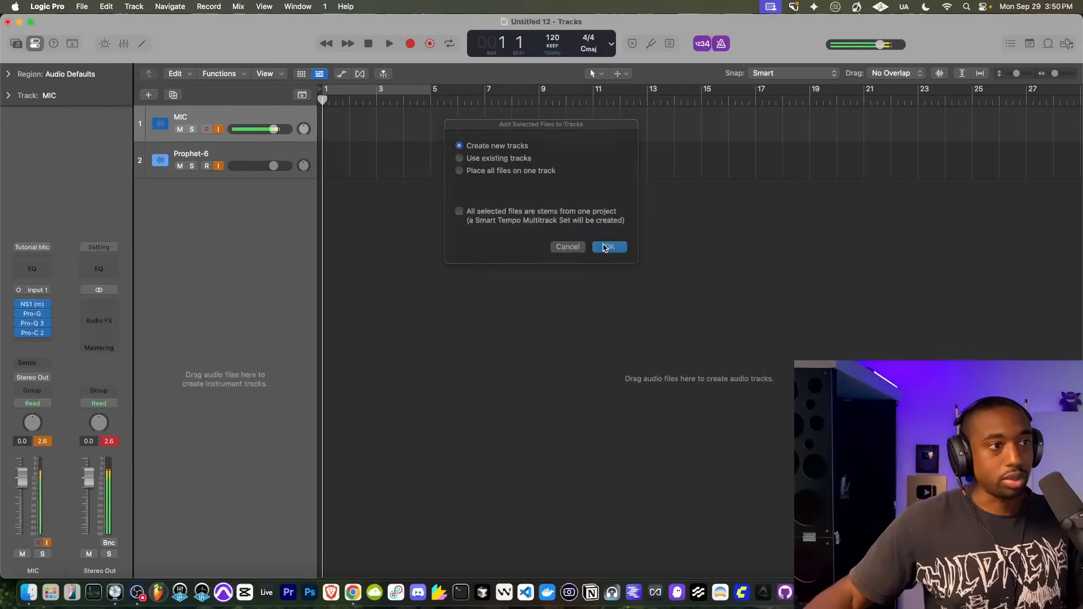
left_click(604, 248)
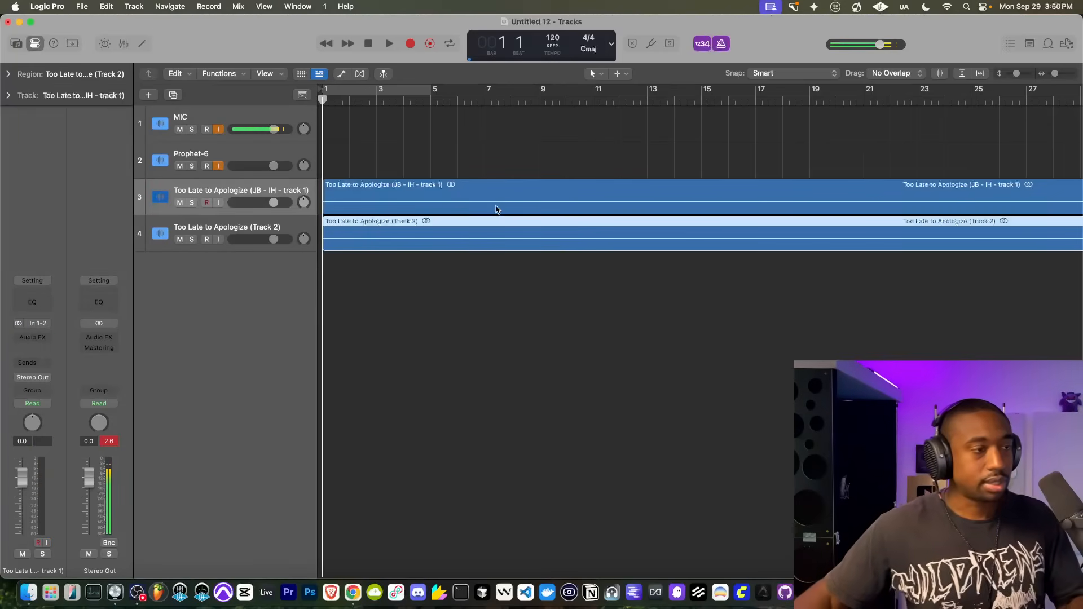
Group the two imported Too Late to Apologize tracks in a summing stack and name the stack "Master"
right_click(223, 228)
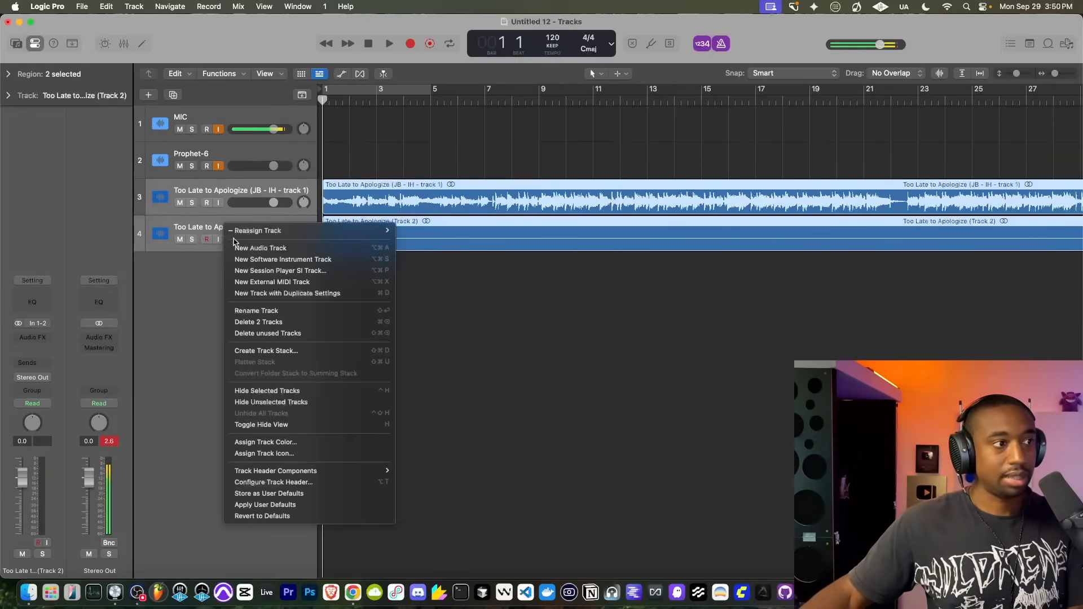
left_click(262, 350)
left_click(631, 348)
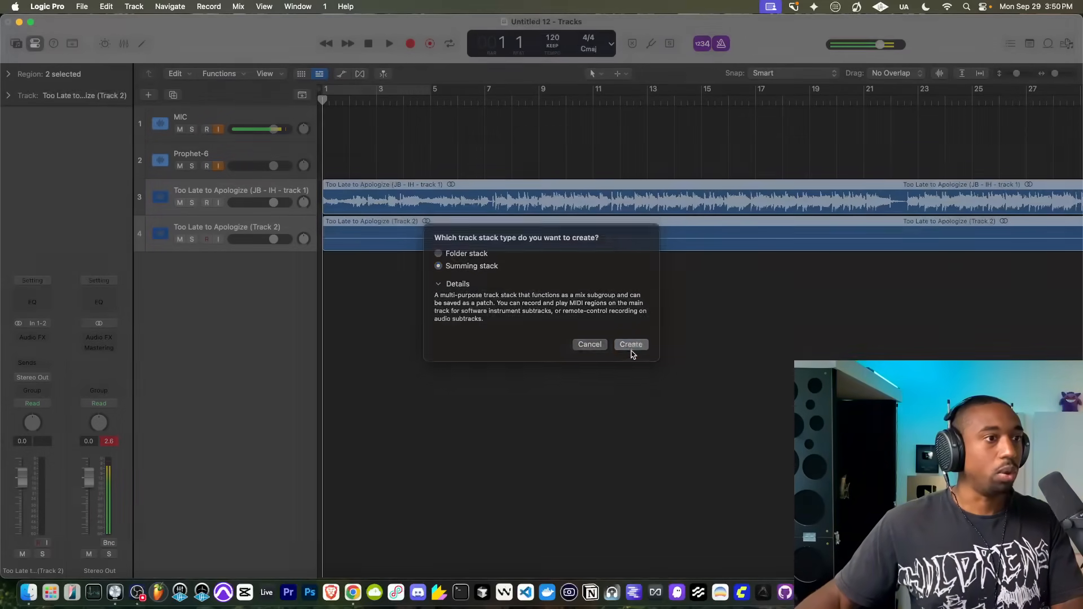
double_click(209, 192)
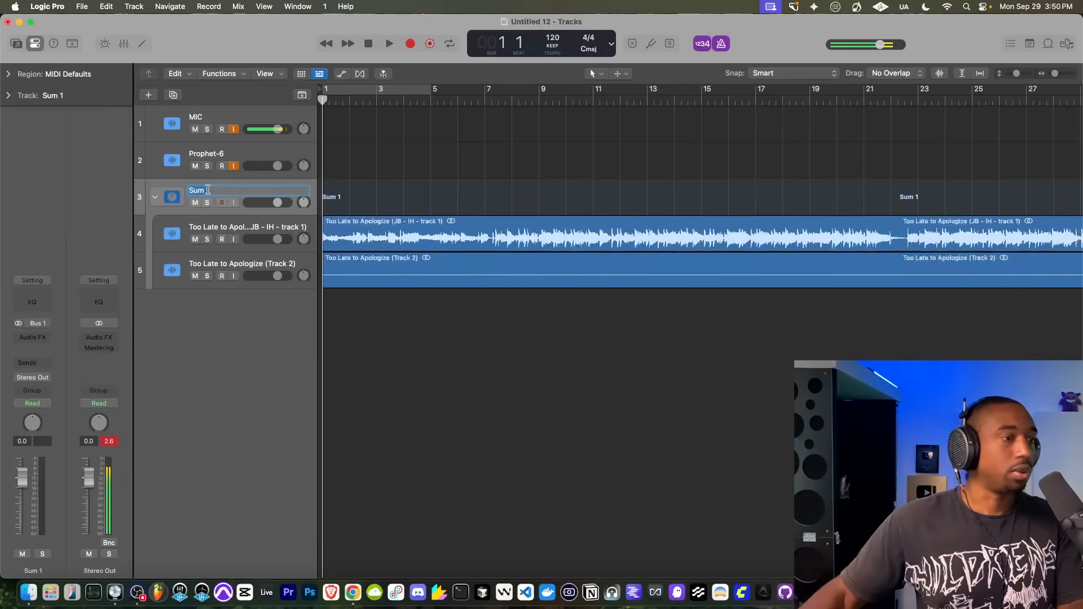
type("Master")
key("Return")
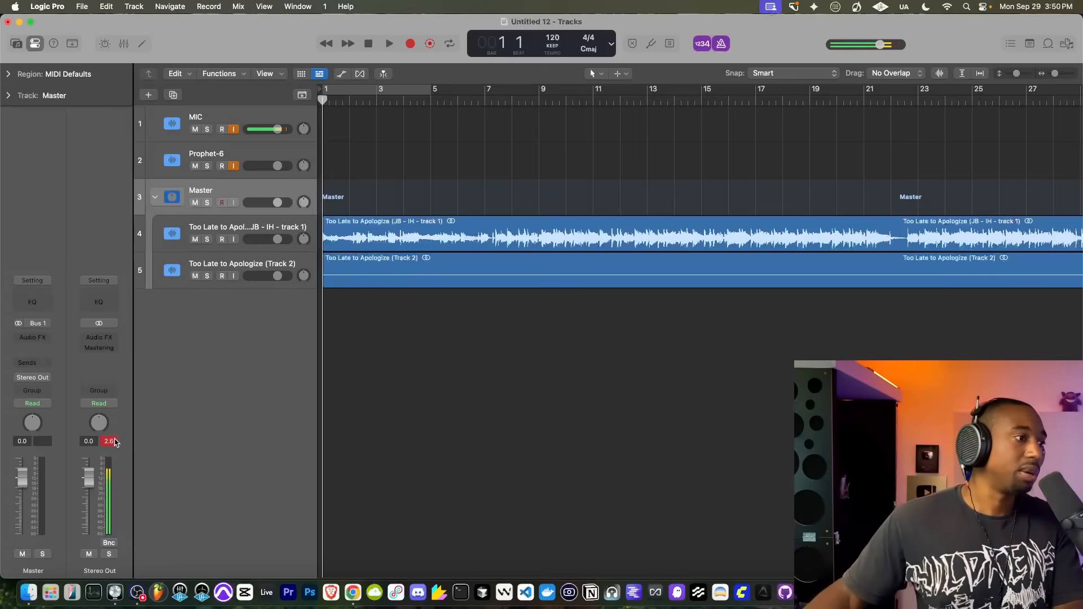
Set a cycle range from bar 1 to about bar 44 over the first song part and play its opening
left_click(209, 224)
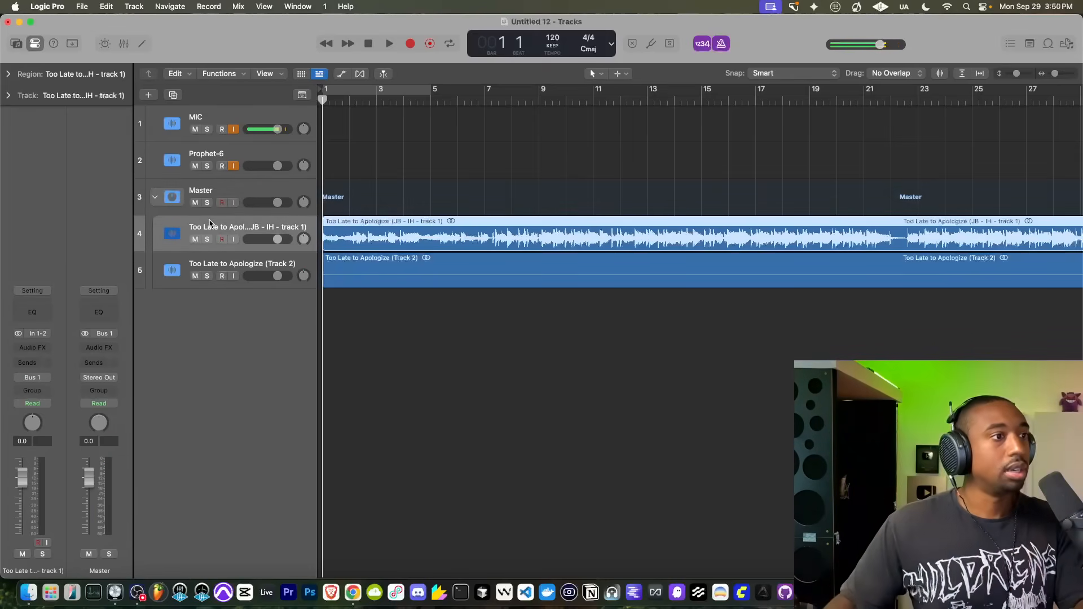
scroll(373, 177, "down", 5)
key("space")
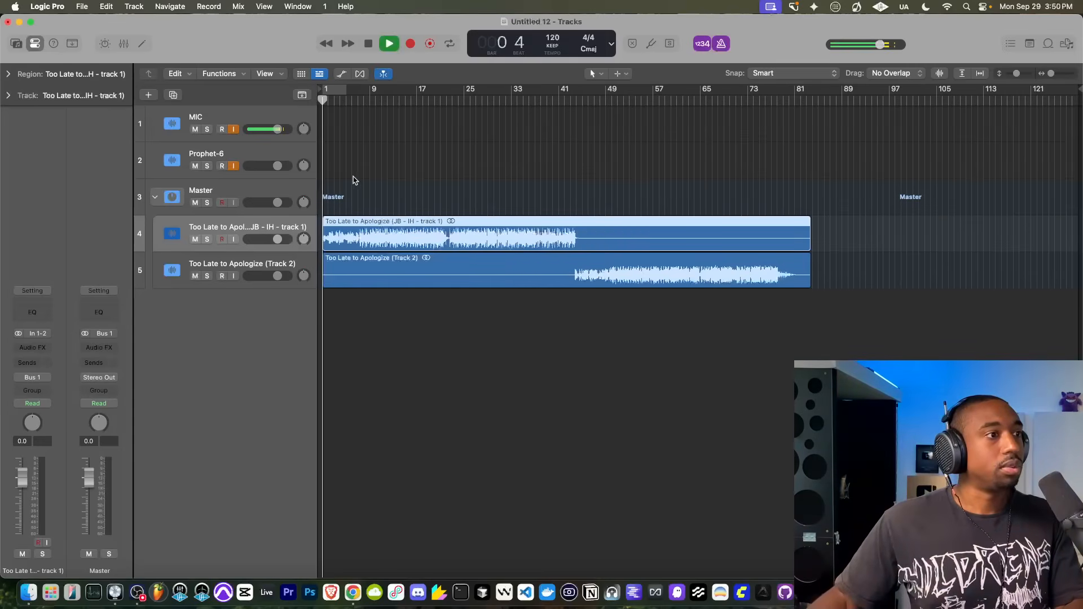
key("space")
left_click_drag(330, 90, 576, 102)
key("space")
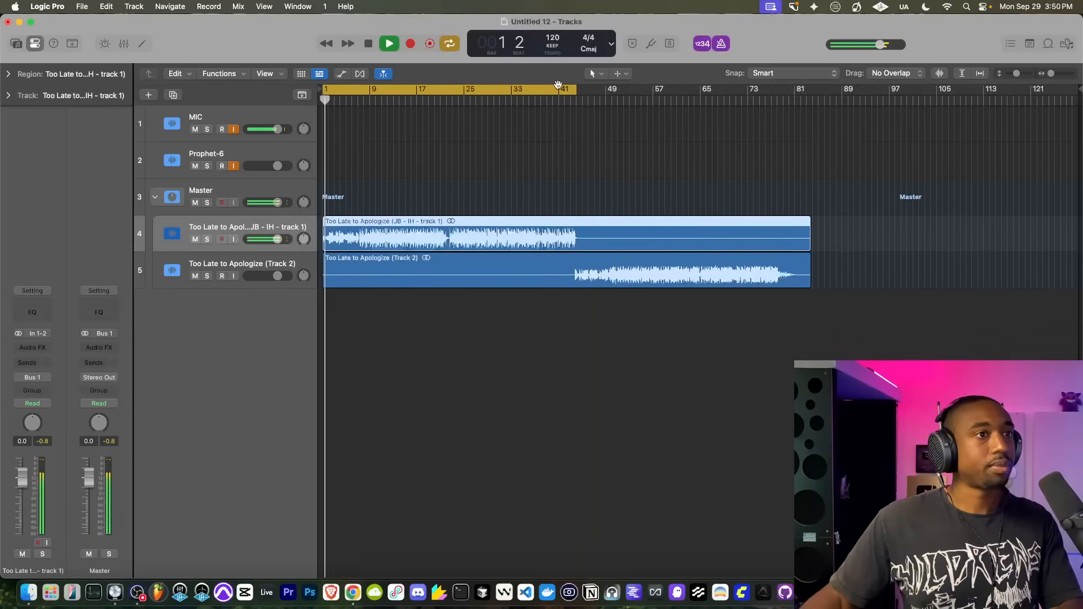
key("space")
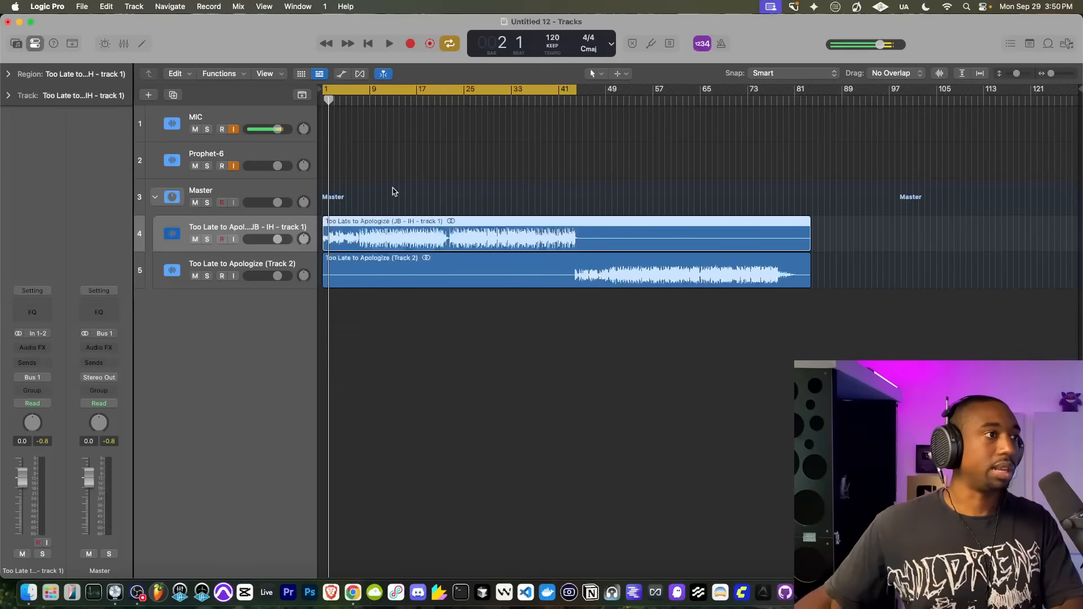
Replay the cycled section from the beginning while turning off input monitoring on the MIC track
key("space")
left_click(233, 130)
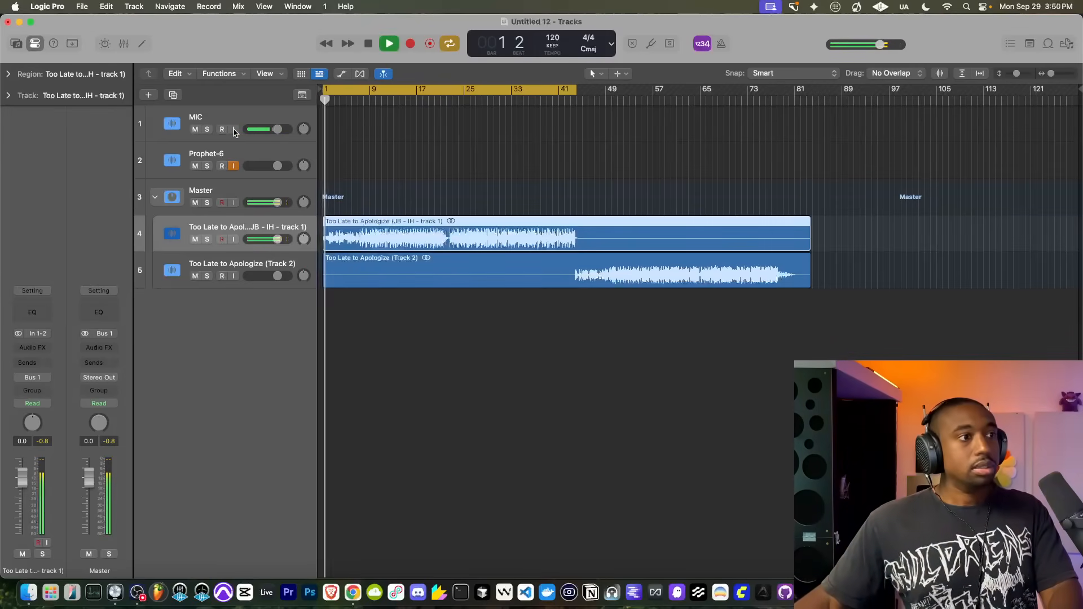
left_click(234, 130)
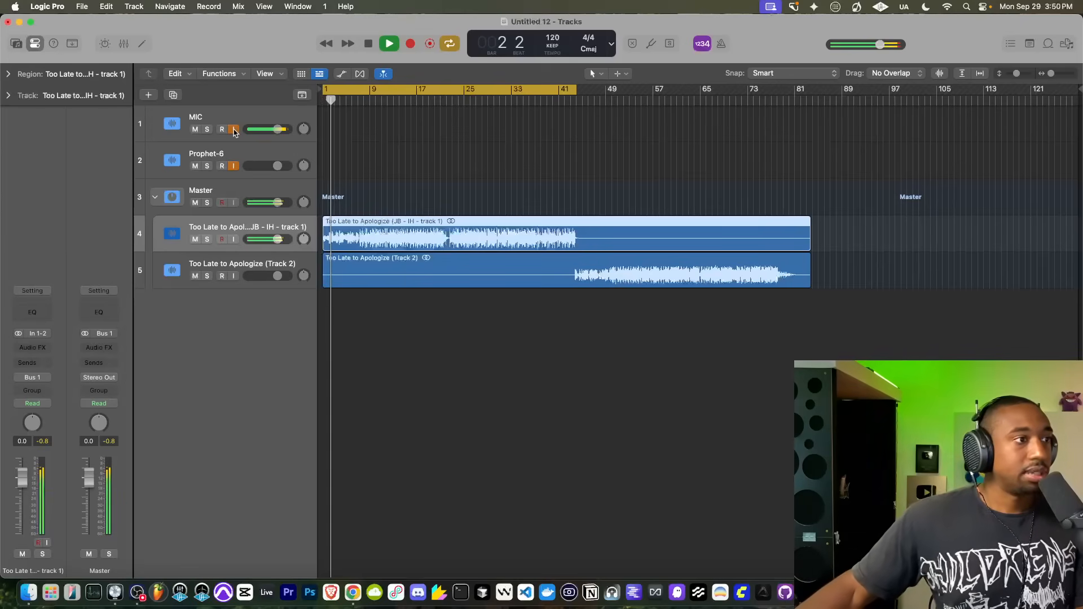
key("space")
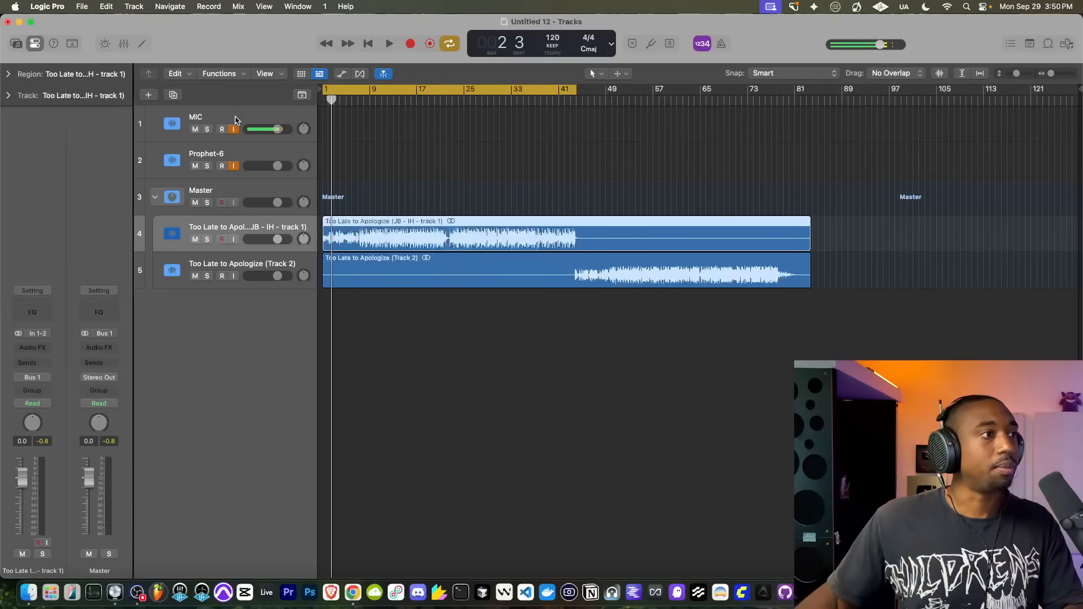
key("space")
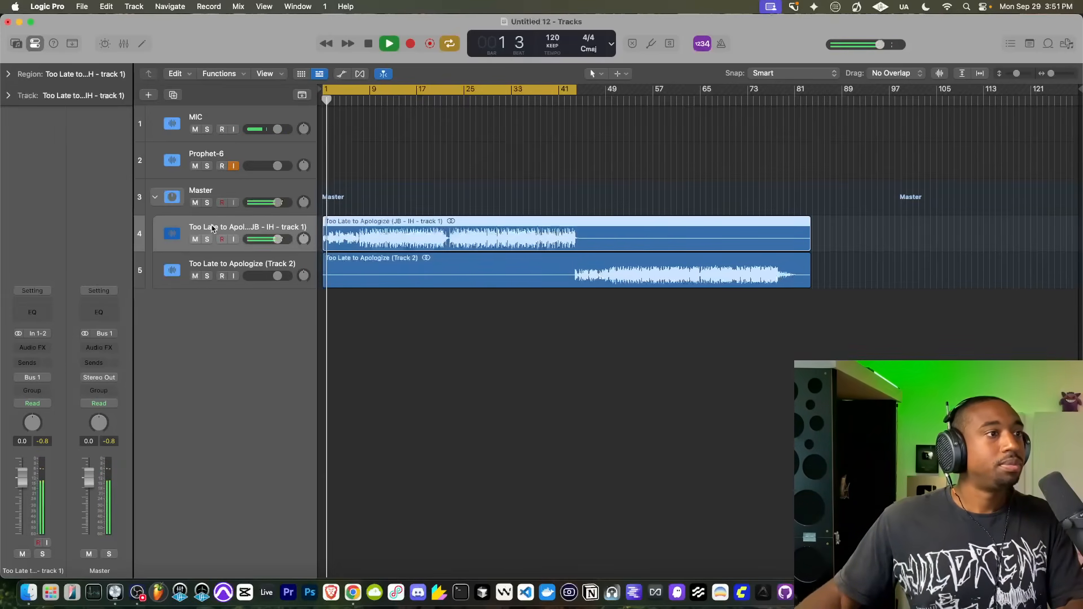
Insert an Expander on the JB - IH - track 1 track, using RMS mode and a threshold of -21 dB
left_click(32, 348)
type("expand")
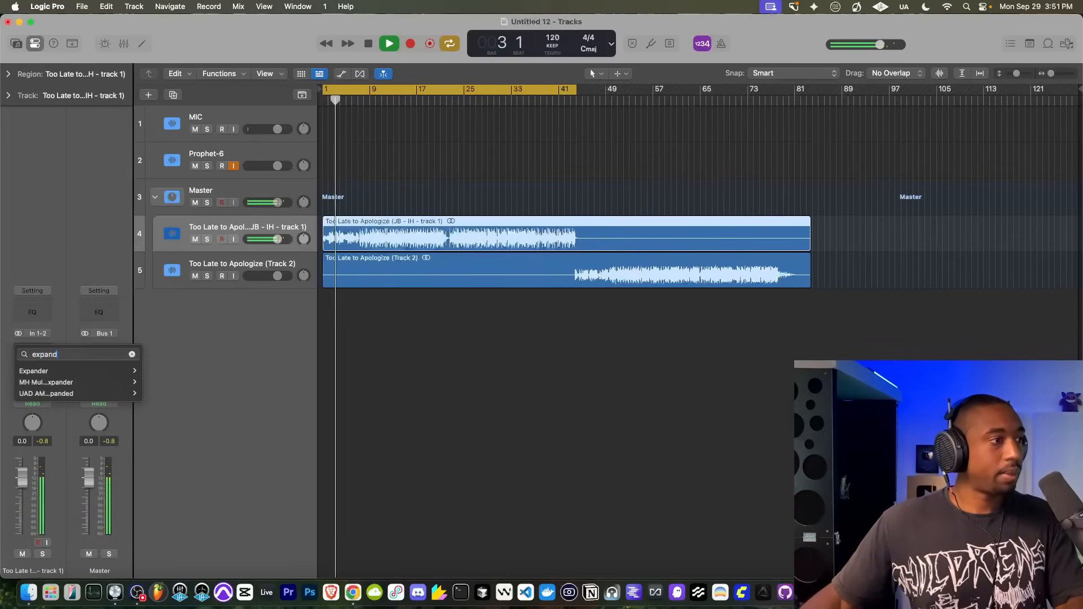
key("Down")
key("Return")
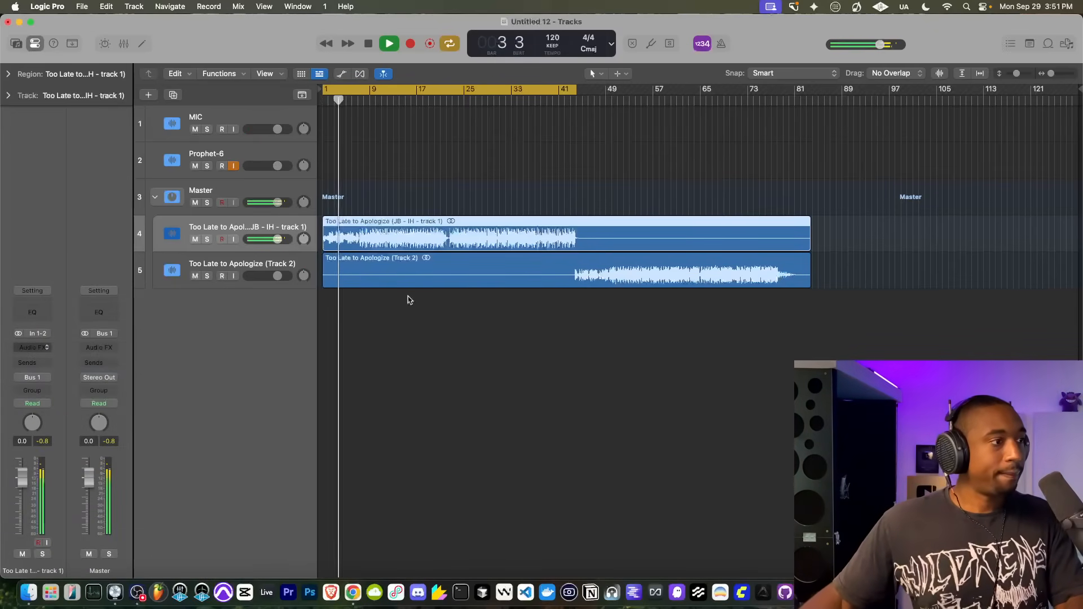
left_click(720, 324)
left_click_drag(534, 249, 533, 254)
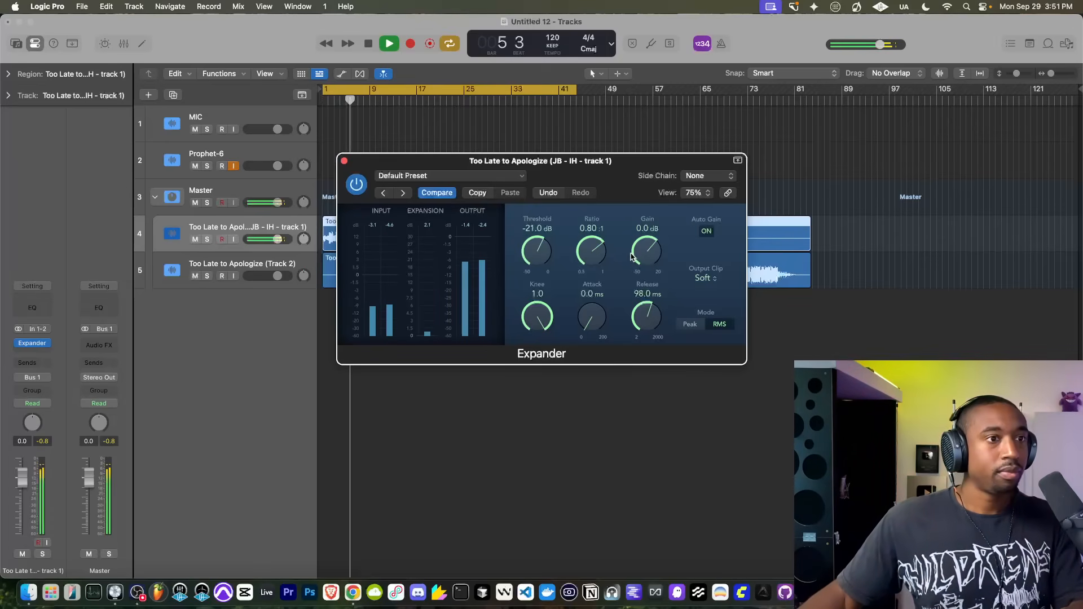
left_click(344, 161)
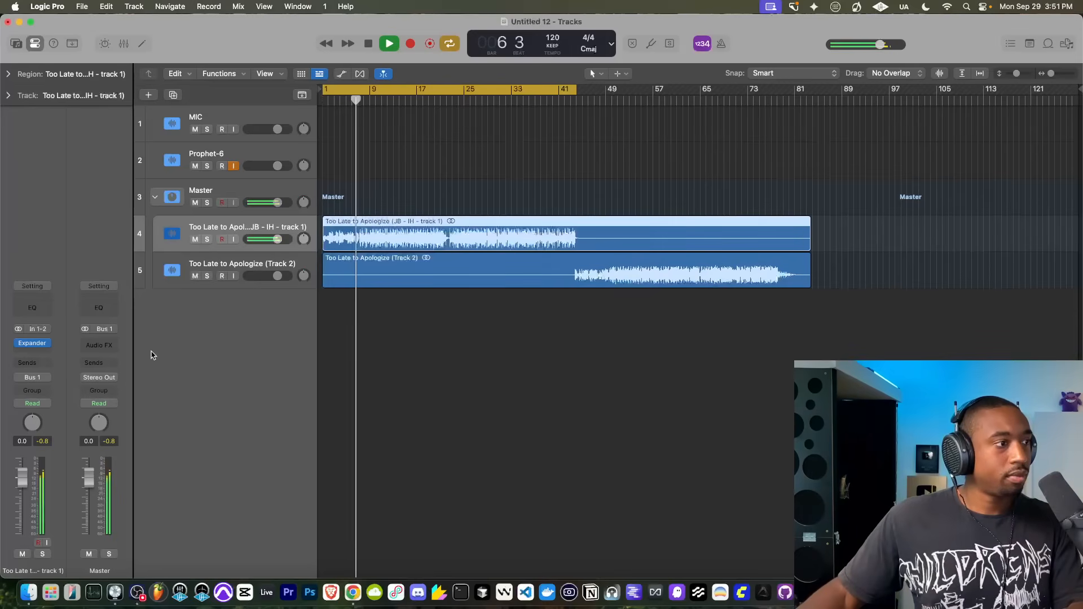
Insert a second Expander on the same track, with the threshold at -8 dB and output clip off
left_click(51, 353)
type("ex")
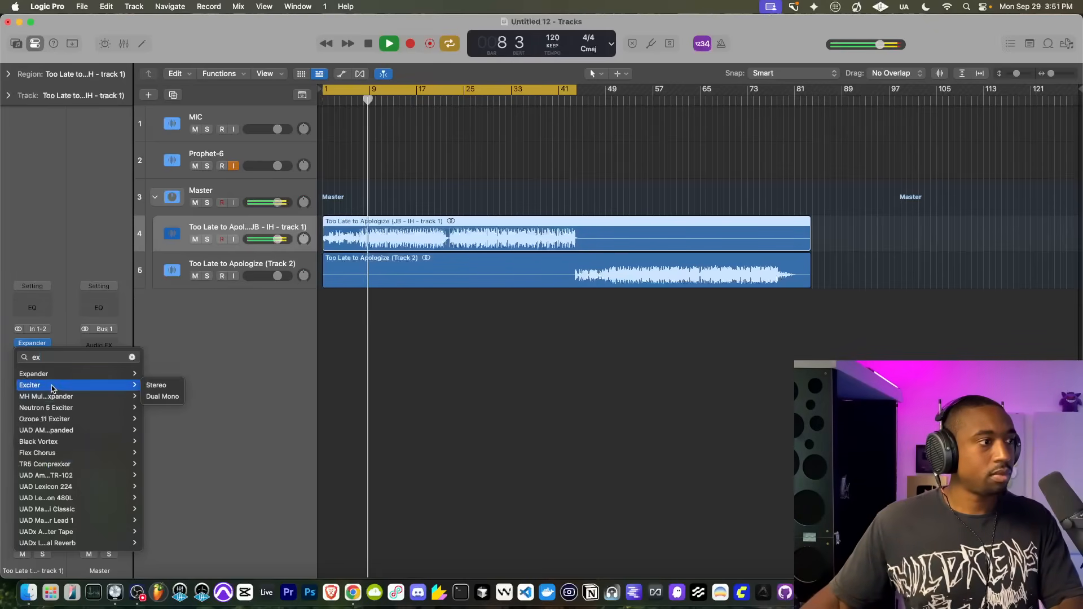
left_click(34, 374)
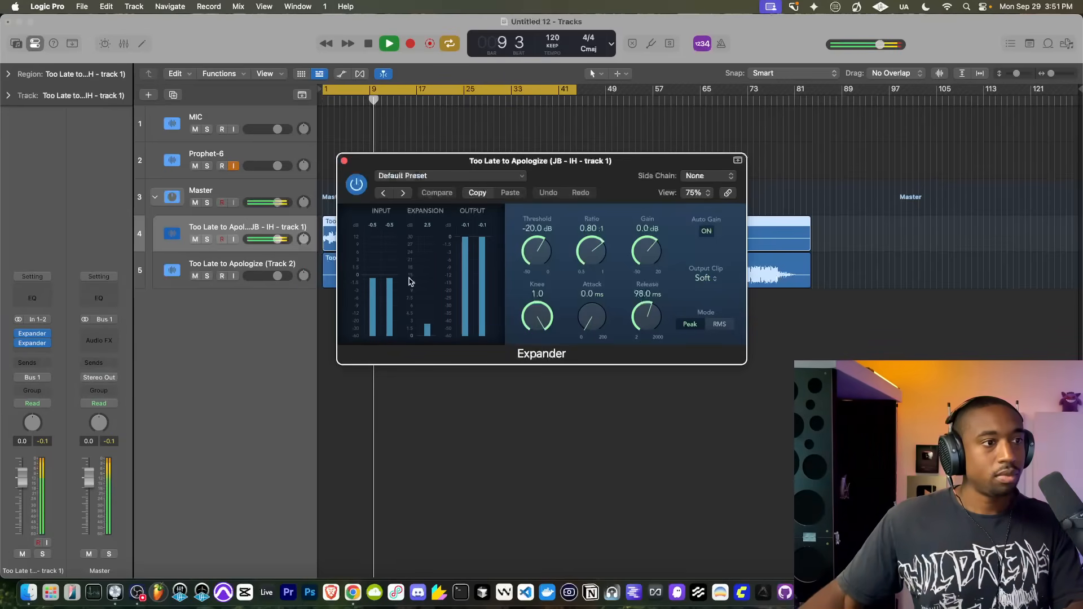
left_click_drag(526, 261, 527, 234)
left_click(705, 278)
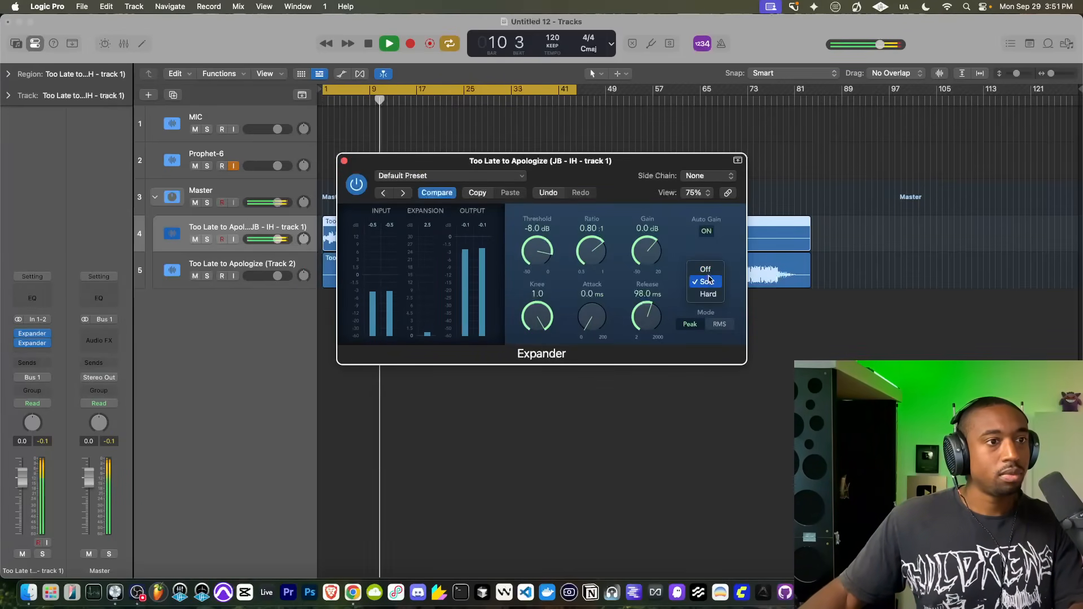
left_click(706, 270)
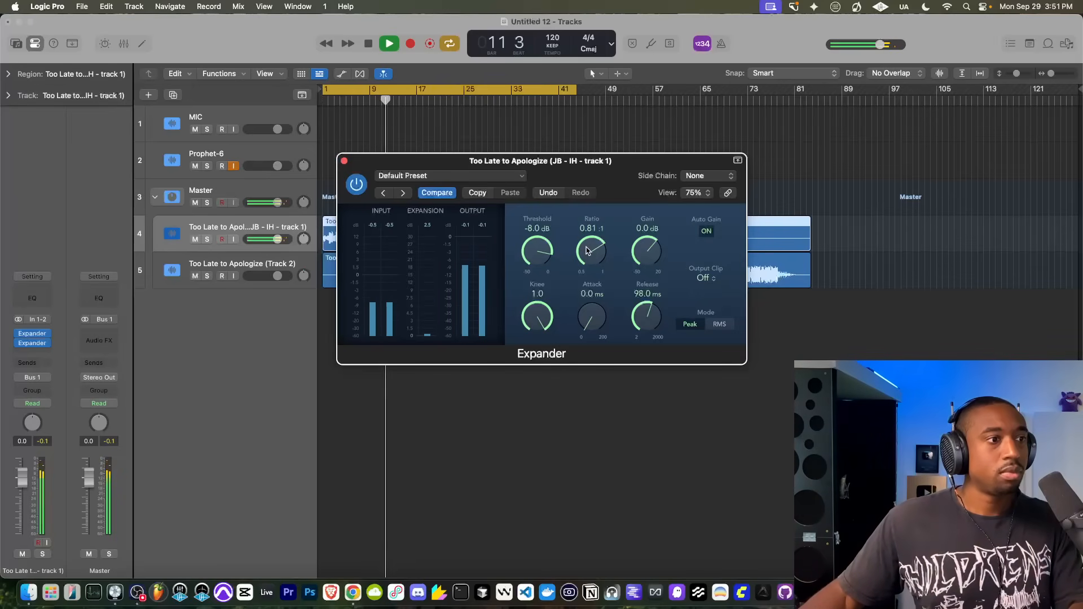
Set the second Expander's ratio to 0.73:1 and close its window
left_click_drag(608, 257, 608, 254)
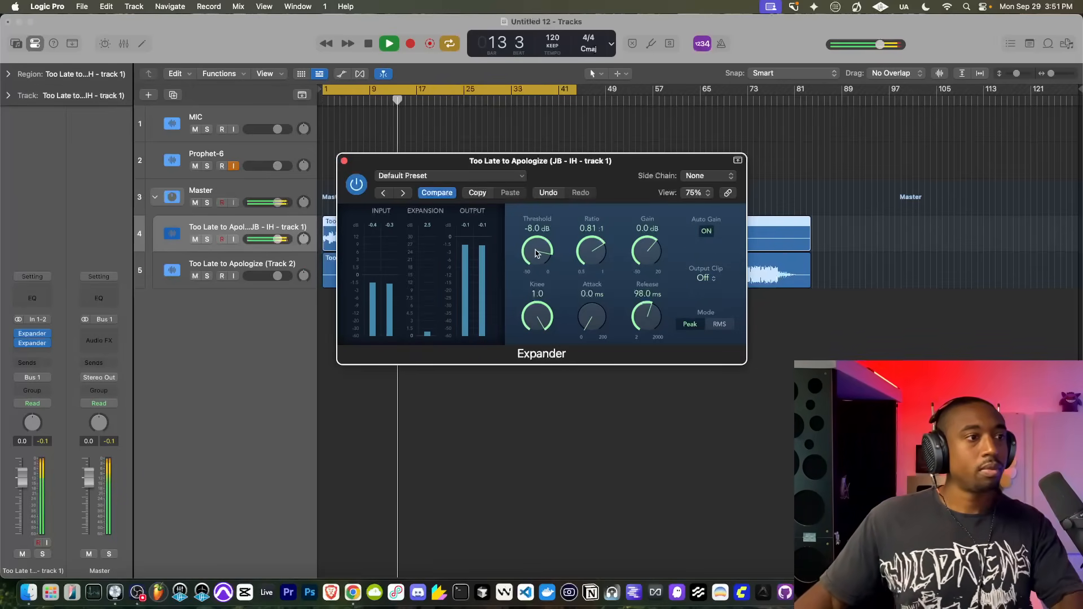
left_click_drag(591, 251, 590, 286)
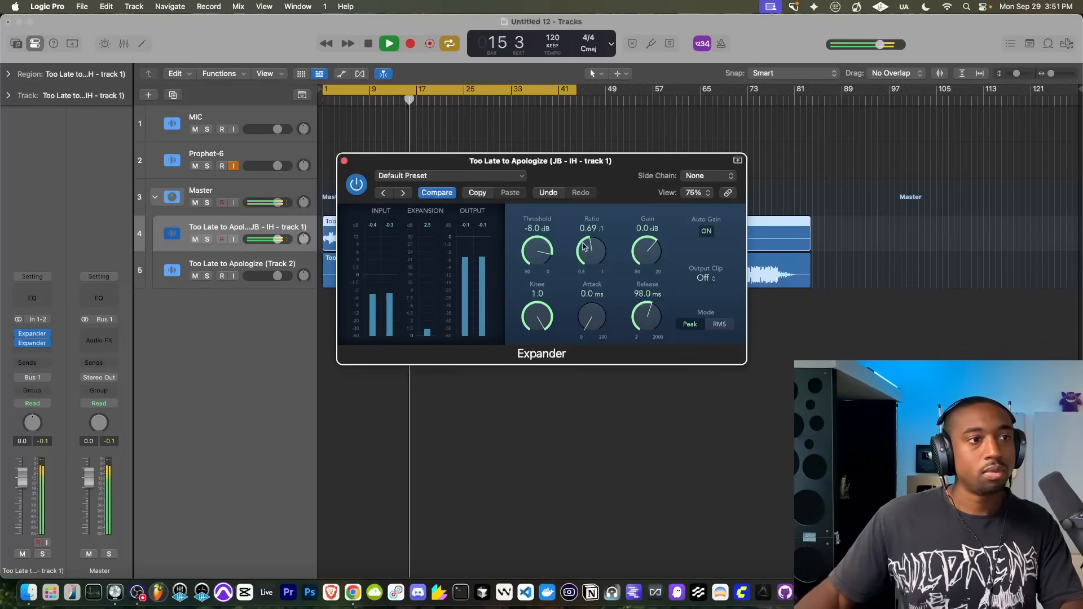
left_click_drag(589, 245, 567, 251)
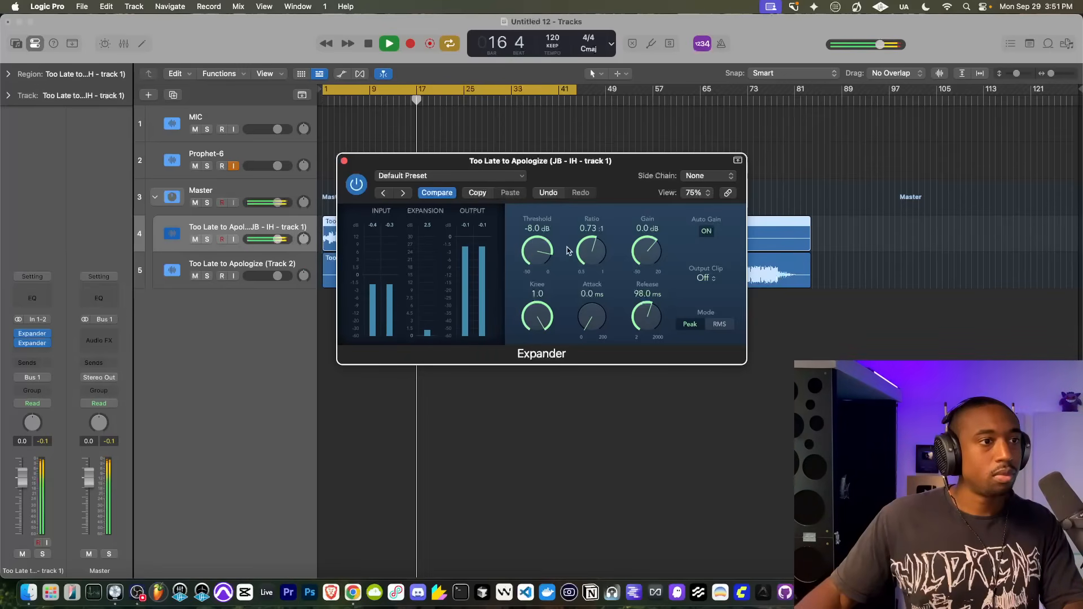
left_click(344, 161)
Insert MD4 HD after the Expanders, set its right trim gain to -12 dB and its configuration to Mid/Side
left_click(40, 353)
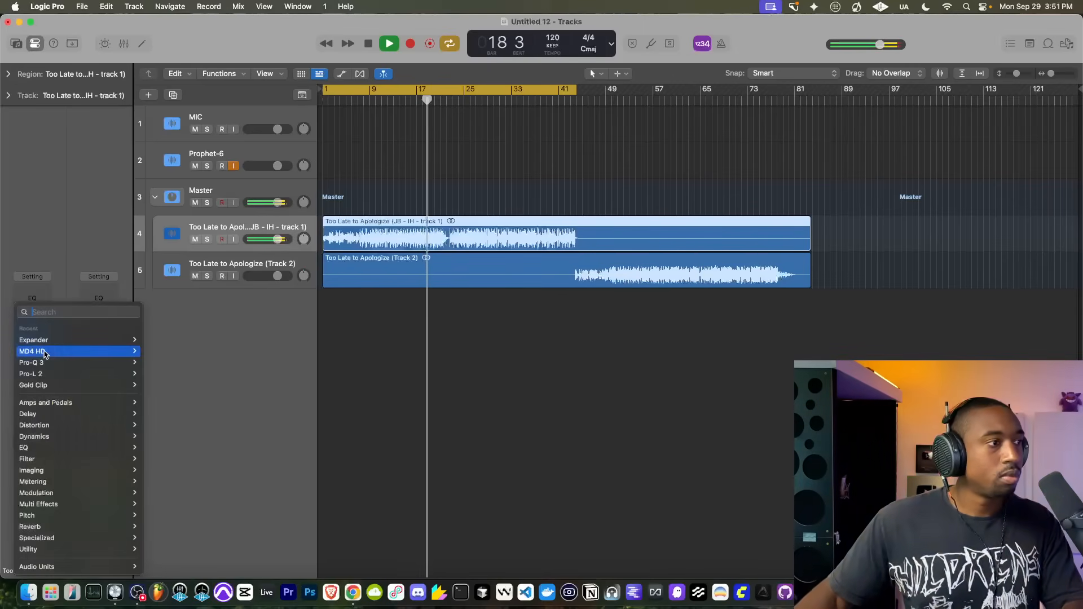
mouse_move(45, 354)
left_click(155, 351)
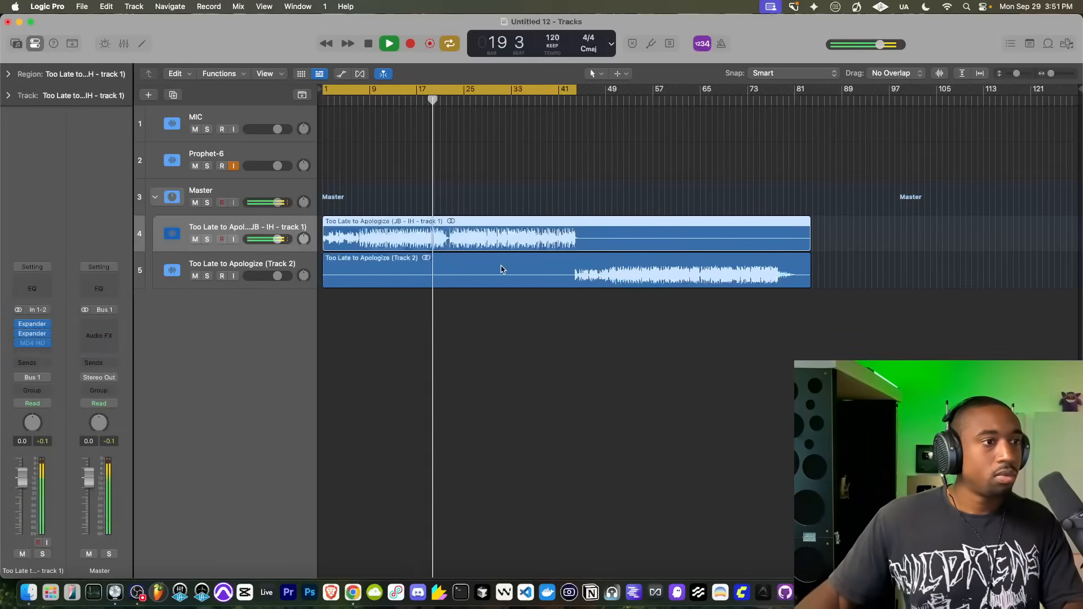
left_click_drag(706, 295, 693, 333)
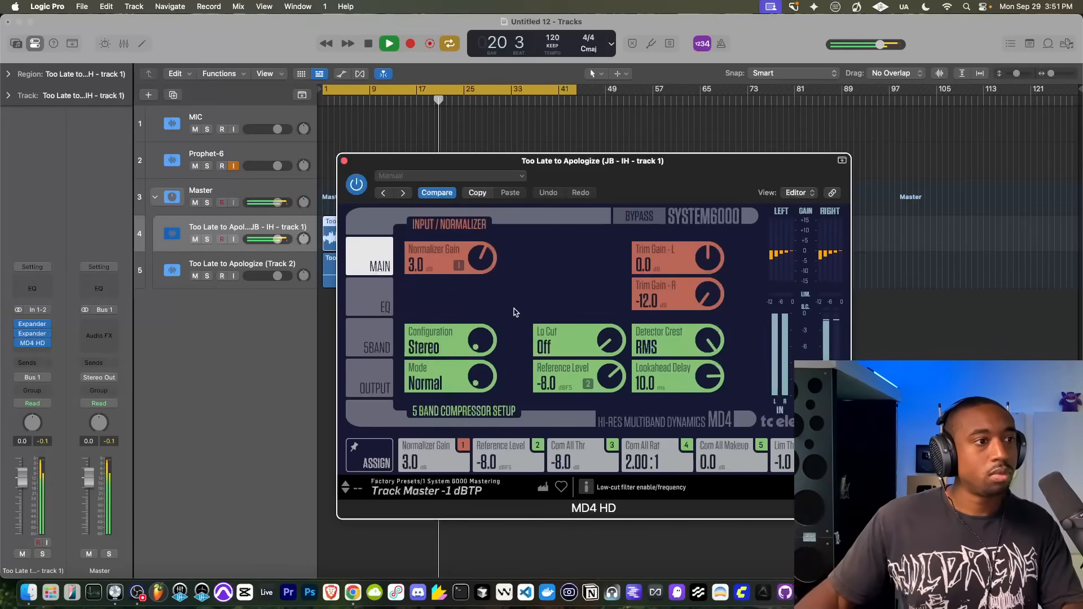
left_click_drag(472, 342, 474, 330)
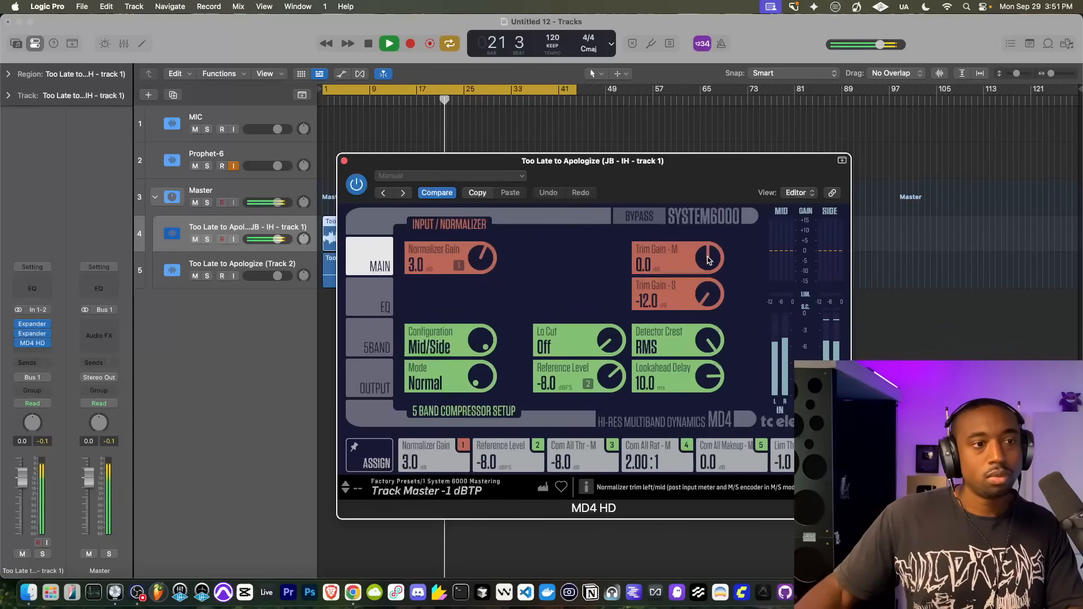
Review the MD4 HD's EQ and 5-band pages, then set the mid trim gain to -12 dB and side to 3.8 dB
left_click(368, 299)
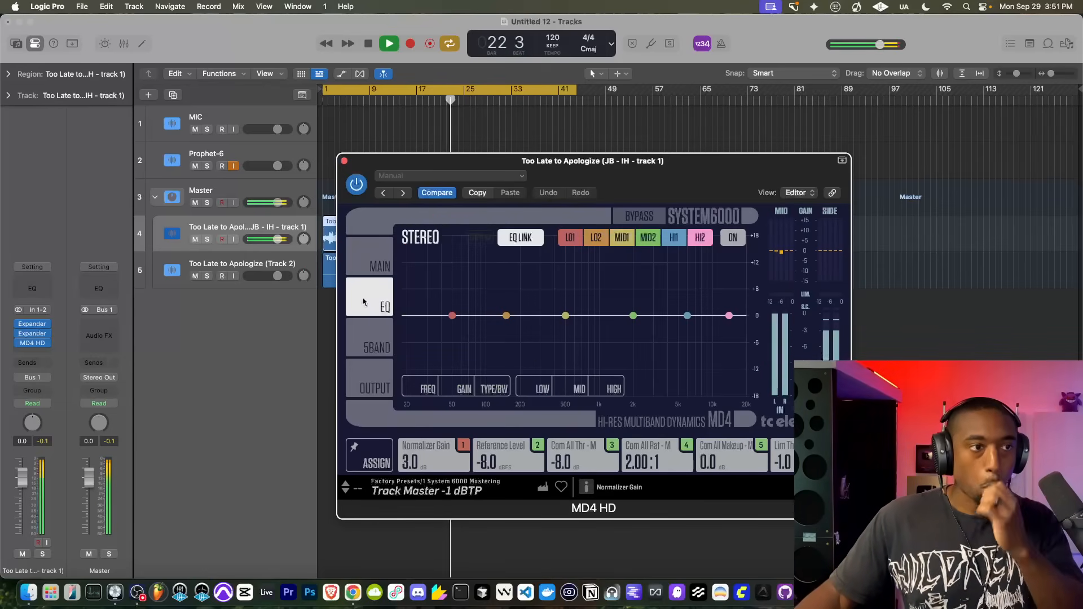
left_click(371, 340)
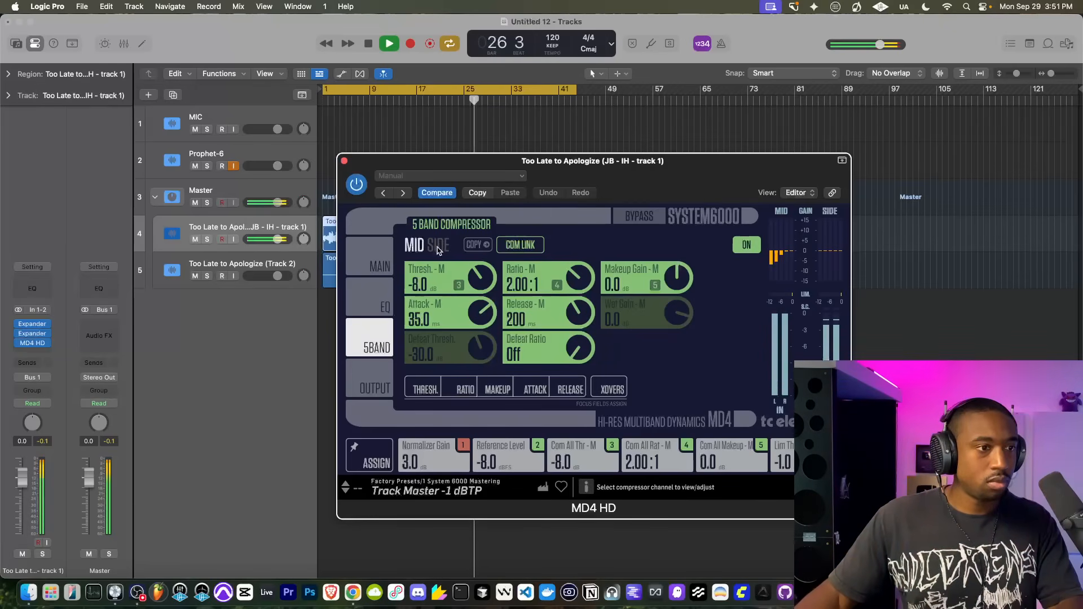
left_click(383, 308)
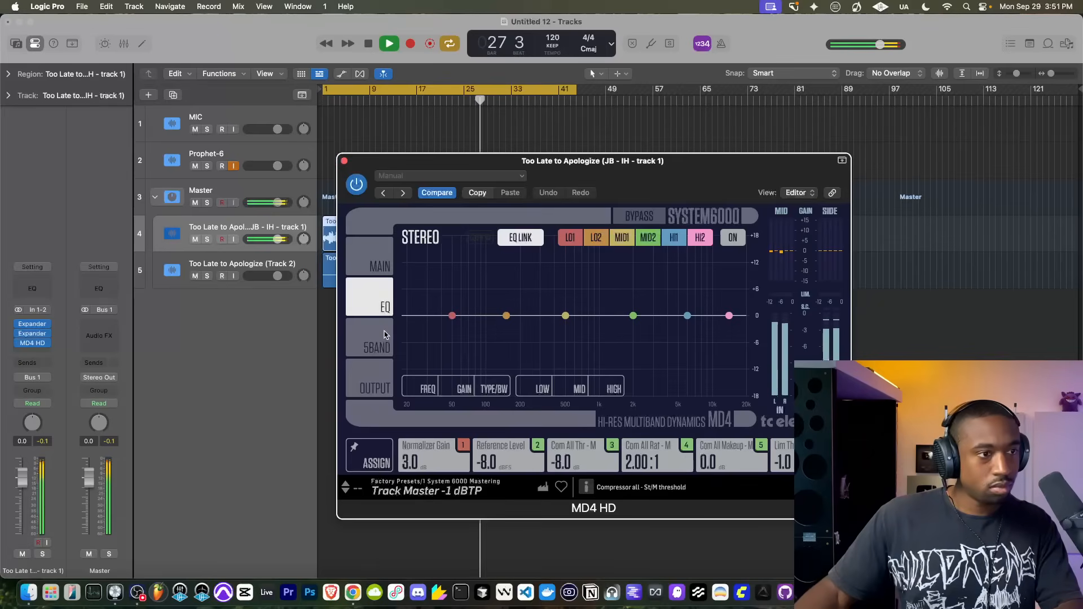
left_click(377, 341)
left_click(383, 309)
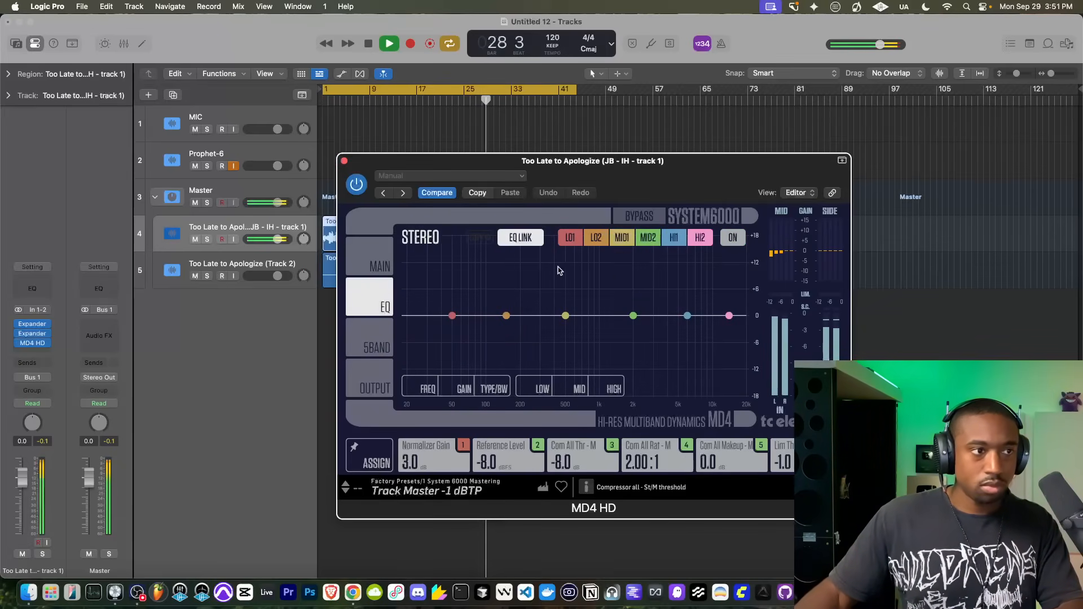
left_click(377, 260)
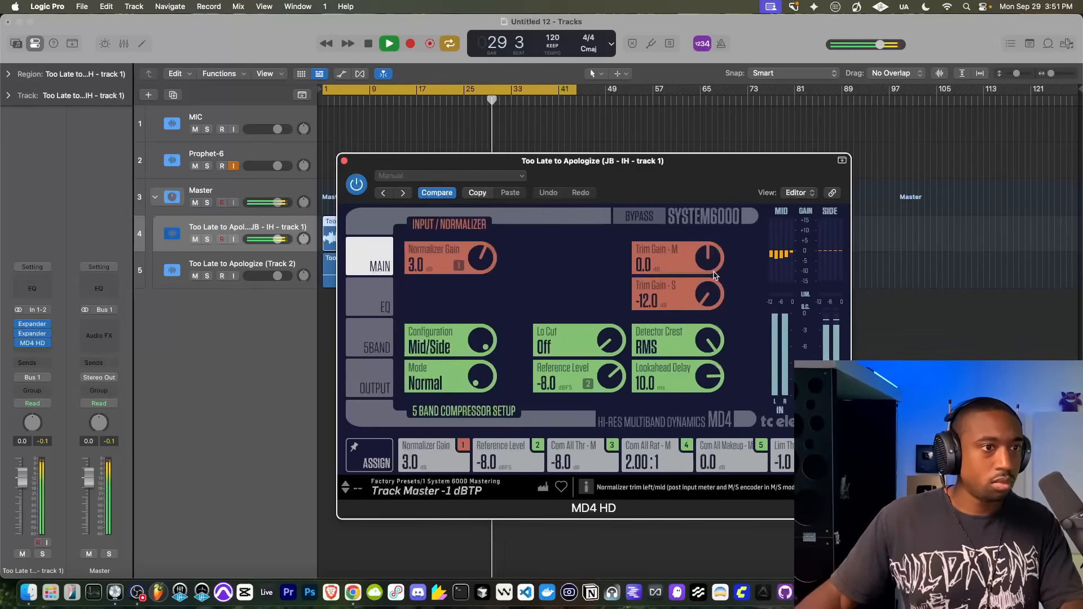
left_click_drag(711, 266, 711, 292)
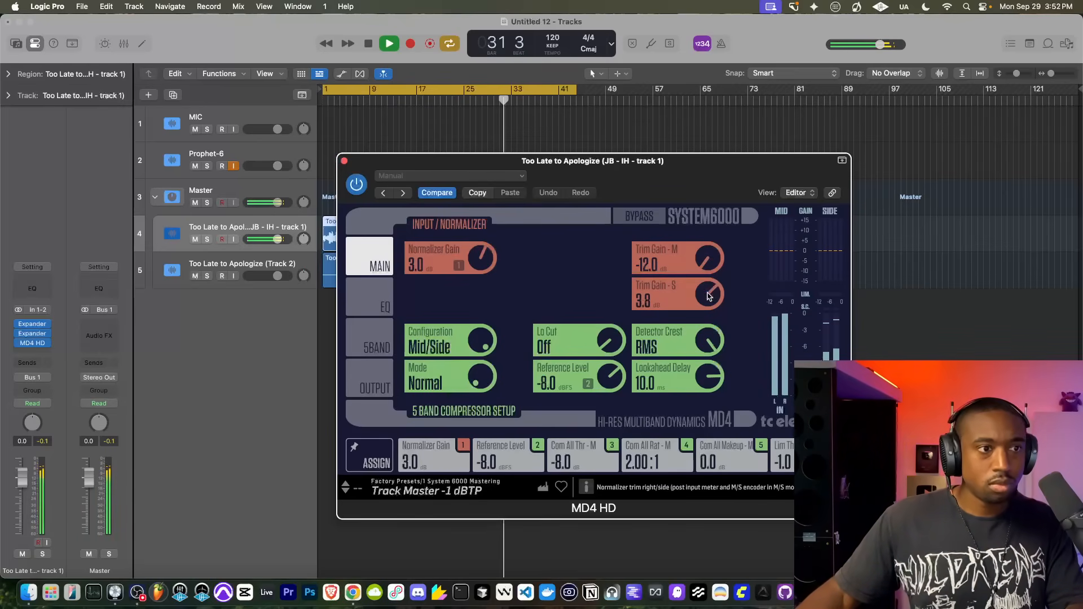
Unlink the MD4 HD's EQ channels and cut the side channel's low band 2 by 2.6 dB at 87 Hz
left_click(385, 307)
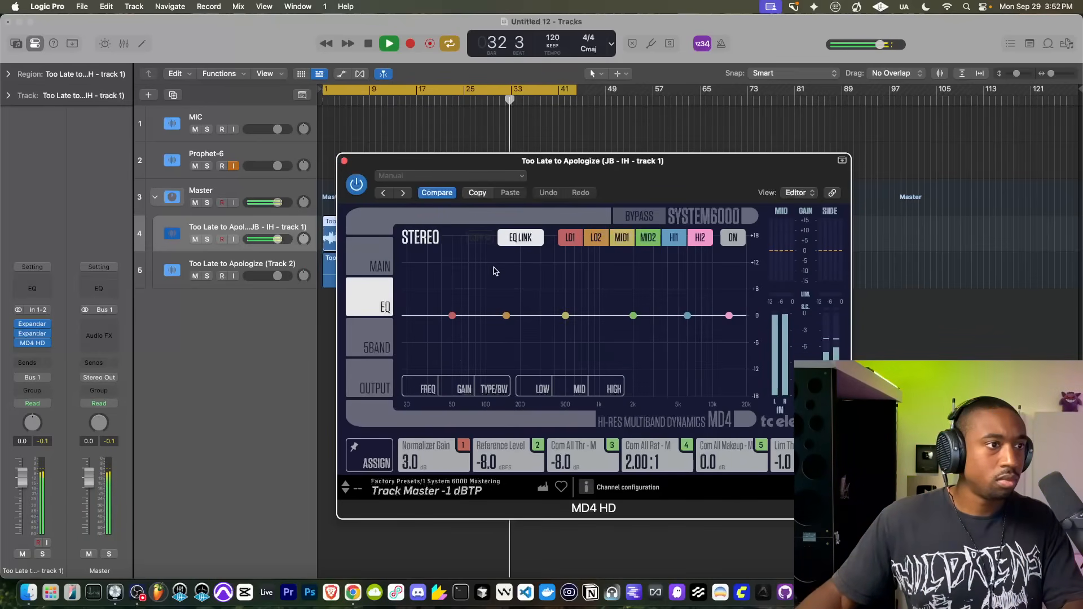
left_click(458, 237)
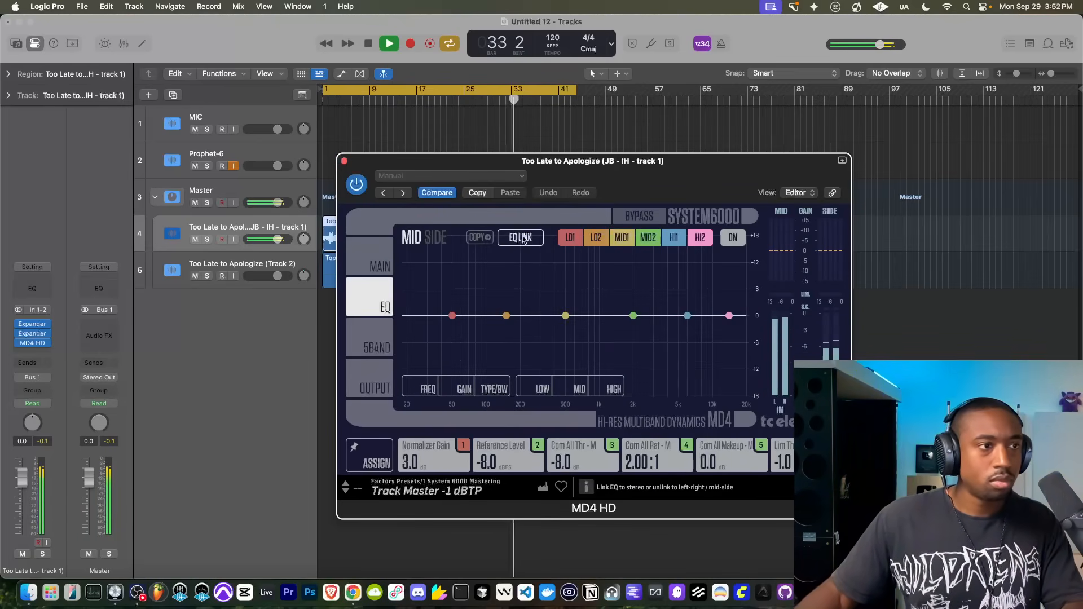
left_click(445, 241)
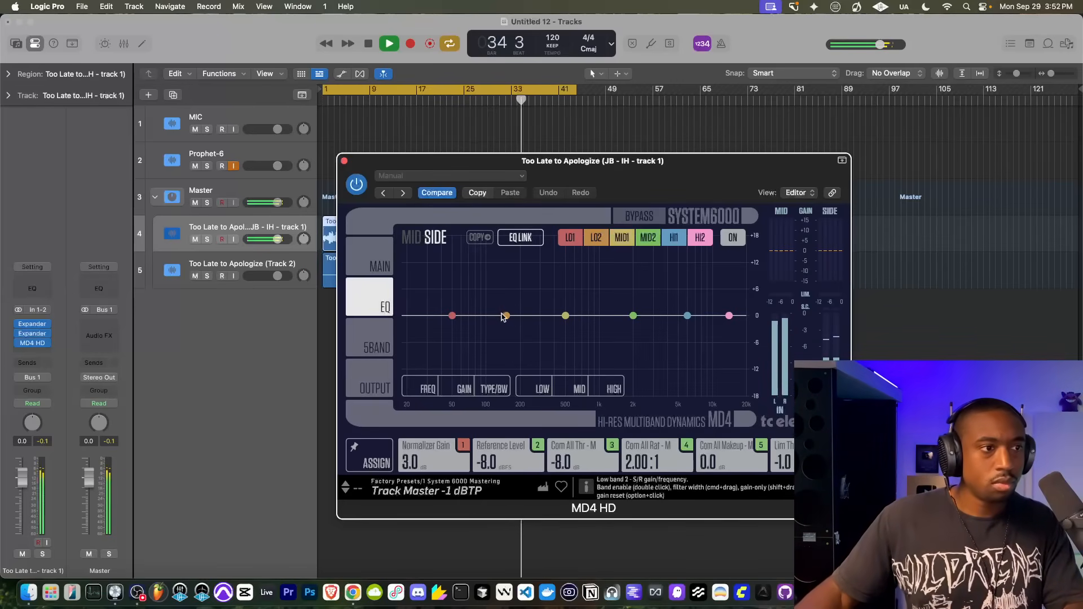
left_click_drag(506, 315, 479, 329)
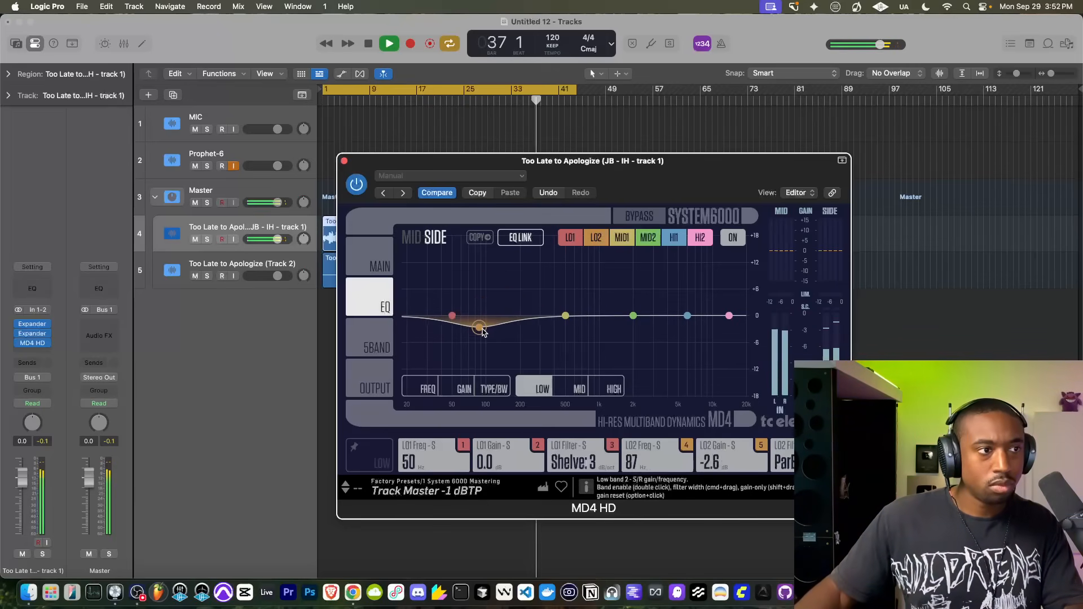
Cut the side EQ's mid band 2 by 2.3 dB at 1.35 kHz and boost the mid channel's high band 2 by 3.6 dB at 4.82 kHz
left_click(412, 239)
left_click(435, 238)
mouse_move(633, 315)
left_mouse_down()
mouse_move(668, 283)
mouse_move(621, 297)
mouse_move(621, 333)
left_mouse_up()
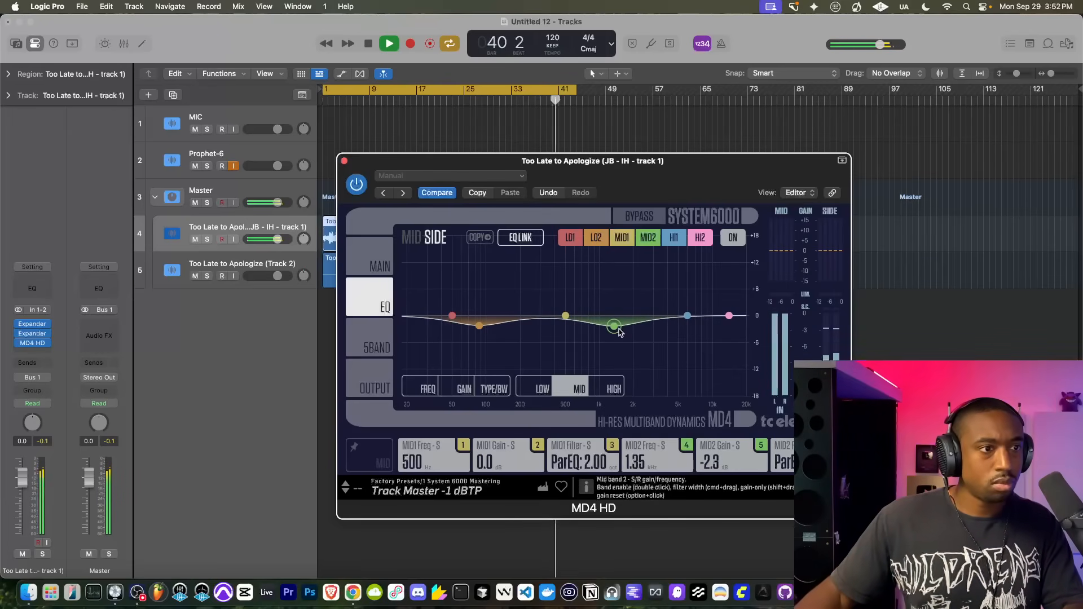
left_click(426, 247)
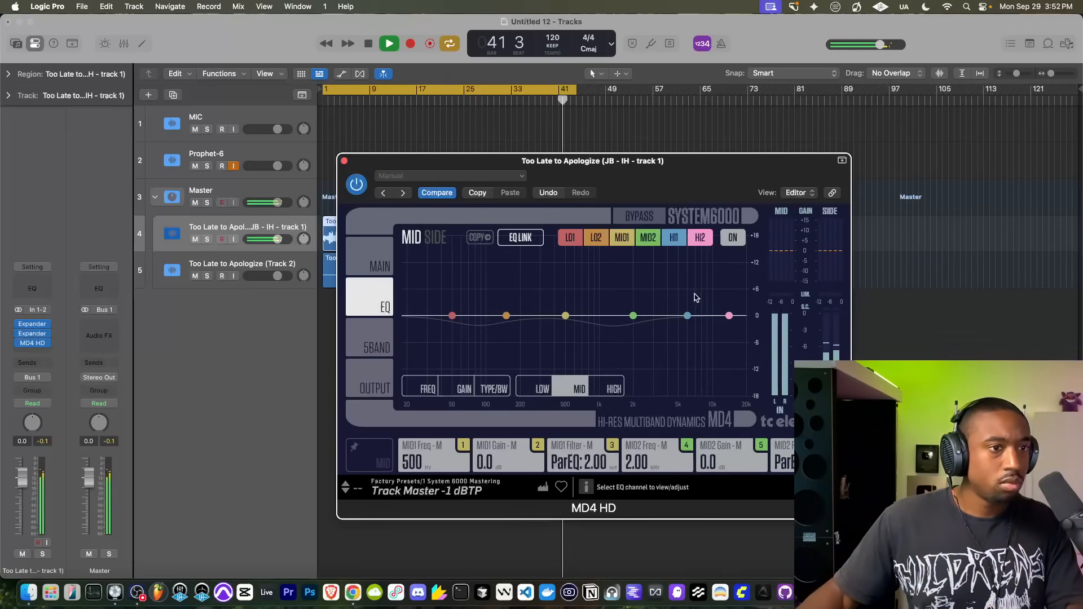
left_click_drag(729, 315, 677, 301)
Set the MD4 HD's mid trim gain to 0.2 dB and side trim gain to -12 dB
left_click(385, 268)
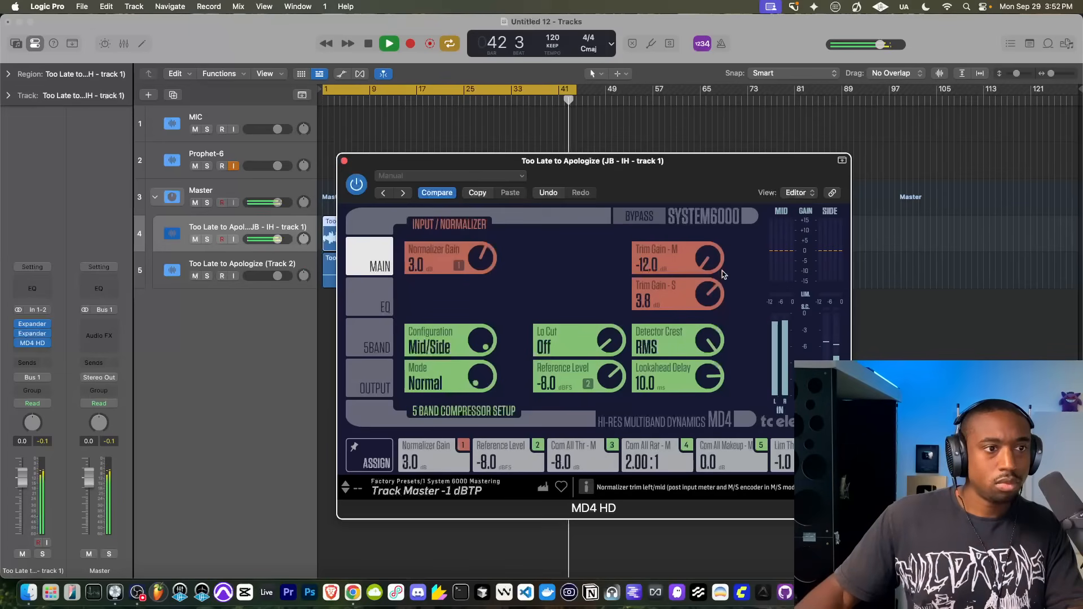
left_click_drag(669, 366, 669, 383)
left_click_drag(709, 255, 702, 318)
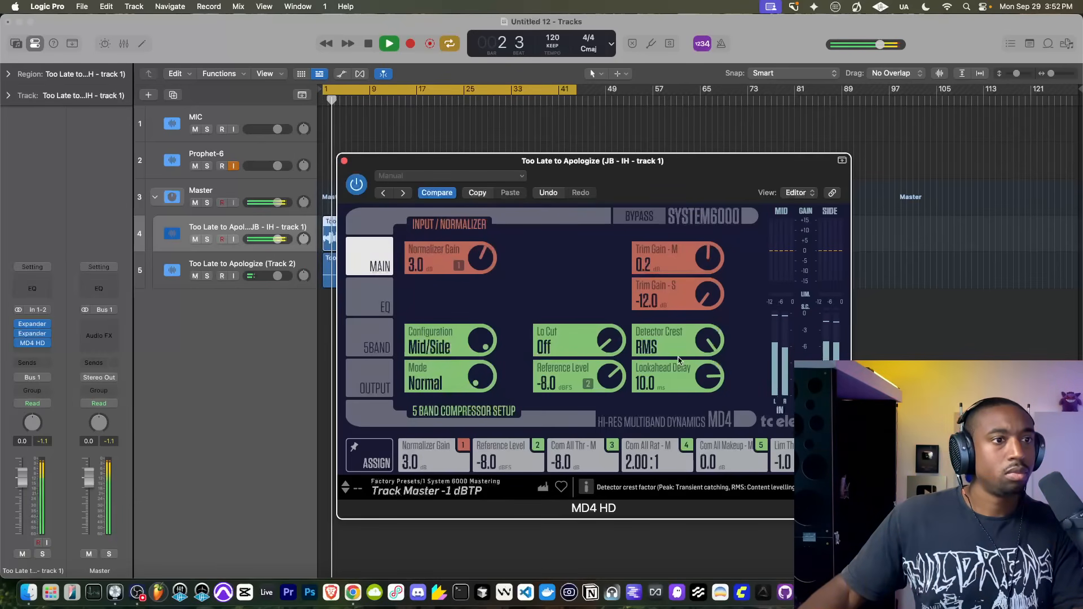
Boost low band 2 of the mid channel's EQ by 2.5 dB at 59 Hz and close the MD4 HD
left_click(383, 309)
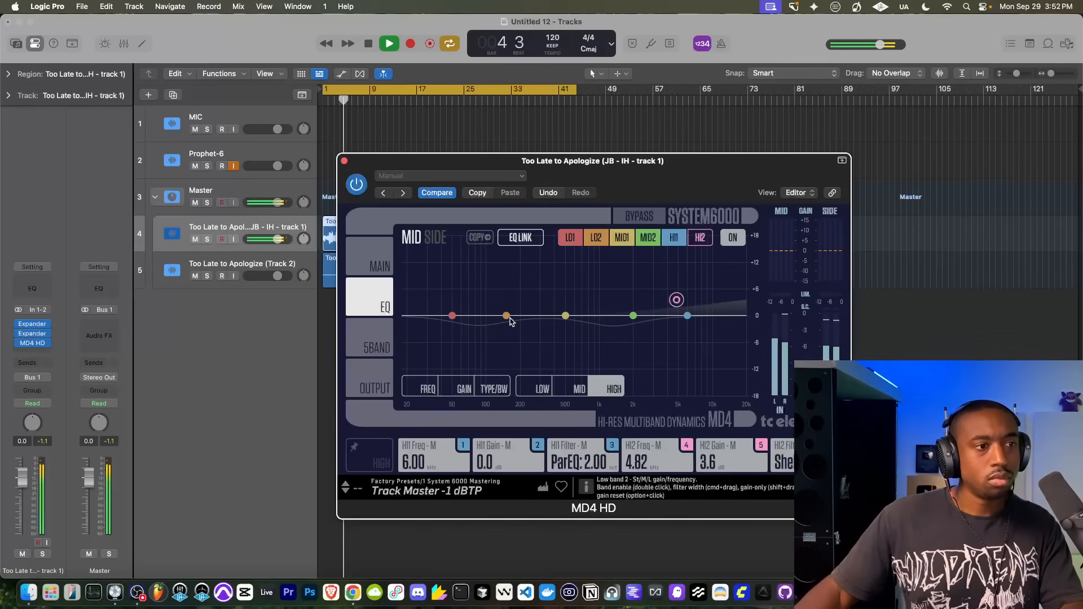
left_click_drag(509, 318, 464, 307)
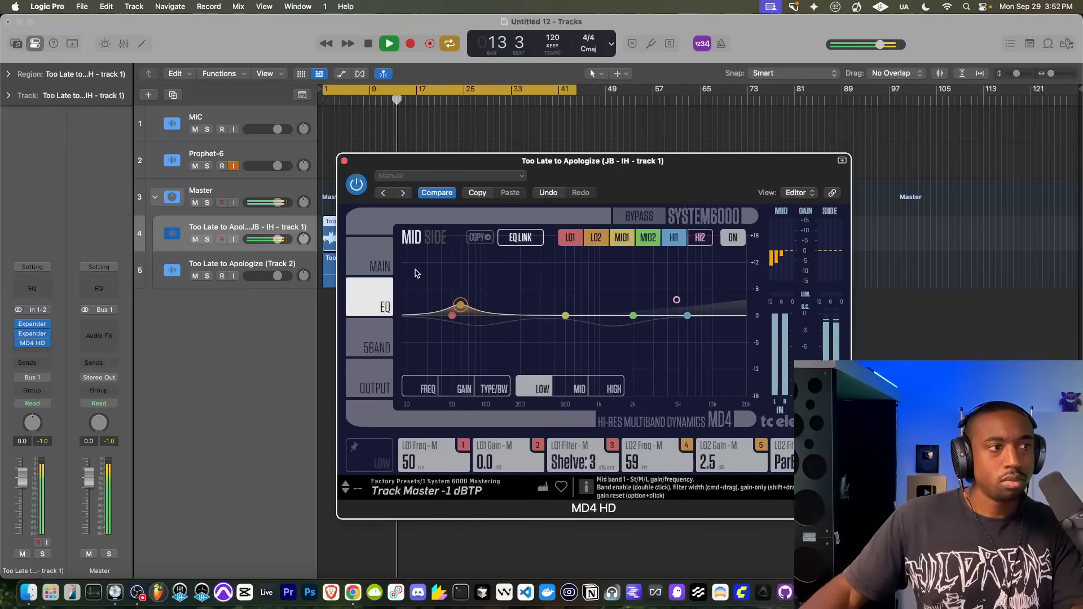
left_click(379, 265)
left_click(344, 162)
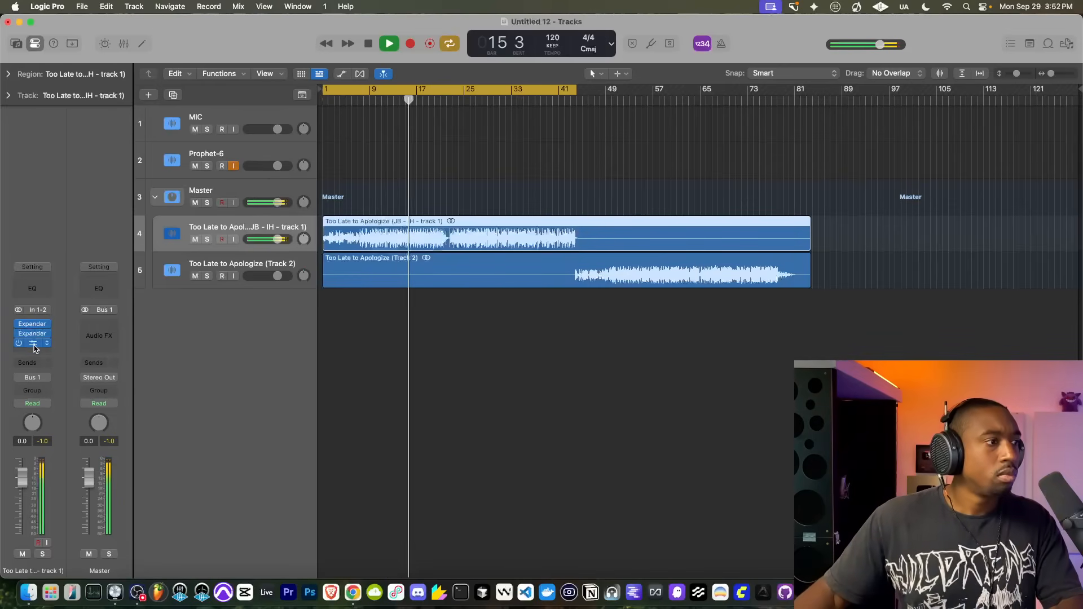
Insert Pro-MB after the MD4 HD and add a compression band at about 2.8 kHz
left_click(31, 320)
type("mb")
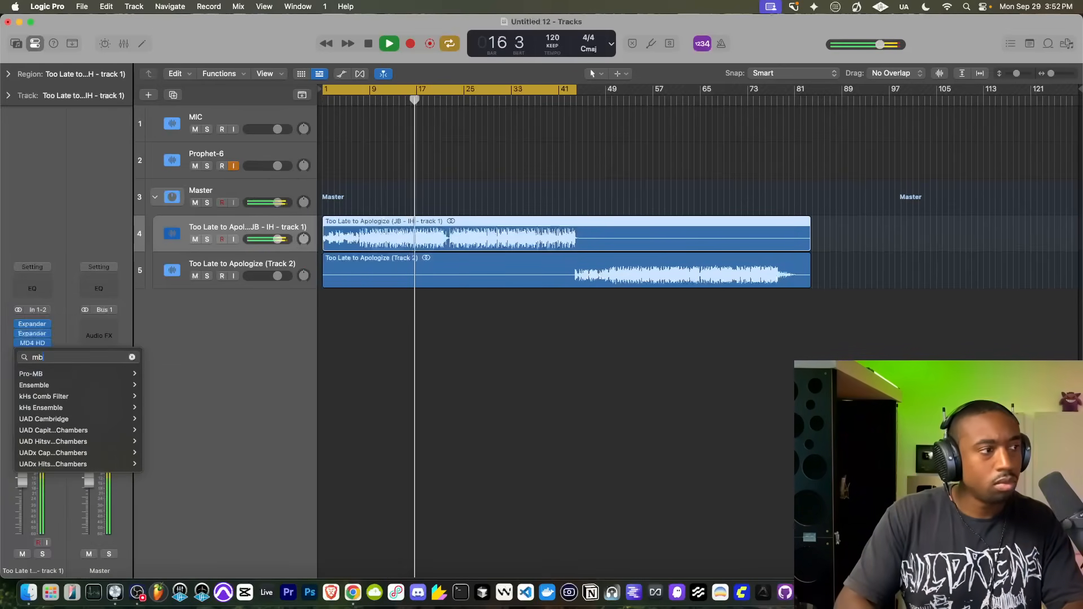
left_click(90, 373)
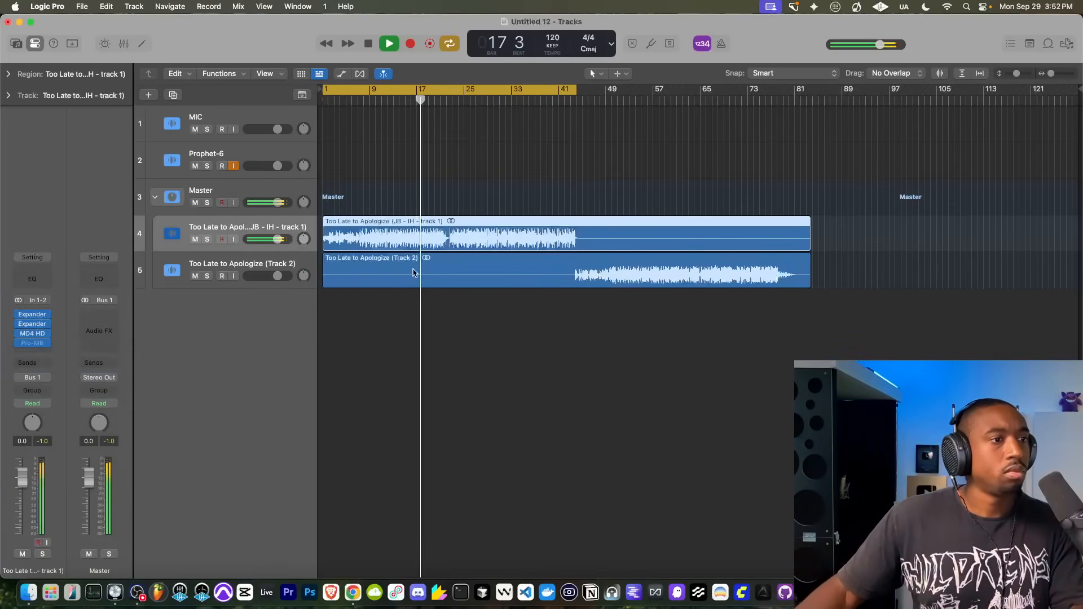
left_click(655, 314)
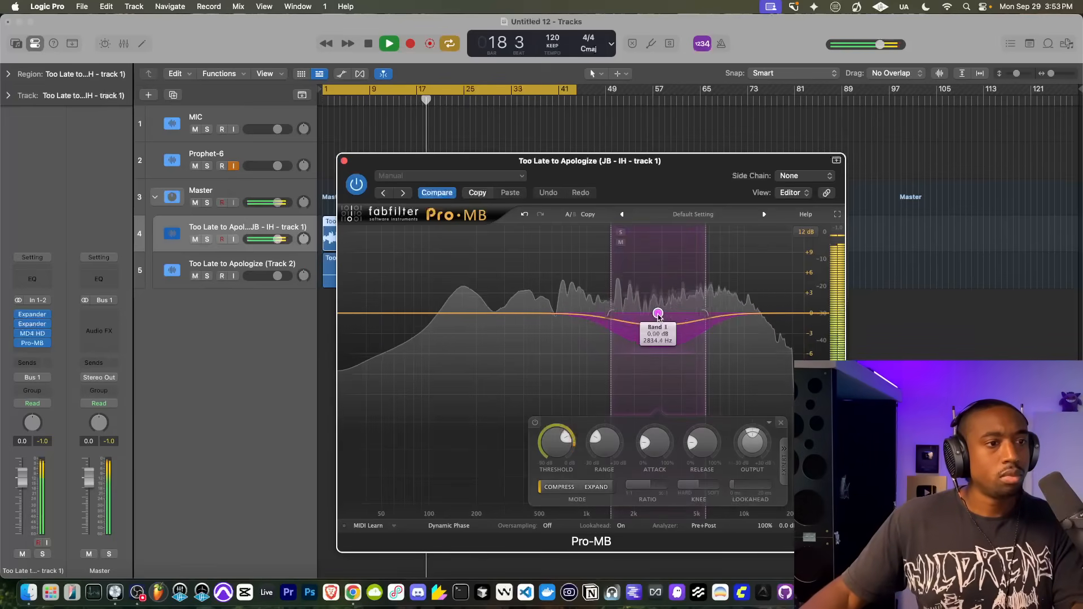
Adjust the Pro-MB band's crossovers so it spans from about 400 Hz to about 4.5 kHz
left_click_drag(658, 313, 725, 302)
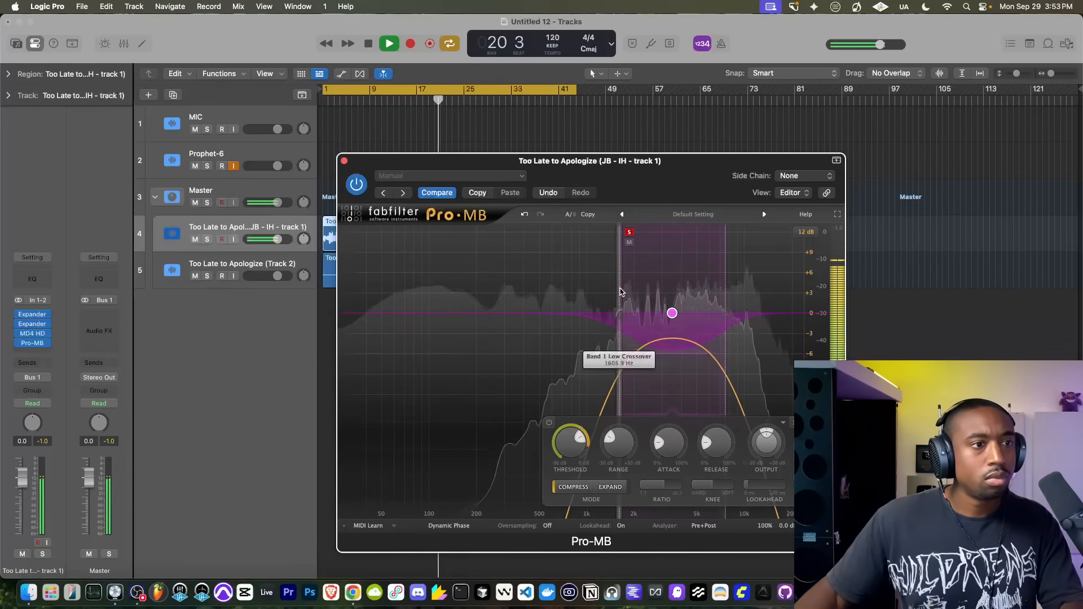
left_click_drag(620, 294, 578, 295)
left_click_drag(725, 283, 694, 285)
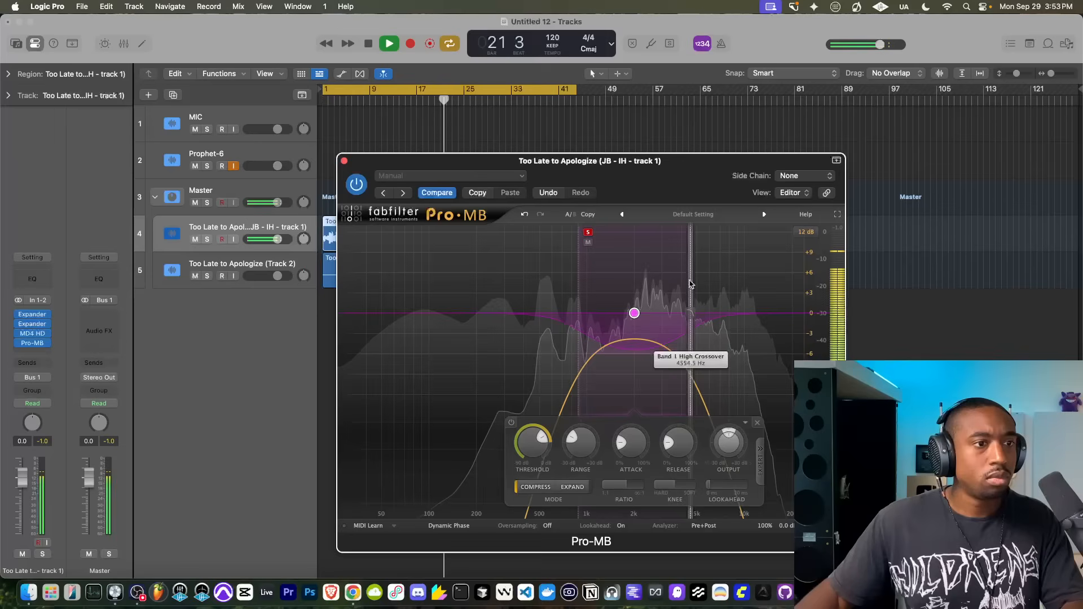
left_click_drag(579, 276, 527, 277)
Set the Pro-MB band's attack to 0% and raise its threshold slightly, then close the plug-in window
scroll(564, 441, "up", 2)
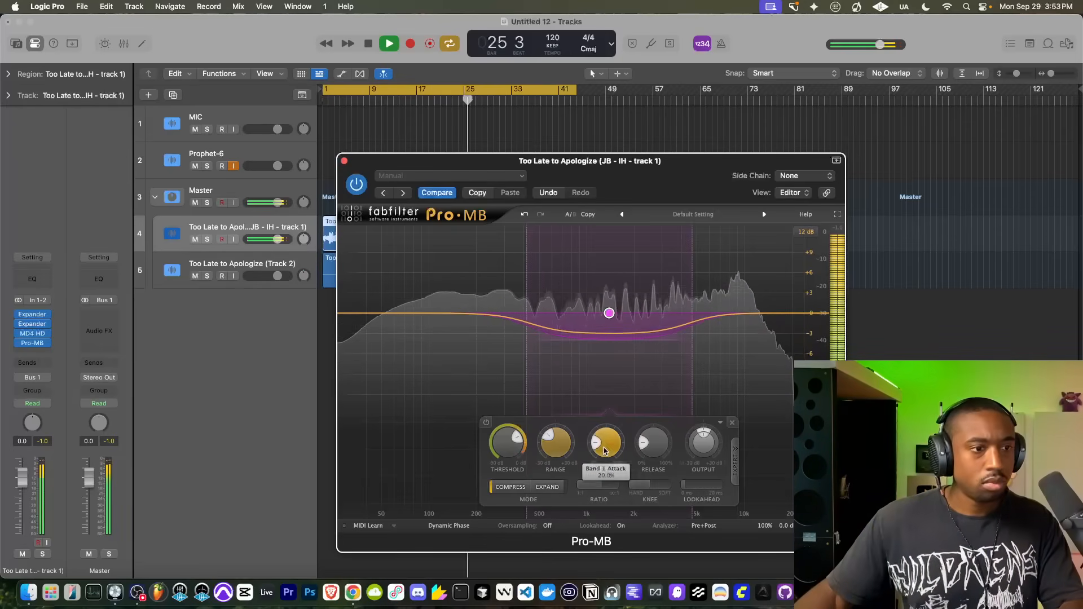
left_click_drag(604, 449, 602, 488)
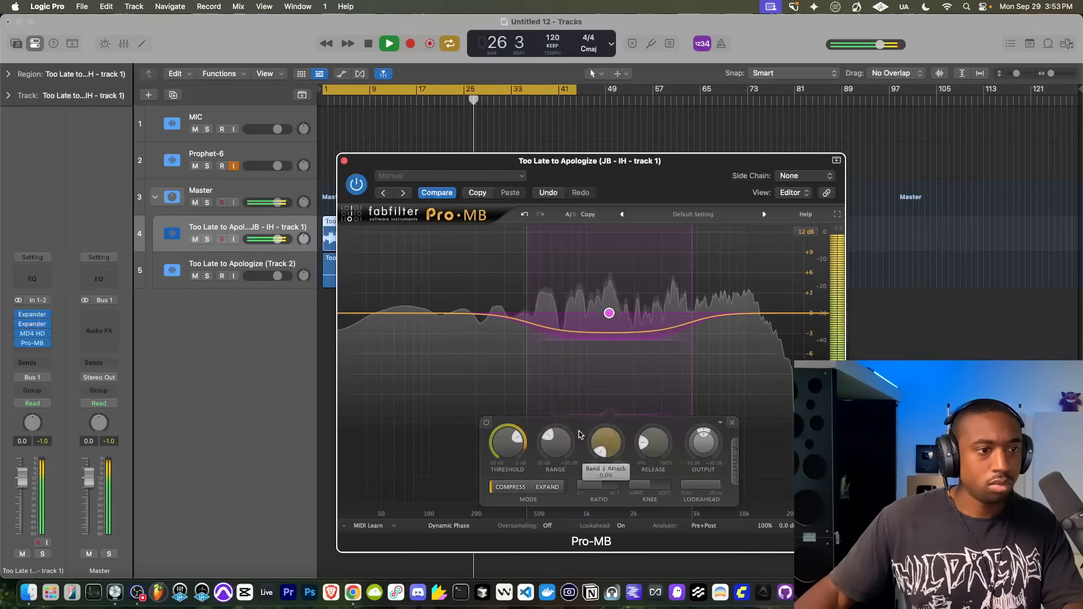
left_click_drag(514, 438, 509, 425)
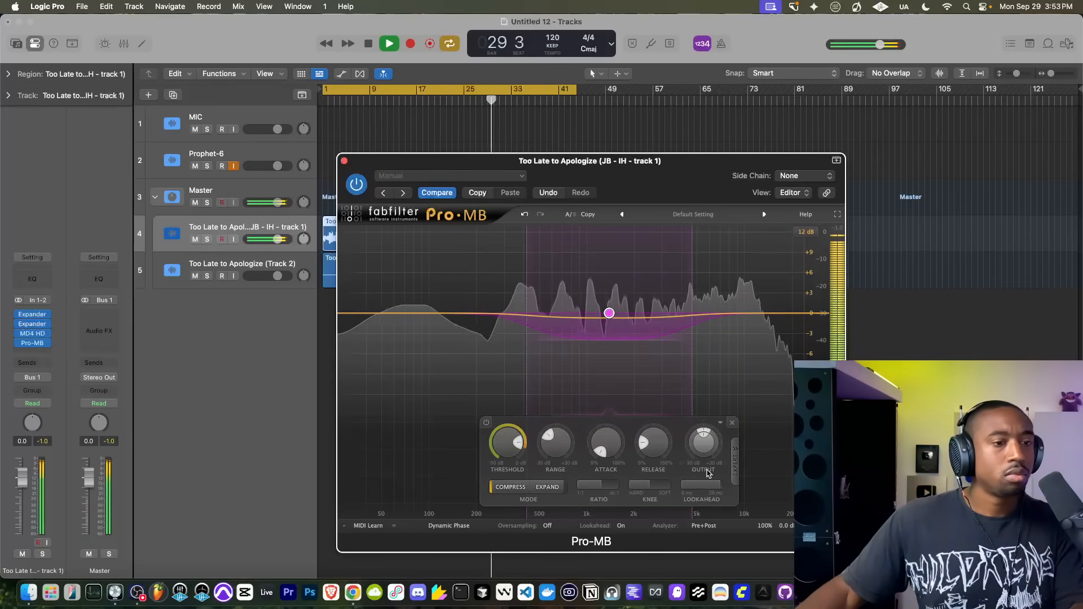
left_click(735, 460)
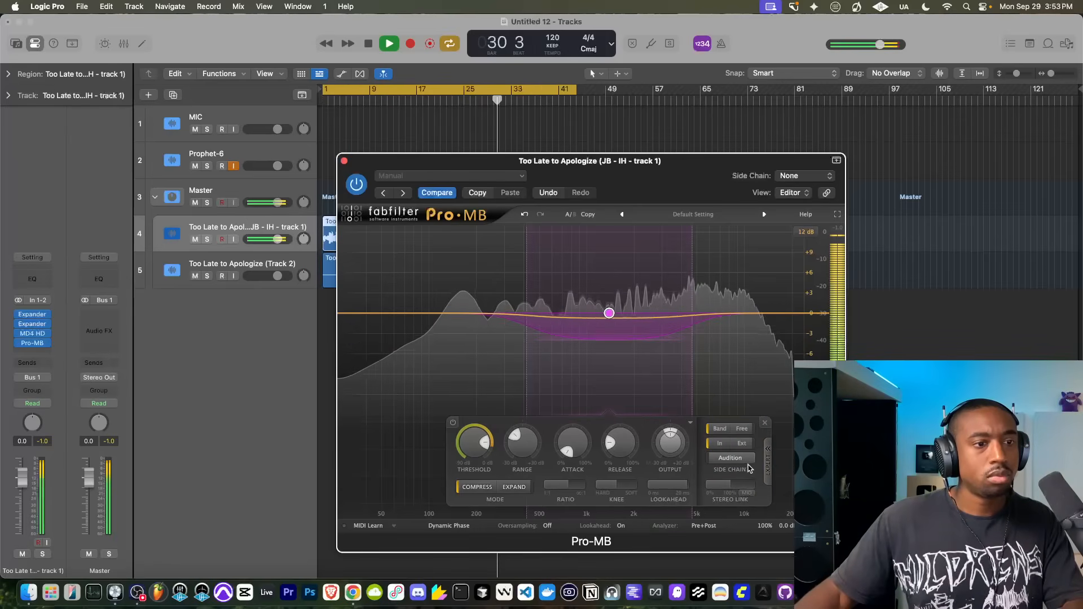
left_click(344, 160)
Reopen the MD4 HD and reset both its mid and side trim gains to 0.0 dB
left_click(32, 334)
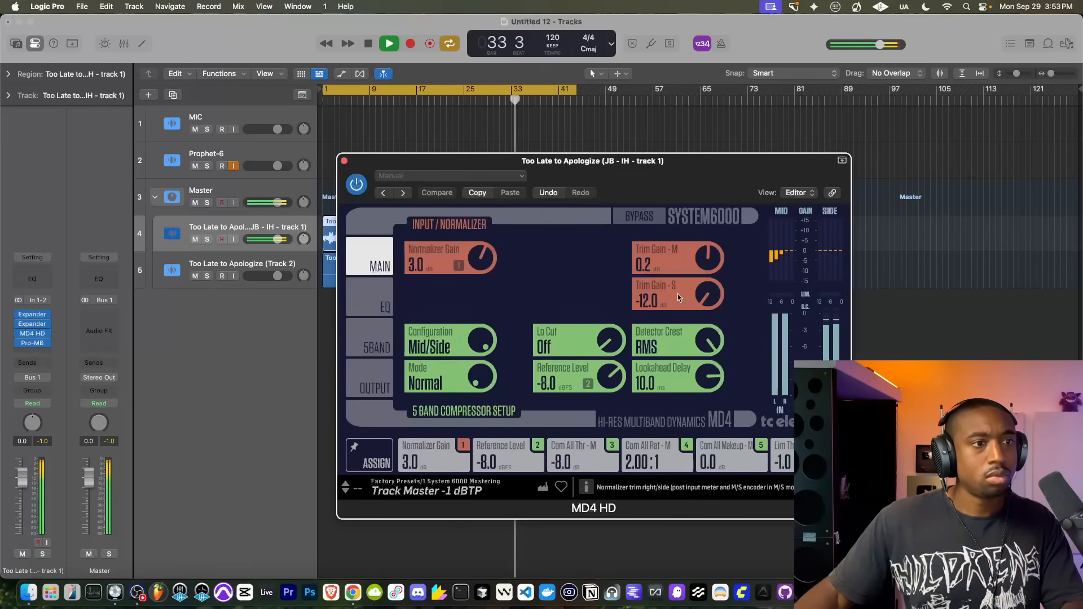
key("Return")
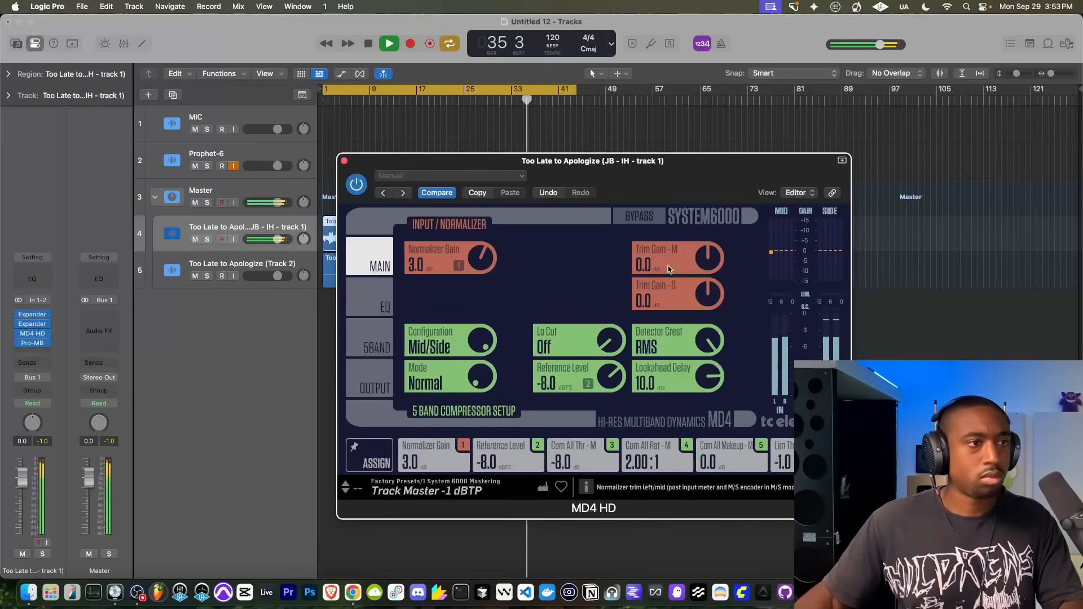
Raise the MD4 HD's side trim gain to 0.7 dB and its limiter threshold to 0.0 dBFS, and close the plug-in window
left_click_drag(705, 294, 706, 286)
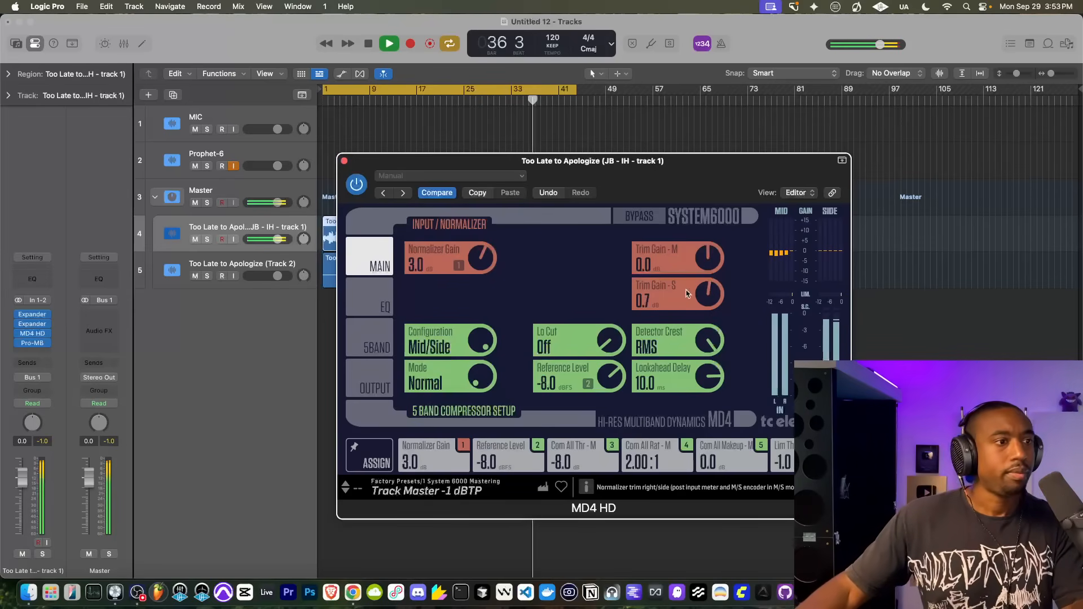
left_click(378, 370)
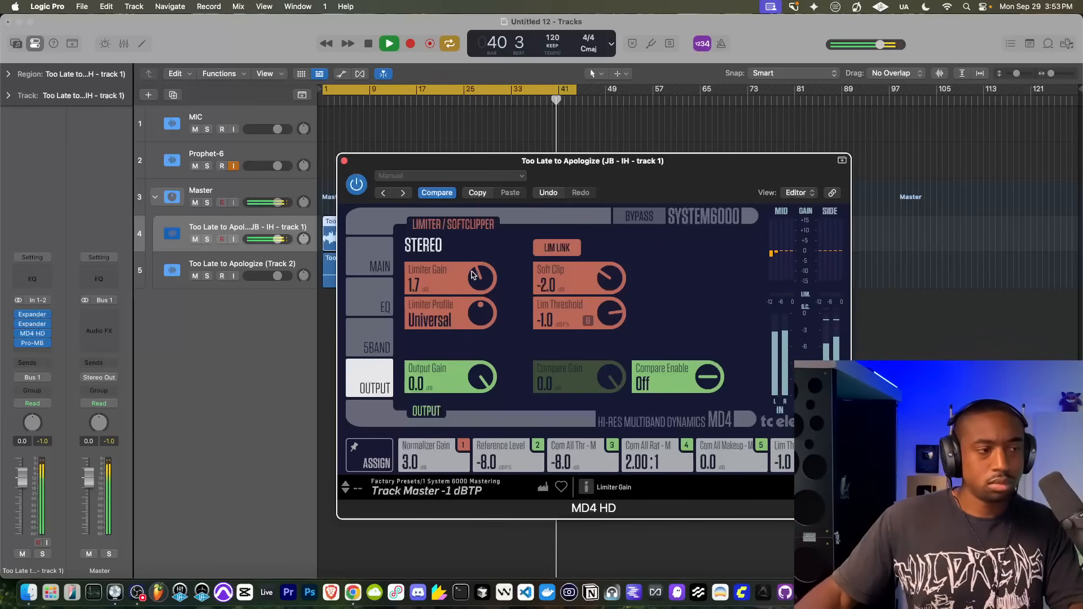
scroll(615, 310, "up", 3)
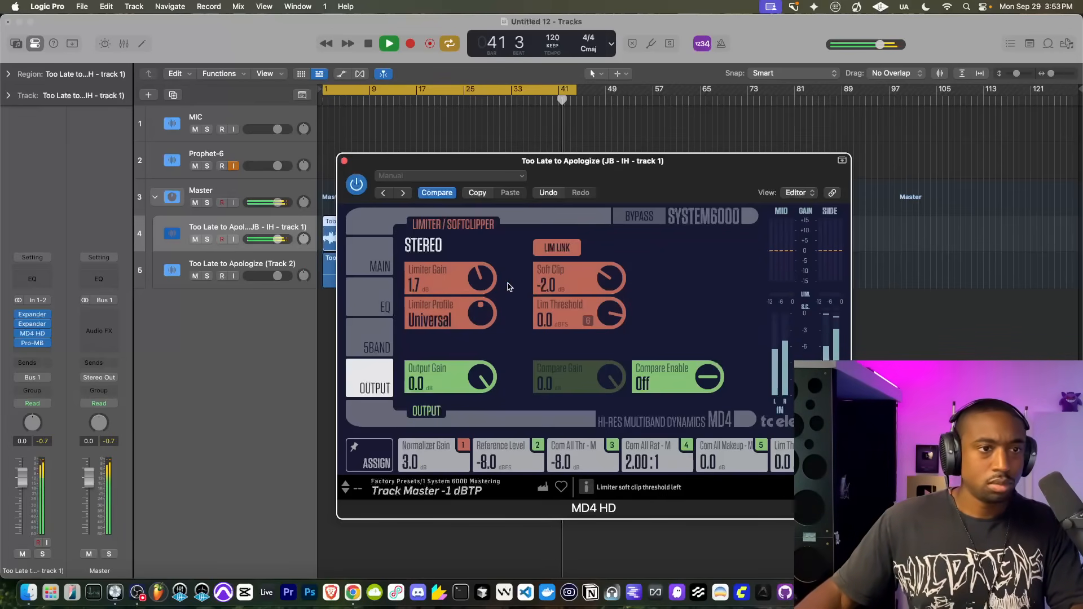
left_click(344, 162)
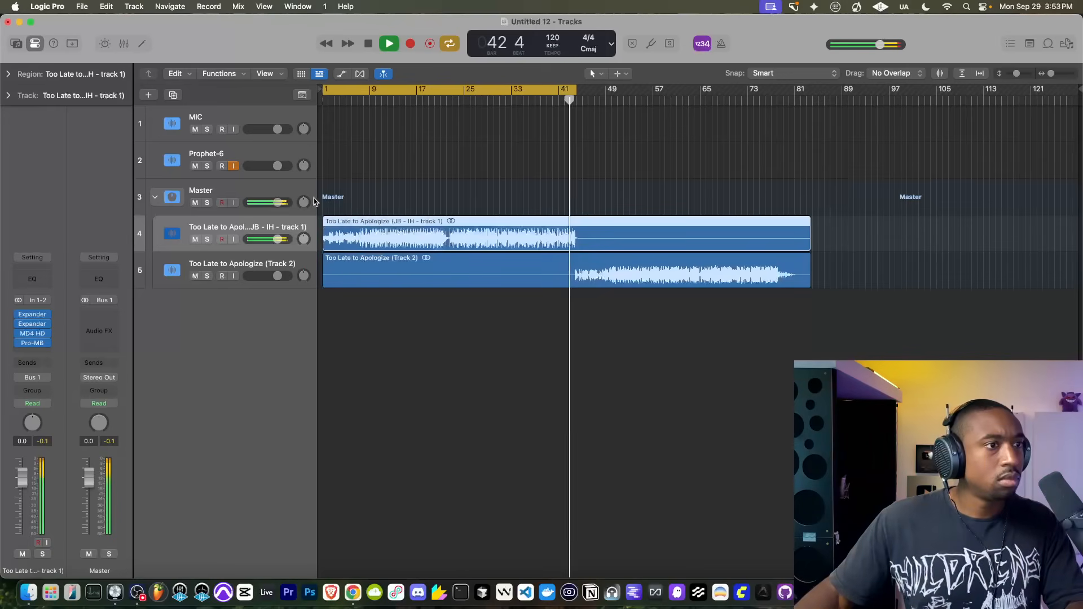
Insert Pro-Q 3 after the Pro-MB on track 1 and set its processing mode to Natural Phase
left_click(45, 350)
mouse_move(45, 352)
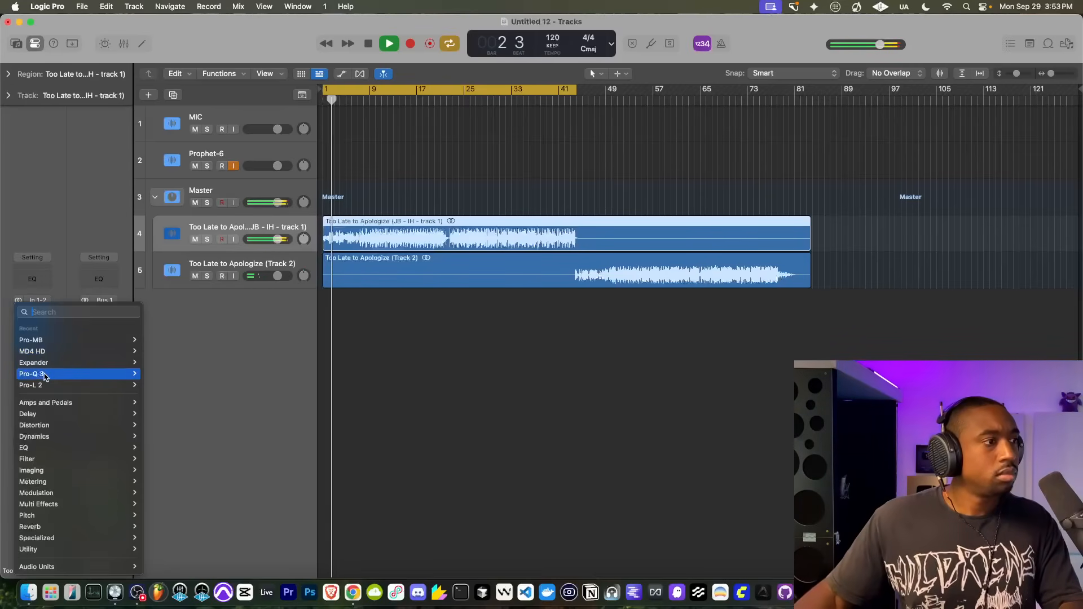
left_click(44, 375)
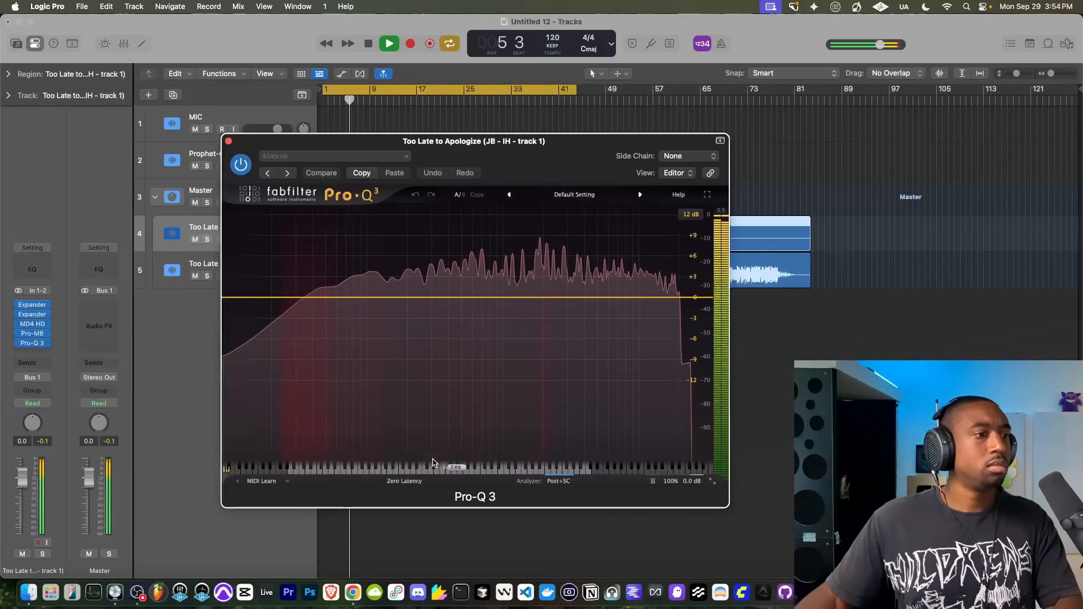
left_click(404, 481)
left_click(398, 507)
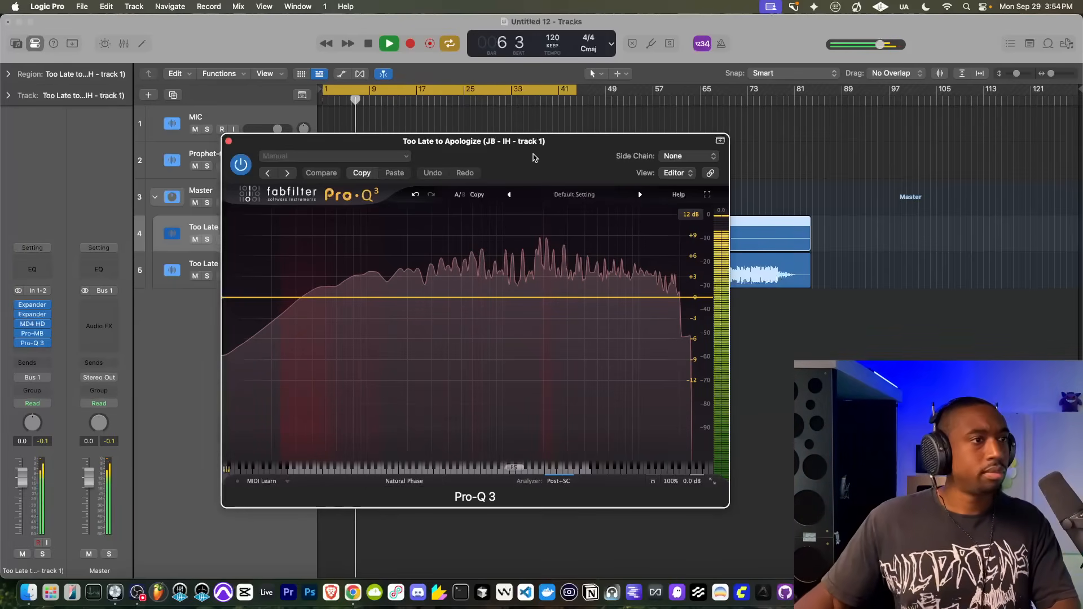
left_click_drag(536, 151, 445, 133)
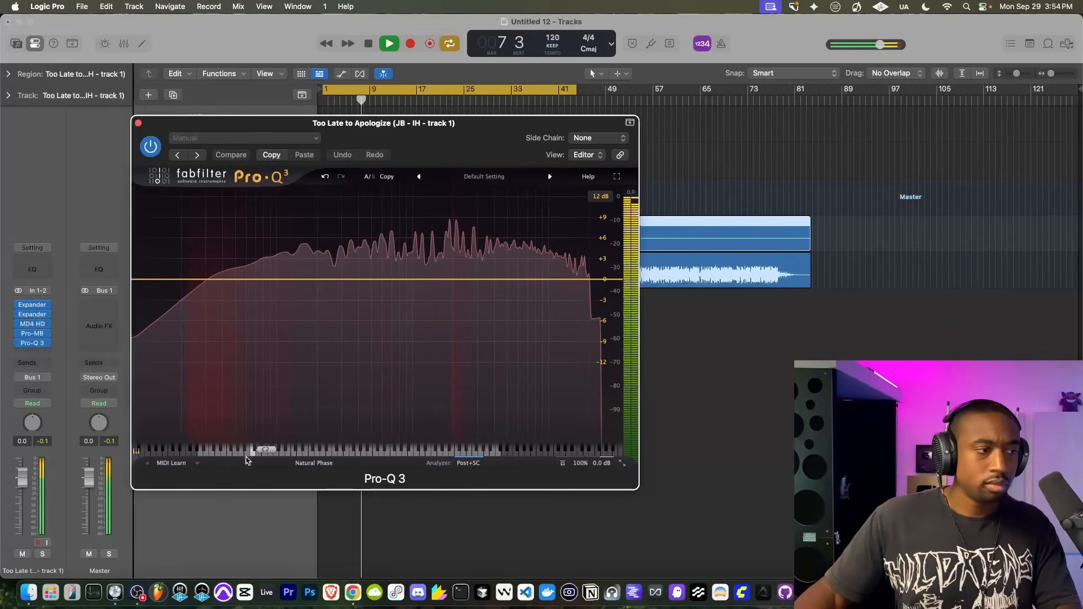
Add a bell band in Pro-Q 3 at about 35 Hz with a boost of about 1 dB
left_click(137, 592)
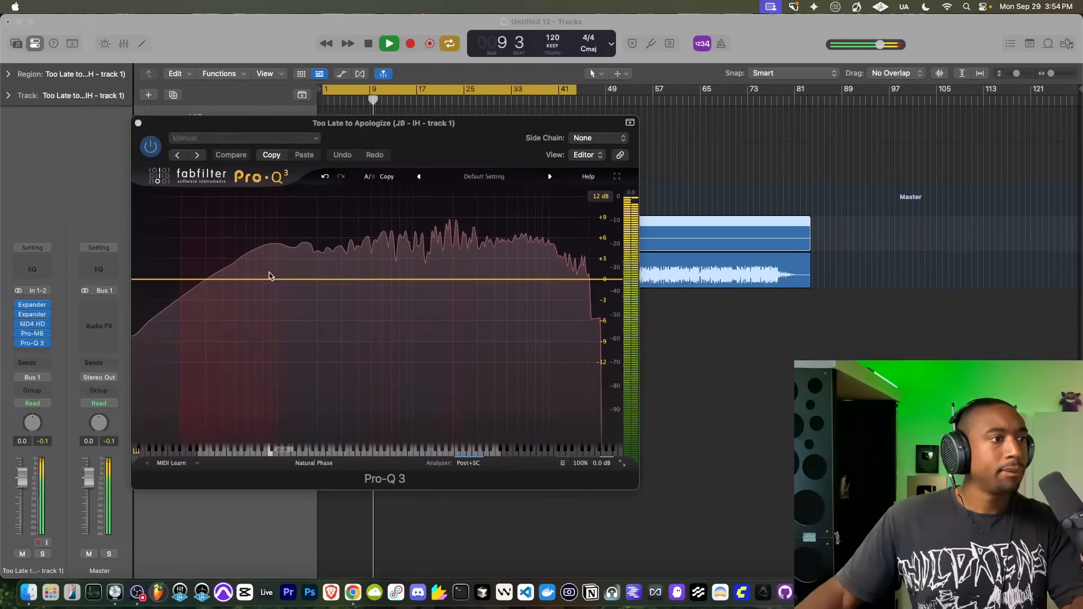
mouse_move(225, 280)
left_mouse_down()
mouse_move(206, 242)
mouse_move(234, 234)
mouse_move(233, 277)
mouse_move(226, 273)
left_mouse_up()
left_click_drag(242, 236, 213, 279)
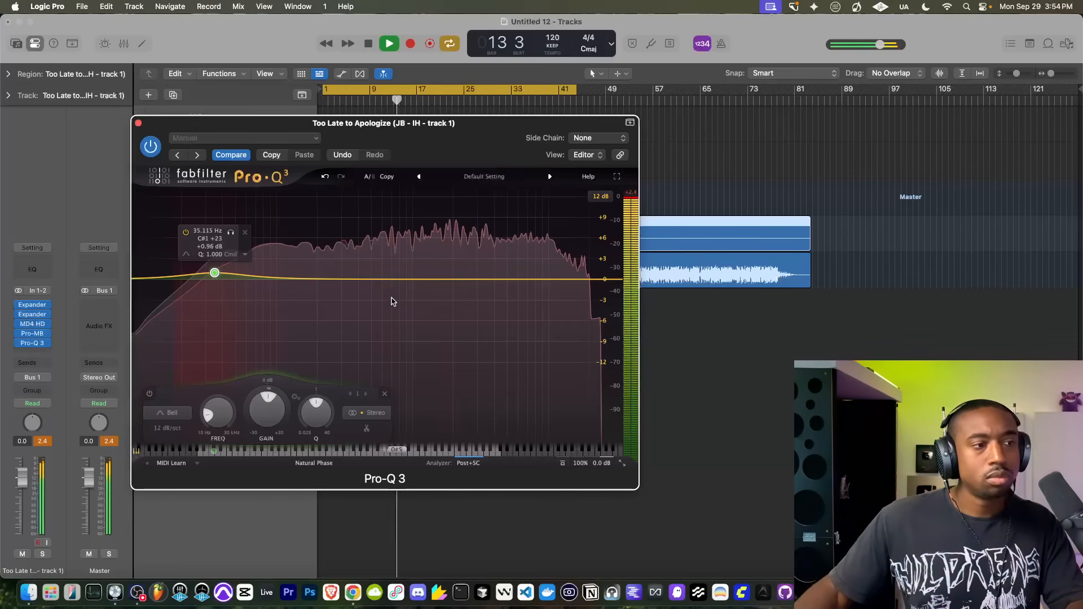
mouse_move(208, 241)
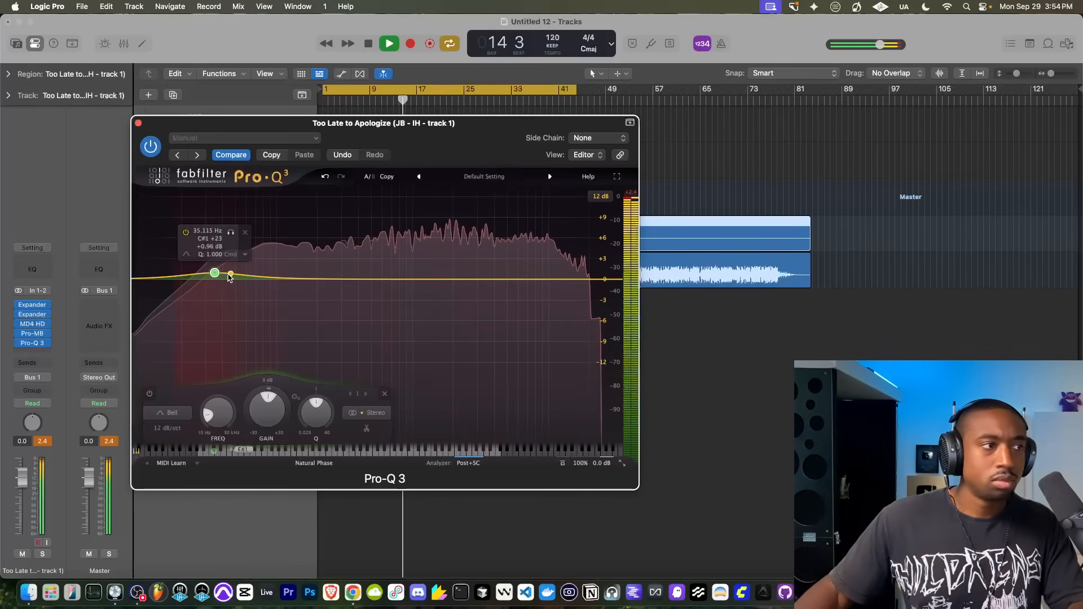
double_click(209, 248)
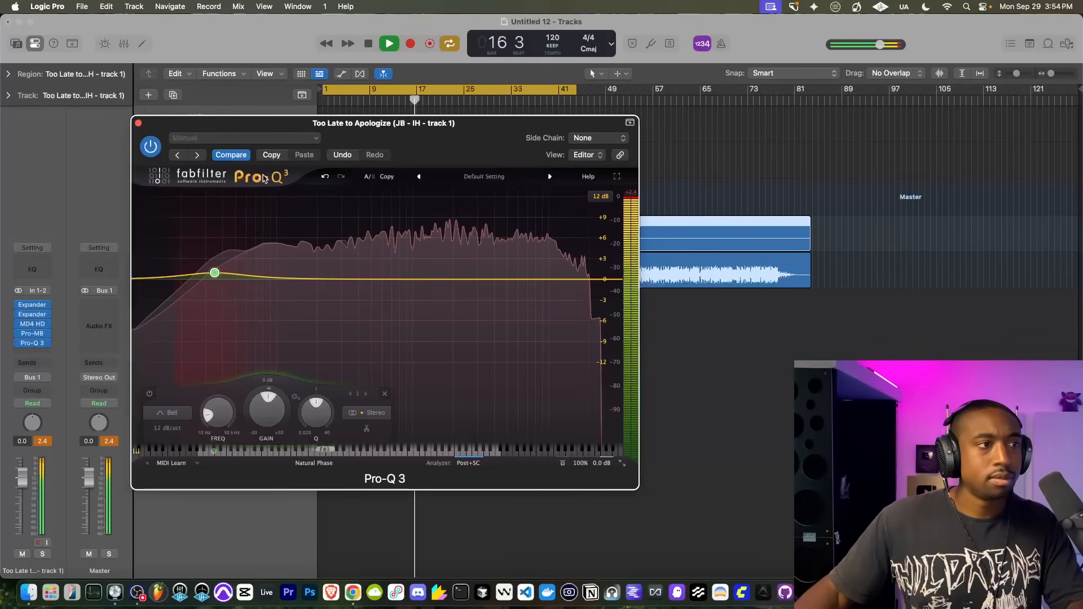
Compare the sound with the 35 Hz band bypassed and enabled, and restrict the band to the mid channel
left_click(186, 233)
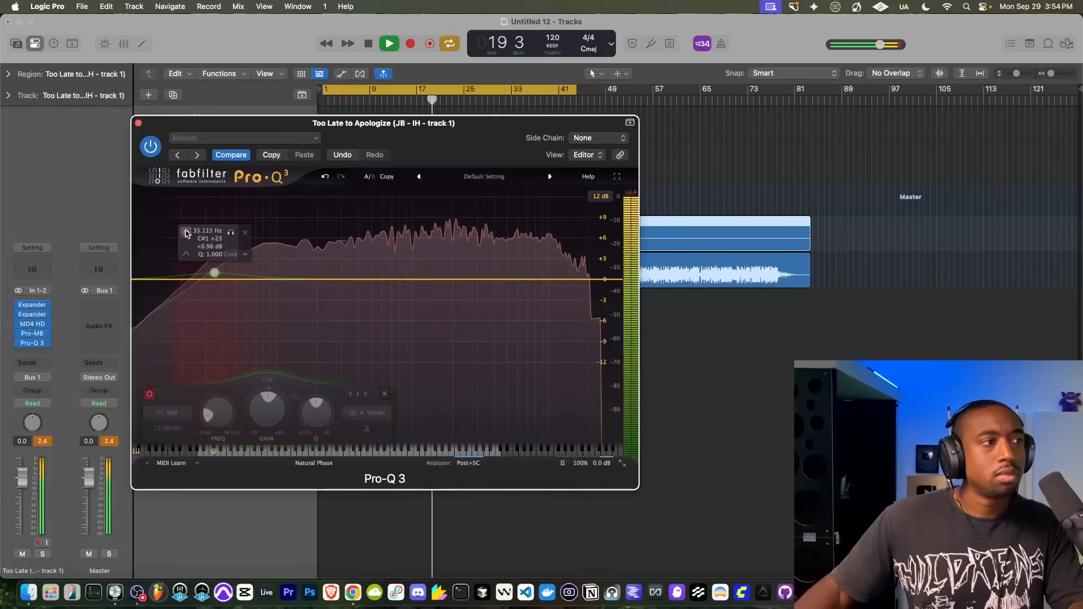
left_click(187, 232)
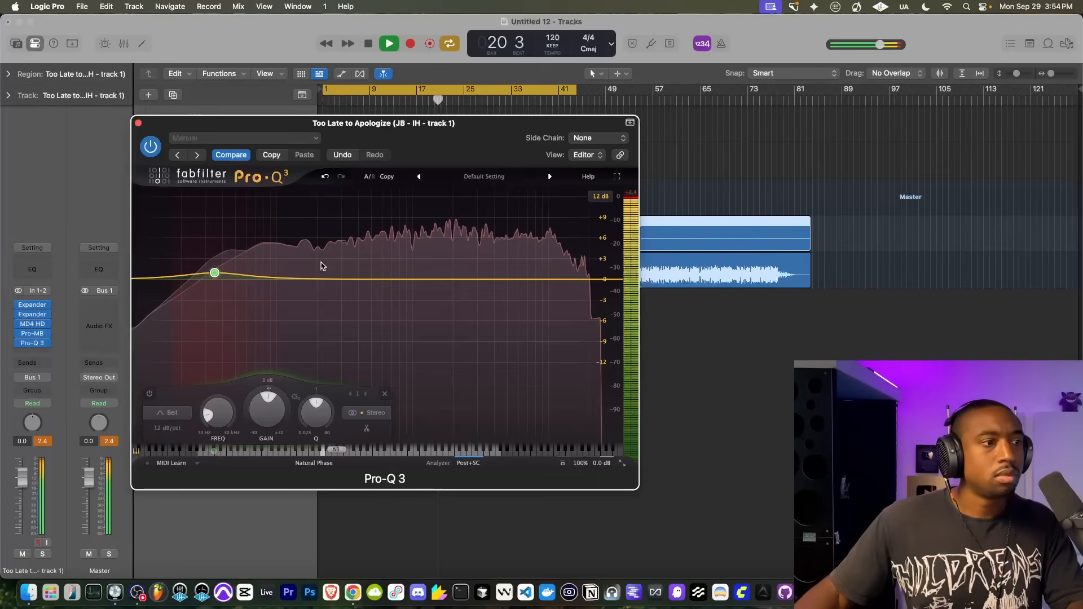
left_click(368, 412)
left_click(368, 387)
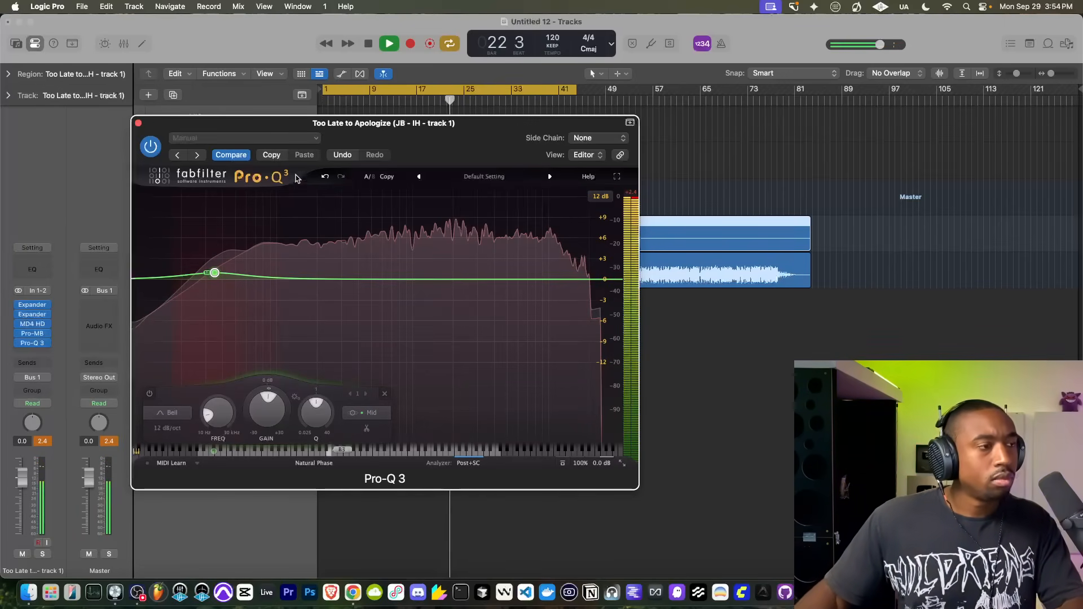
Add a mid-channel high shelf at about 4.5 kHz boosted by about 3.2 dB, close Pro-Q 3 and restart playback from the beginning
left_click(502, 279)
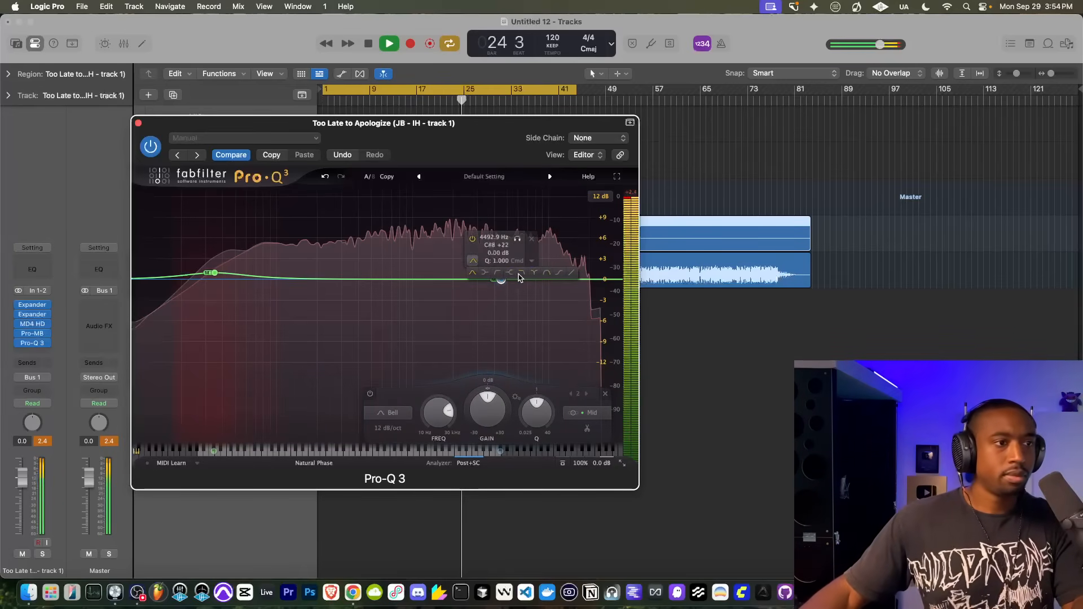
left_click_drag(486, 407, 489, 381)
left_click(138, 123)
key("space")
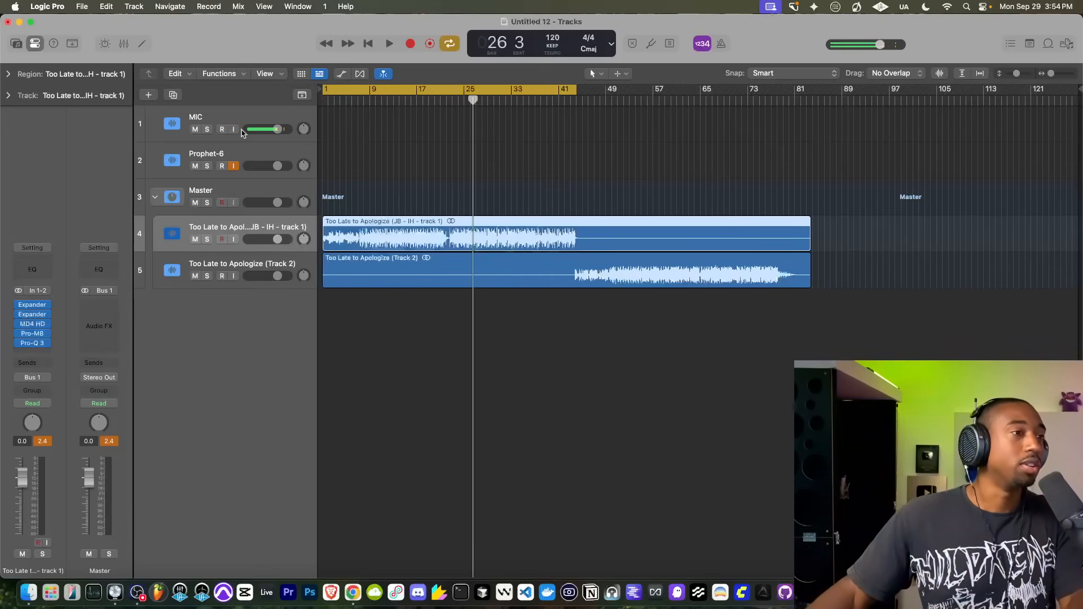
key("space")
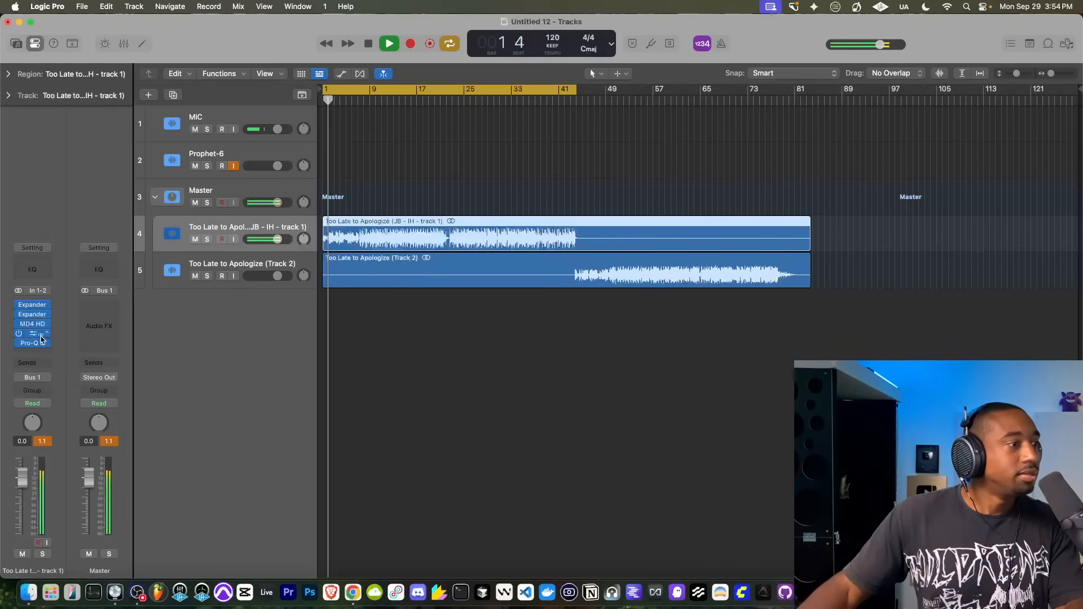
Compare the high shelf on and off in Pro-Q 3, and set it to about 4.75 kHz with a boost of about 1.7 dB
left_click(41, 339)
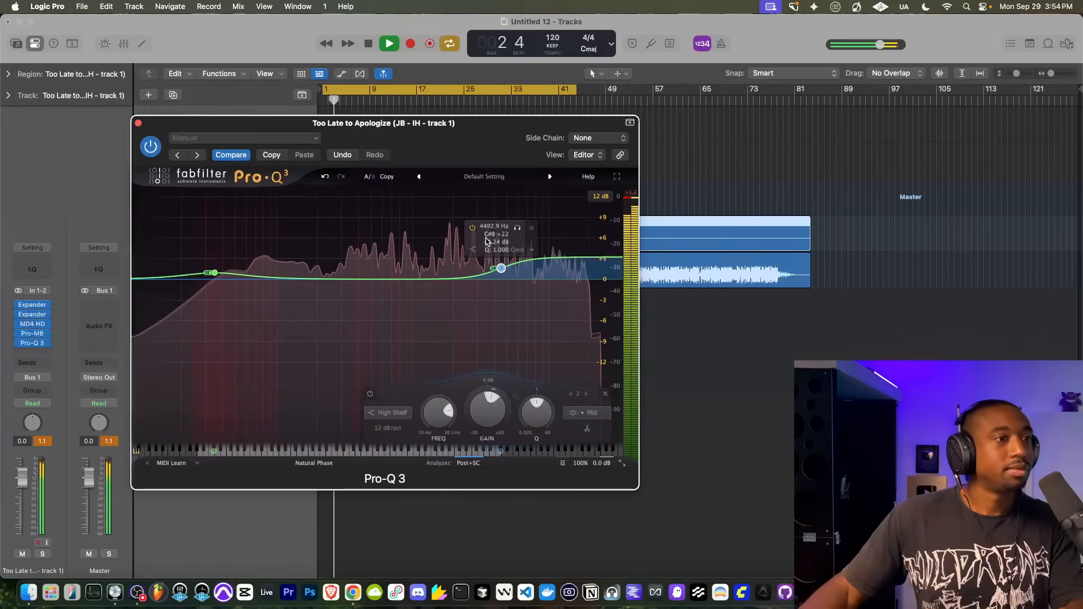
left_click(473, 228)
left_click(473, 228)
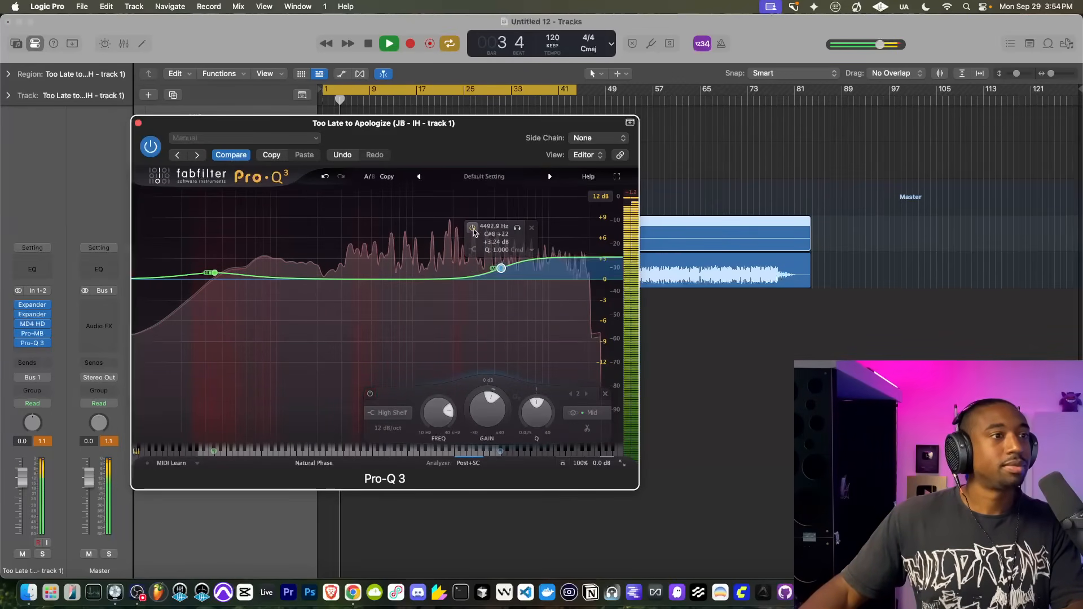
left_click_drag(500, 272, 503, 282)
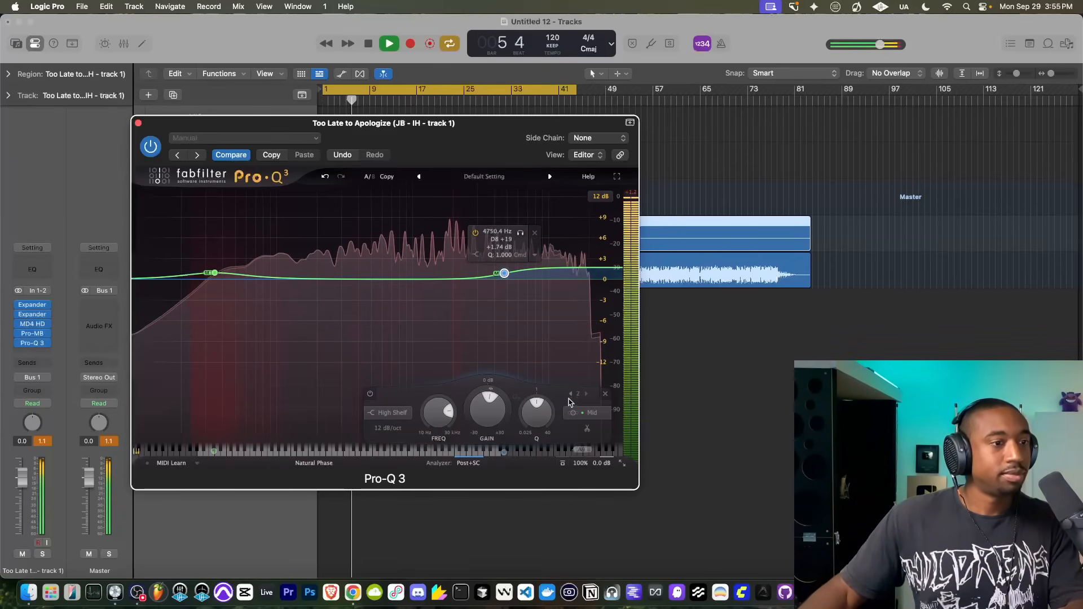
left_click(138, 124)
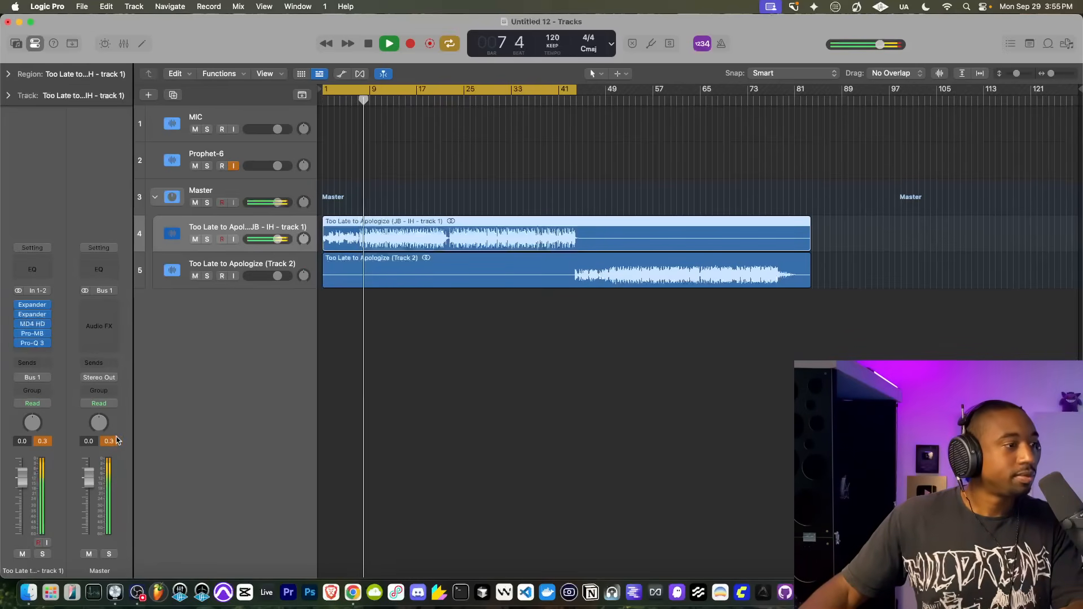
Reopen Pro-Q 3, set its output level to -2.0 dB and close the plug-in window
left_click(37, 344)
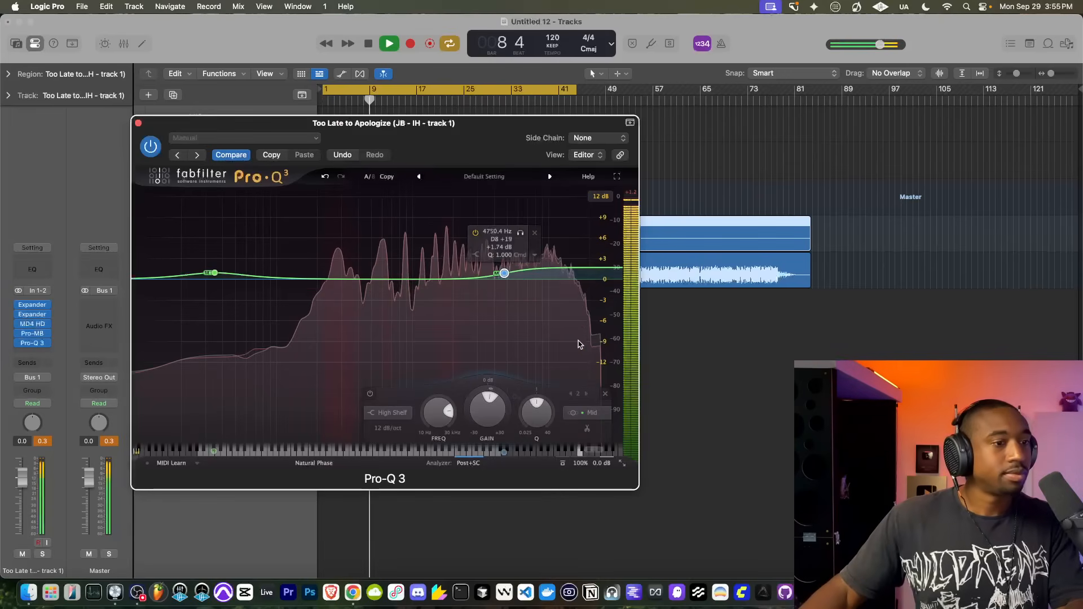
left_click_drag(589, 414, 588, 422)
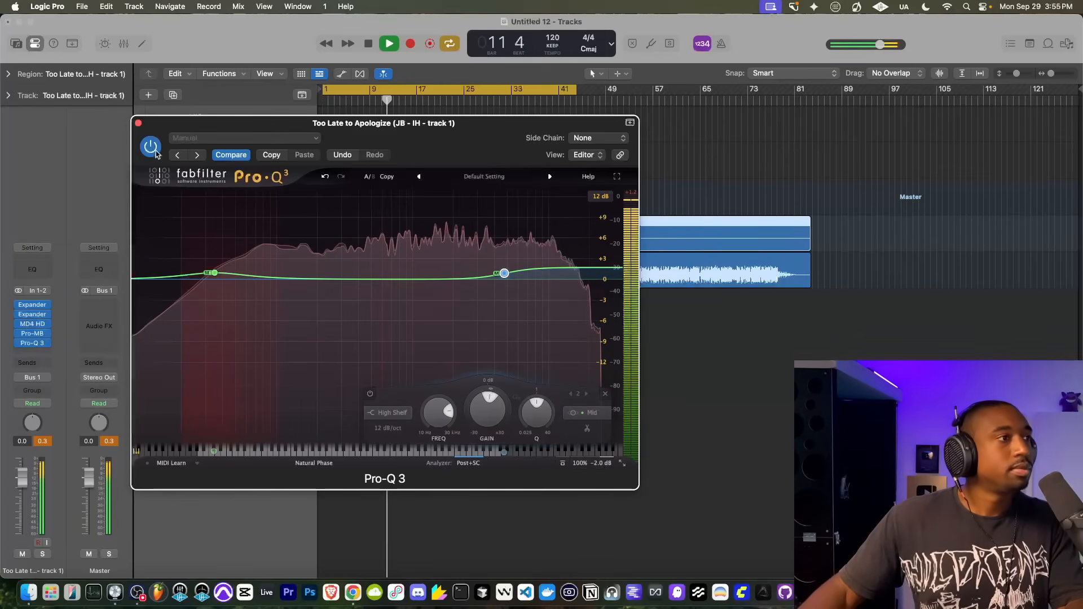
left_click(138, 123)
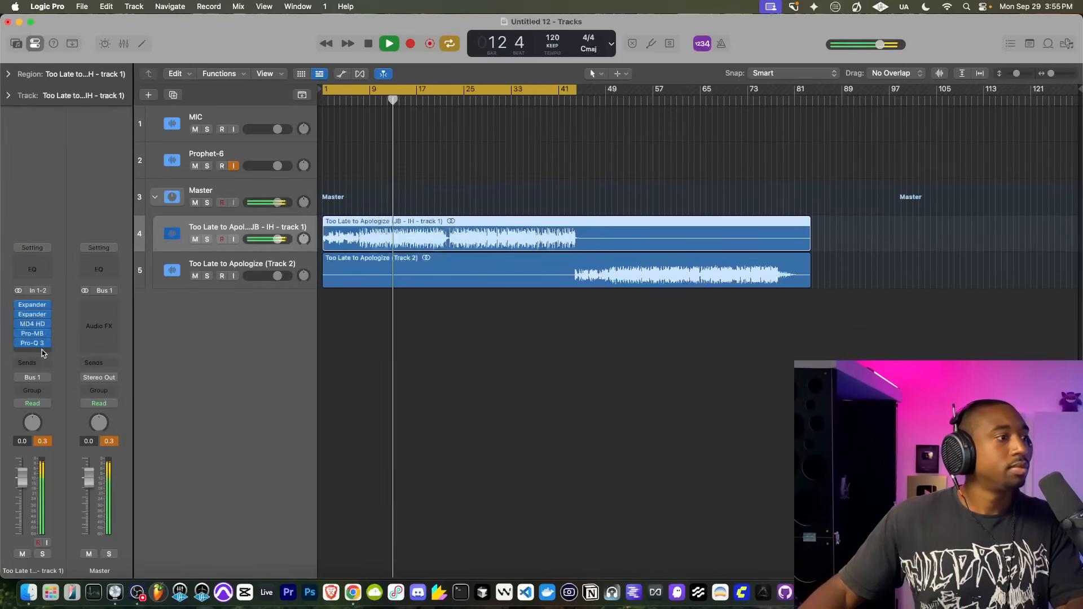
Search the plug-ins for "gold" and insert Gold Clip after the Pro-Q 3 on track 1
left_click(43, 334)
type("gold")
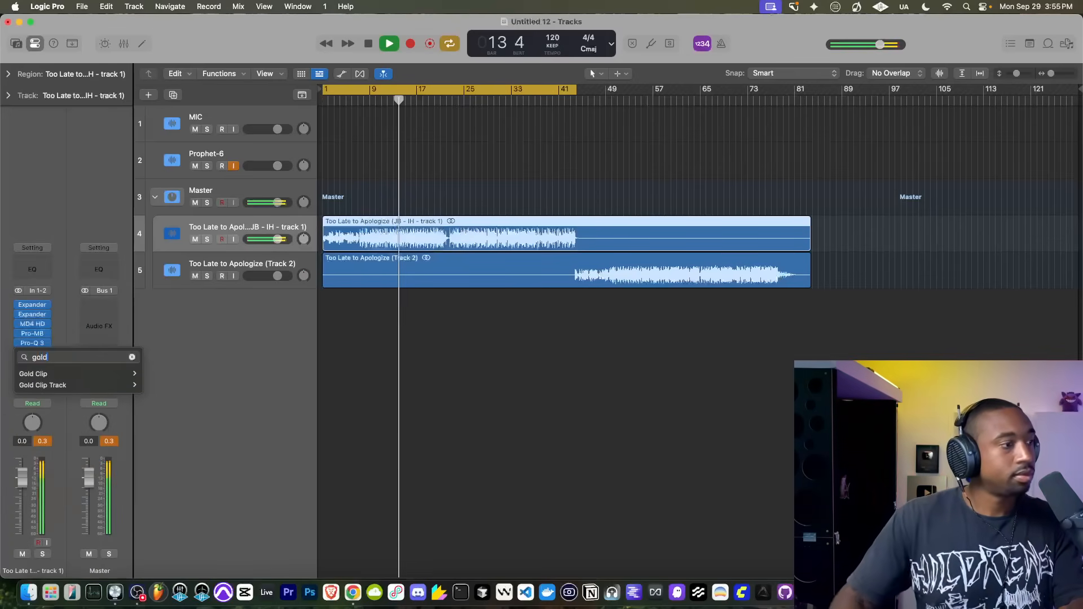
left_click(155, 374)
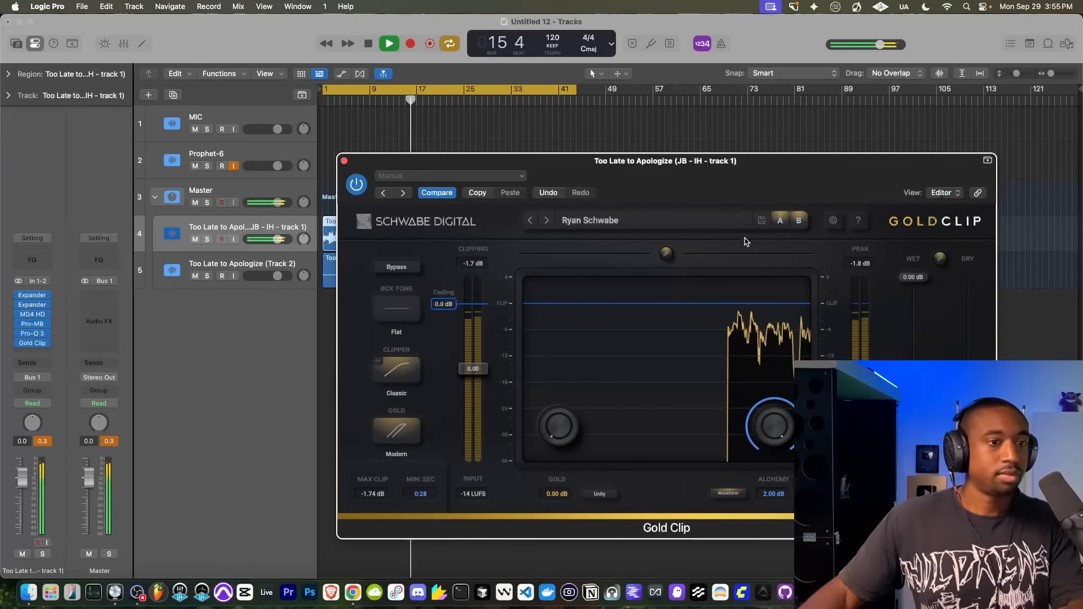
left_click_drag(661, 201, 546, 180)
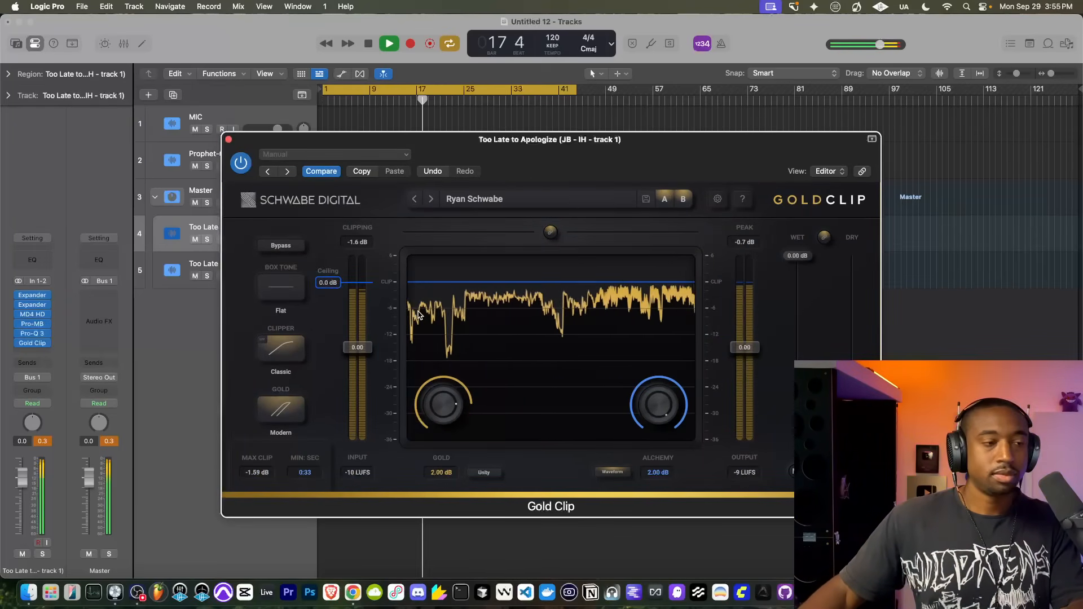
Turn on Unity in Gold Clip, set the Gold amount to 2.50 dB and close the plug-in window
left_click(483, 472)
left_click_drag(438, 401, 428, 360)
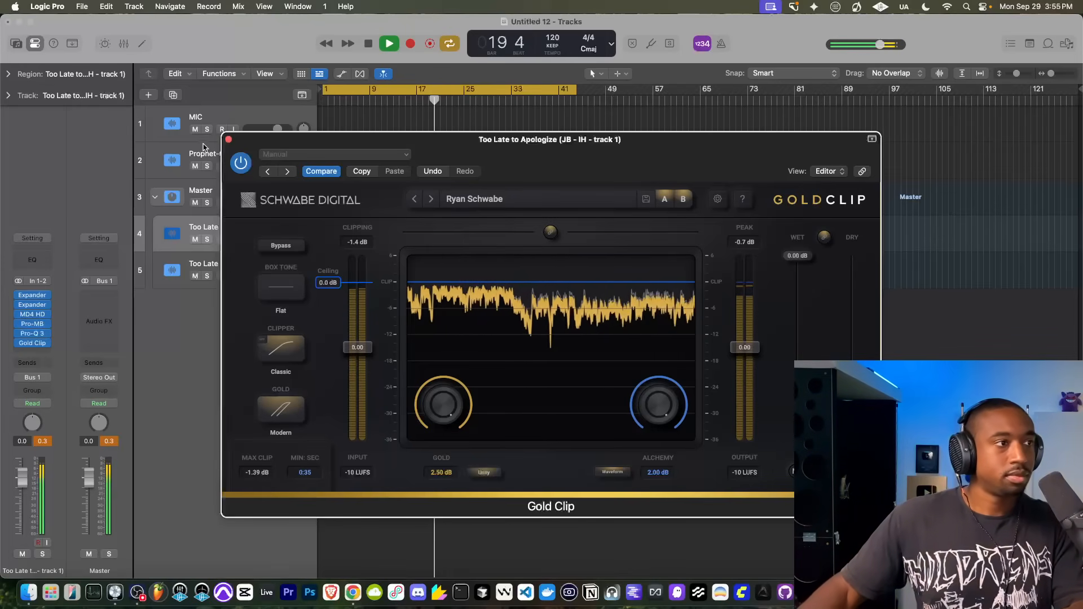
left_click(229, 140)
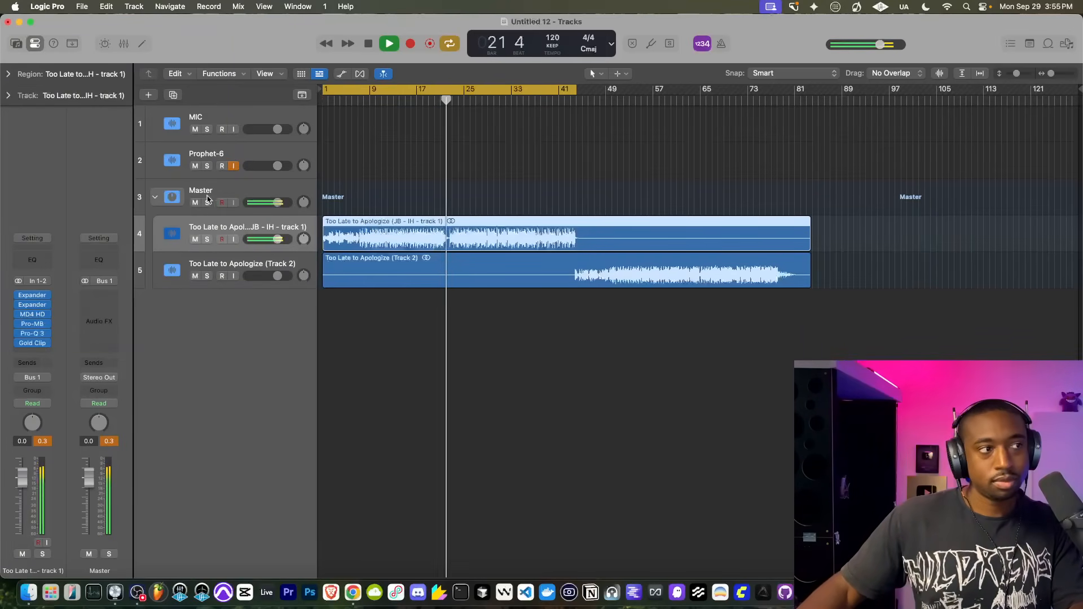
Reopen Pro-MB on track 1, reduce the mid band's compression range and raise the band's level slightly above 0 dB
left_click(165, 212)
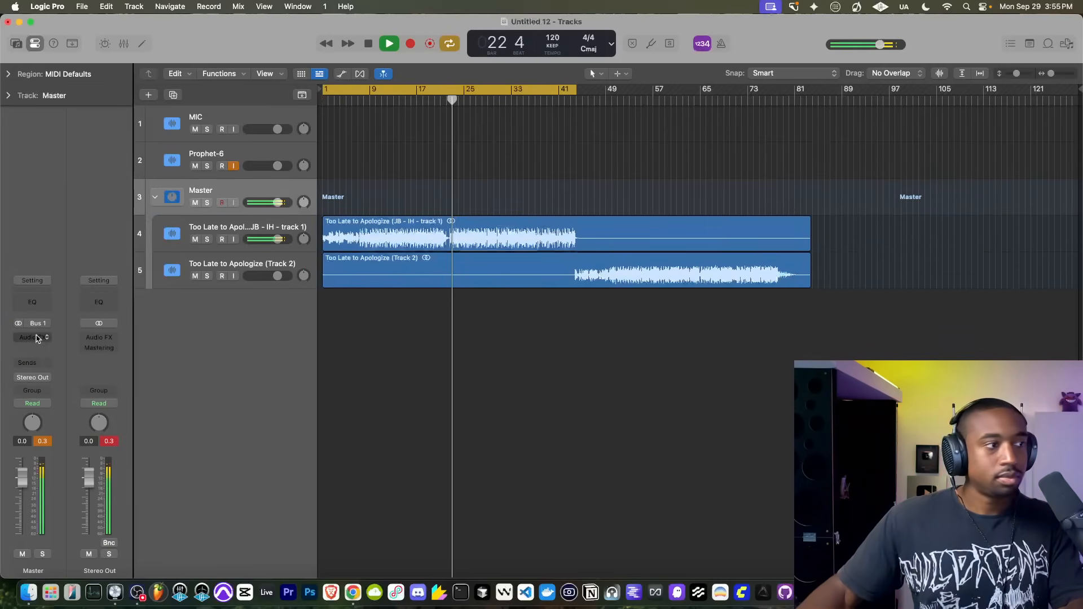
left_click(248, 266)
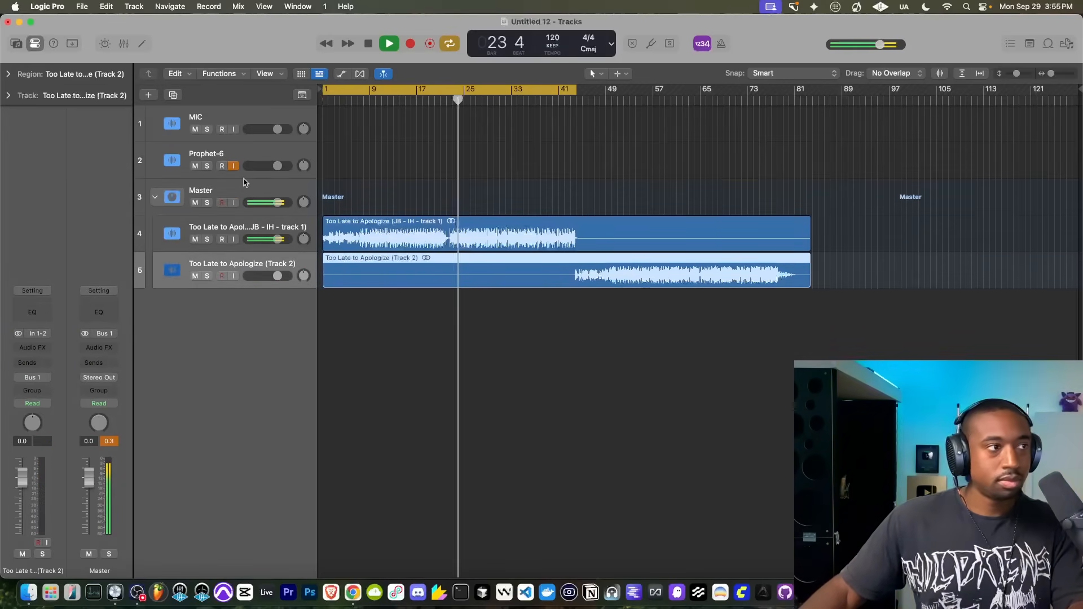
left_click(248, 228)
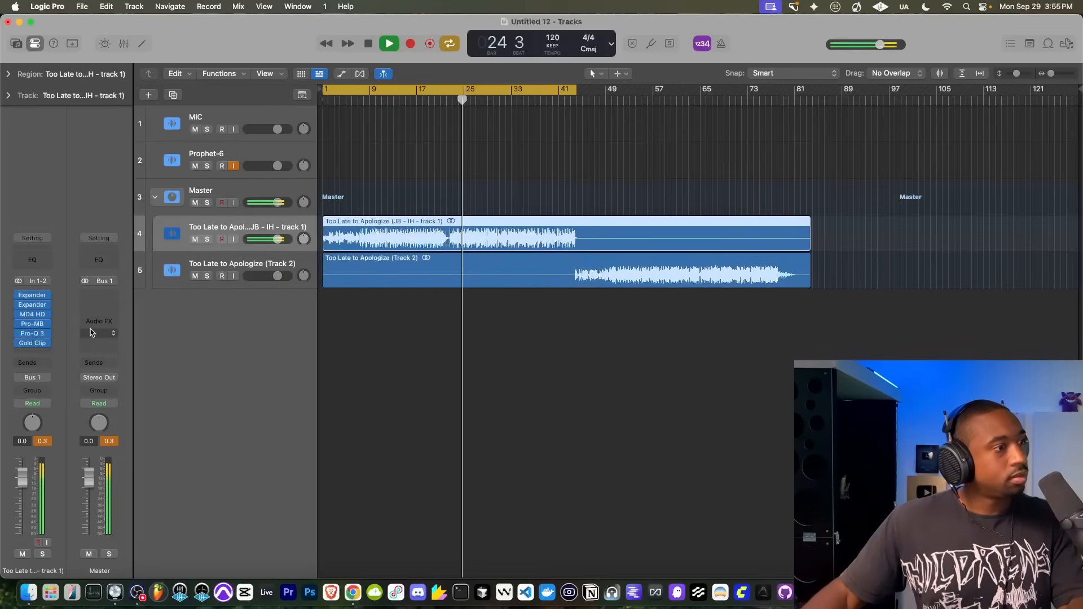
left_click(35, 315)
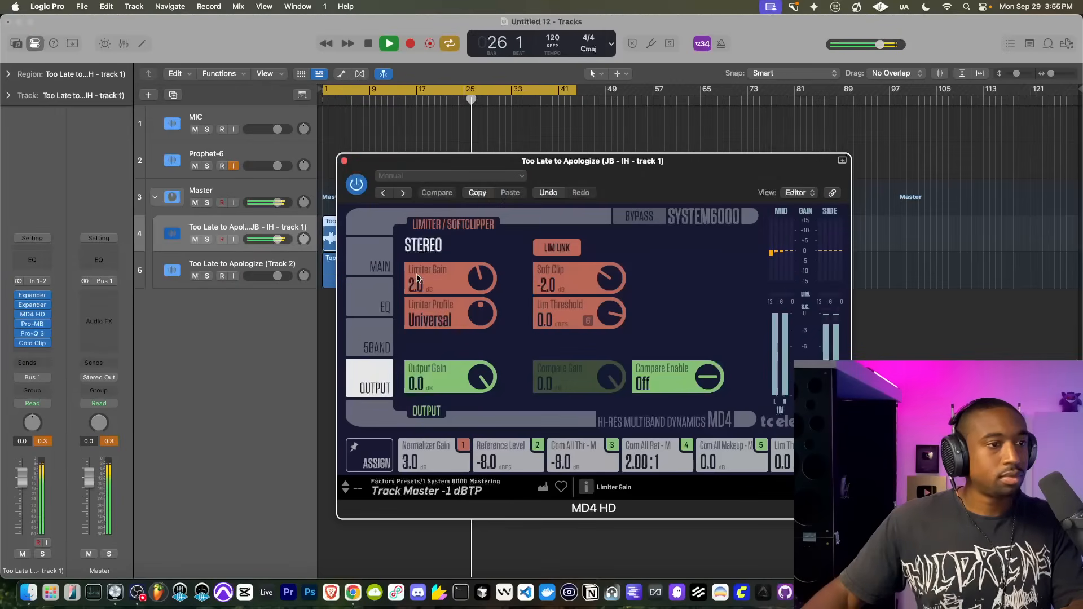
left_click(39, 326)
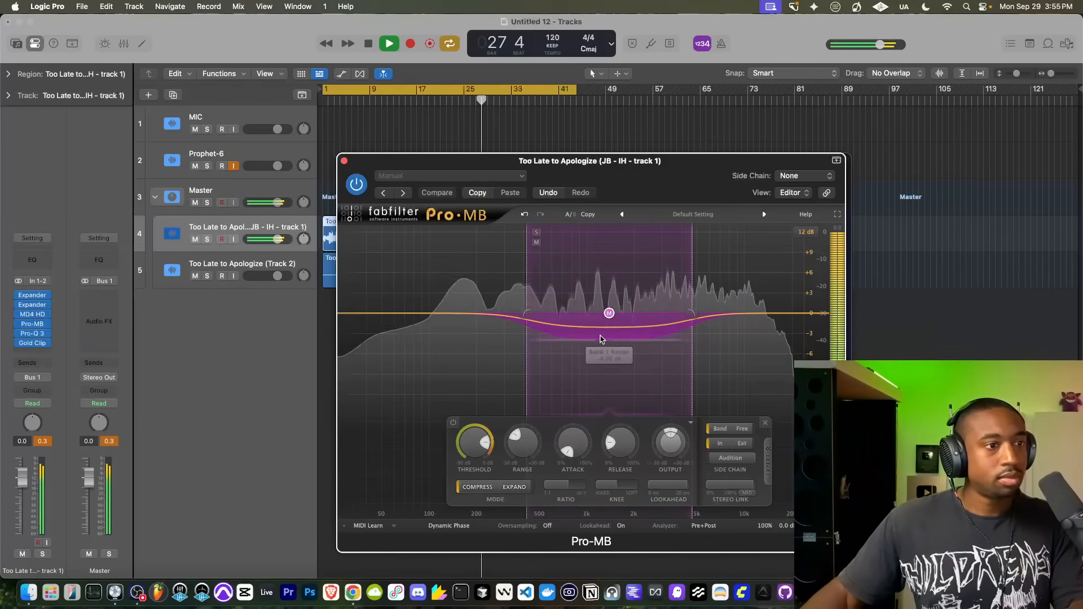
left_click_drag(601, 339, 599, 330)
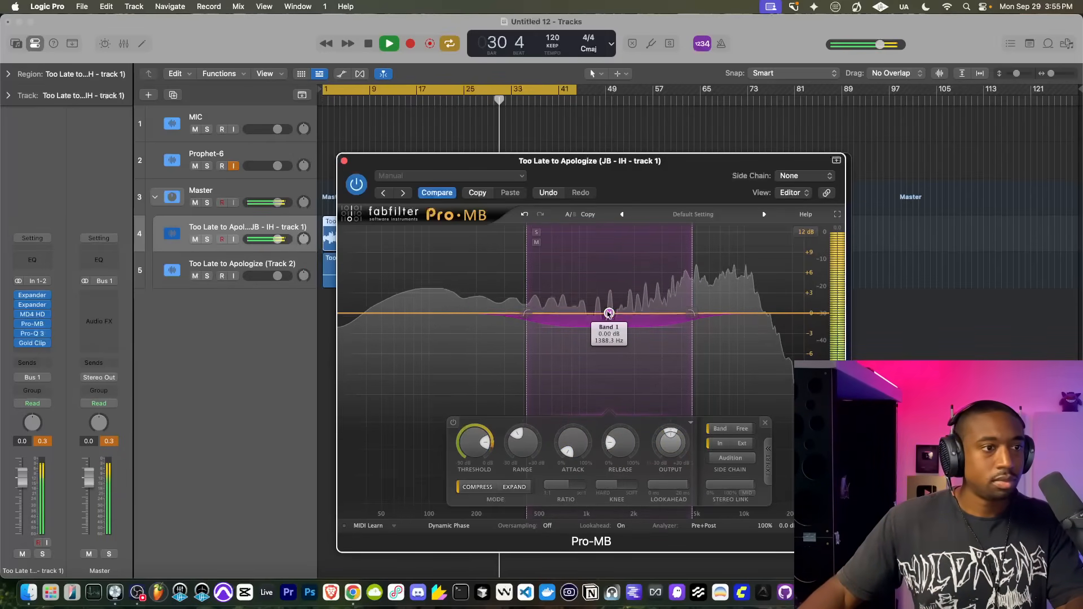
left_click_drag(609, 314, 609, 306)
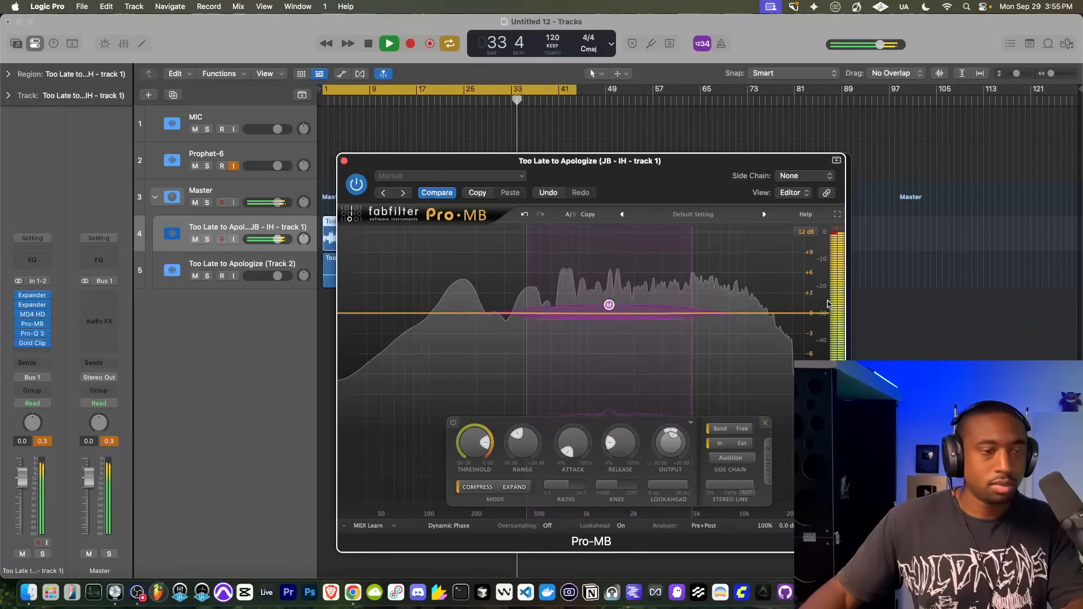
mouse_move(798, 526)
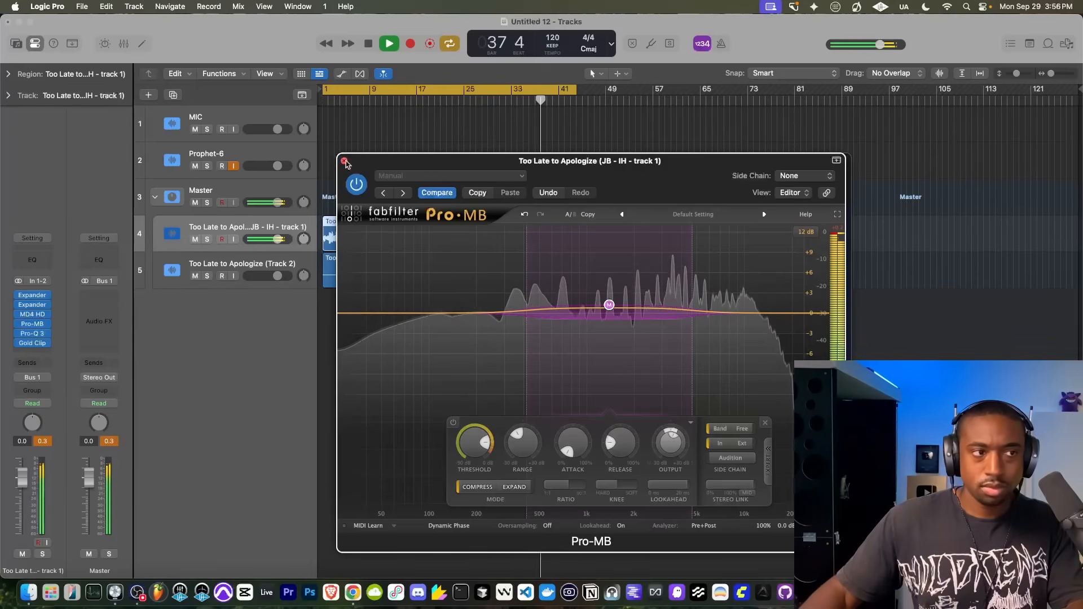
Reopen MD4 HD on track 1, set the side EQ's Mid 1 band to 332 Hz with a gain of 2.1 dB, and close the plug-in
left_click(32, 315)
left_click(33, 314)
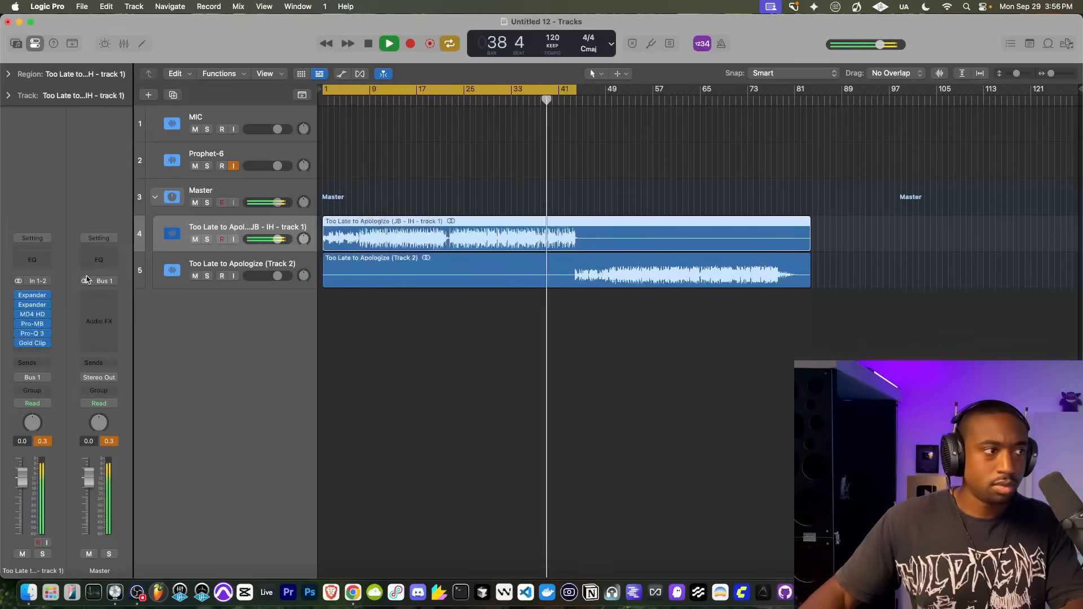
left_click(34, 315)
left_click(380, 299)
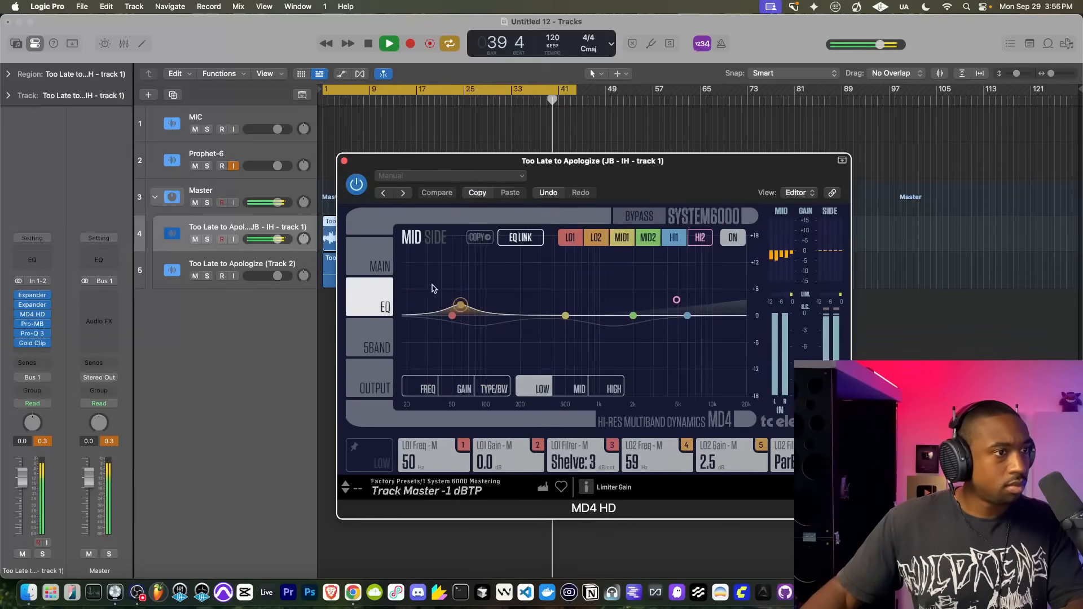
left_click(480, 328)
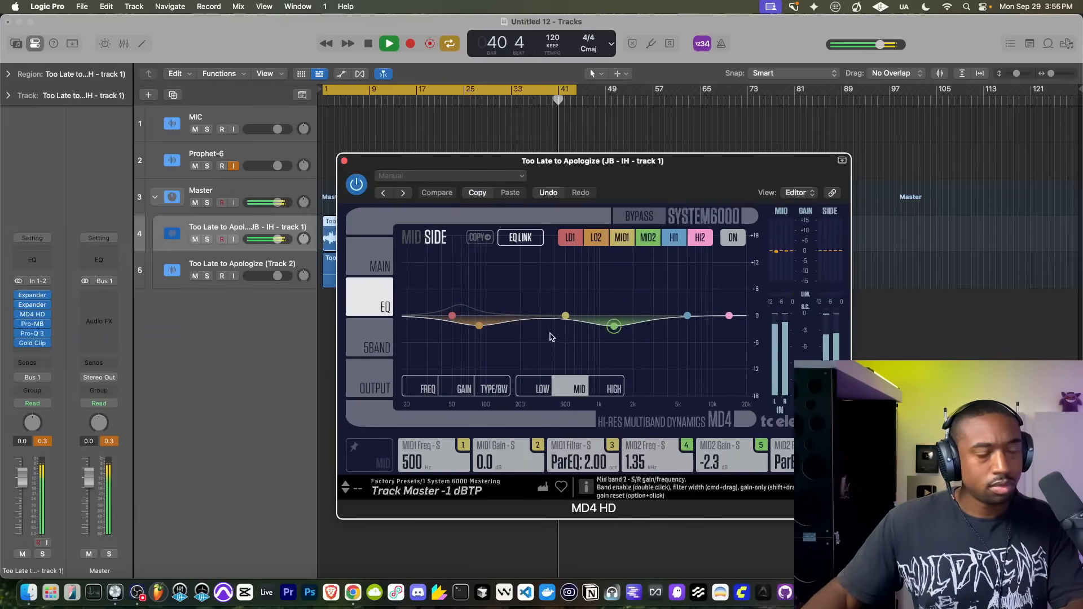
left_click_drag(563, 319, 543, 310)
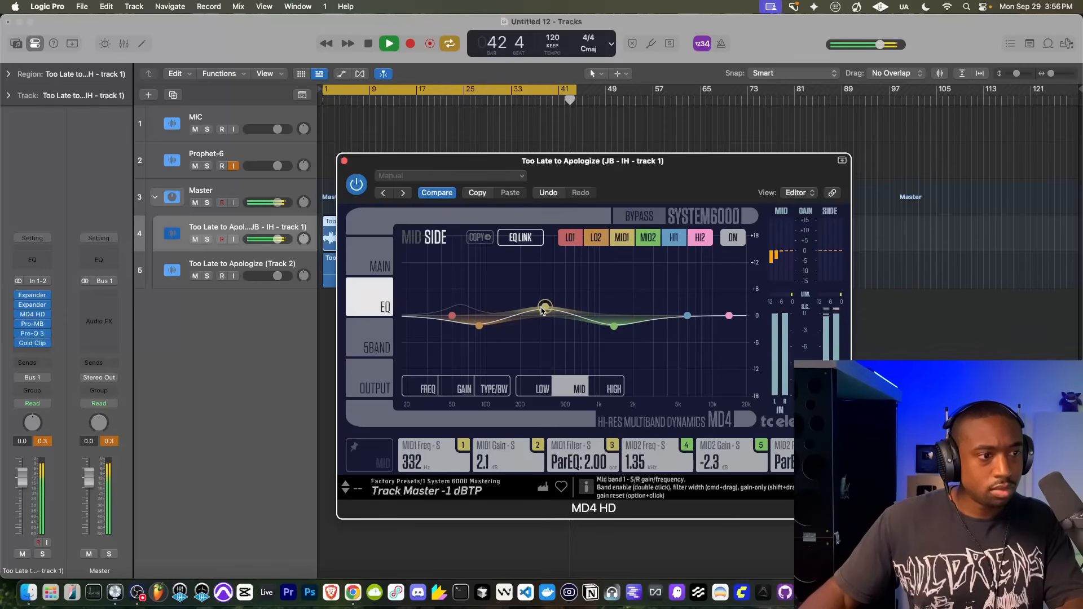
left_click(357, 261)
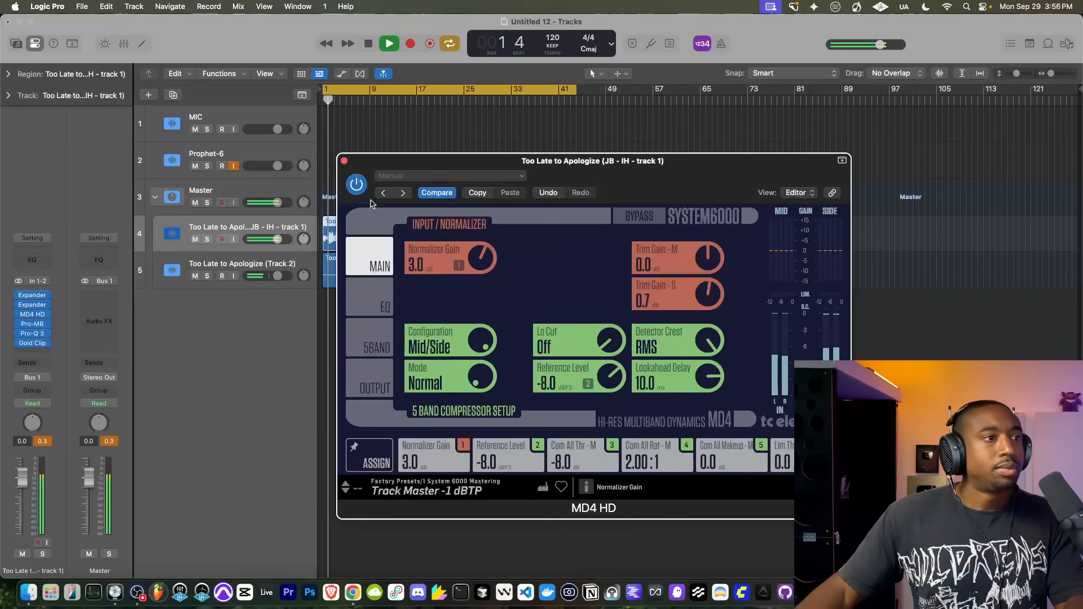
left_click(345, 160)
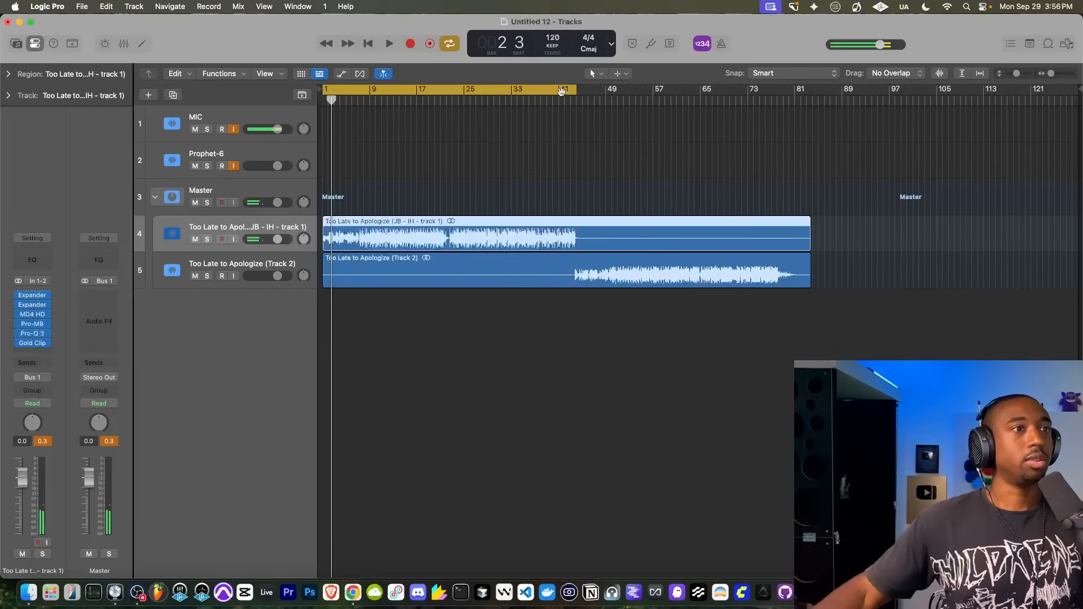
Move the cycle range to the second part of the song, play from about bar 43 and mute track 1
left_click_drag(561, 91, 801, 97)
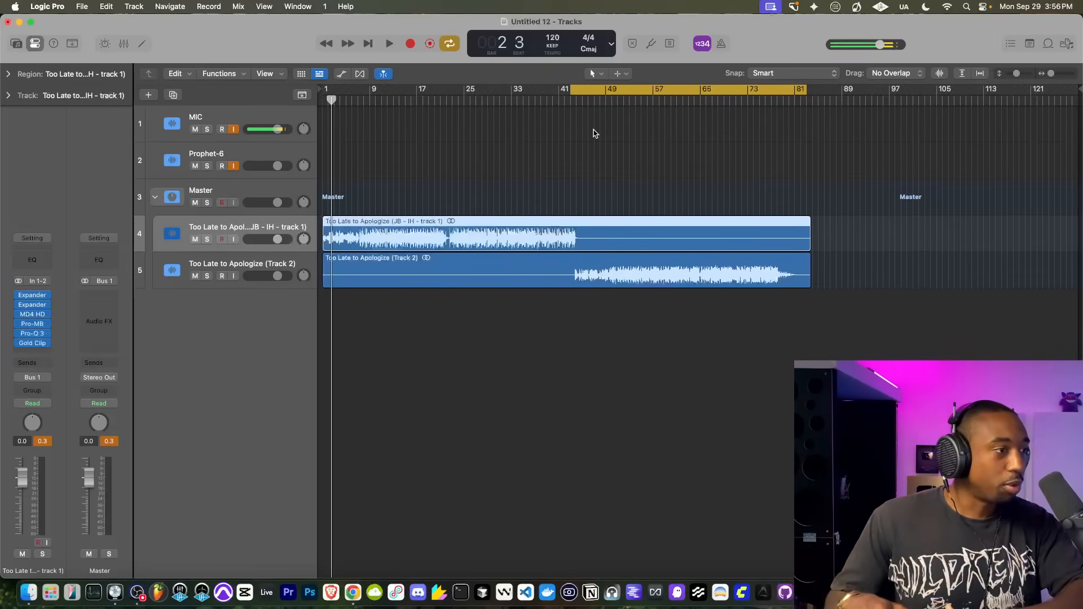
left_click(574, 100)
left_click(570, 100)
key("space")
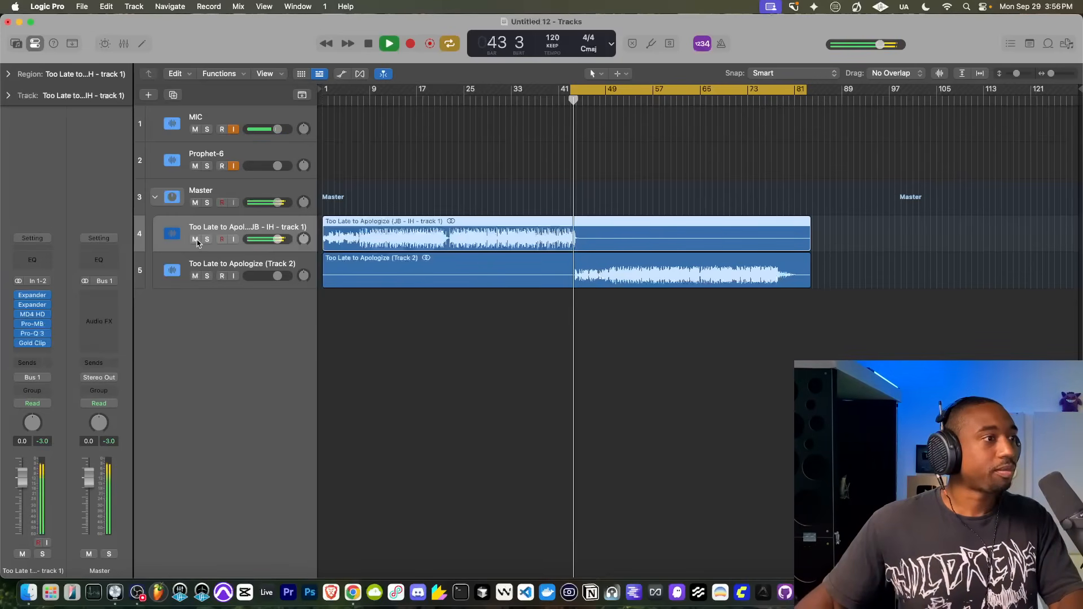
left_click(195, 240)
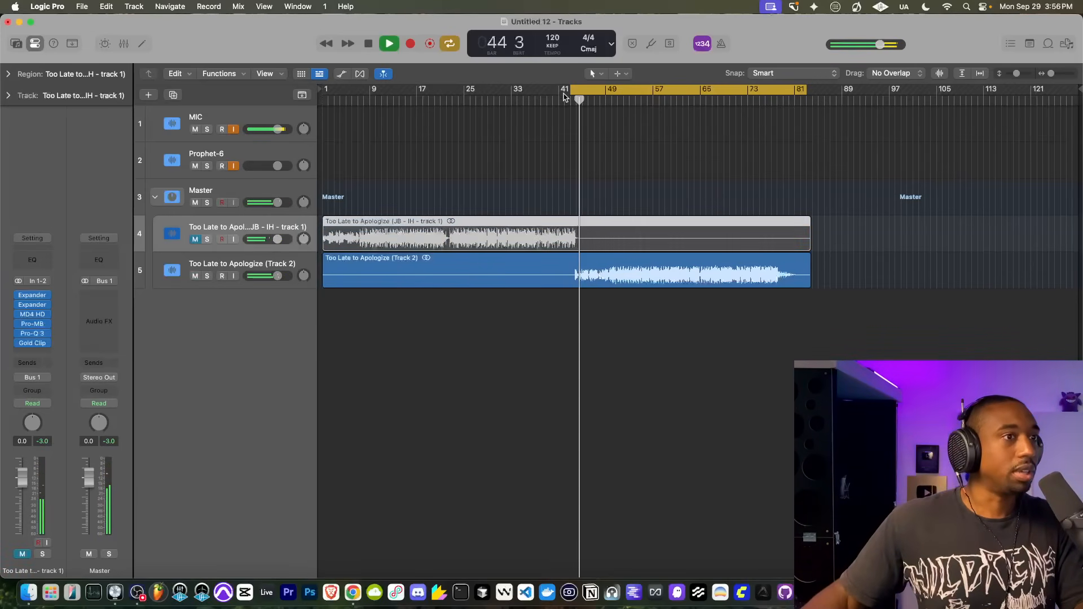
Trim the cycle start to where Track 2's audio begins, just before bar 44, and restart playback from bar 43
scroll(570, 96, "up", 5)
scroll(478, 99, "up", 5)
key("space")
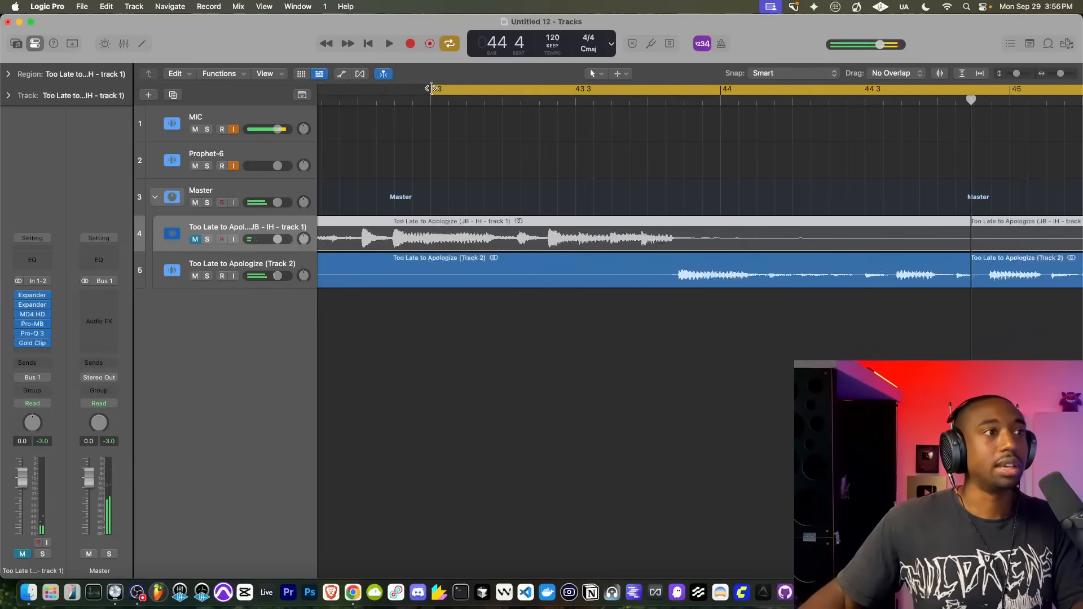
left_click_drag(432, 89, 677, 150)
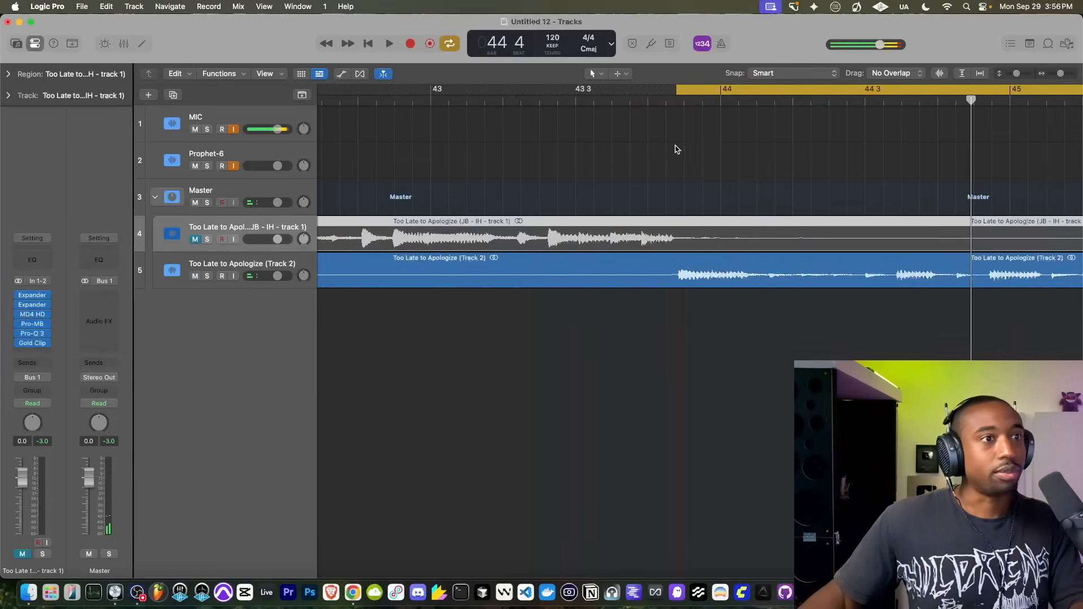
scroll(677, 150, "down", 10)
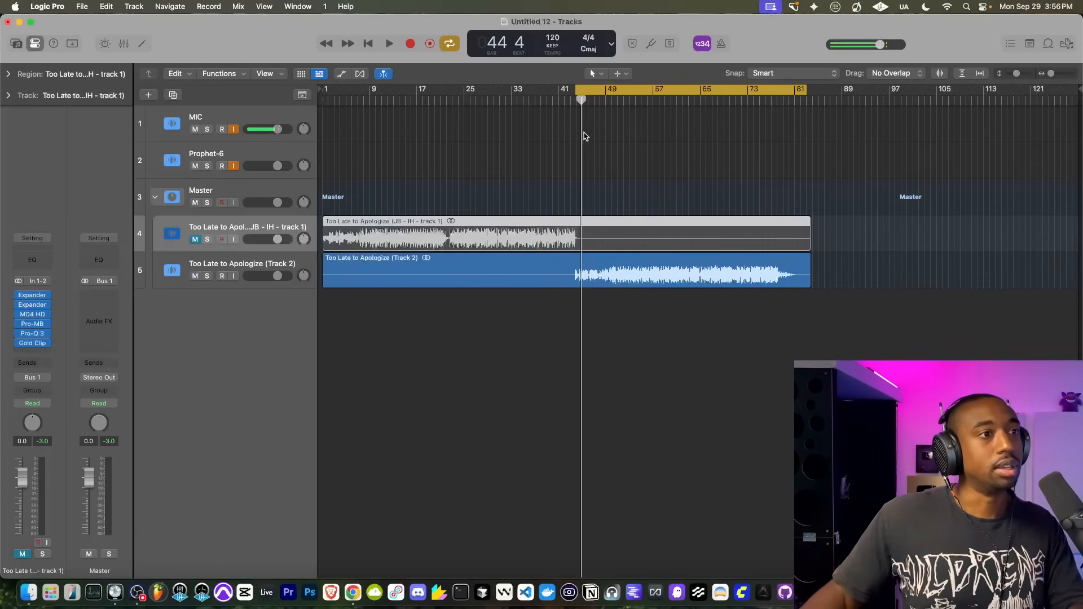
left_click(578, 119)
double_click(571, 104)
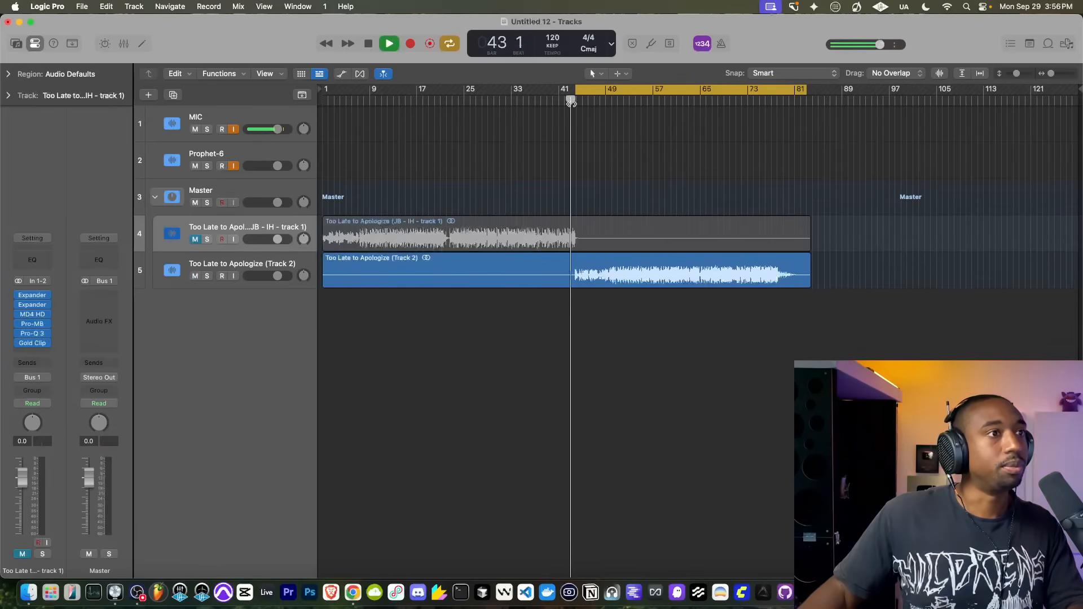
key("space")
left_click(573, 102)
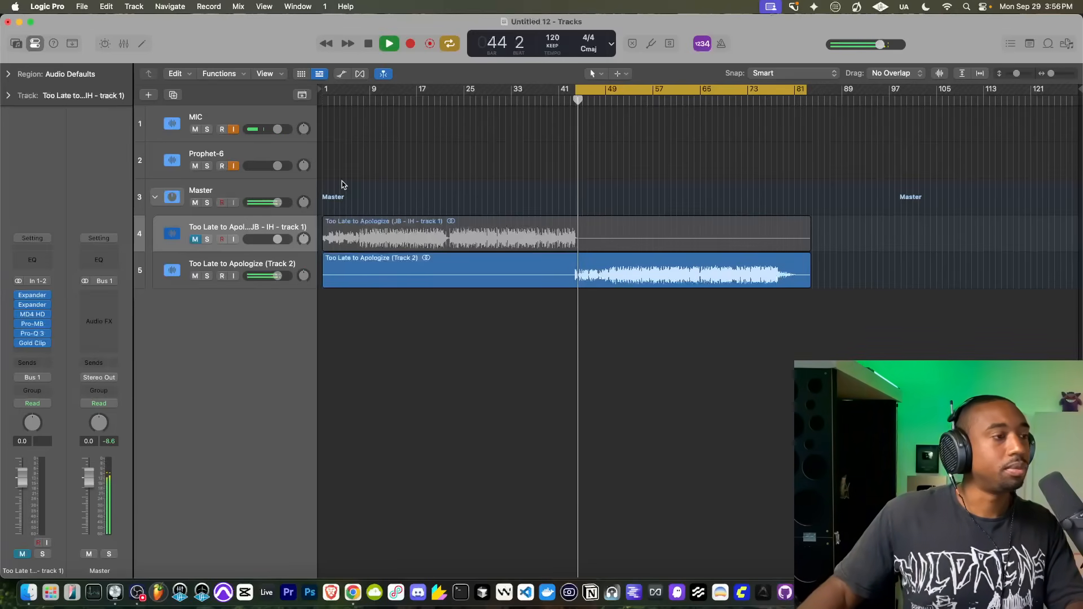
Insert an Expander on Track 2, set it to RMS mode with a threshold of -14.5 dB, and close its window
left_click(247, 267)
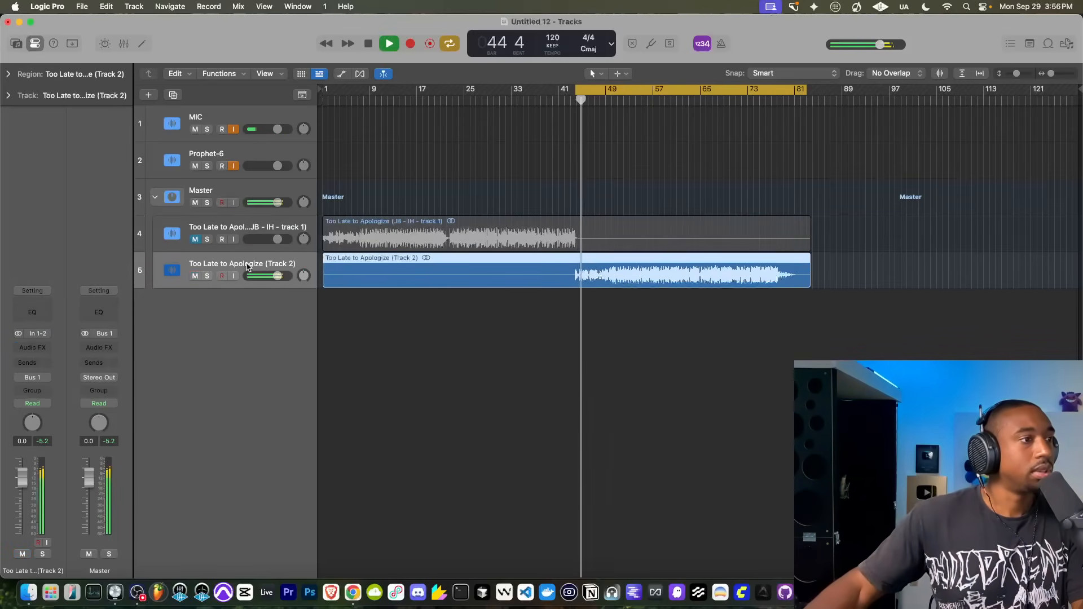
left_click(48, 347)
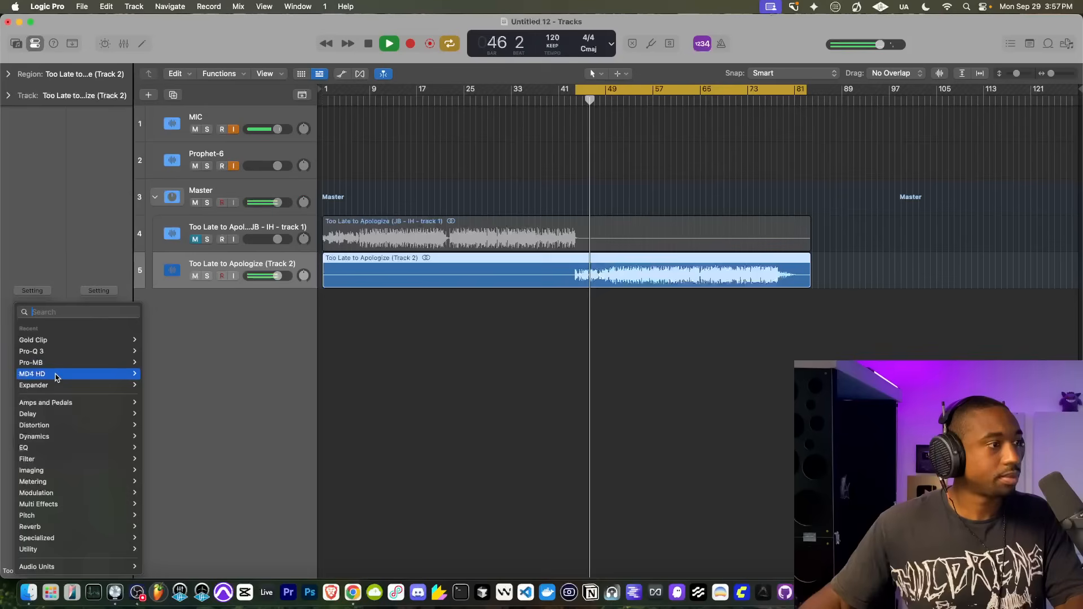
left_click(40, 385)
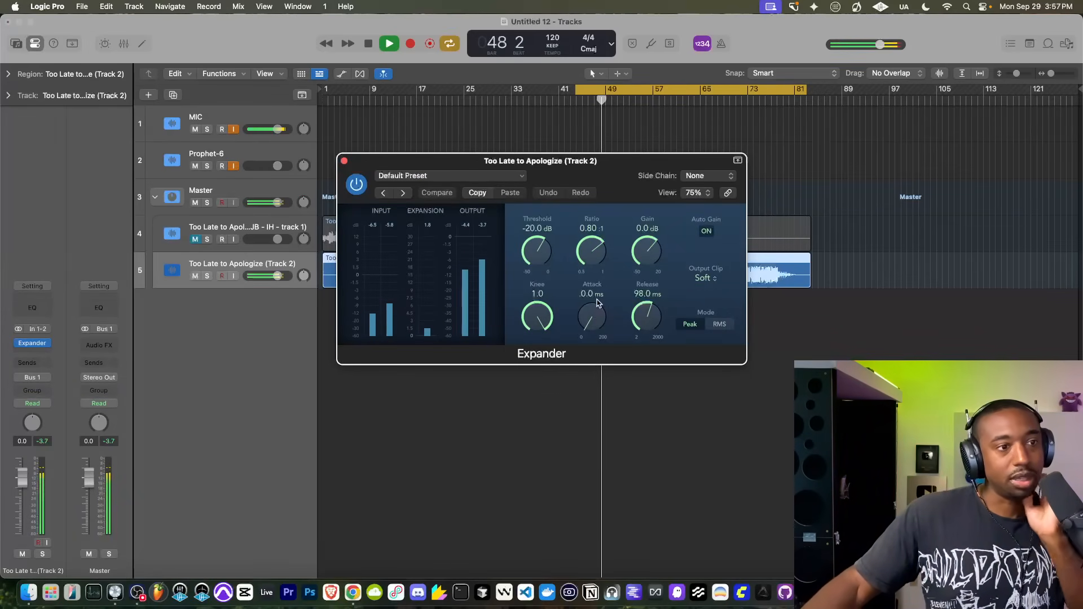
left_click(731, 324)
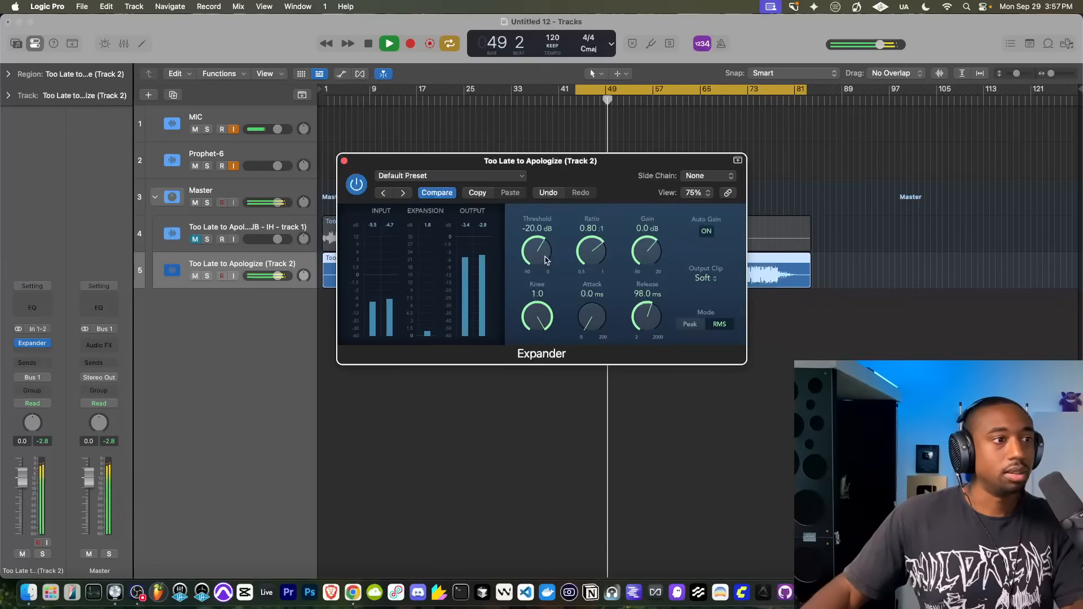
left_click_drag(545, 232, 543, 238)
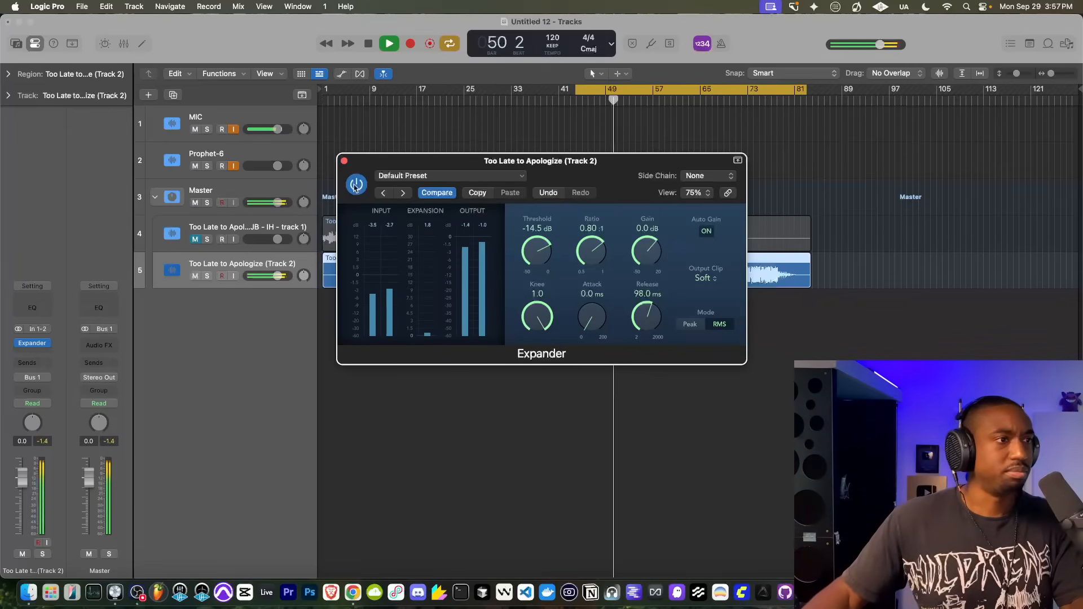
left_click(344, 161)
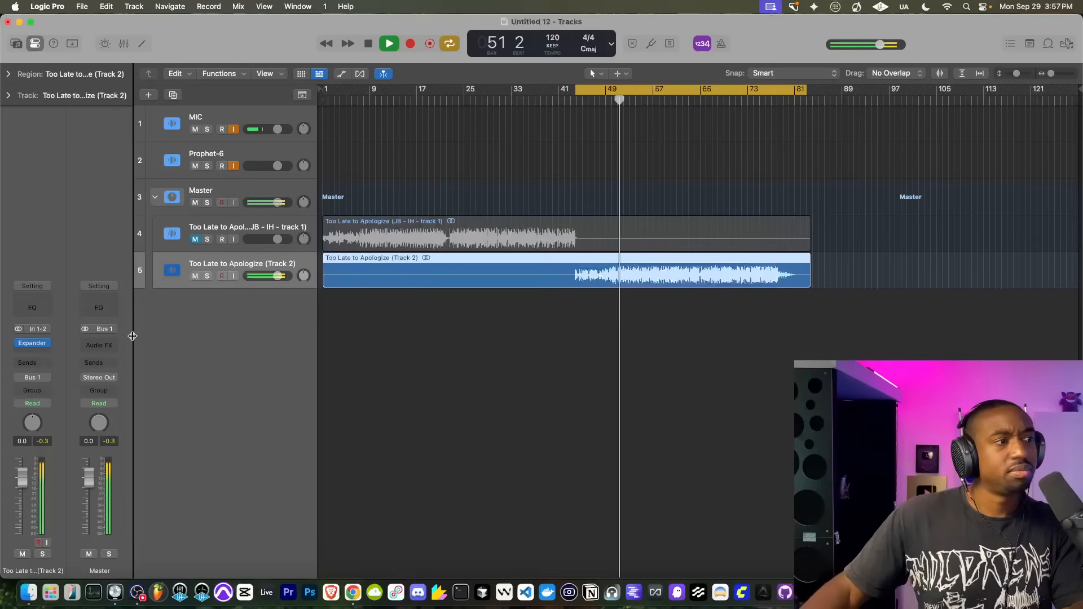
Insert a second Expander on Track 2 and restart playback from the beginning of the cycle range
left_click(44, 354)
mouse_move(44, 353)
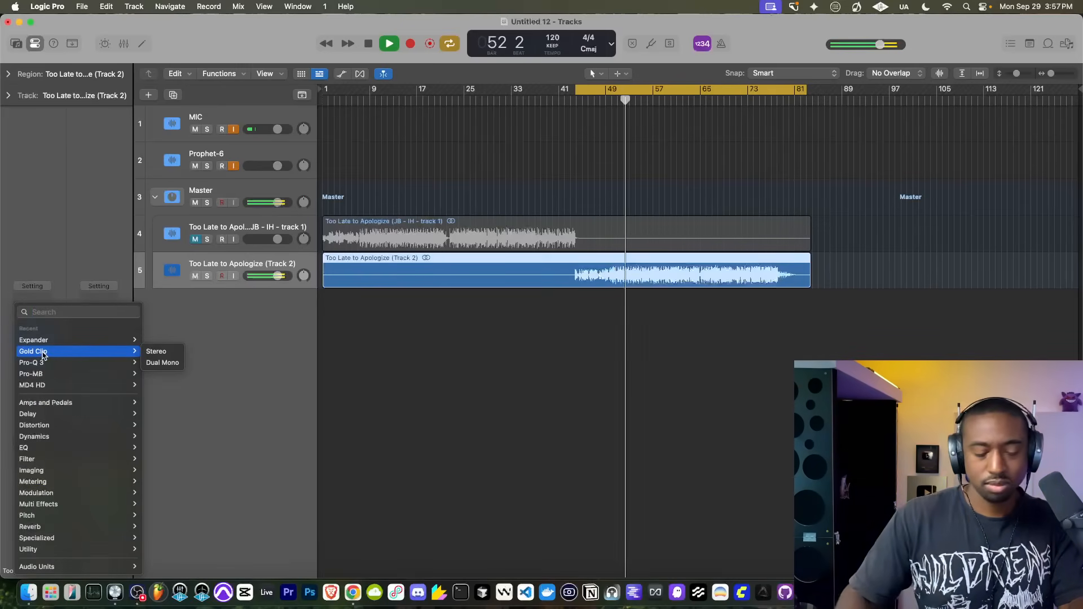
left_click(33, 339)
key("space")
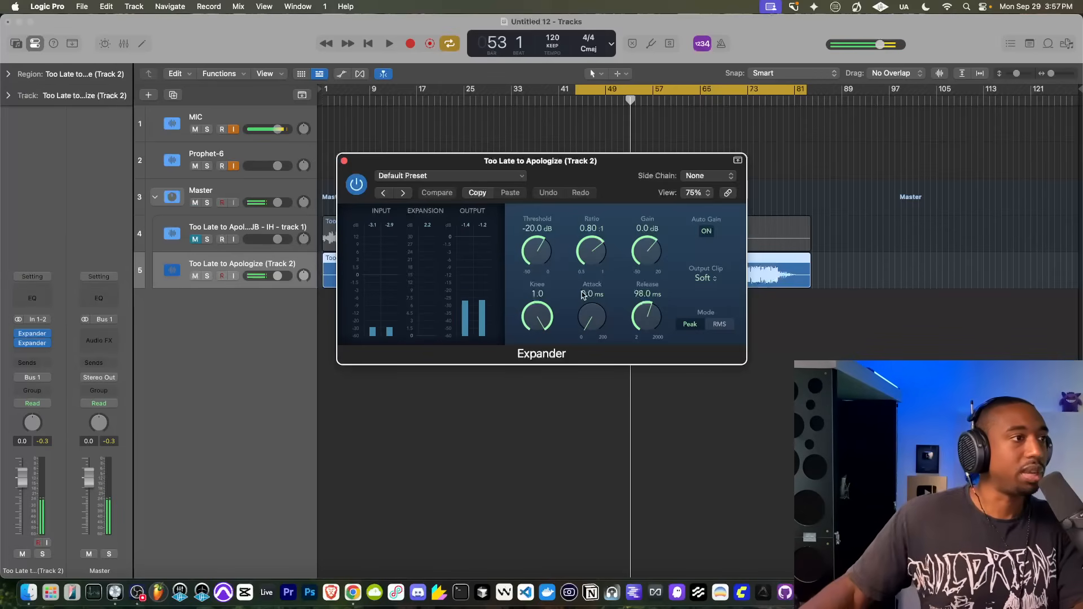
key("space")
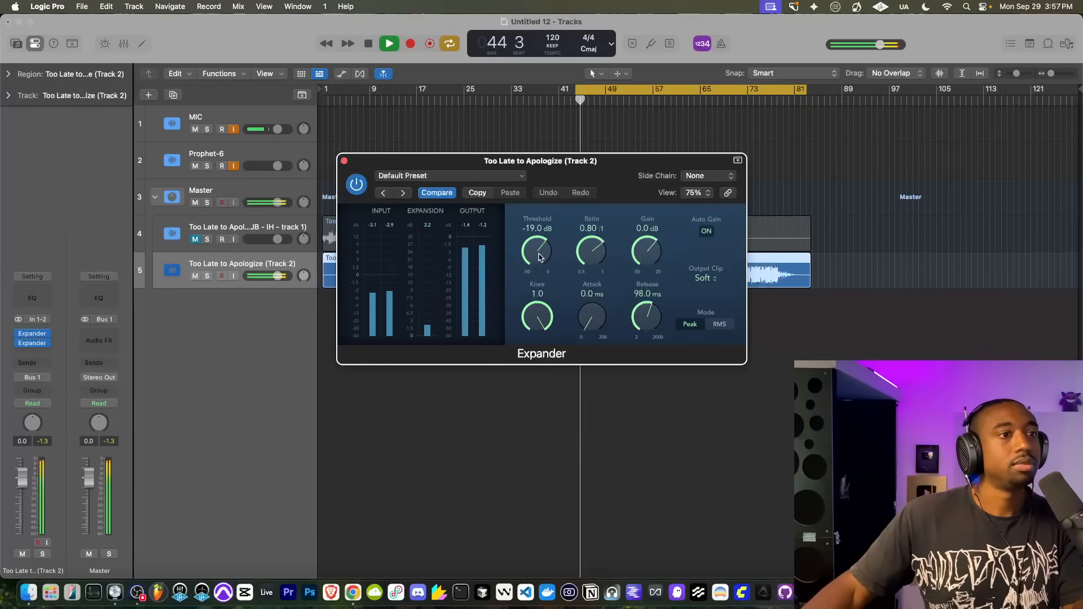
Turn off output clipping in Track 2's second Expander, and set its threshold to -10.5 dB and its ratio to 0.76:1
left_click(706, 278)
left_click(702, 269)
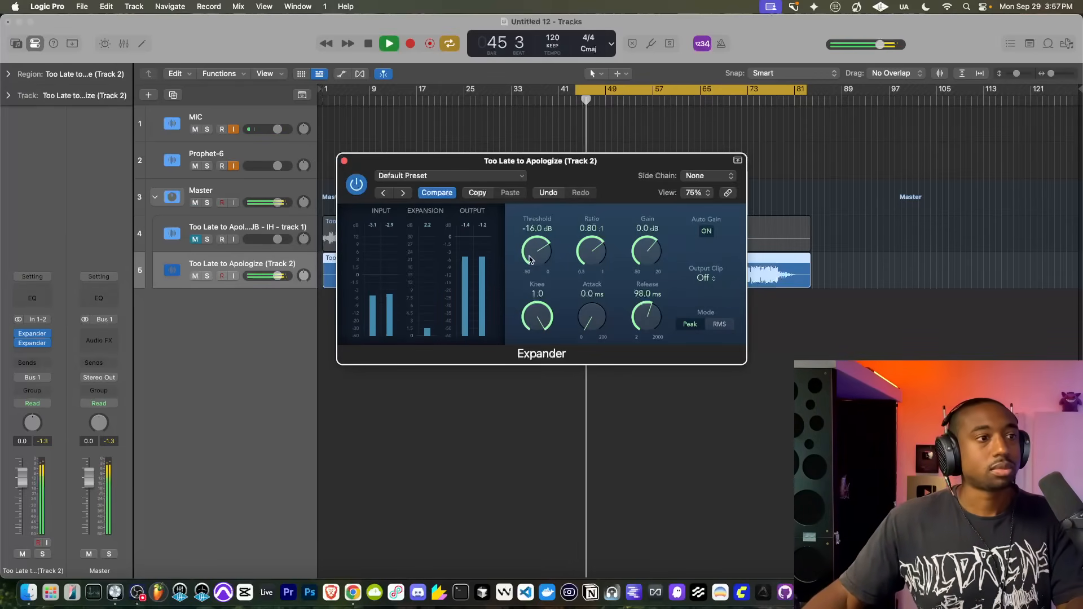
left_click_drag(534, 259, 542, 262)
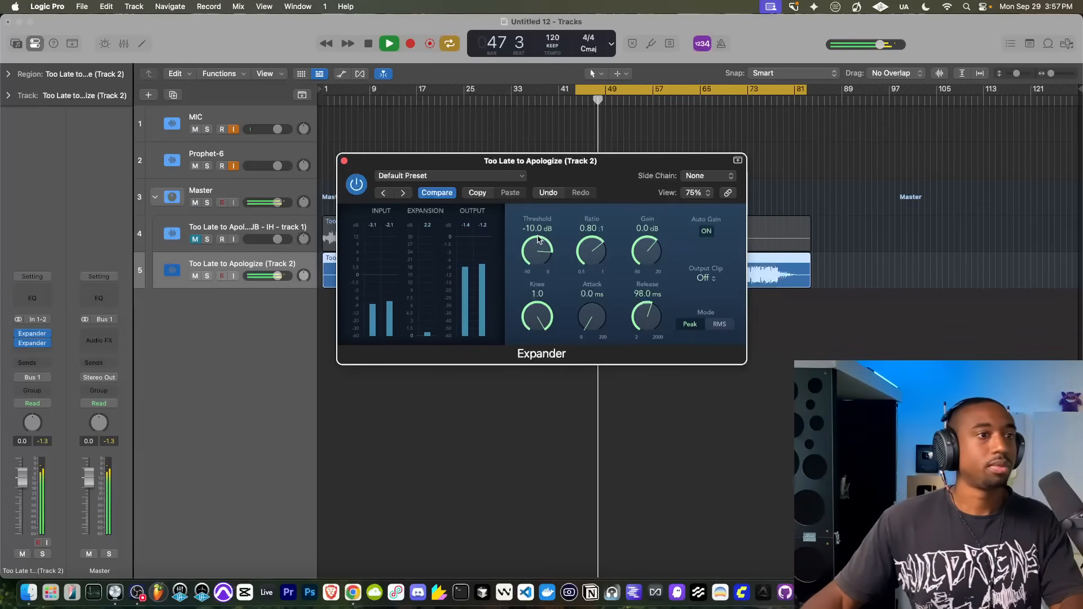
left_click(630, 101)
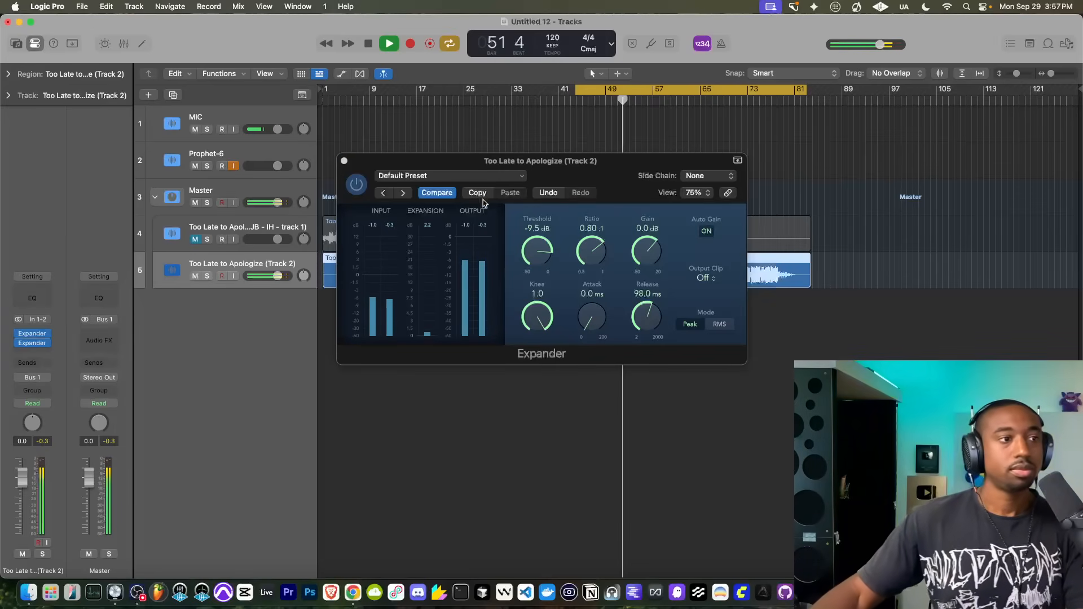
left_click_drag(539, 248, 540, 251)
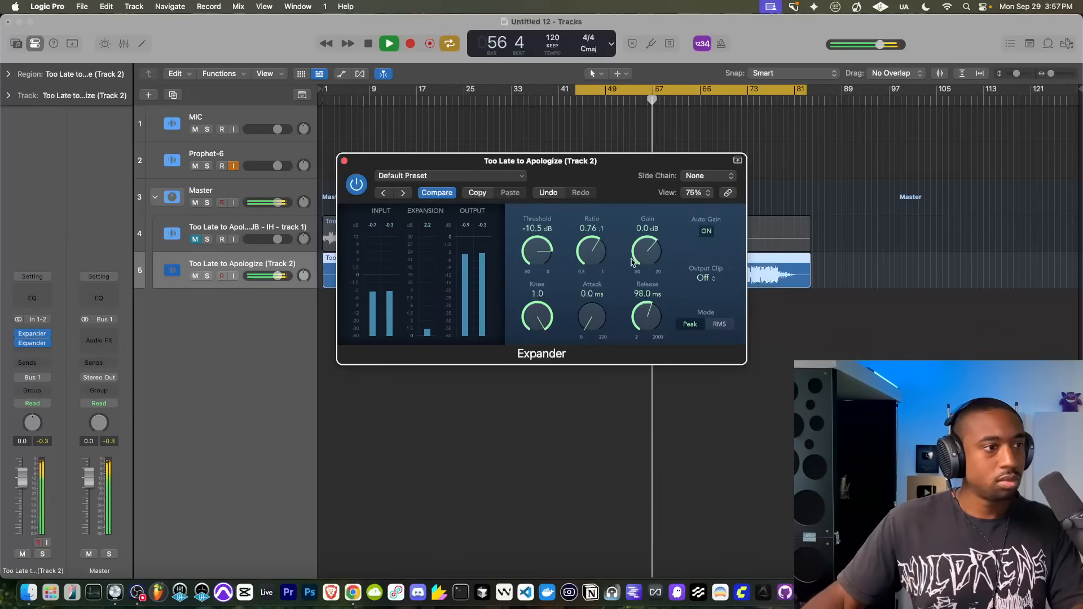
Close the Expander window, insert a stereo Compressor after the Expanders on Track 2, and set it to the Studio FET model
left_click(344, 161)
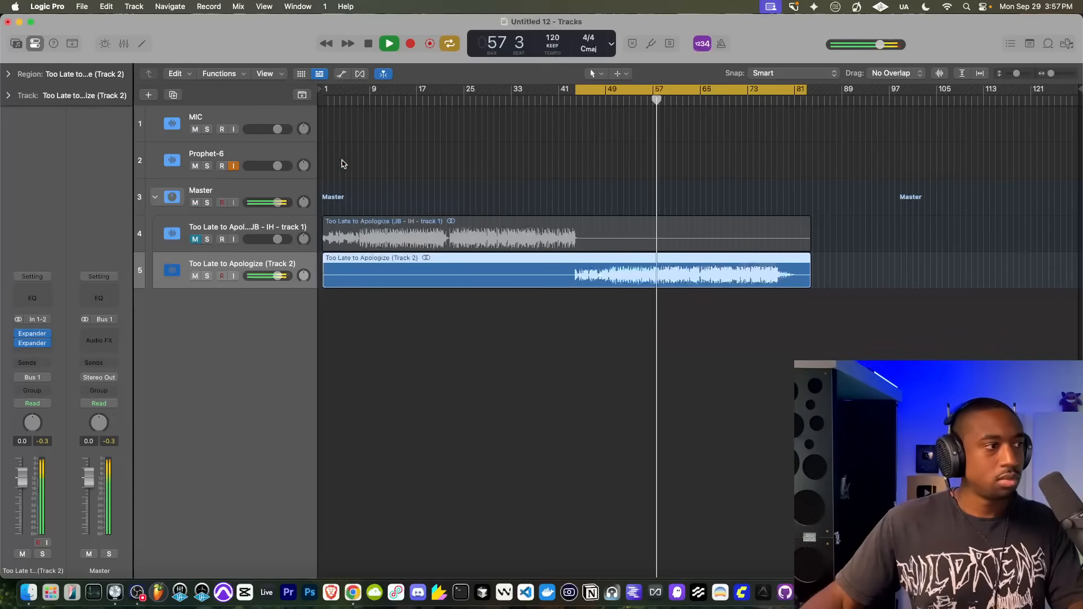
left_click(35, 353)
mouse_move(38, 354)
type("compre")
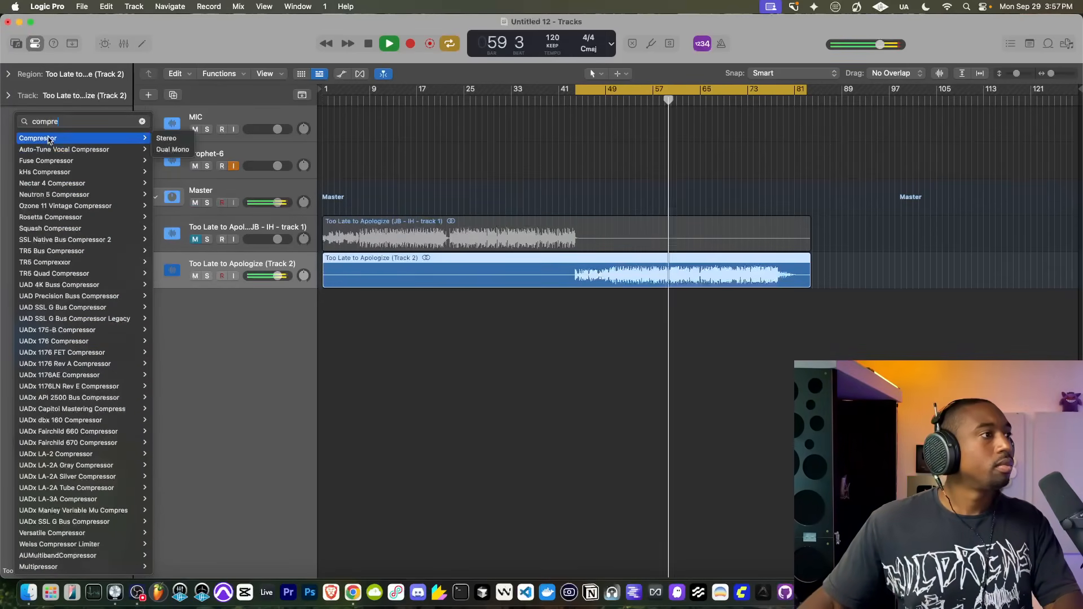
left_click(169, 138)
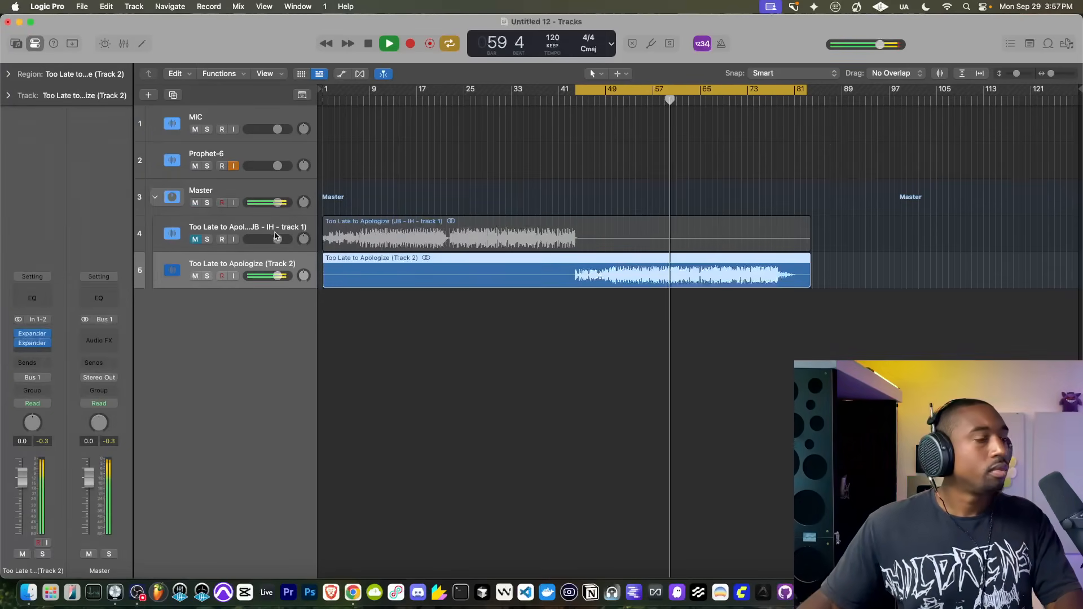
left_click(505, 225)
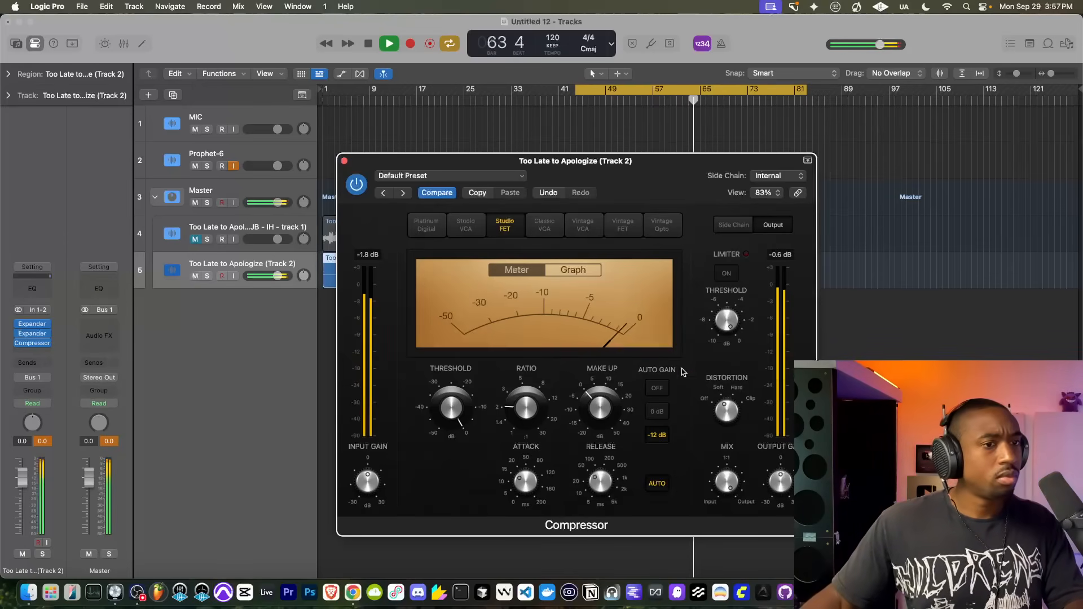
left_click(344, 162)
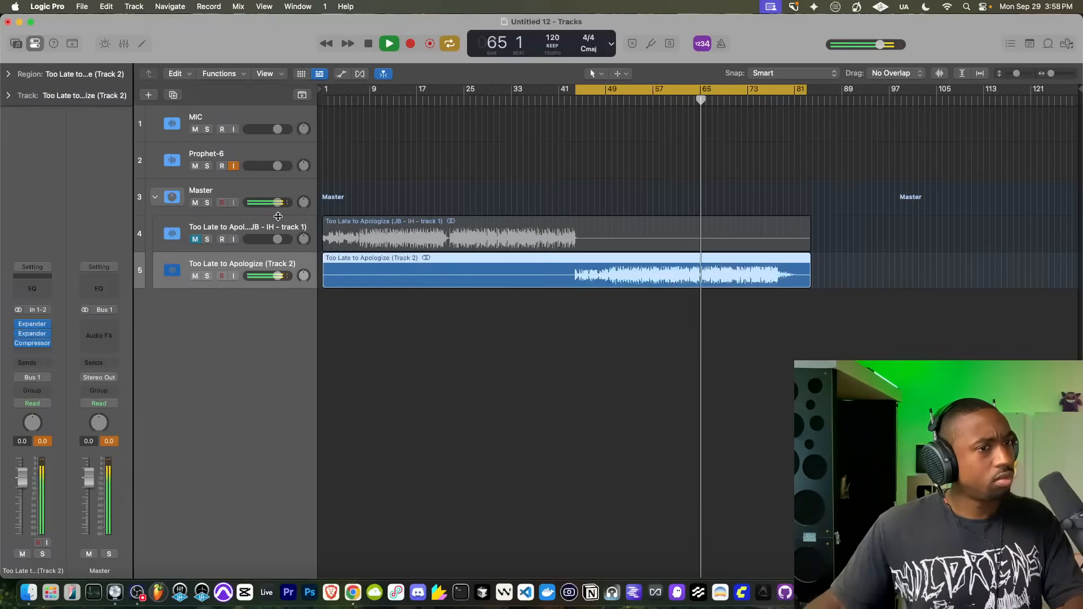
left_click(40, 350)
mouse_move(47, 368)
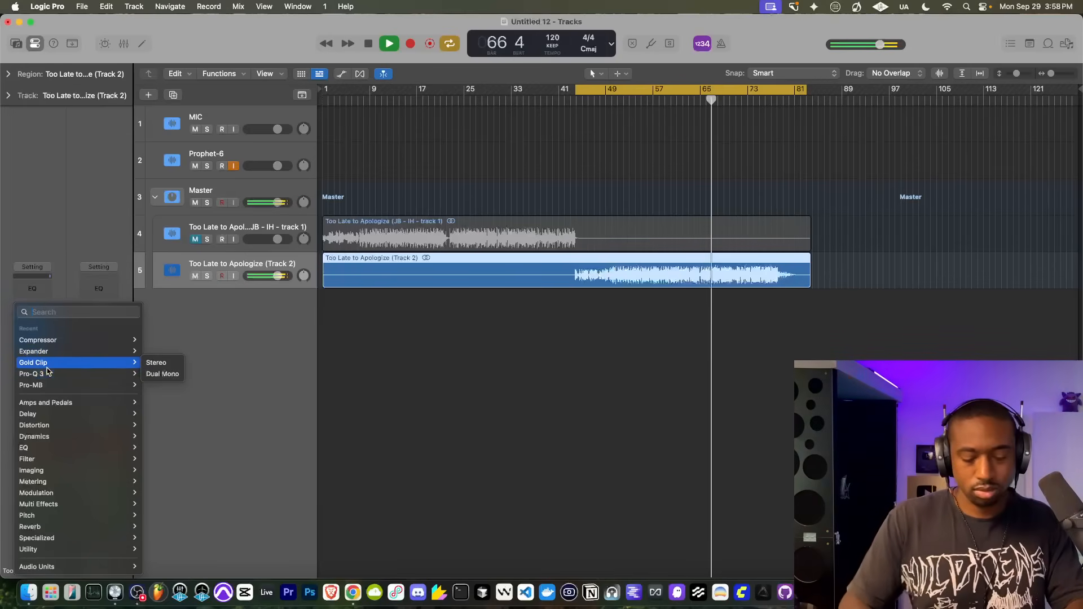
type("chan")
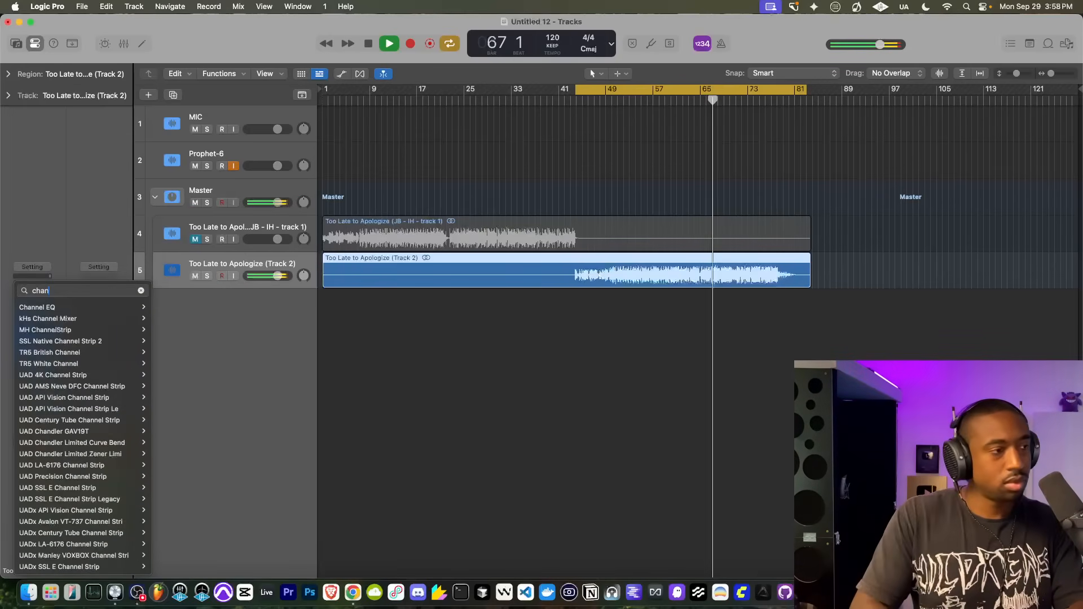
left_click(231, 343)
Insert MD4 HD on Track 2 with 0.0 dB normalizer gain, Mid/Side configuration, and Parallel mode
left_click(40, 353)
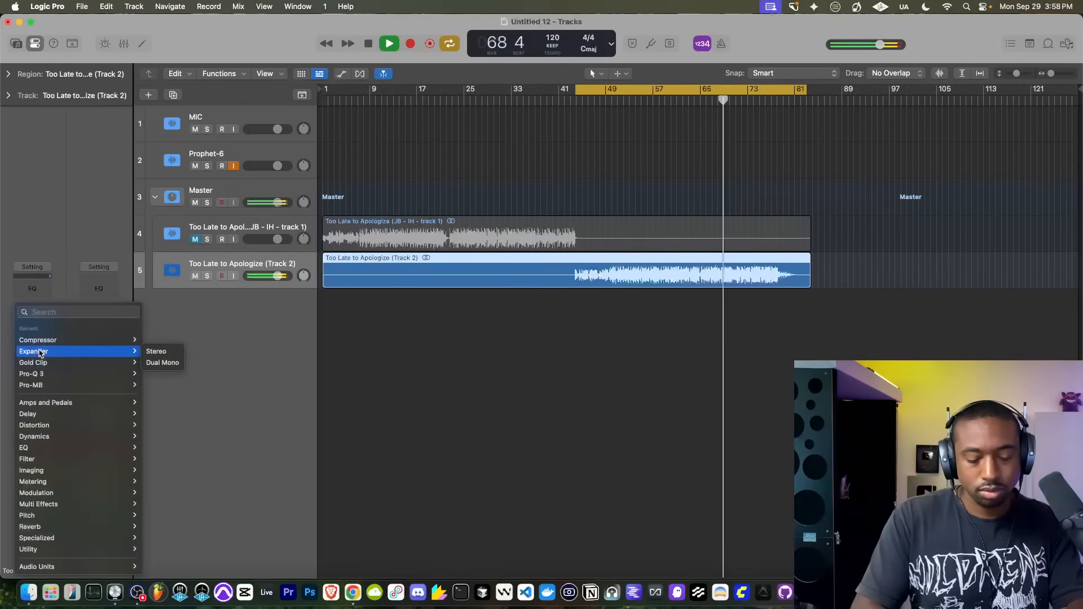
type("md")
left_click(204, 284)
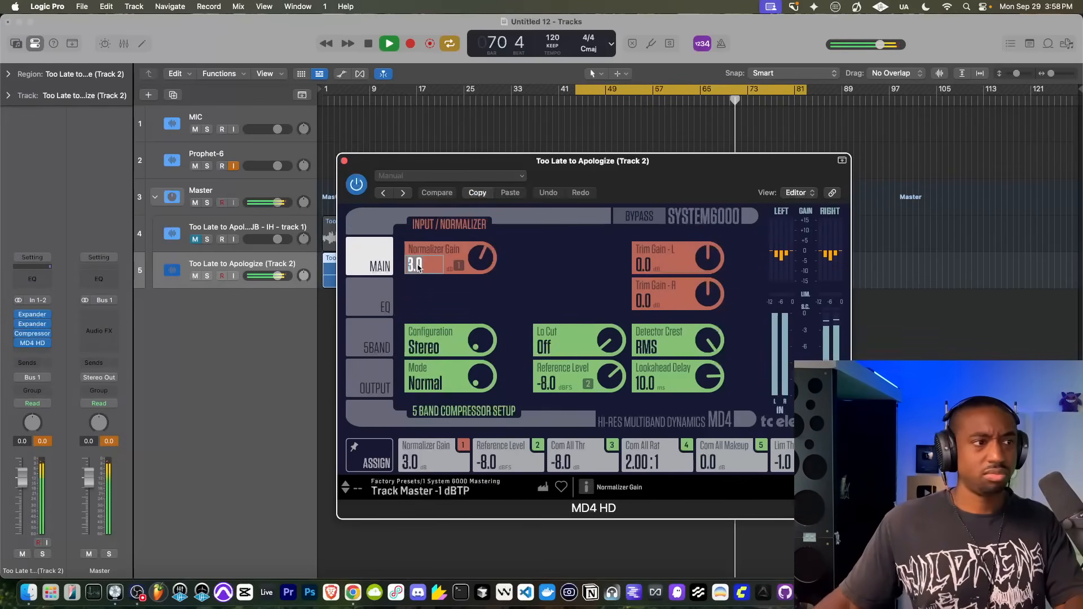
type("0")
key("Return")
left_click(482, 348)
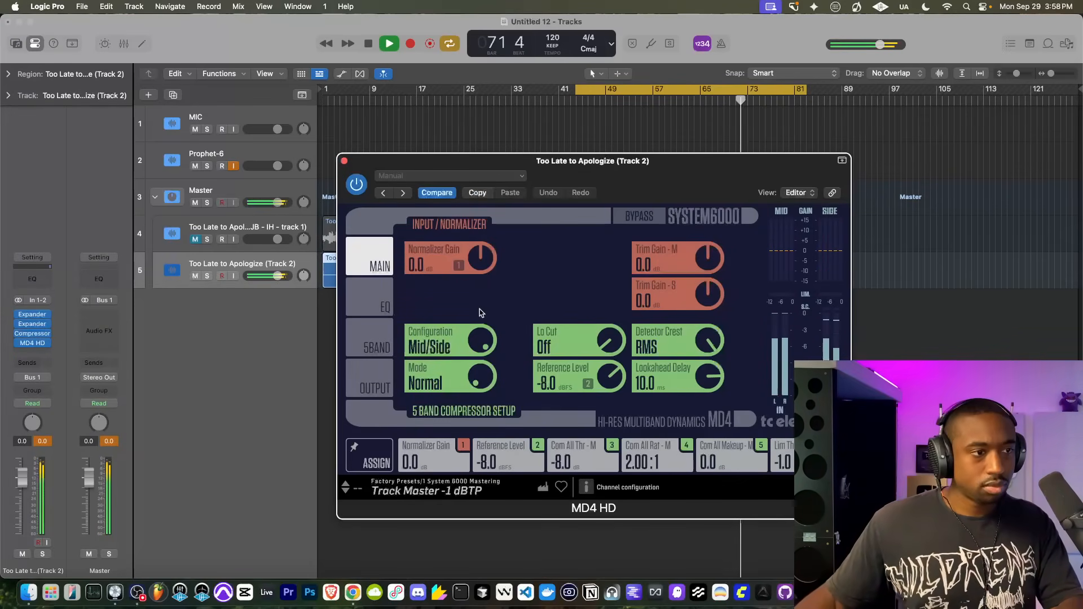
left_click(488, 370)
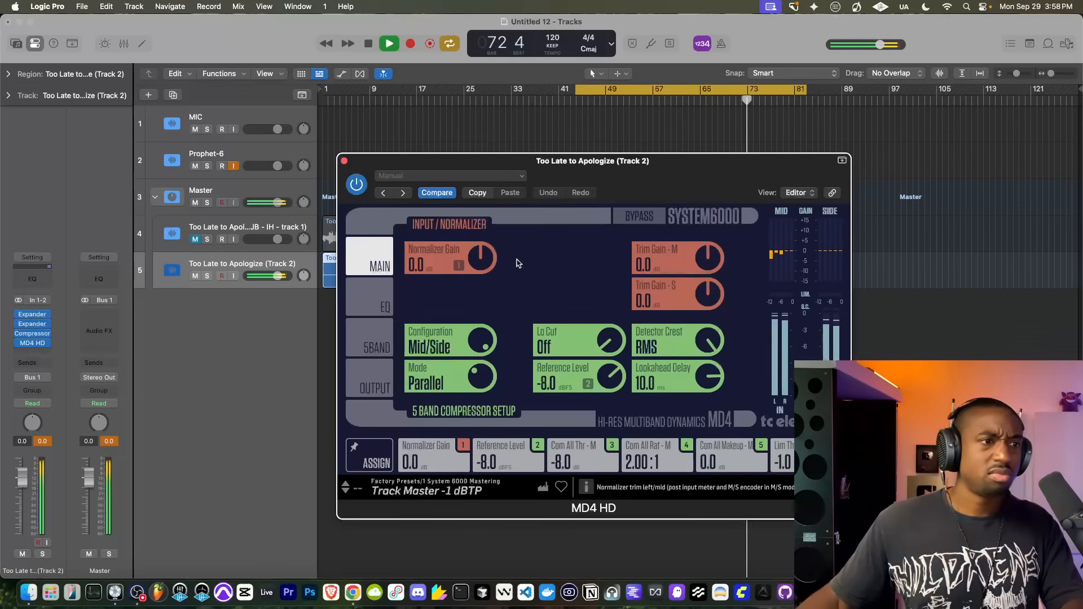
Check track 1's MD4 HD settings, try Parallel mode there, return it to Normal, and close the plug-in windows
left_click(212, 222)
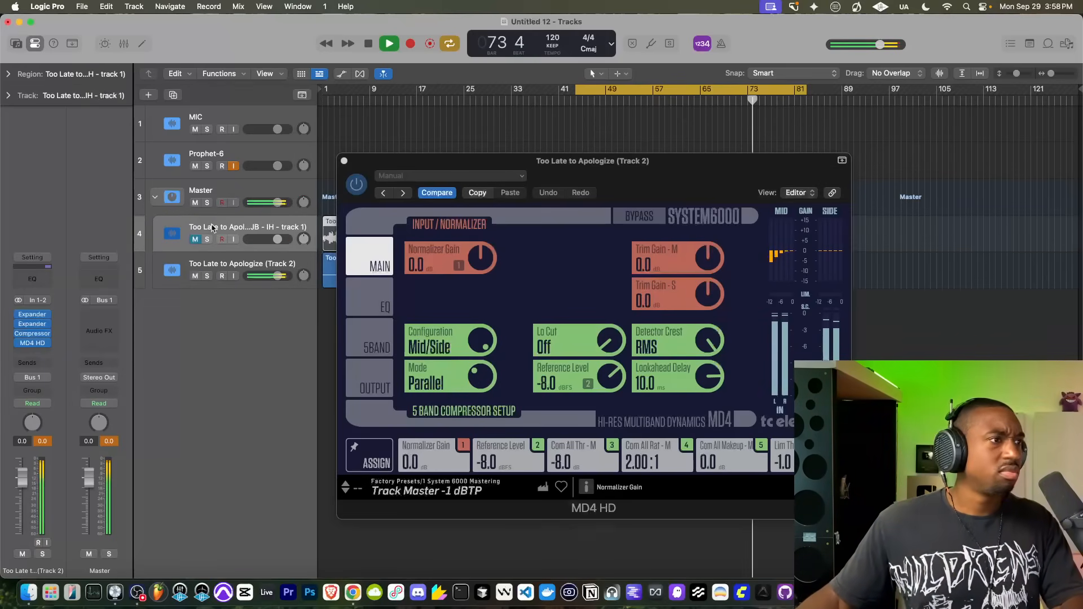
left_click(34, 318)
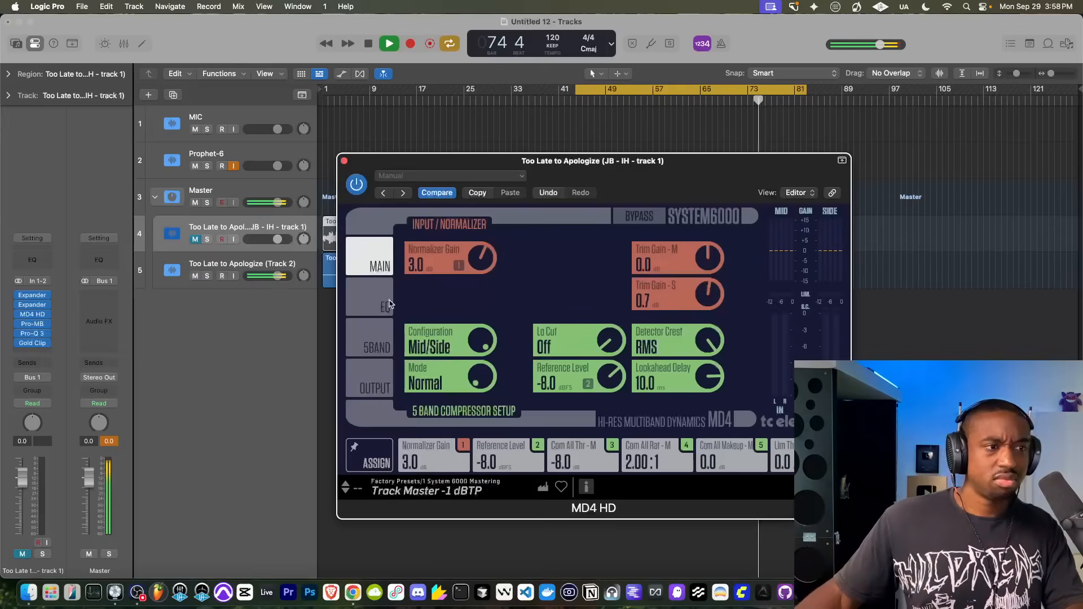
left_click(480, 377)
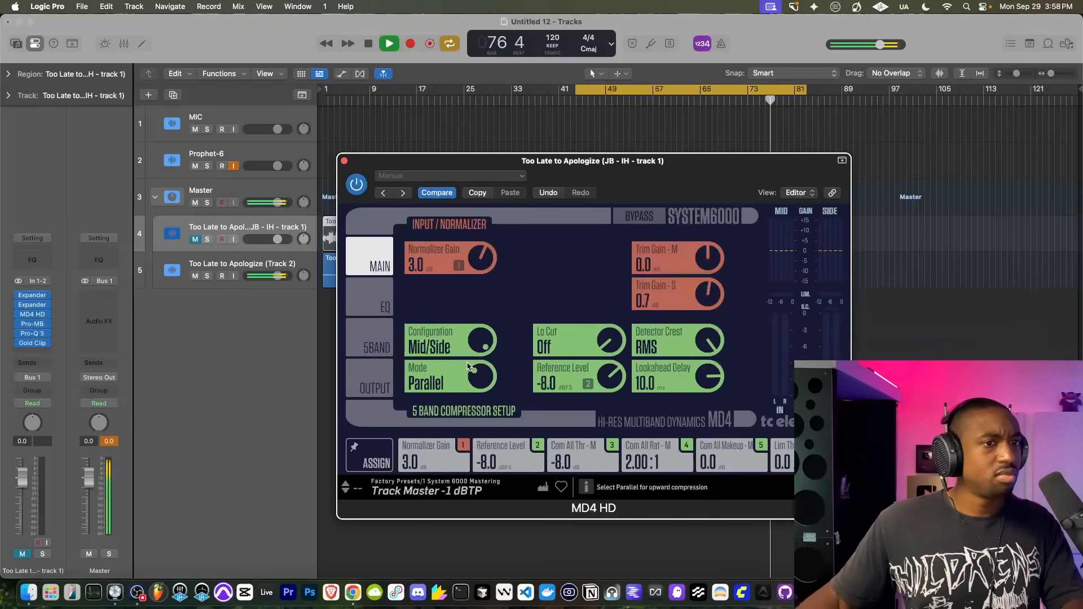
left_click(477, 377)
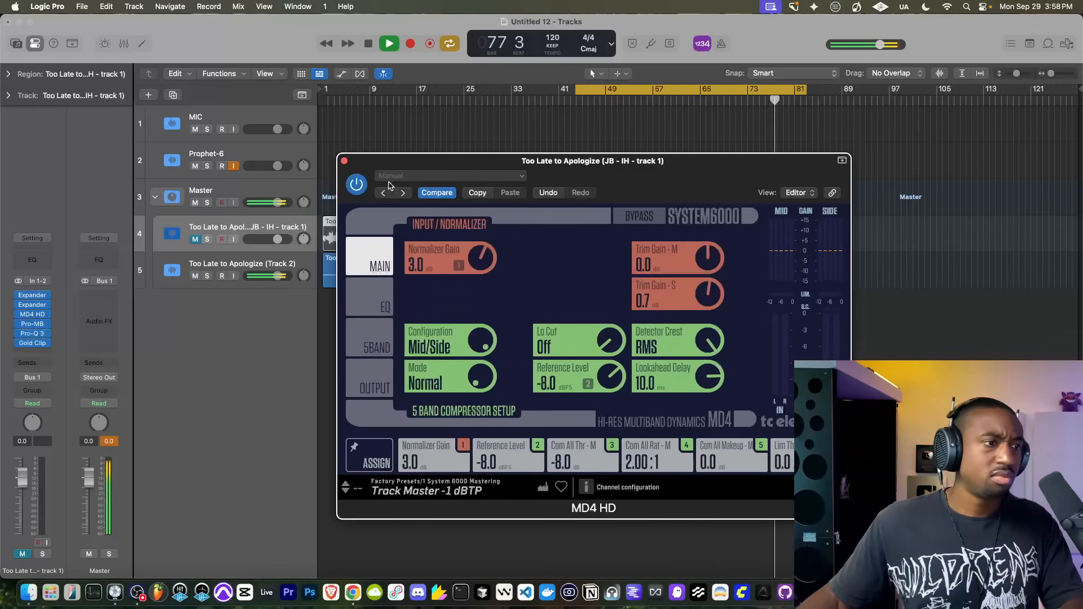
left_click(344, 162)
left_click(344, 161)
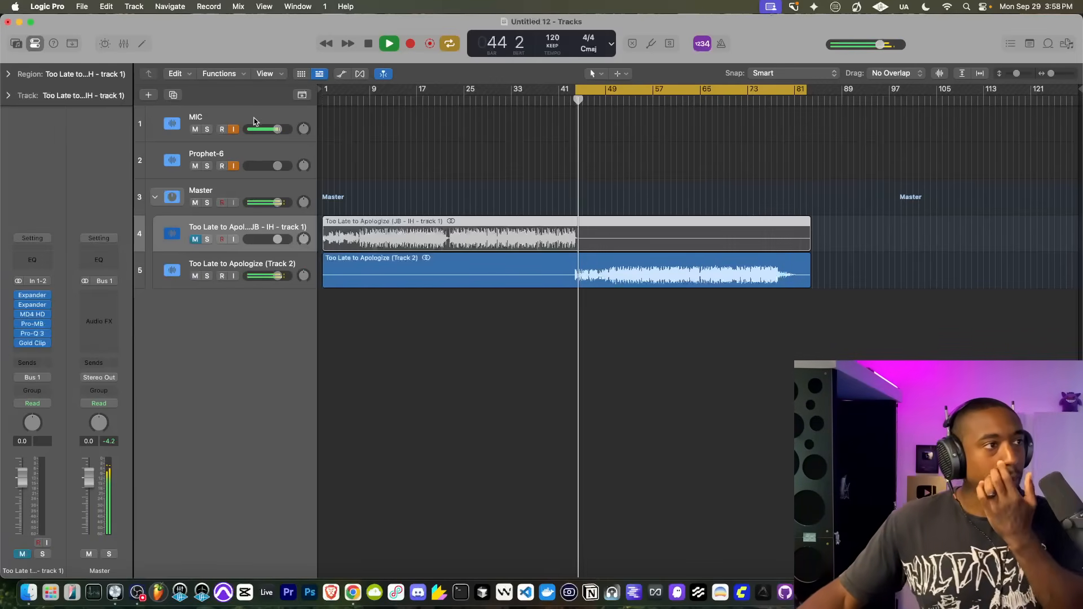
Turn off input monitoring on the MIC track and reopen MD4 HD on Track 2
left_click(233, 130)
left_click(169, 273)
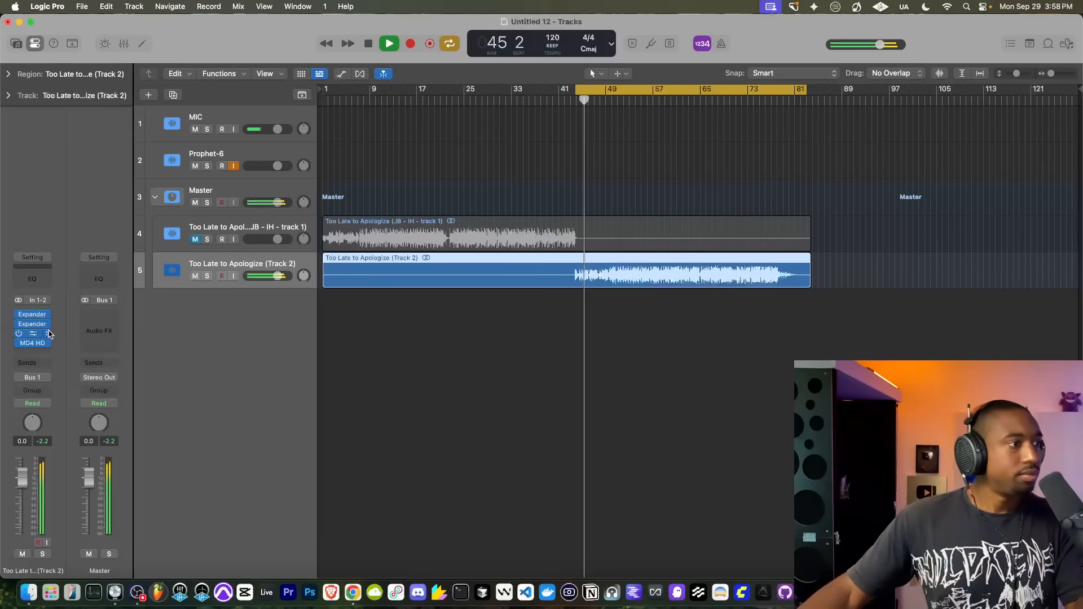
left_click(32, 343)
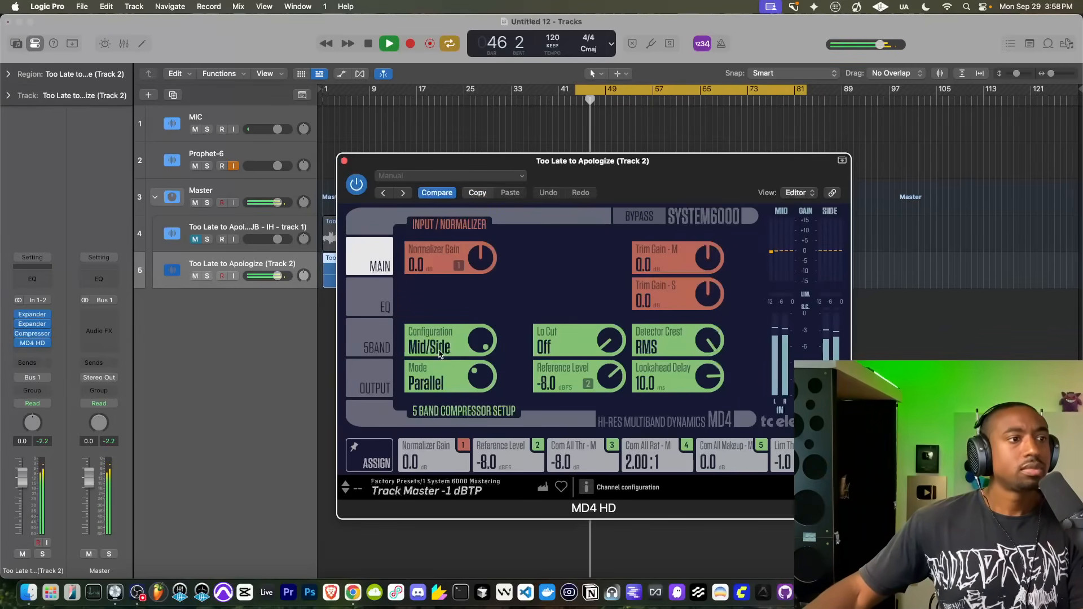
Review the EQ and 5-band compressor settings in Track 2's MD4 HD, and raise the normalizer gain to 1.8 dB
left_click(374, 296)
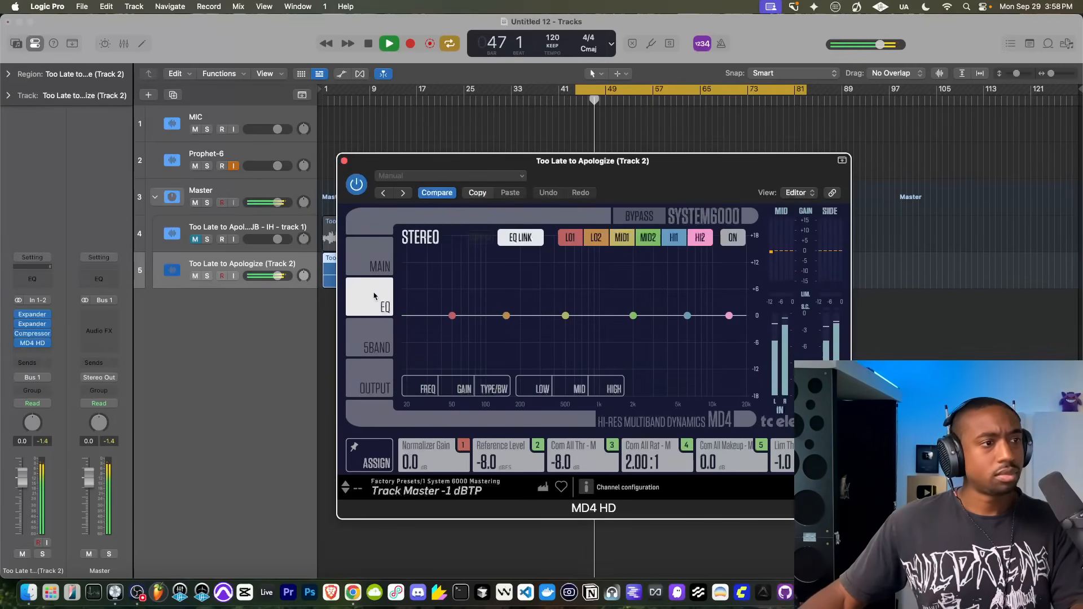
left_click(374, 331)
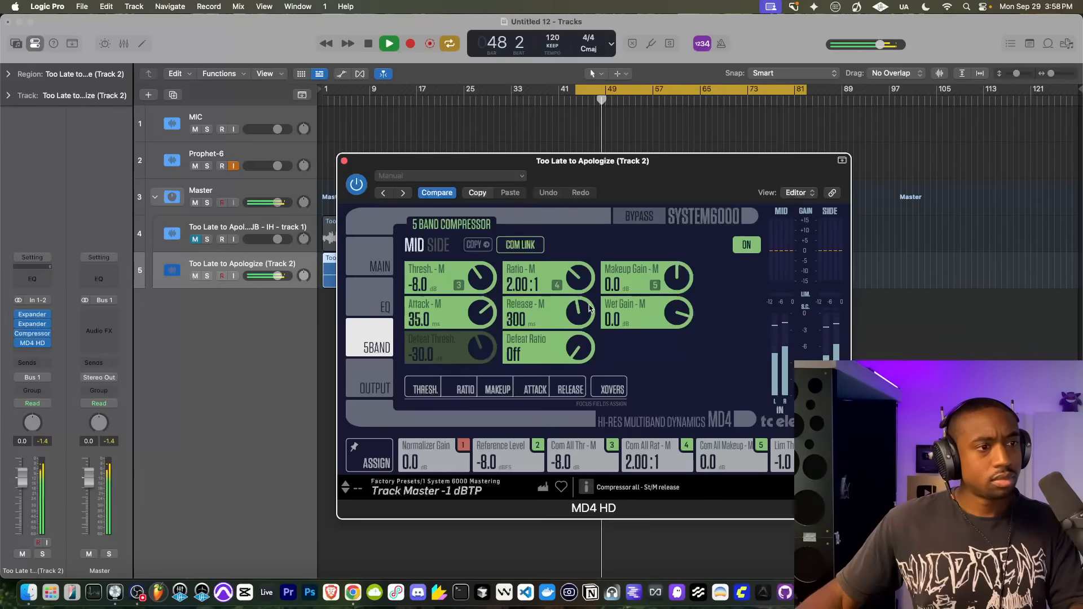
left_click(373, 261)
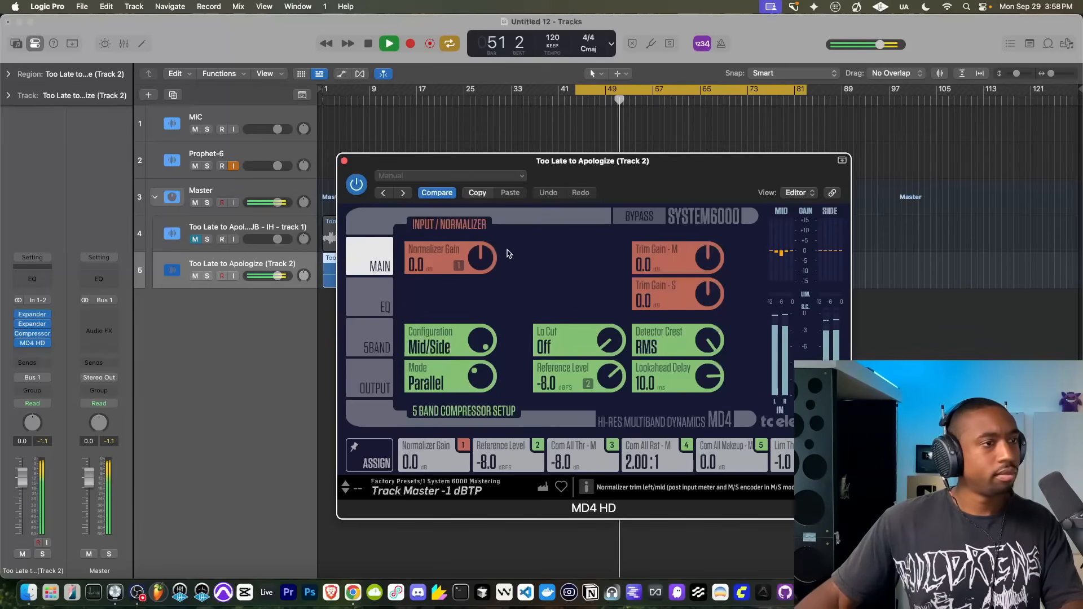
left_click_drag(485, 263, 484, 257)
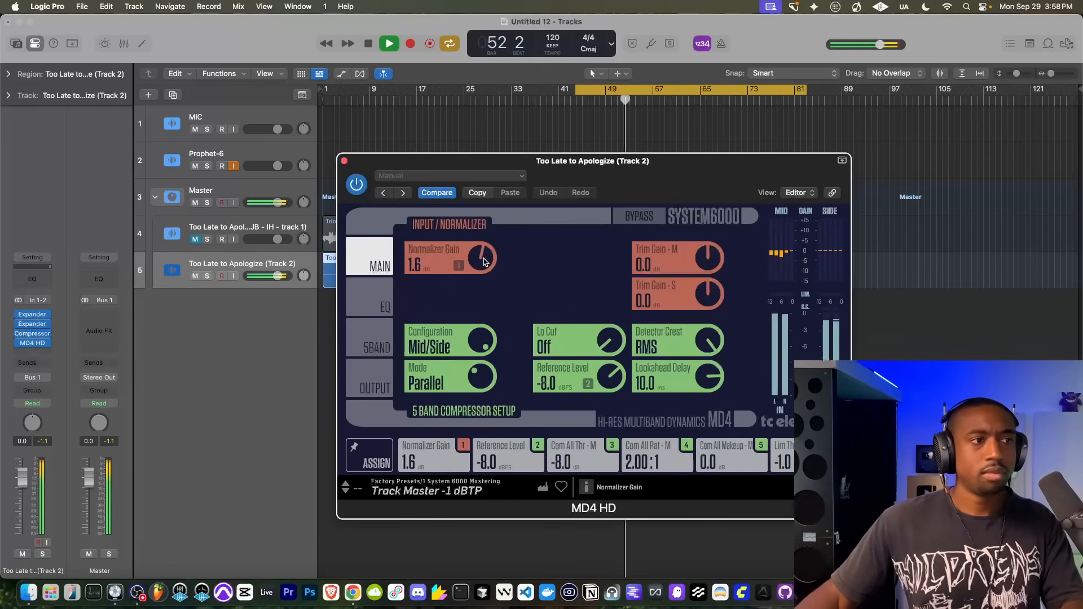
Set MD4 HD's output stage on Track 2 to soft clip -1.0 dB, limiter threshold 0.0 dBFS, and limiter gain 1.0 dB
left_click(375, 382)
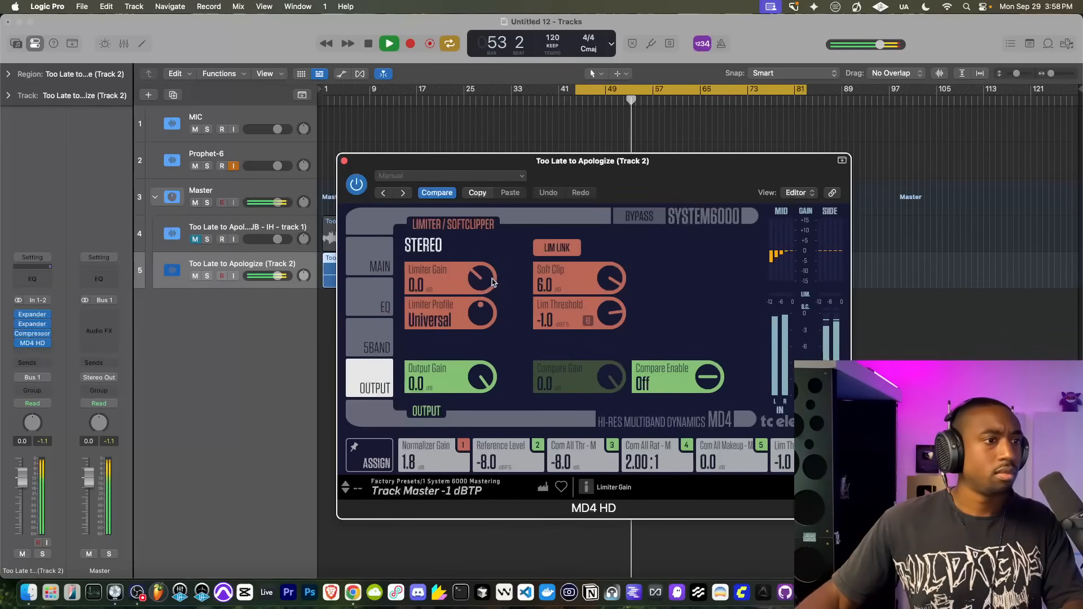
left_click_drag(610, 279, 614, 314)
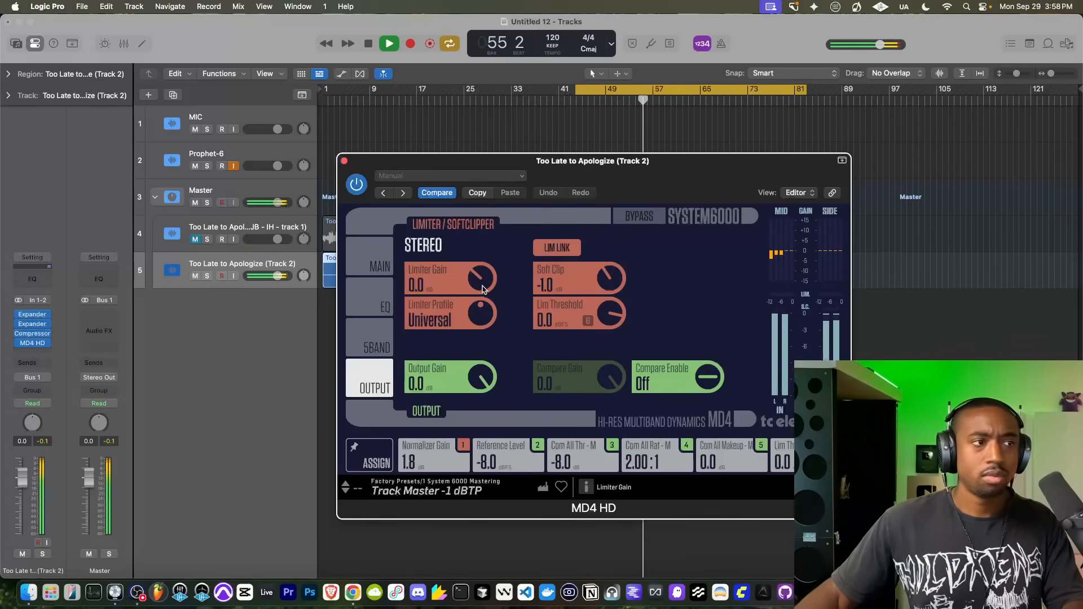
left_click_drag(482, 275, 481, 249)
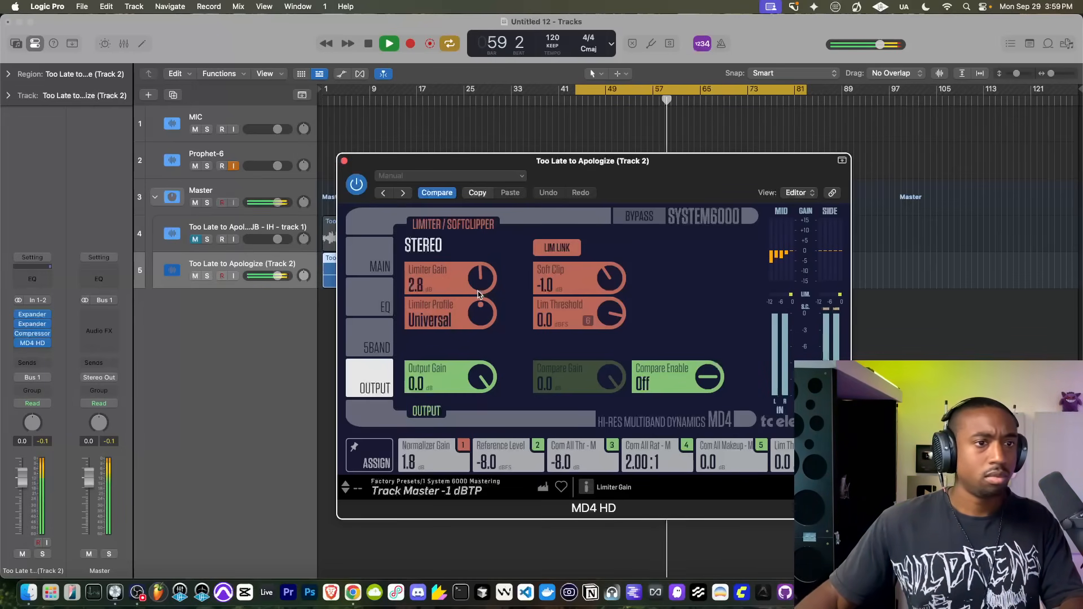
left_click_drag(478, 278, 478, 288)
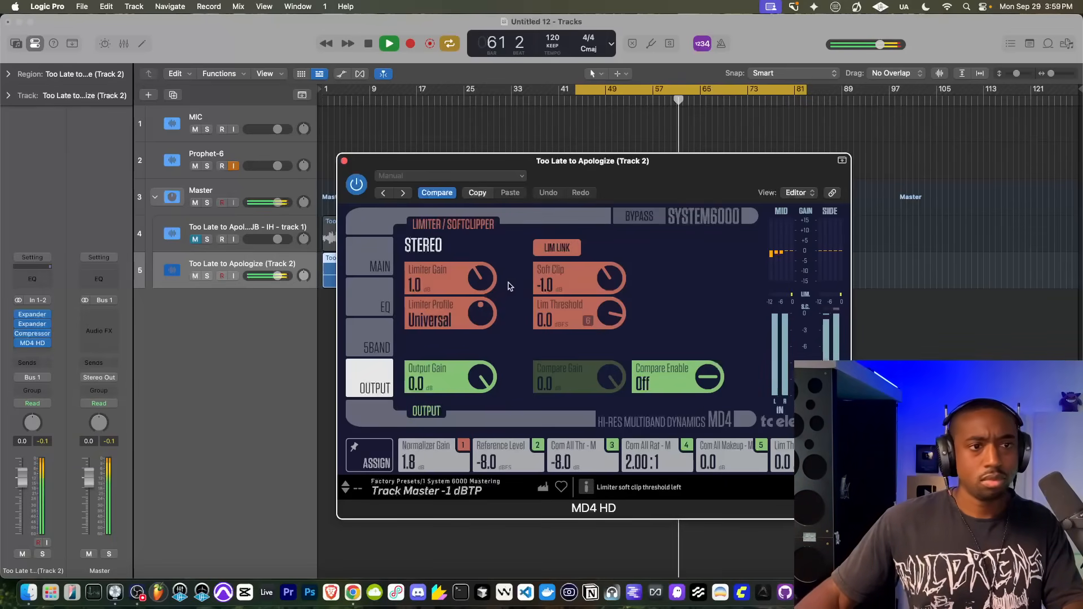
Reset MD4 HD's normalizer gain to 0.0 dB and cut the second mid EQ band by 0.7 dB at 2.08 kHz
left_click(385, 271)
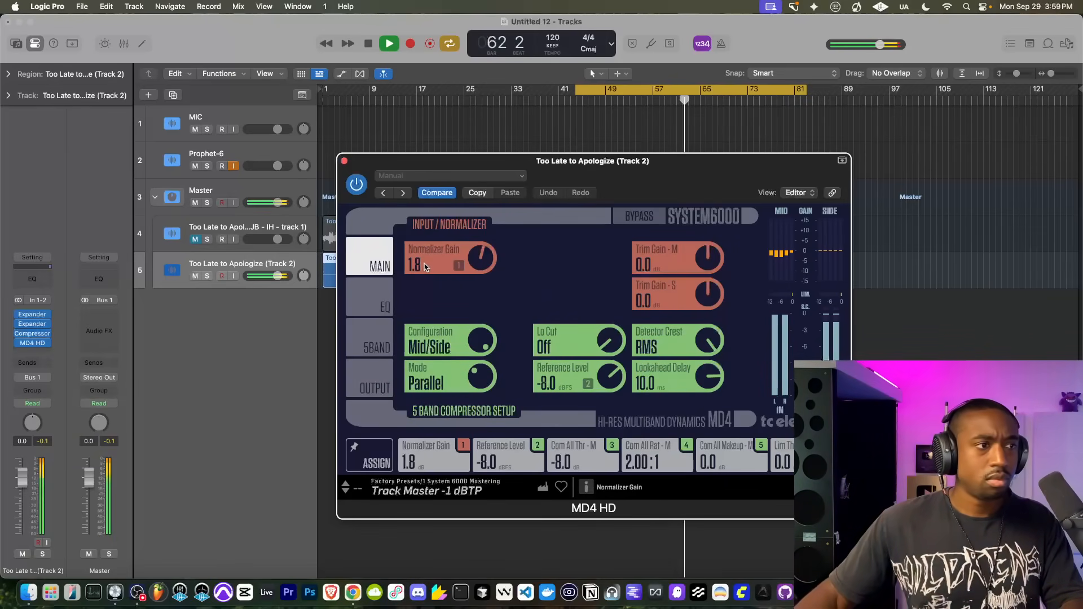
type("0")
key("Return")
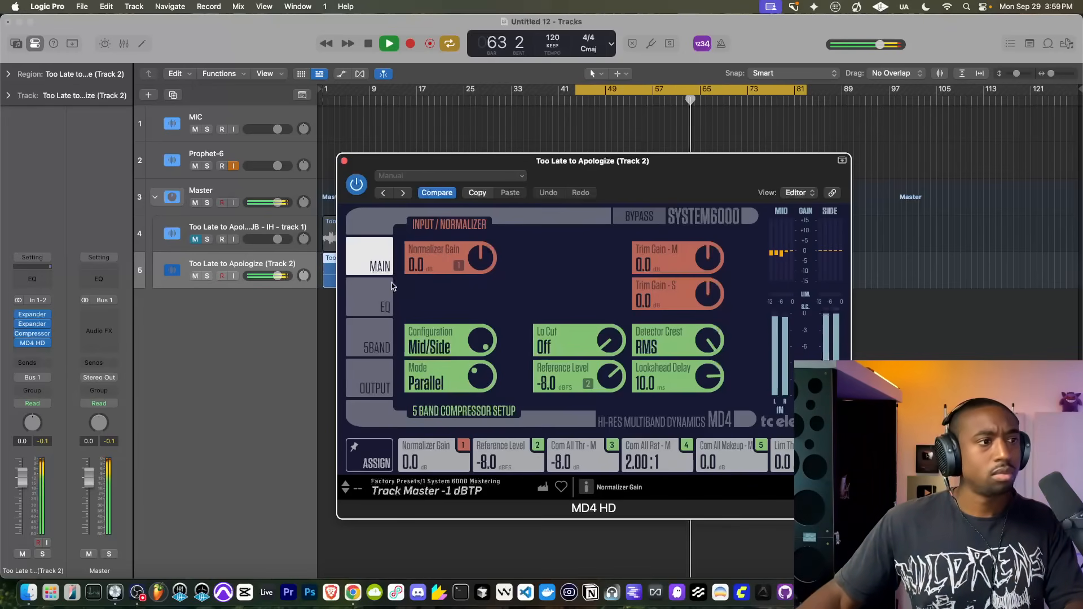
left_click(381, 310)
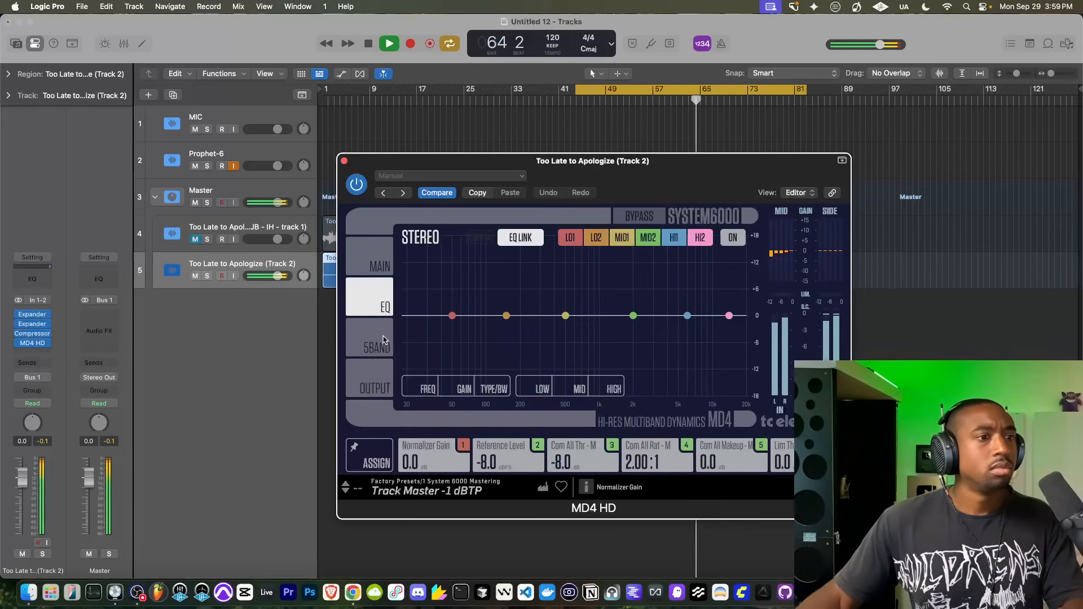
mouse_move(633, 316)
left_mouse_down()
mouse_move(633, 300)
mouse_move(664, 290)
mouse_move(621, 290)
mouse_move(632, 288)
mouse_move(636, 323)
left_mouse_up()
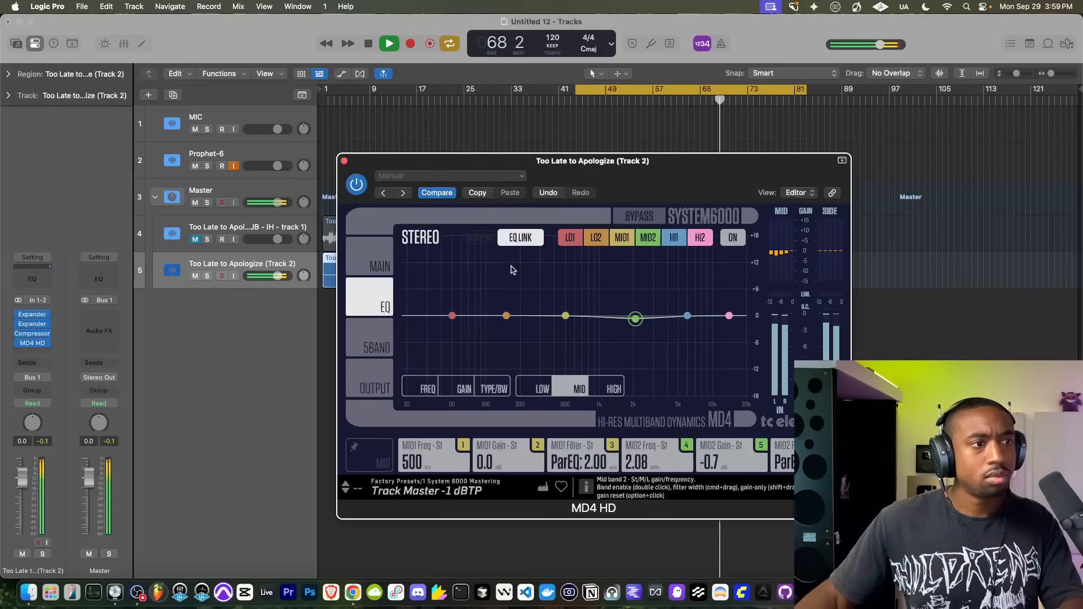
Check MD4 HD's 5-band and output settings, and set the side trim gain to 2.8 dB
left_click(378, 344)
left_click(379, 378)
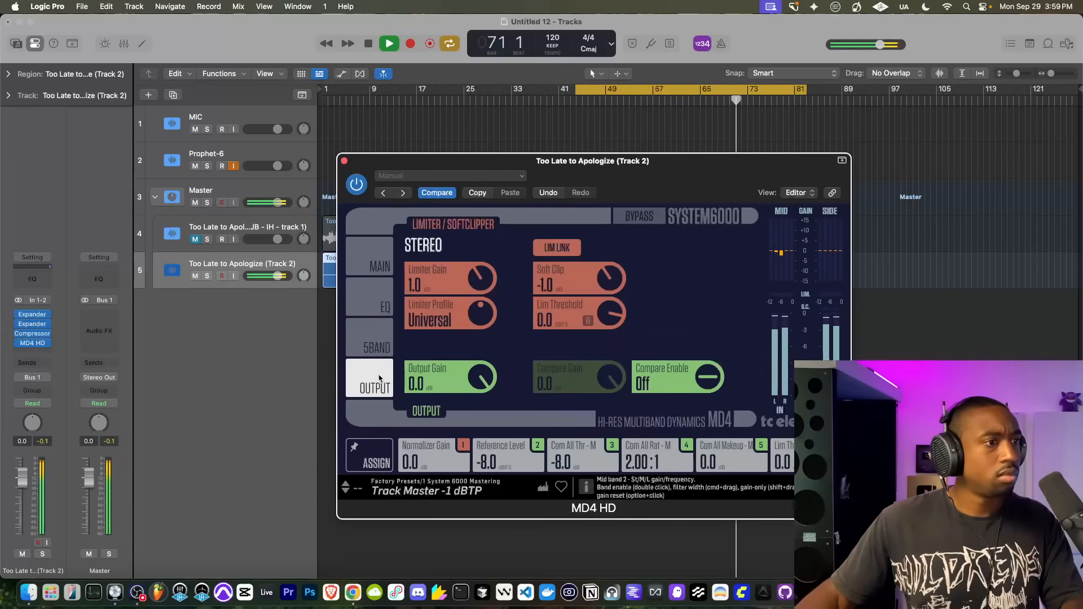
left_click(374, 277)
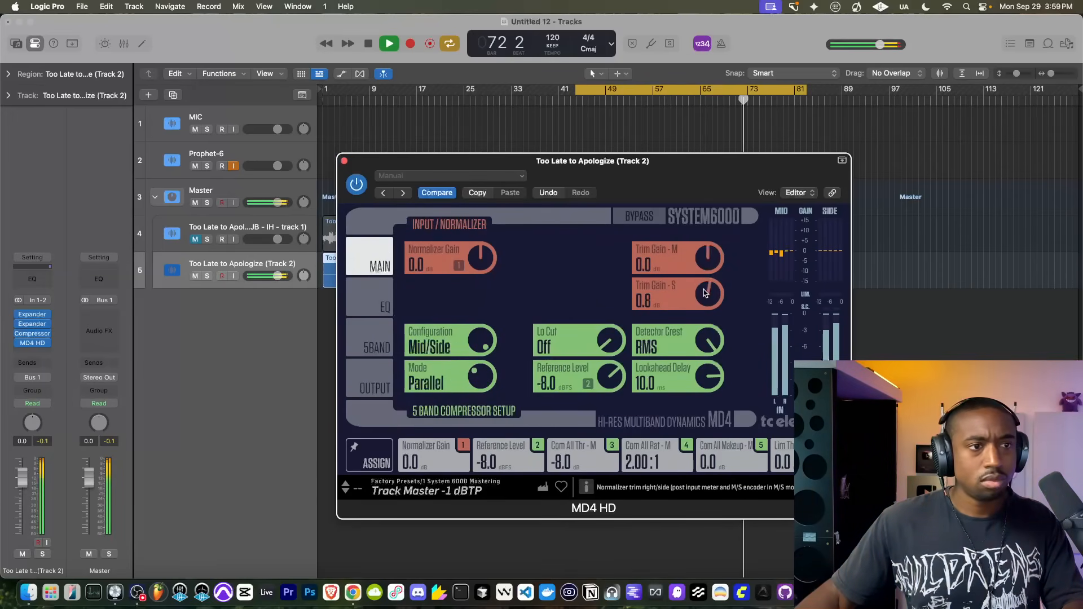
left_click_drag(703, 270, 704, 268)
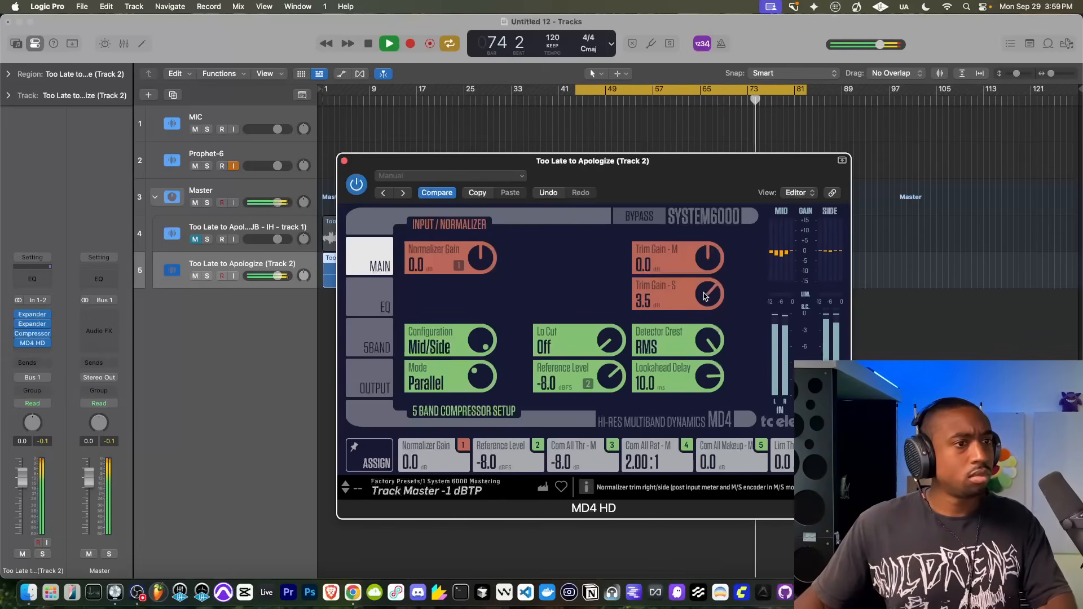
scroll(704, 300, "down", 2)
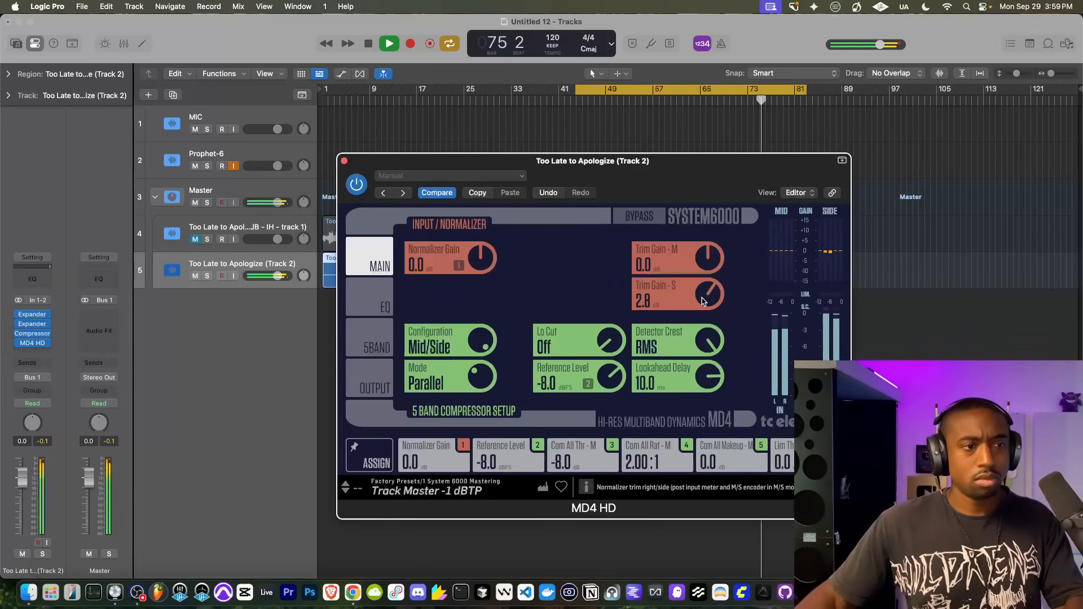
left_click(373, 312)
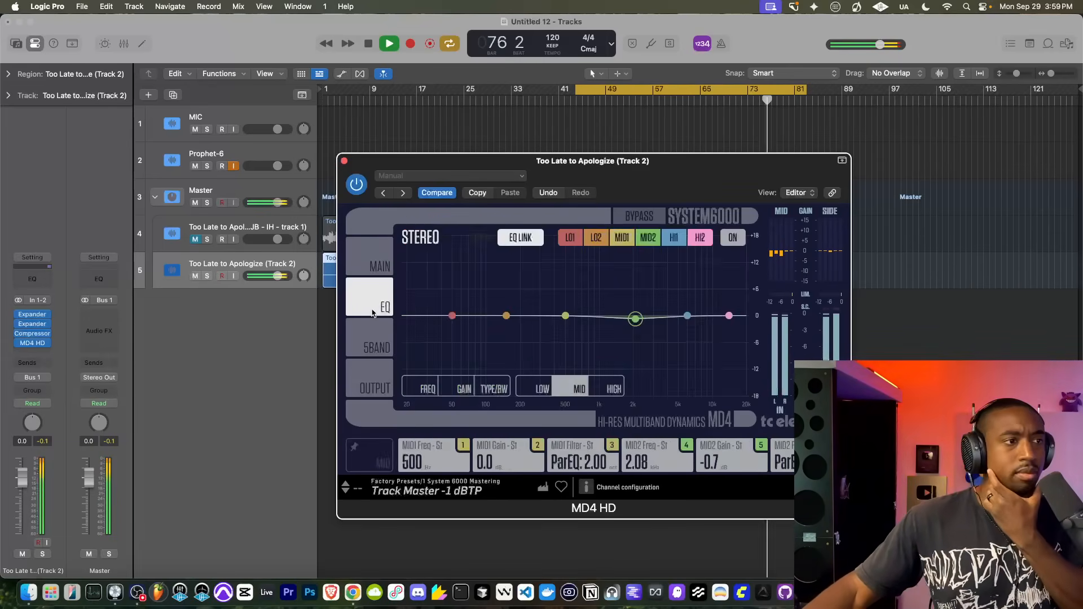
Unlink MD4 HD's EQ channels on Track 2 and cut the side's second mid band by 0.4 dB at 1.92 kHz
left_click(513, 241)
left_click(447, 244)
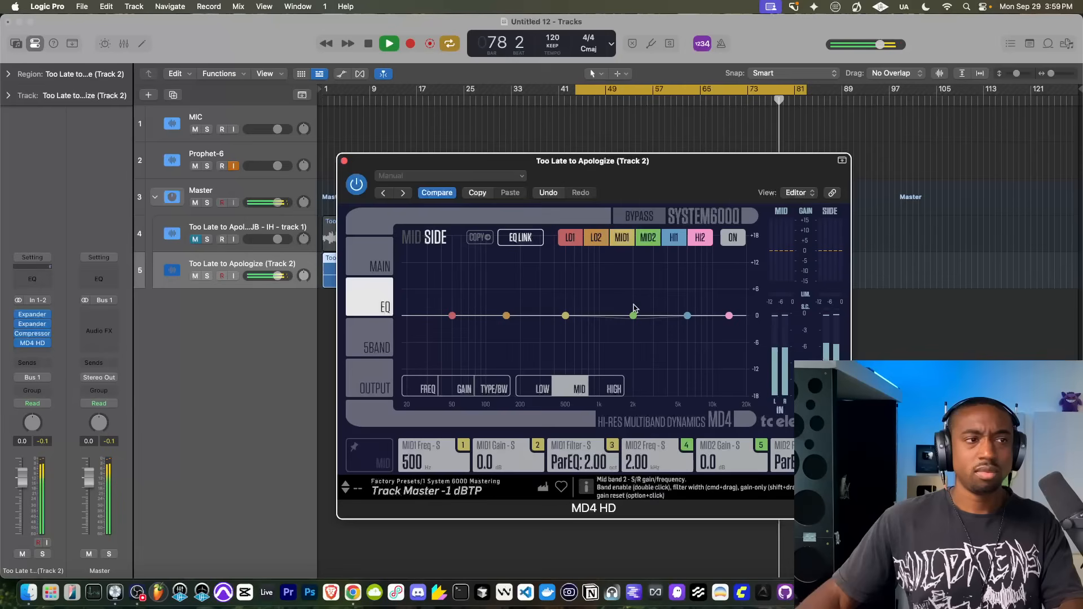
left_click(234, 129)
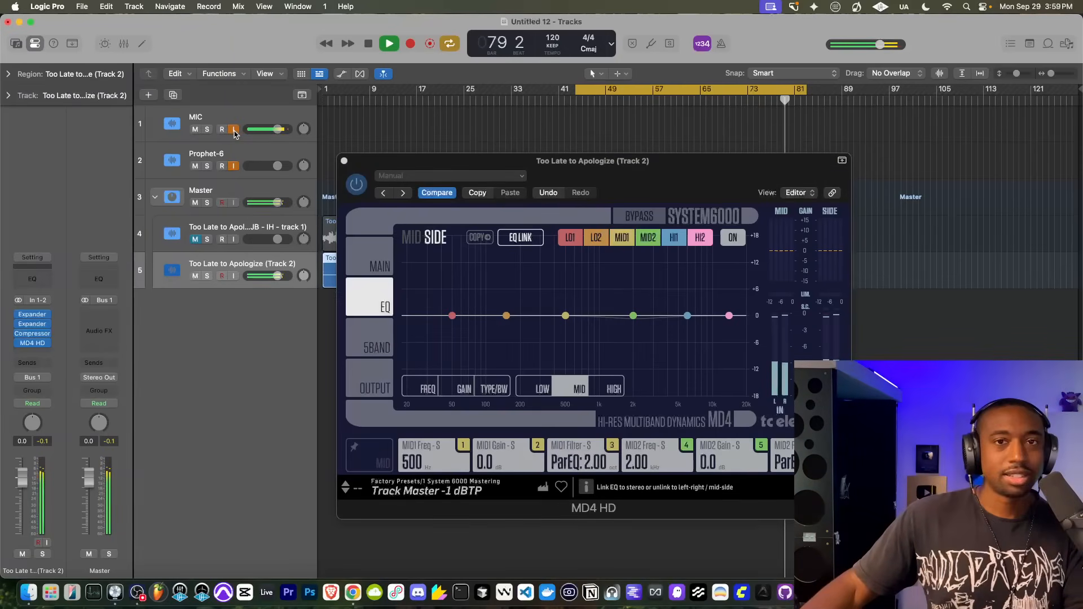
key("space")
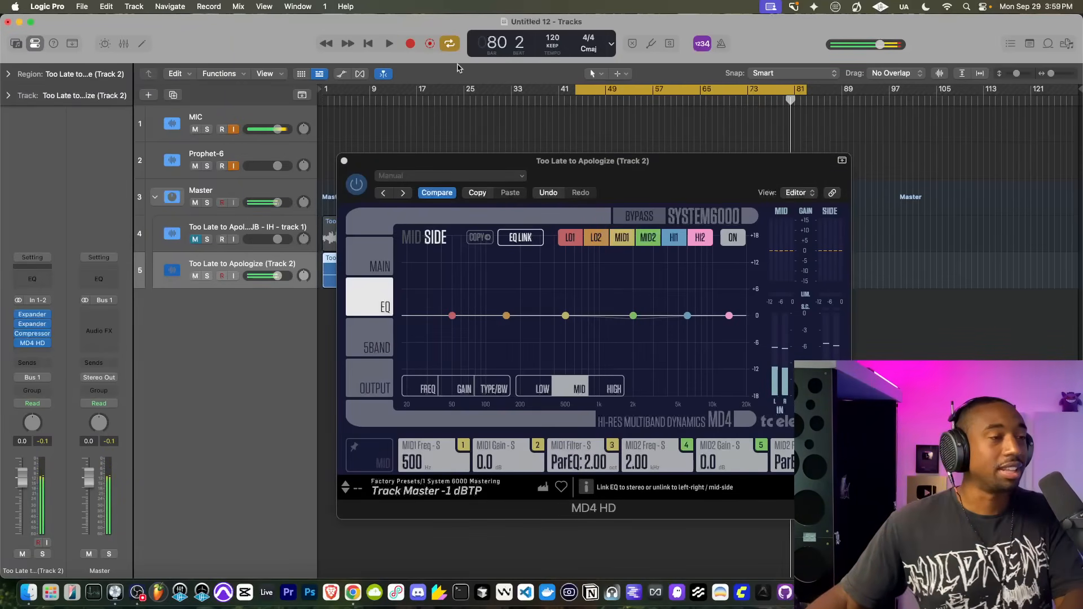
double_click(572, 101)
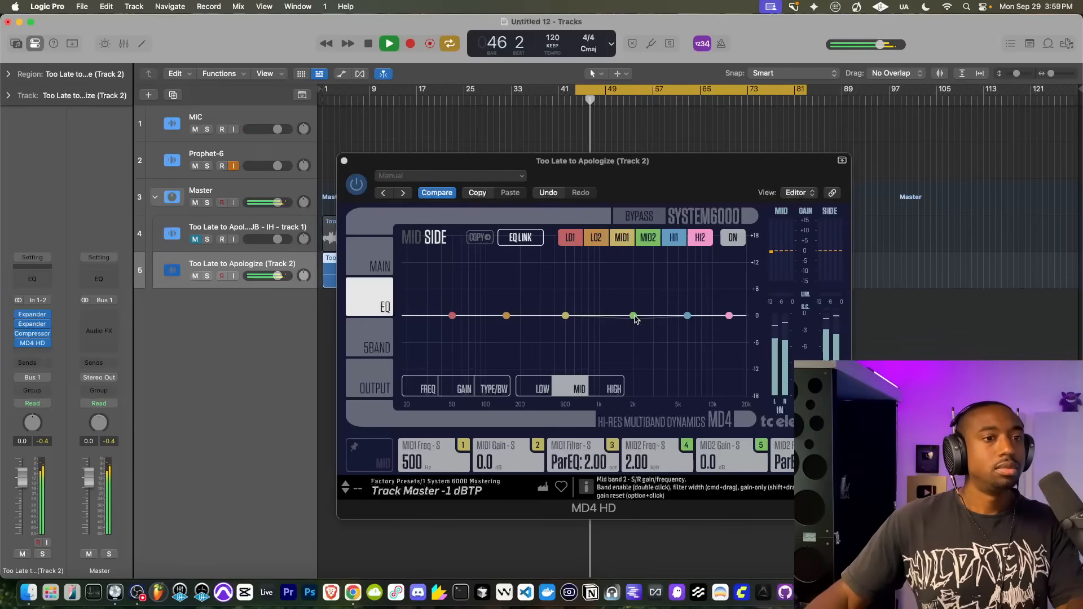
mouse_move(635, 318)
left_mouse_down()
mouse_move(634, 286)
mouse_move(661, 274)
mouse_move(617, 276)
mouse_move(634, 271)
mouse_move(633, 319)
left_mouse_up()
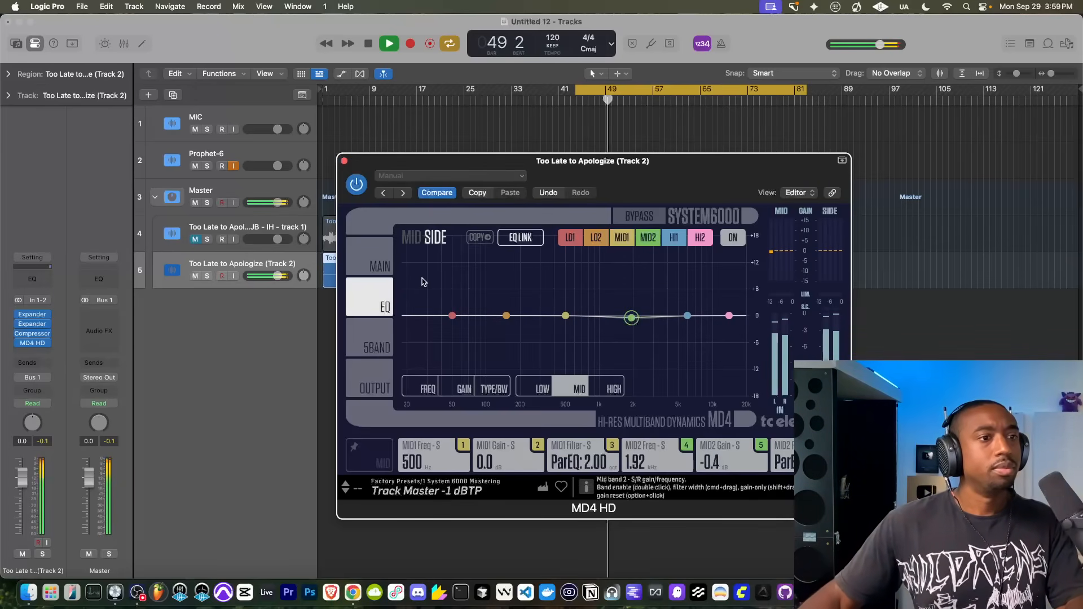
left_click(411, 237)
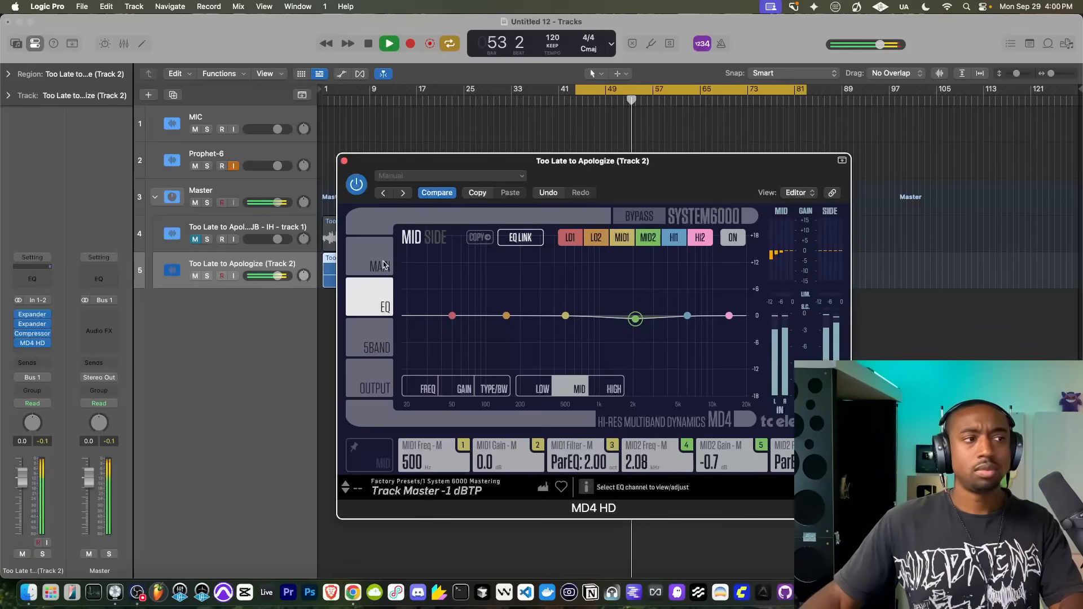
Set the side threshold of MD4 HD's 5-band compressor to -10.5 dB, then close the plugin
left_click(372, 341)
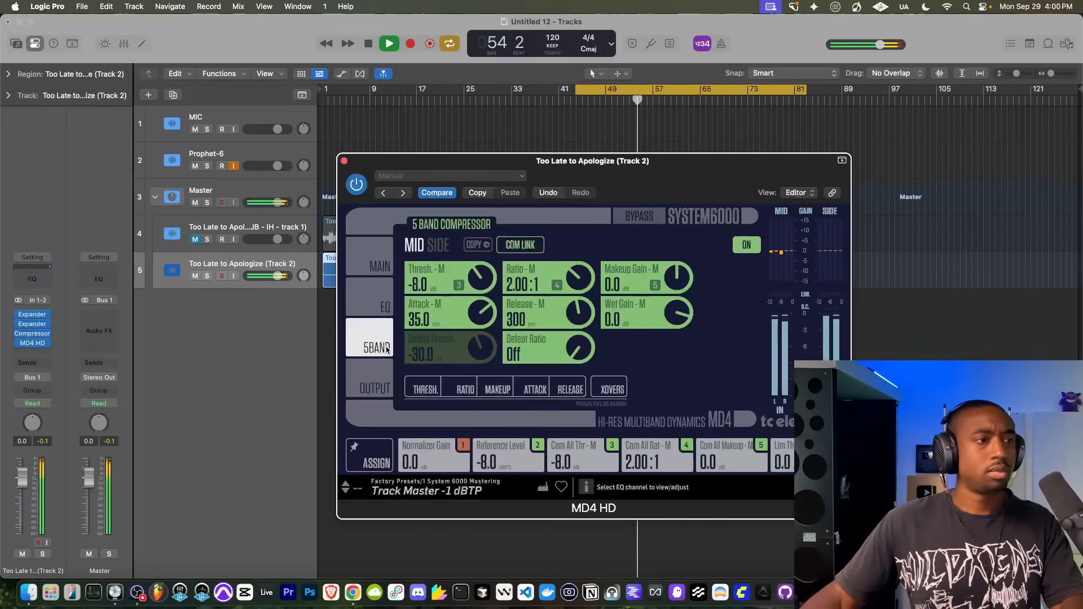
left_click(439, 244)
left_click_drag(473, 281, 470, 305)
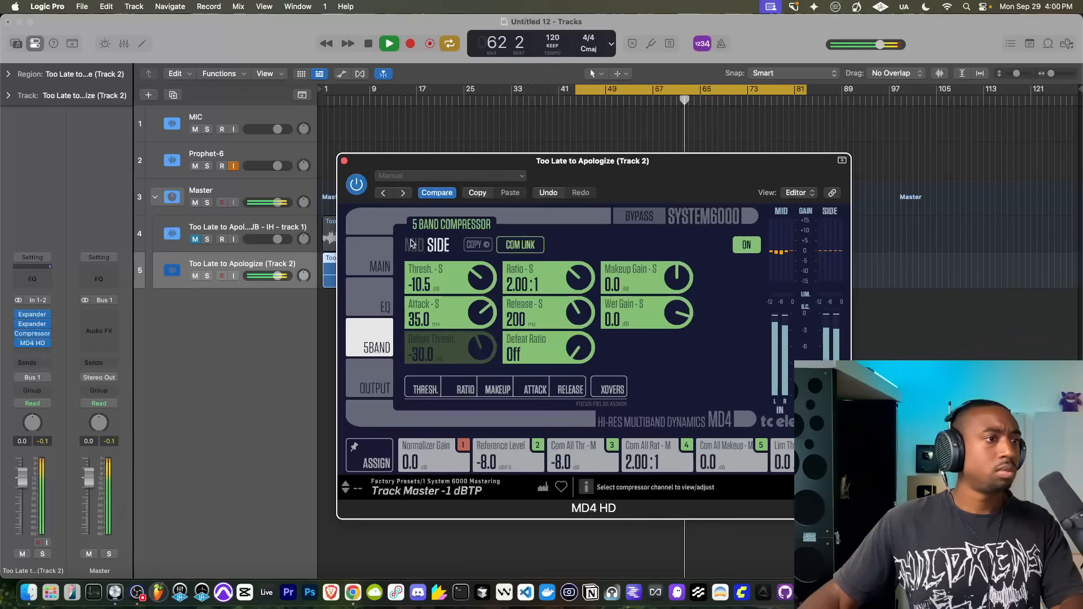
left_click(382, 249)
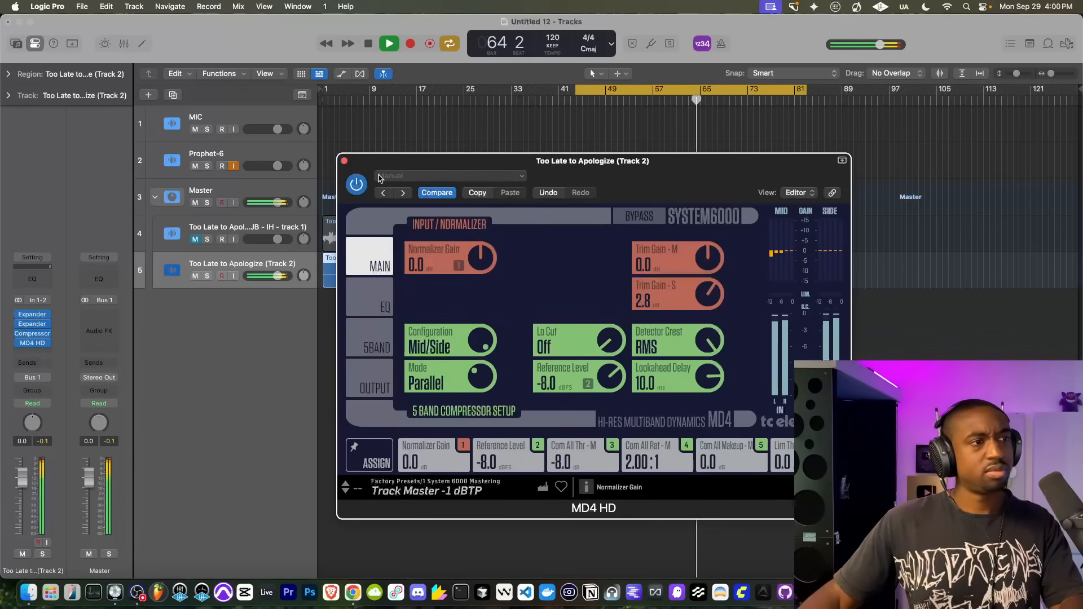
left_click(344, 162)
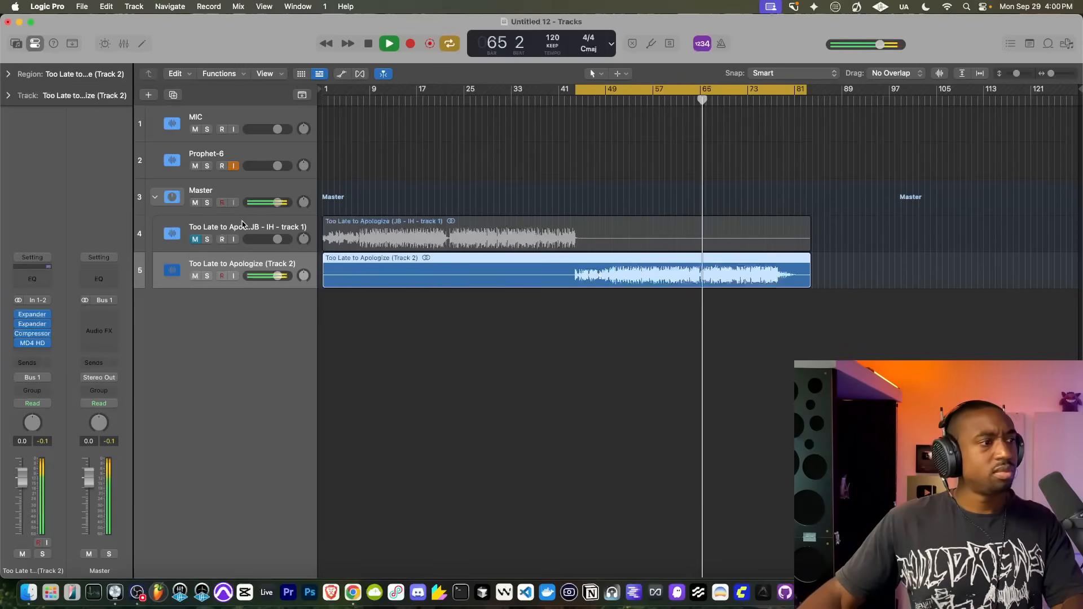
Insert the Pro-L 2 limiter on the Master summing stack
left_click(236, 203)
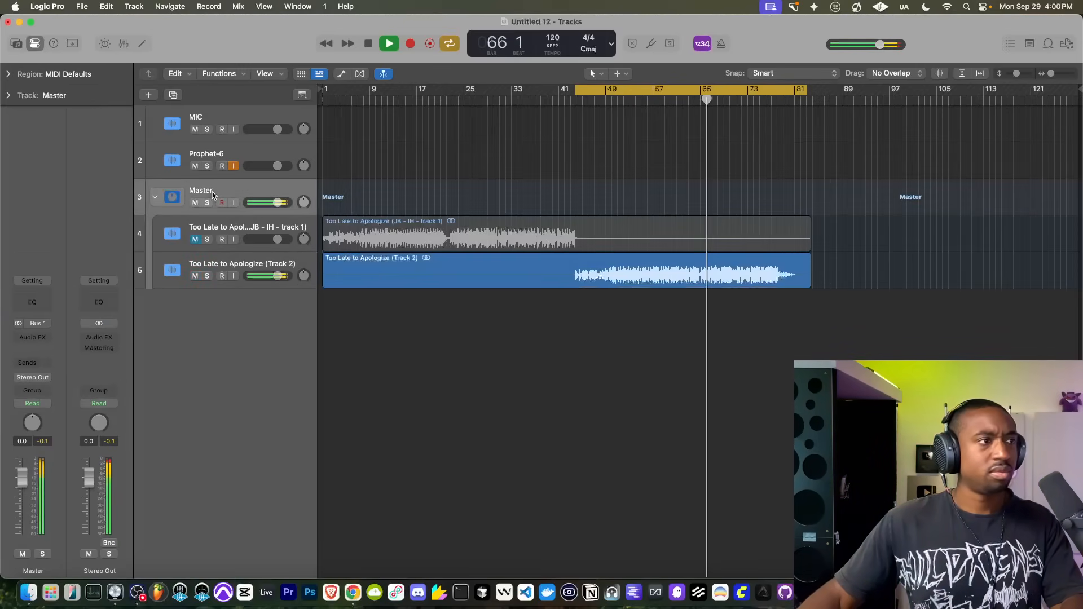
left_click(39, 338)
type("pro l")
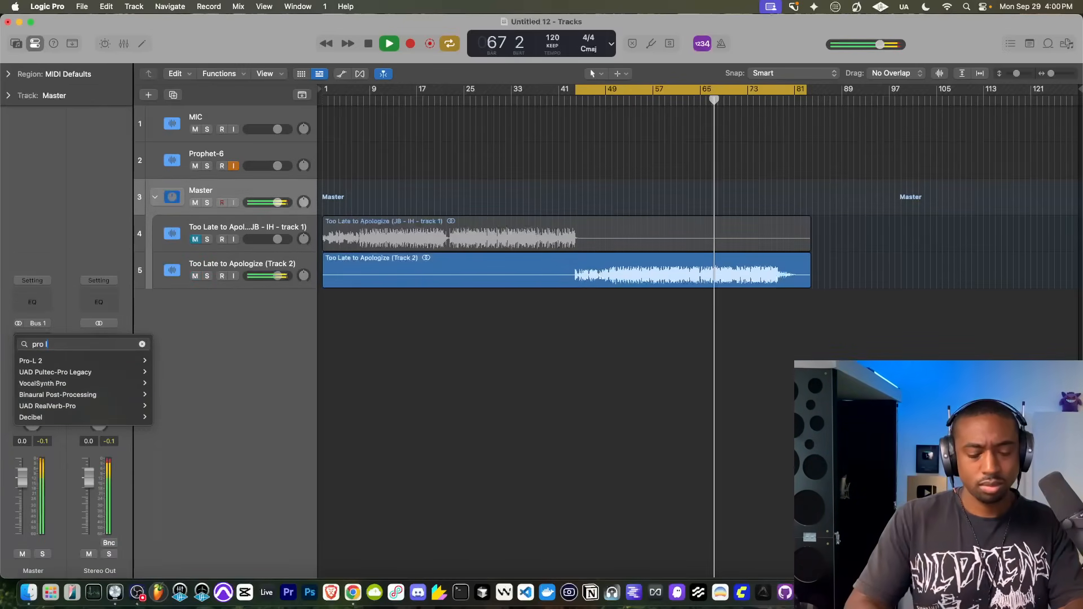
left_click(34, 361)
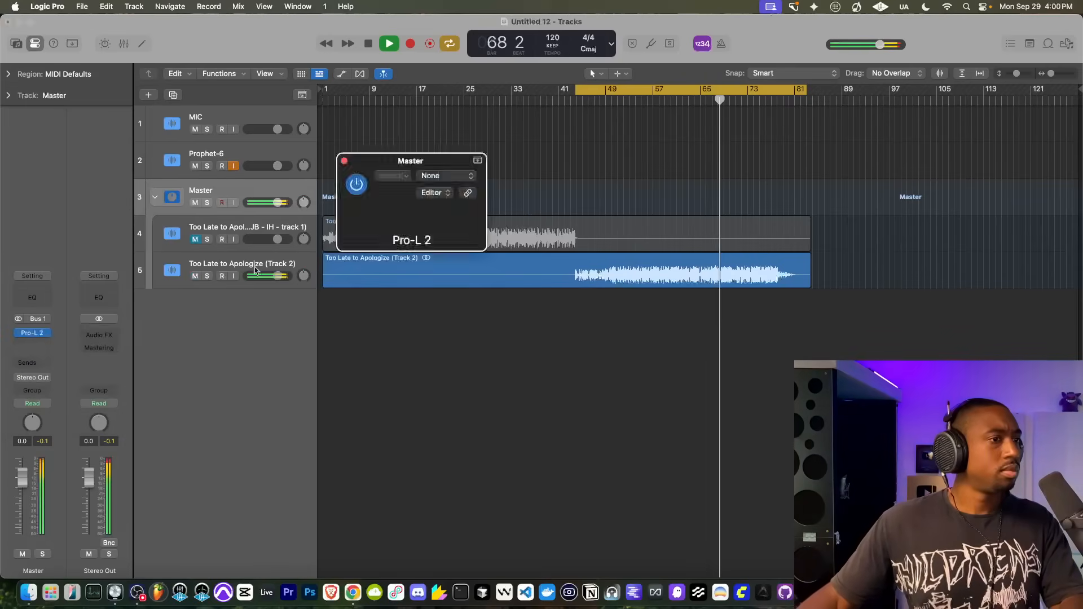
Set Pro-L 2's style to Allround, raise its lookahead toward the 5 ms maximum, and close the plugin
left_click(374, 473)
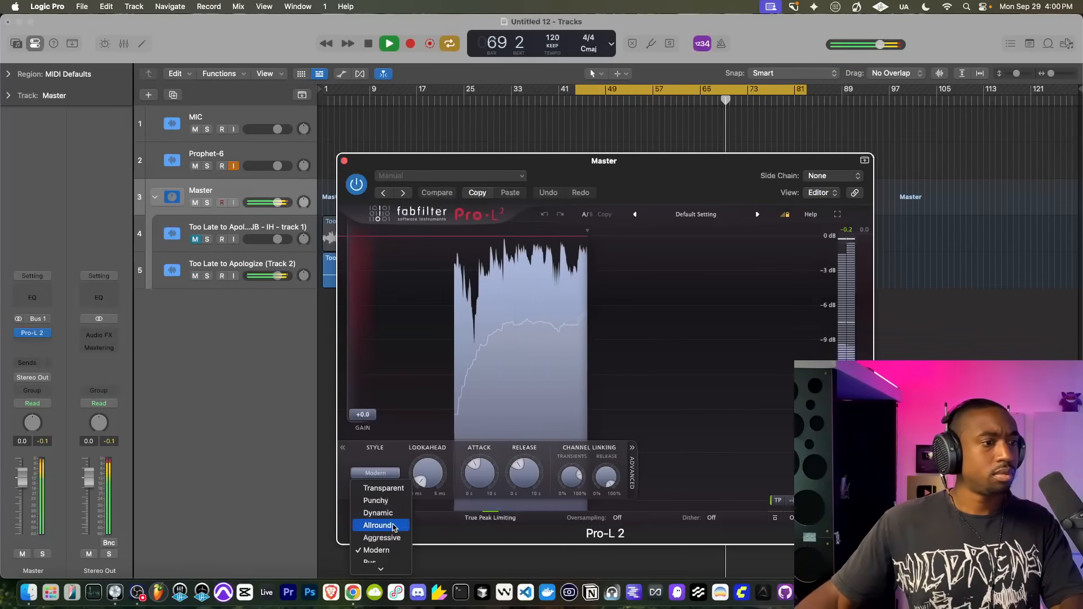
left_click(374, 520)
left_click_drag(428, 477, 429, 446)
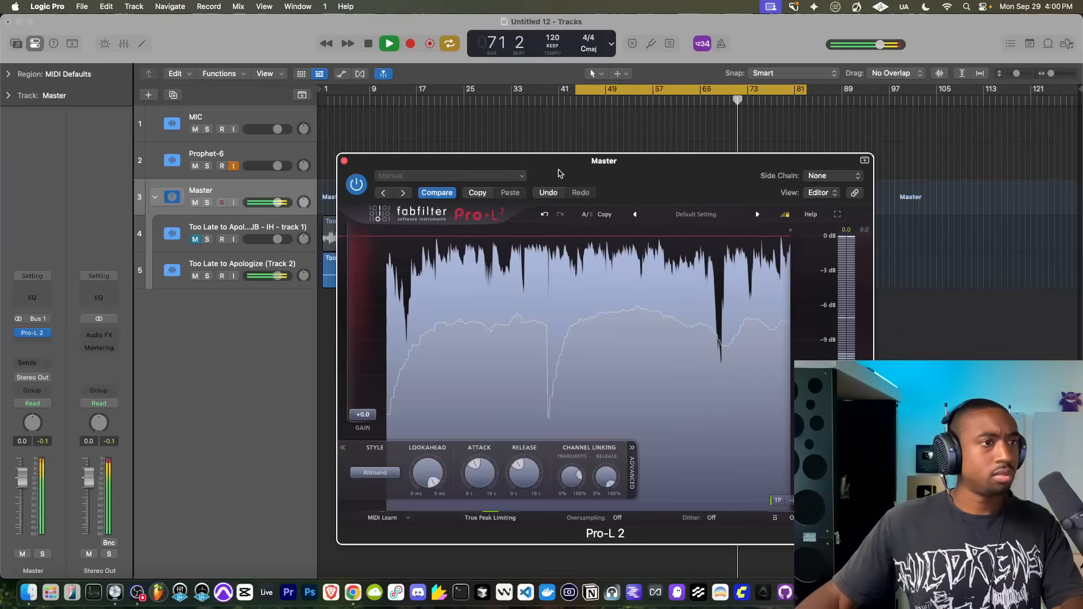
left_click_drag(567, 163, 501, 161)
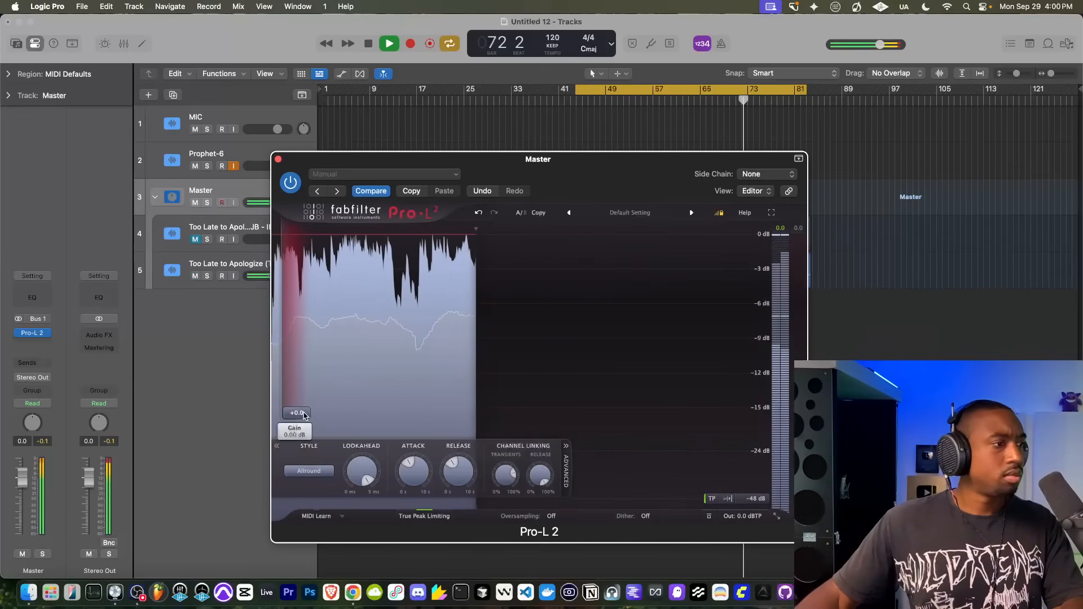
left_click_drag(304, 415, 303, 415)
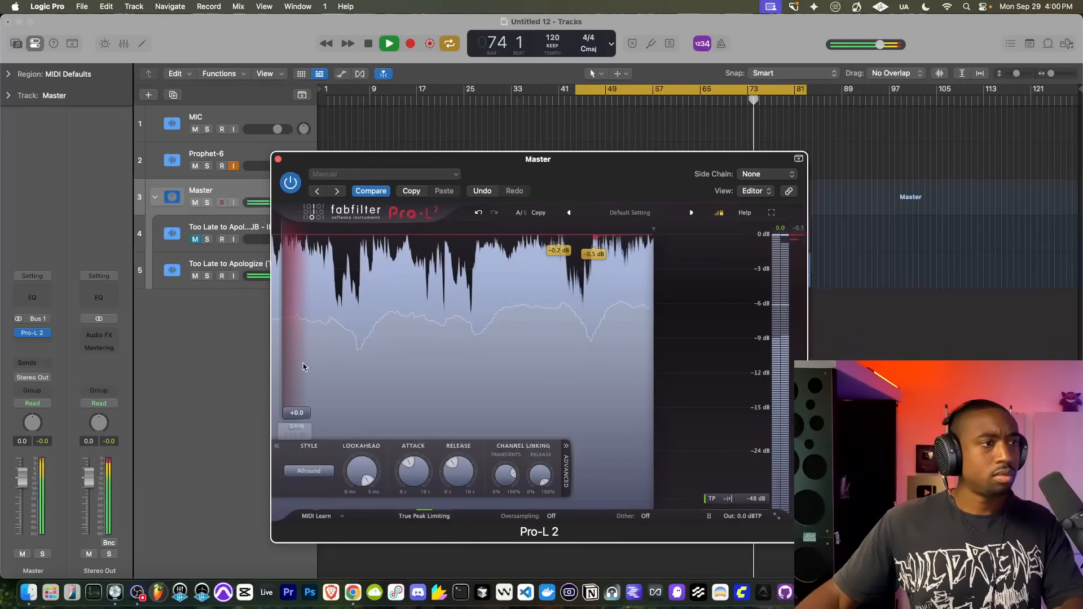
left_click(278, 160)
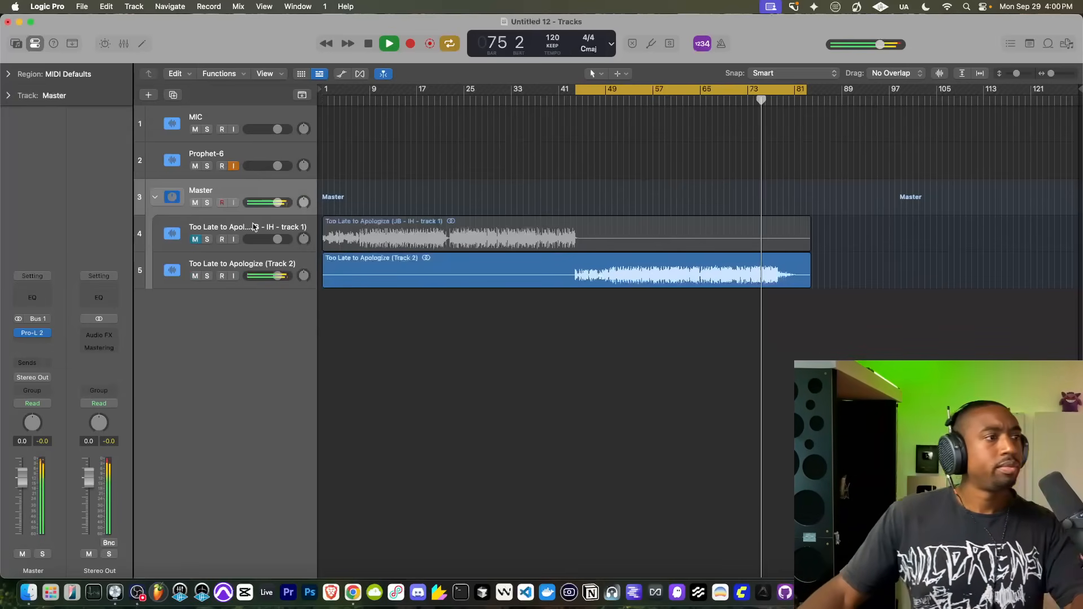
Unmute track 1, extend the cycle range back to bar 1, and play both songs from the beginning
left_click(195, 239)
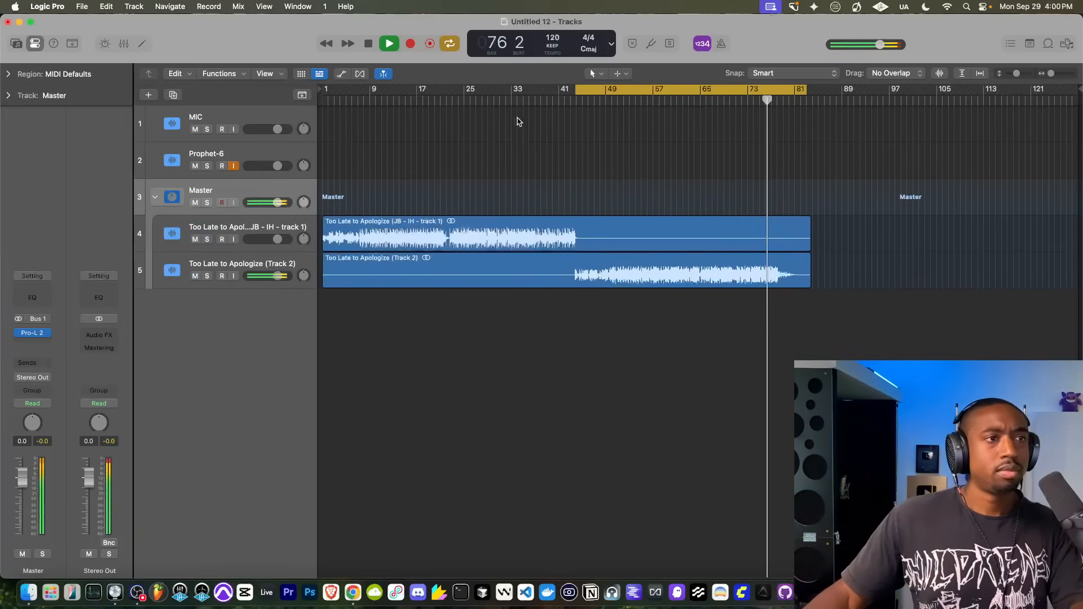
left_click_drag(579, 88, 252, 103)
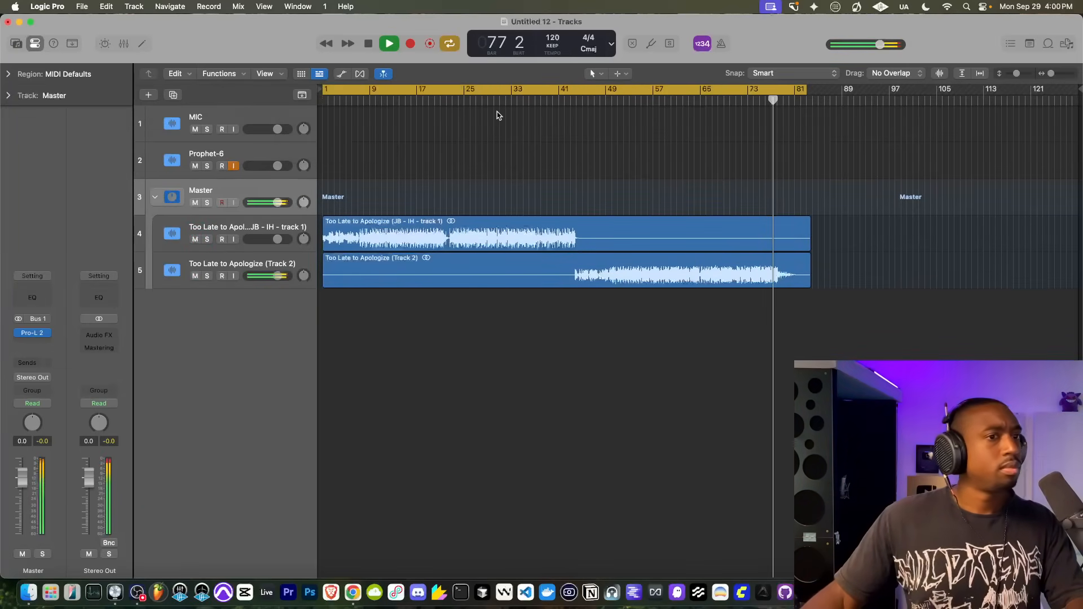
left_click(233, 130)
key("space")
key("Return")
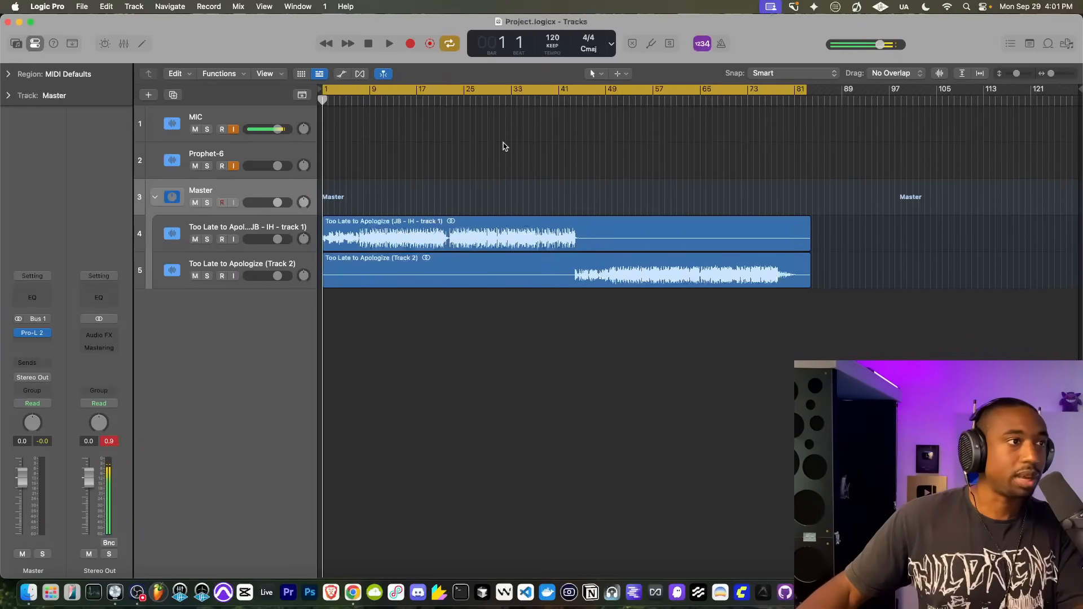
key("space")
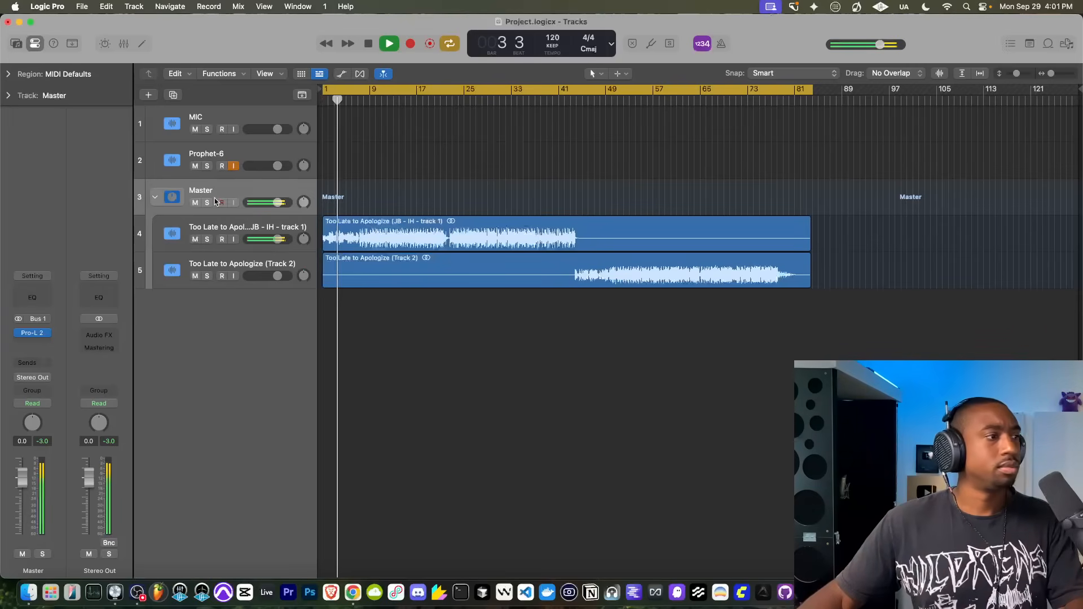
Check the limiting in the Master's Pro-L 2, then examine track 1's Gold Clip levels and Pro-Q 3 curve
left_click(33, 334)
left_click_drag(485, 152, 318, 154)
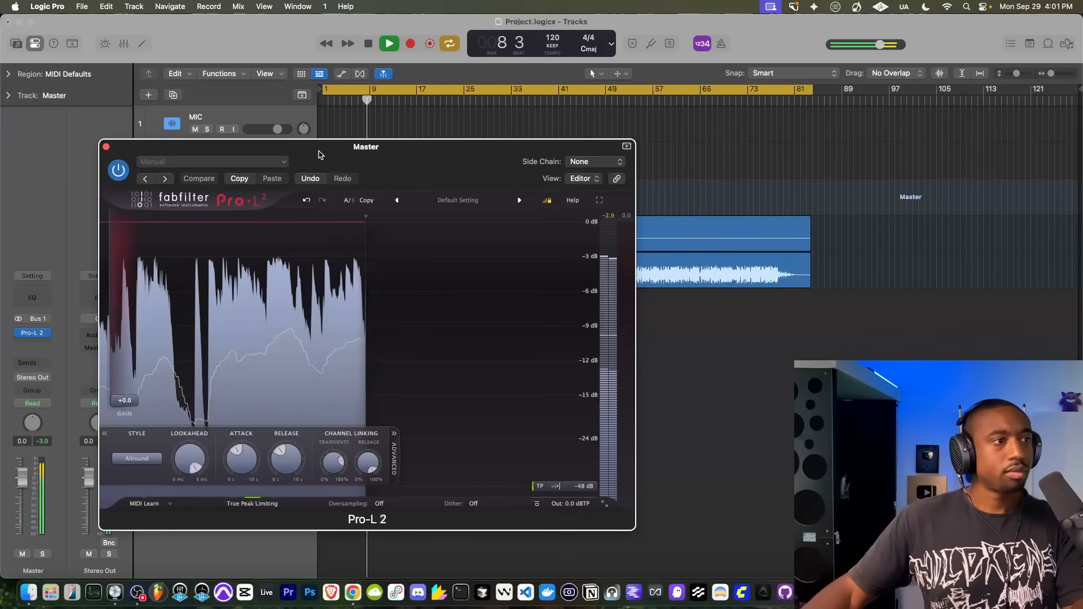
left_click_drag(318, 154, 469, 124)
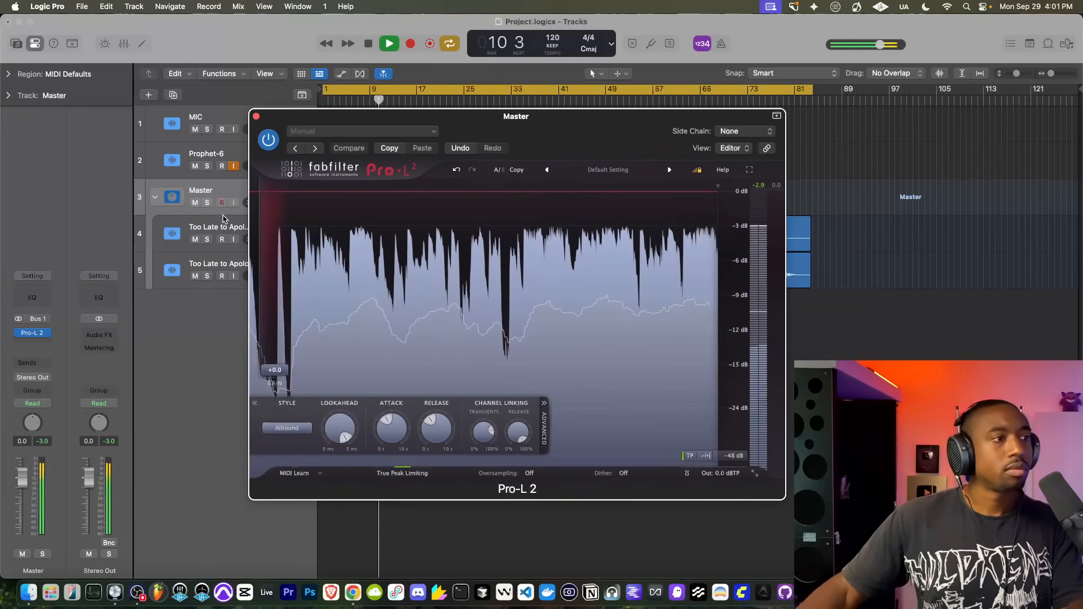
left_click(218, 225)
mouse_move(32, 346)
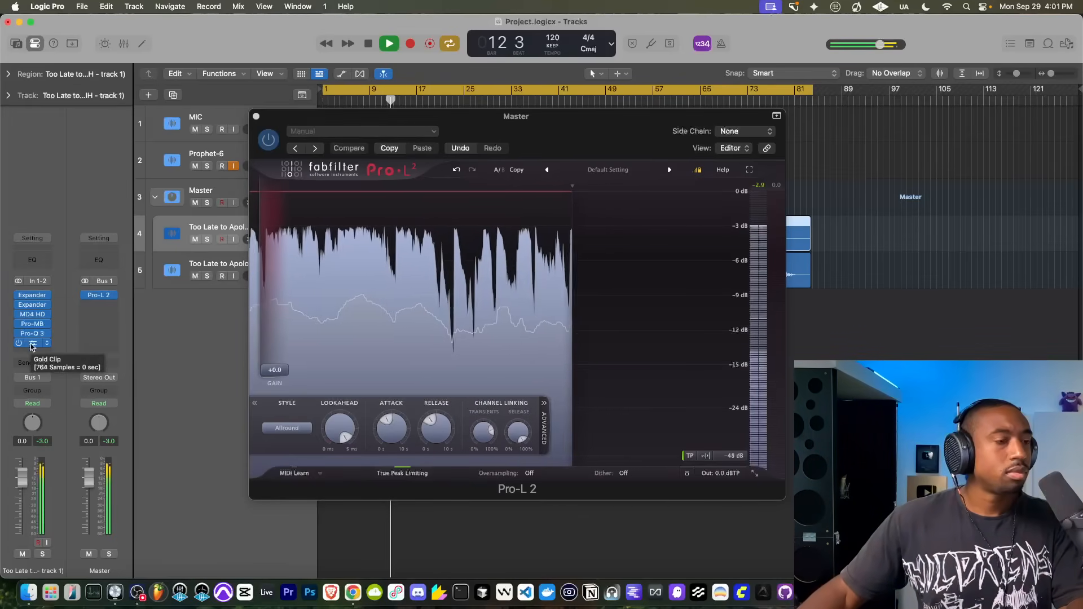
left_click(34, 344)
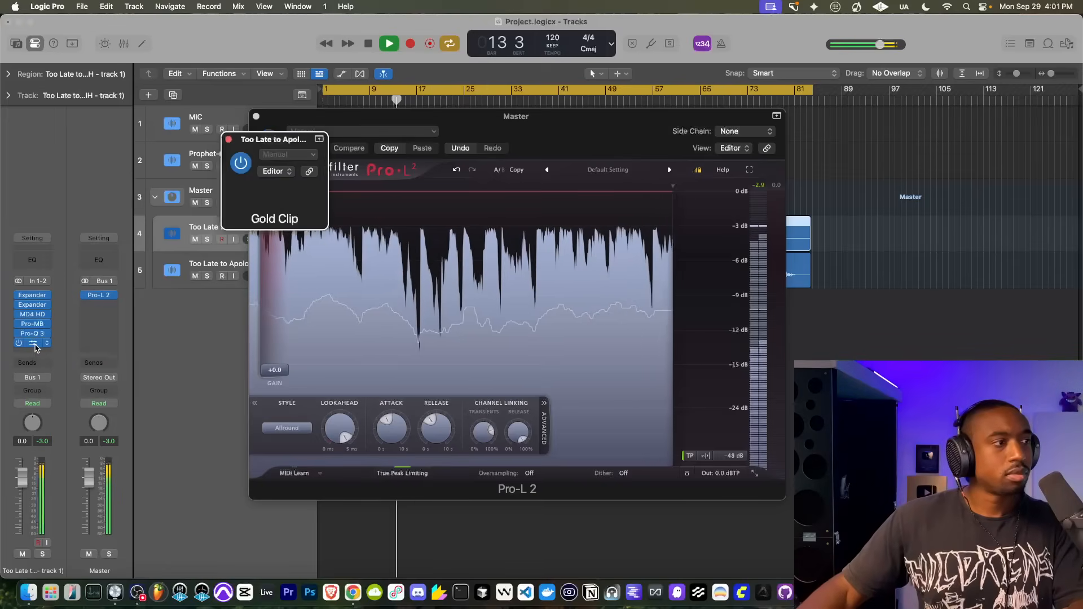
left_click(33, 333)
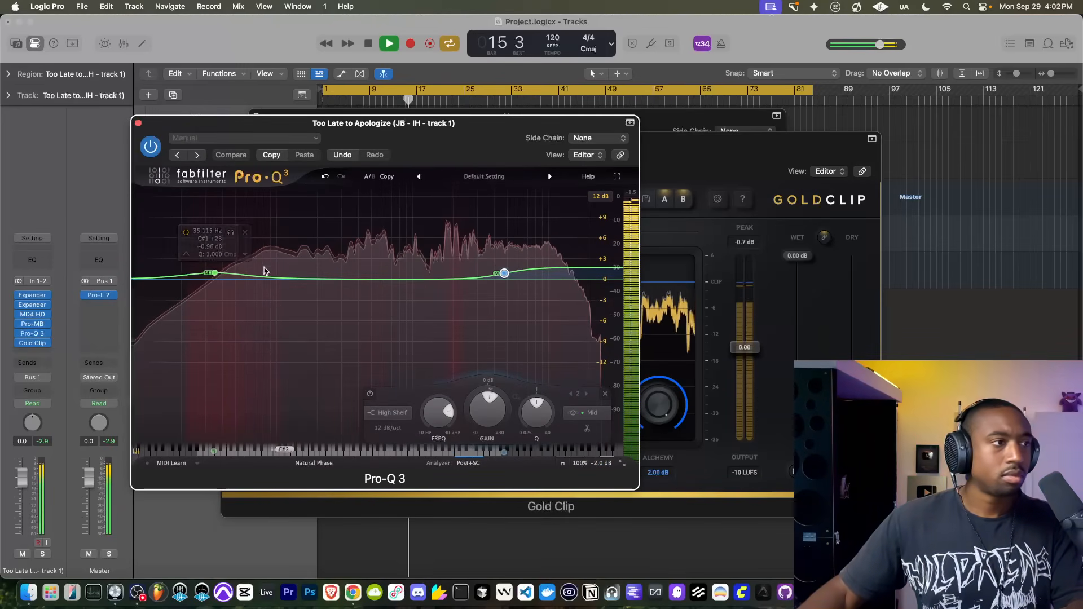
double_click(210, 247)
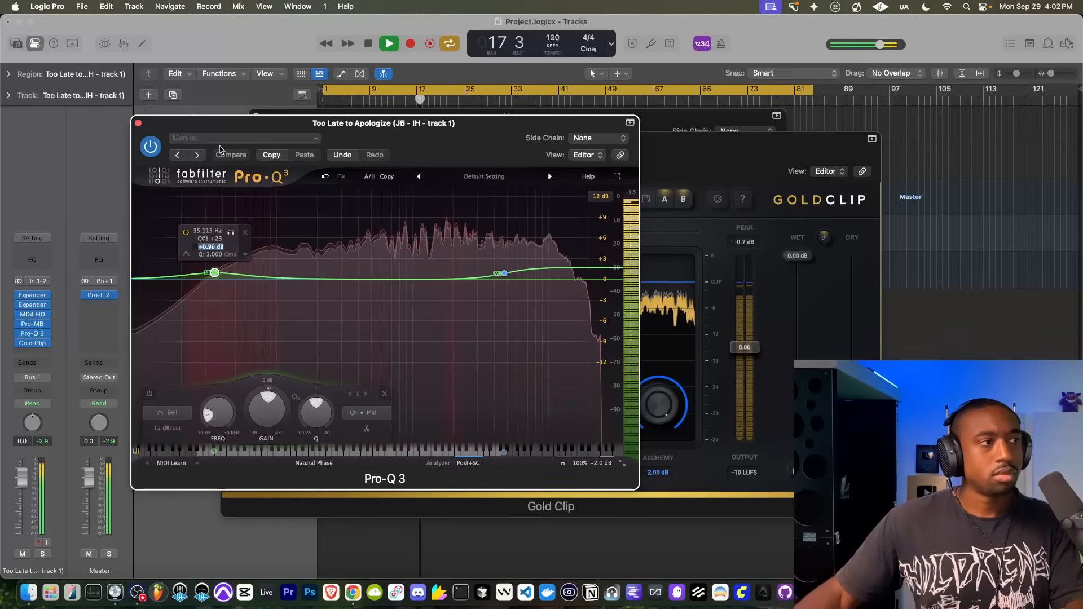
left_click(139, 123)
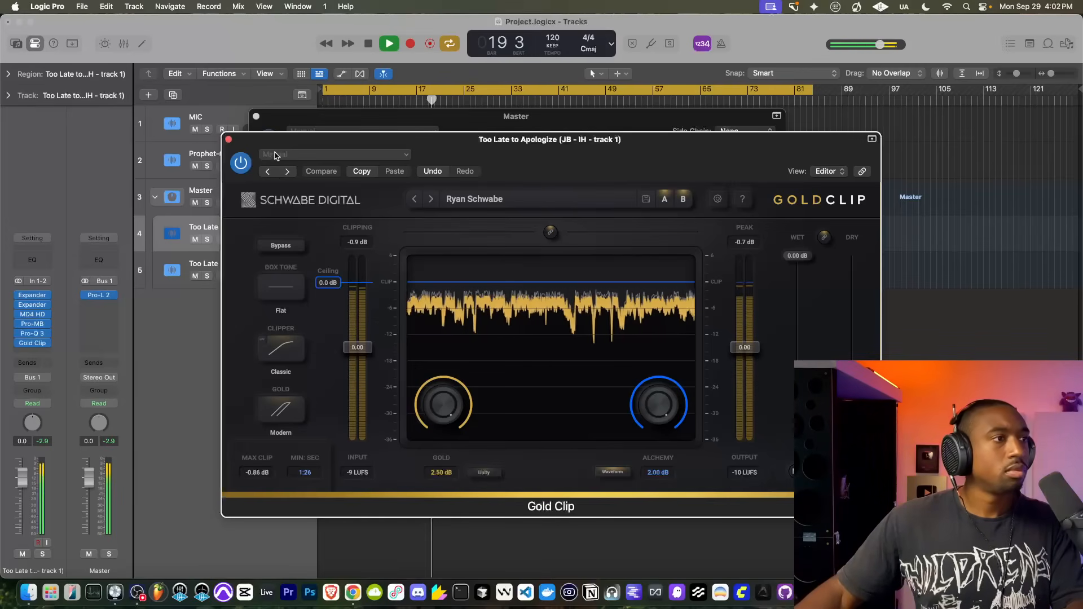
left_click(227, 139)
Add a Channel EQ after Gold Clip on track 1
left_click(39, 305)
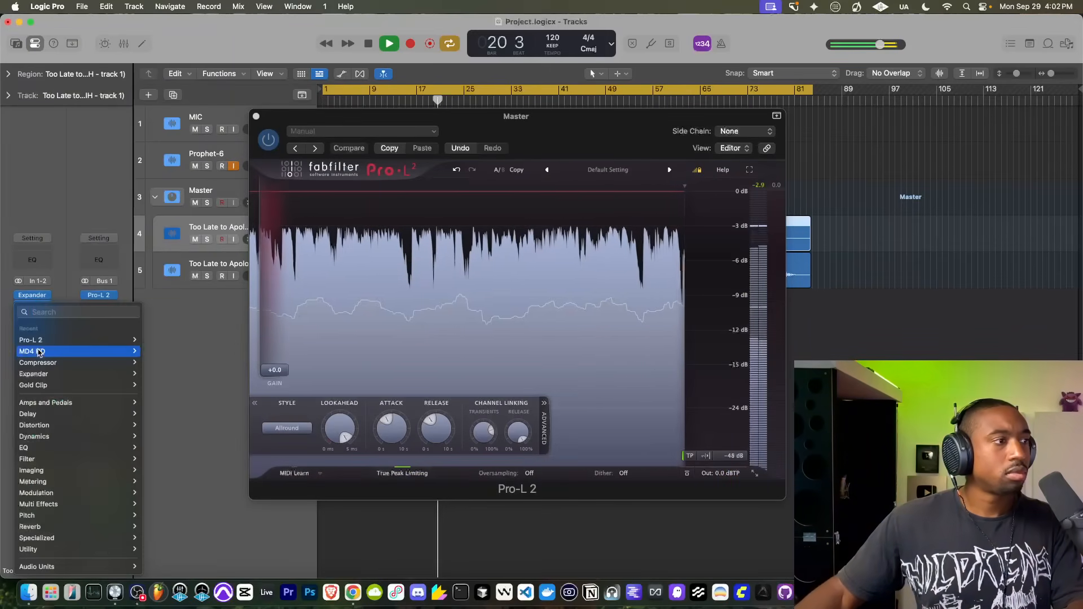
mouse_move(40, 353)
type("channe")
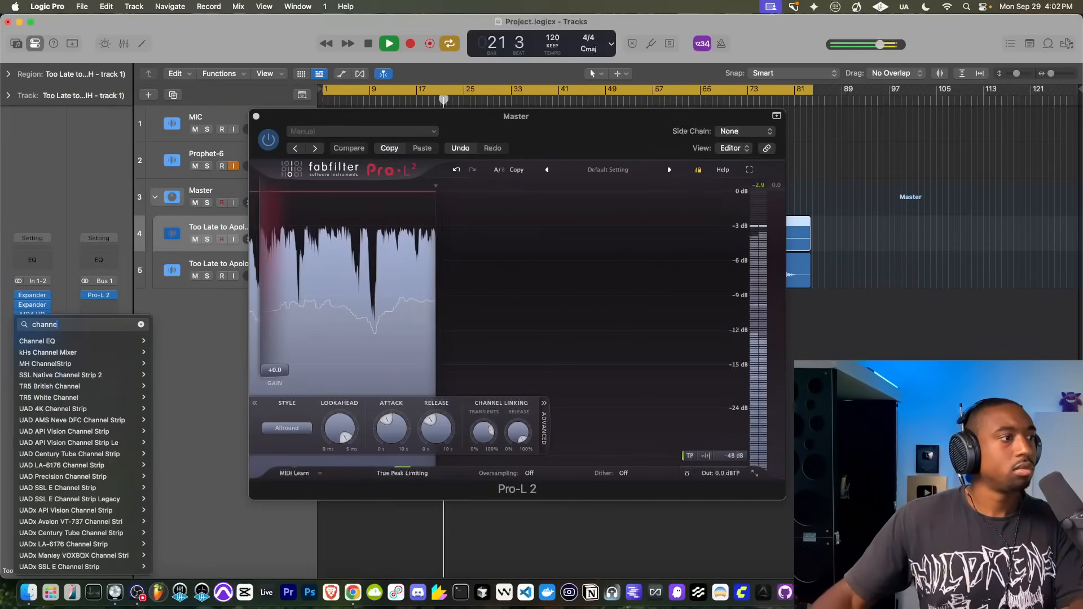
key("Return")
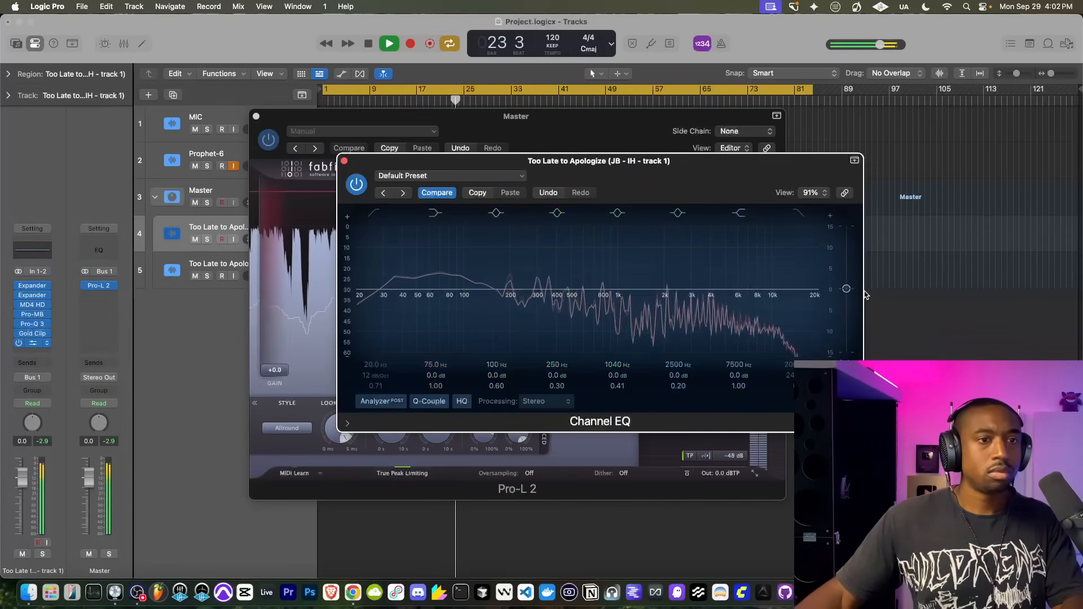
Raise the Channel EQ's master gain on track 1, boost its low shelf by 0.8 dB at 169 Hz, and close it
left_click_drag(846, 291, 846, 286)
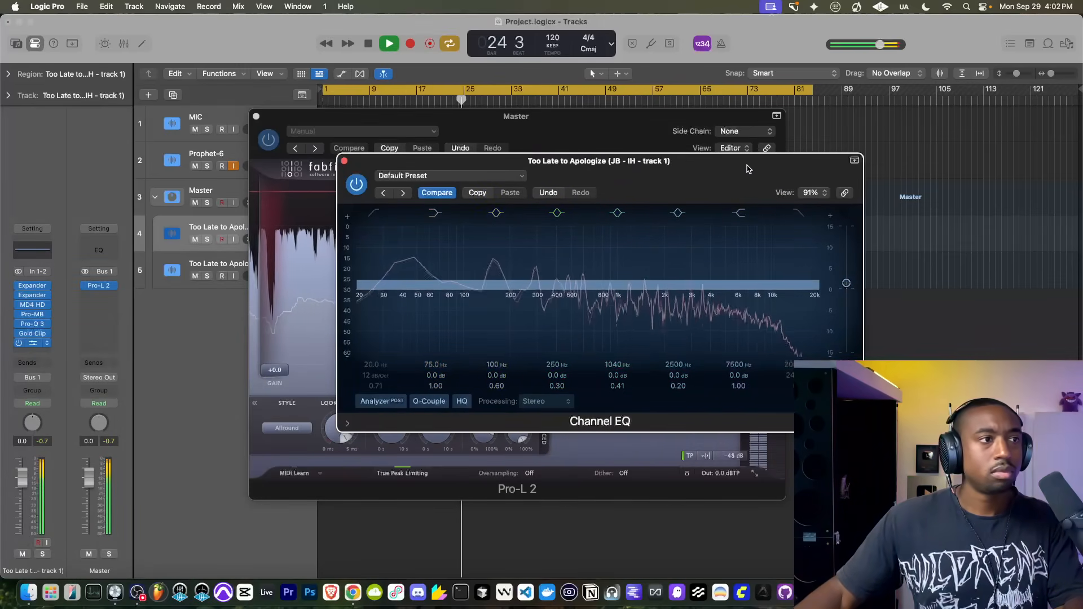
left_click_drag(747, 168, 753, 313)
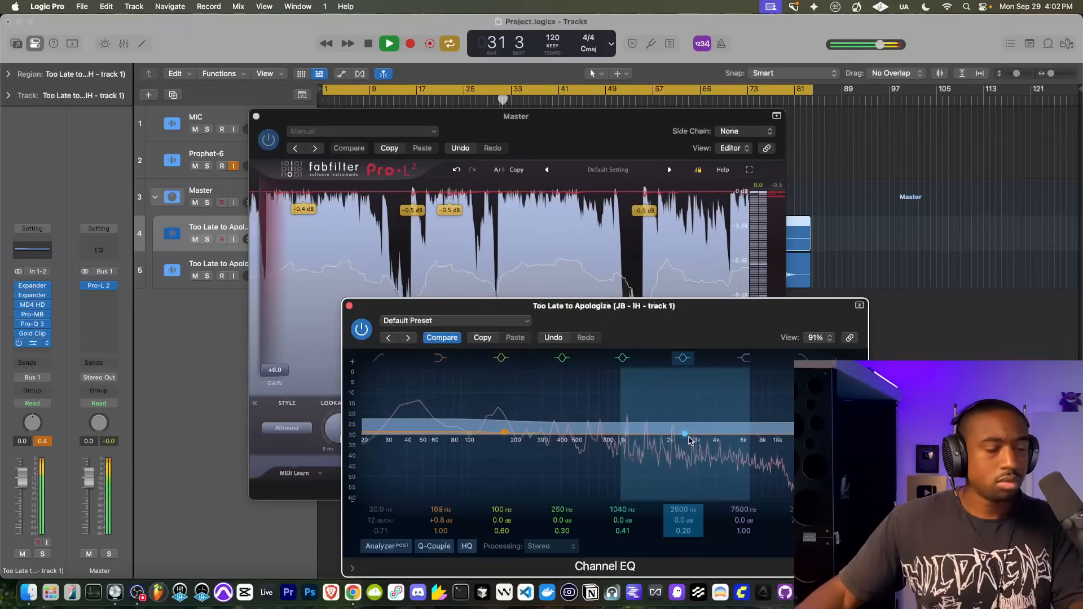
left_click(350, 307)
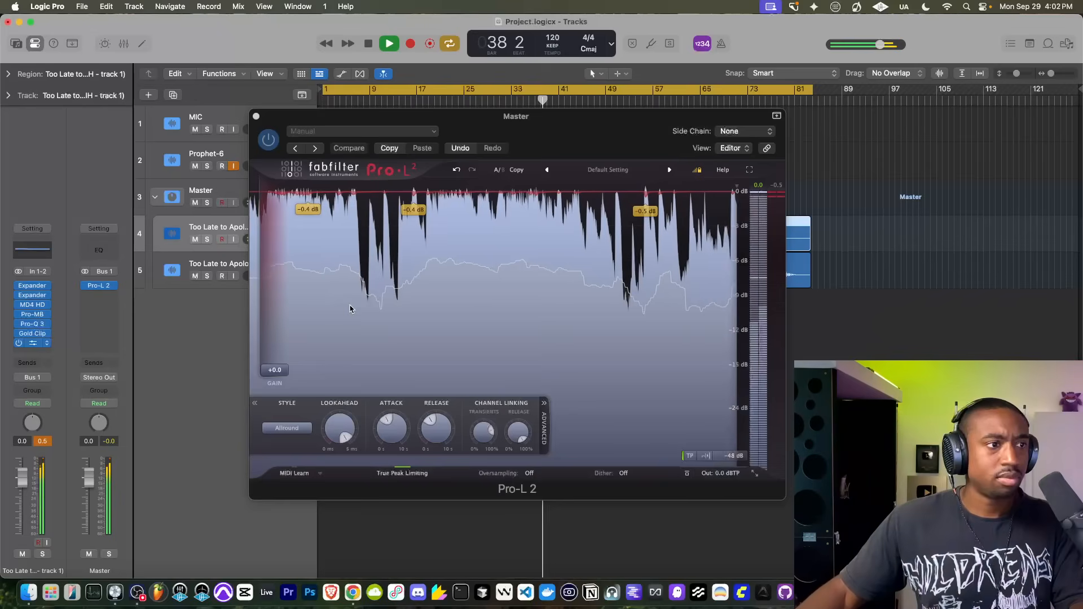
Reset track 1's peak level readout and examine the Master's Pro-L 2 limiting as the song plays on
left_click(365, 119)
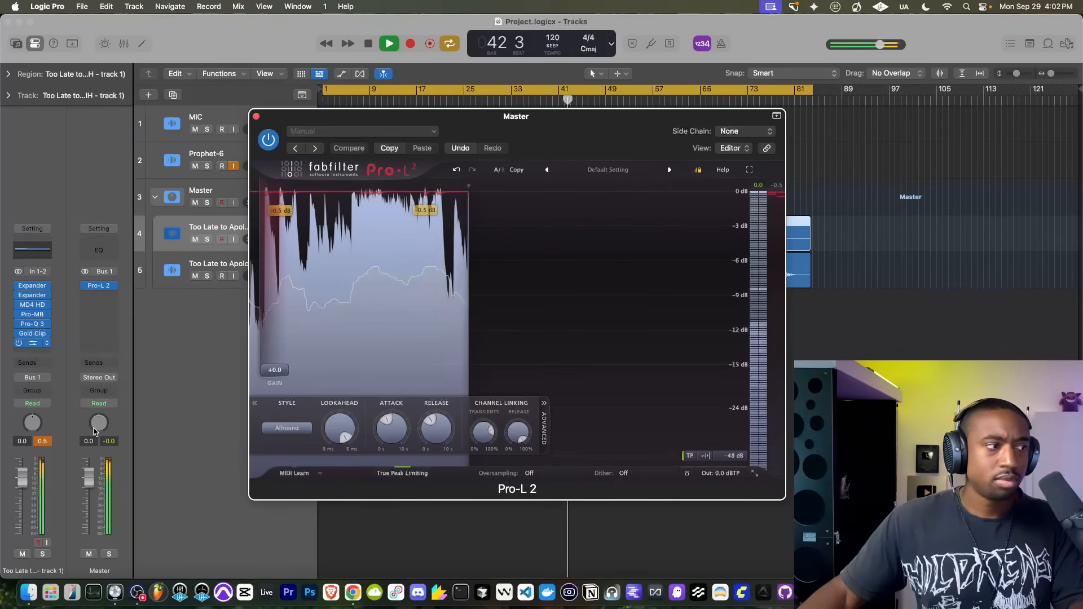
left_click(48, 443)
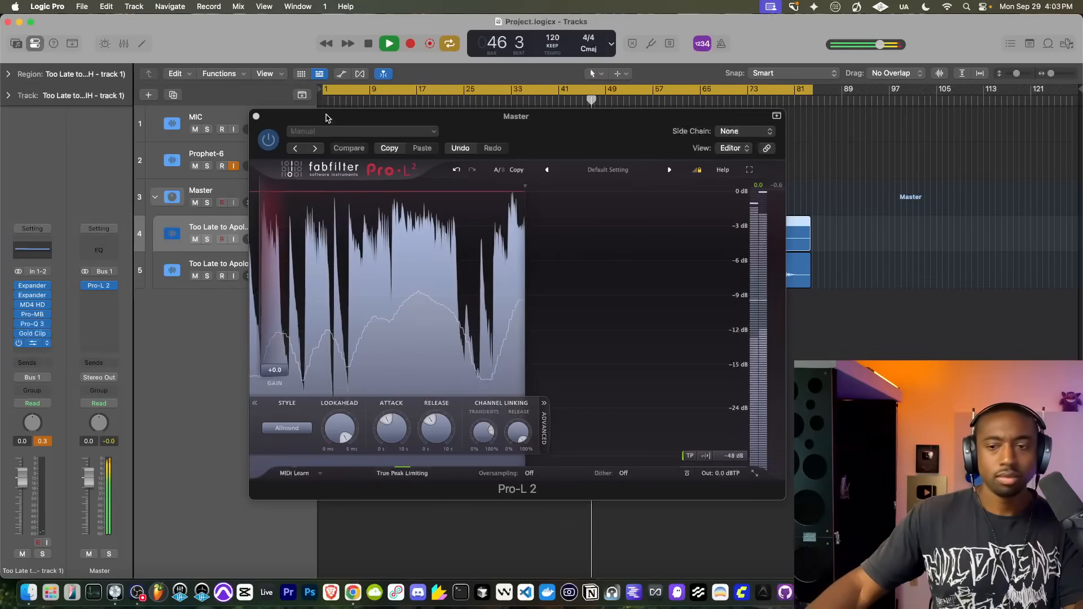
left_click_drag(326, 117, 234, 132)
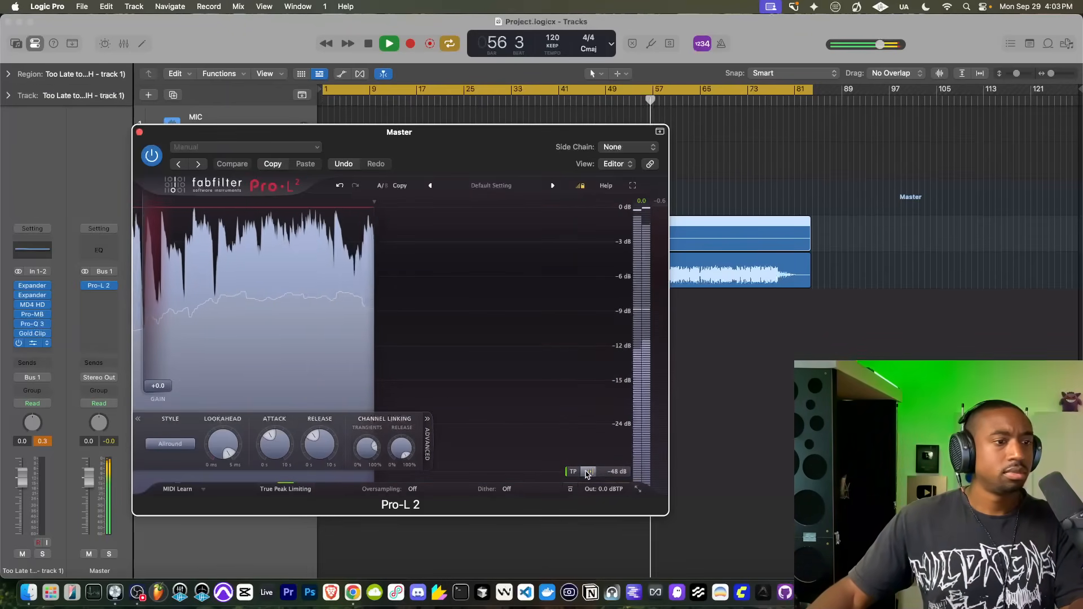
mouse_move(588, 472)
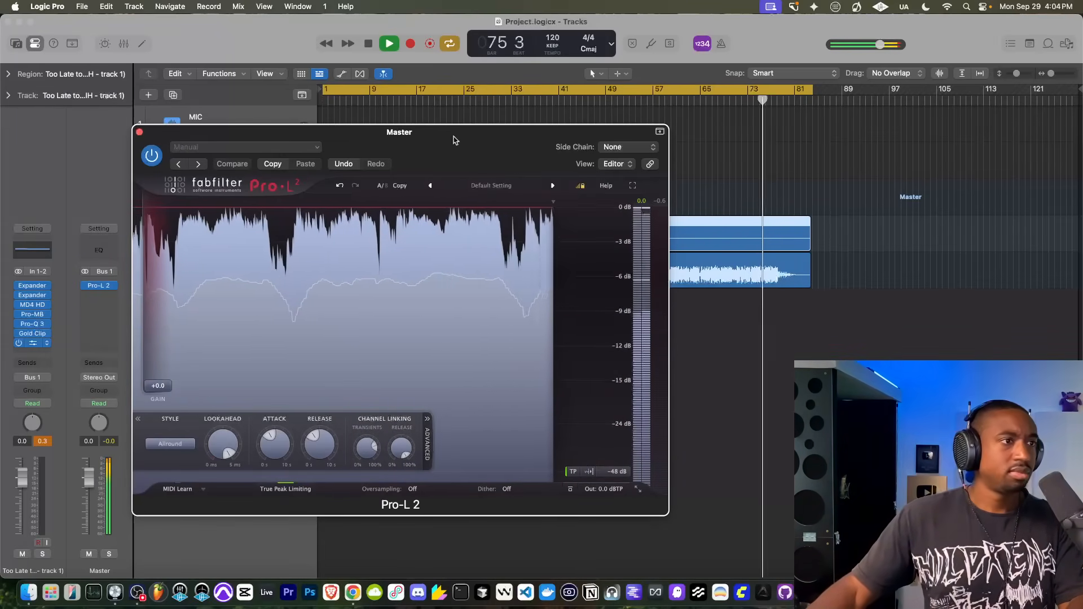
Turn on input monitoring for the MIC track and stop playback, keeping the Master's Pro-L 2 open clear of the track controls
left_click_drag(453, 140, 458, 160)
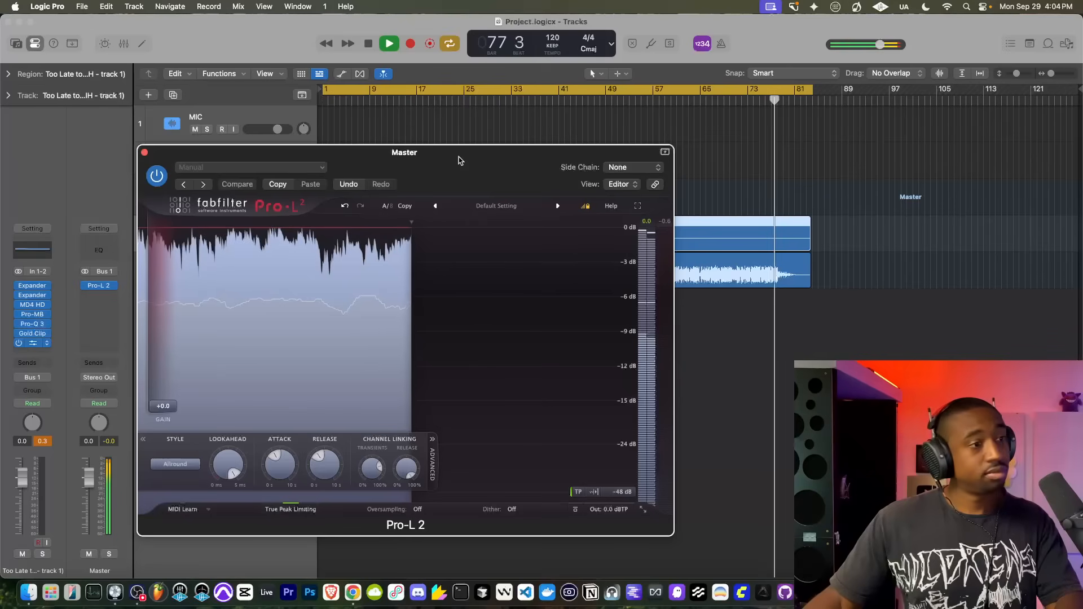
left_click(236, 130)
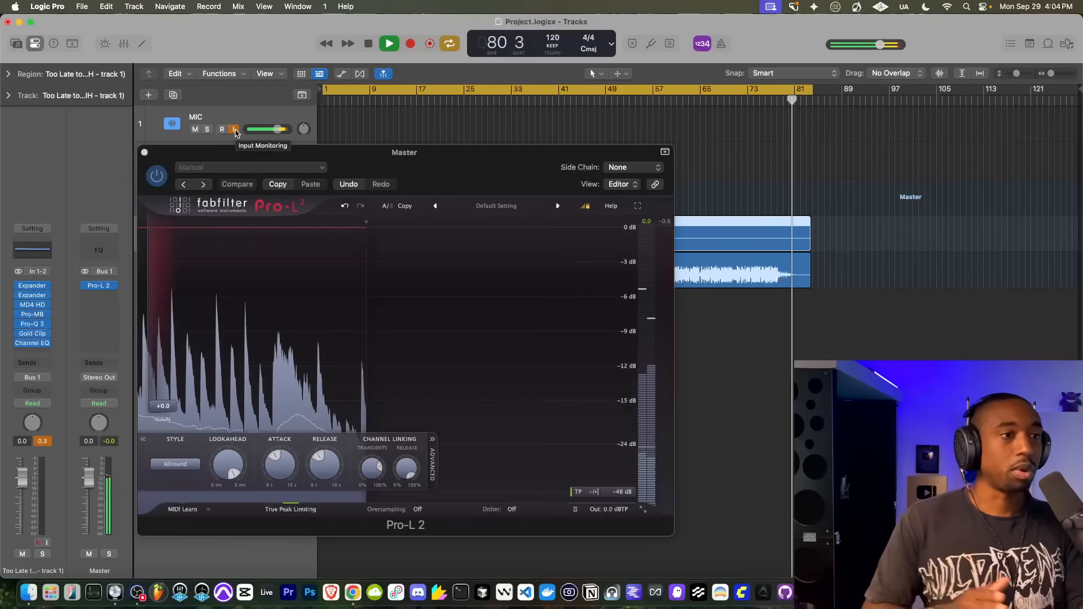
key("space")
left_click_drag(387, 154, 488, 153)
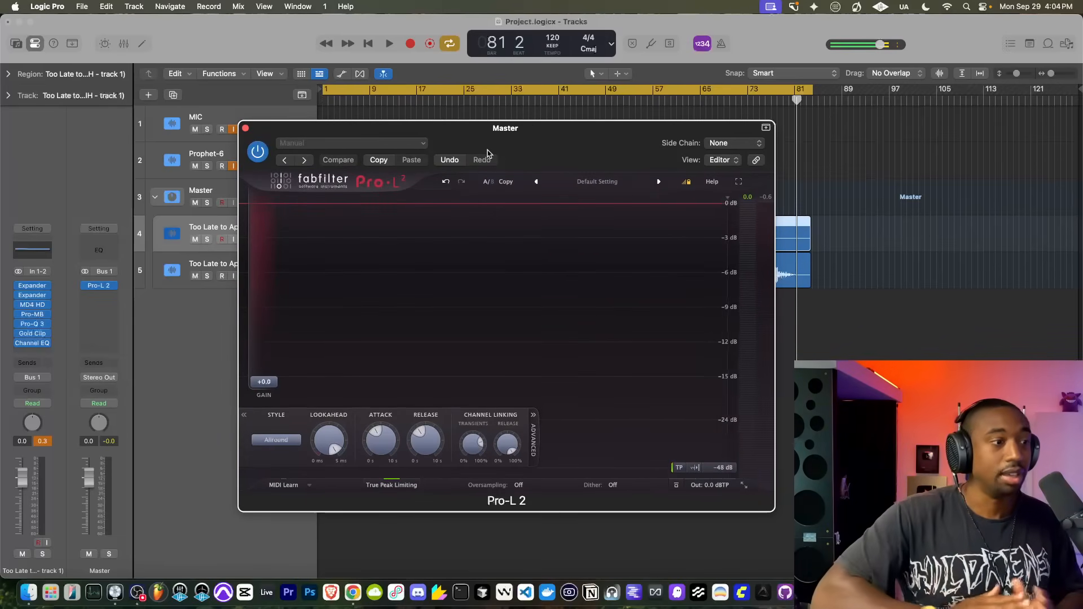